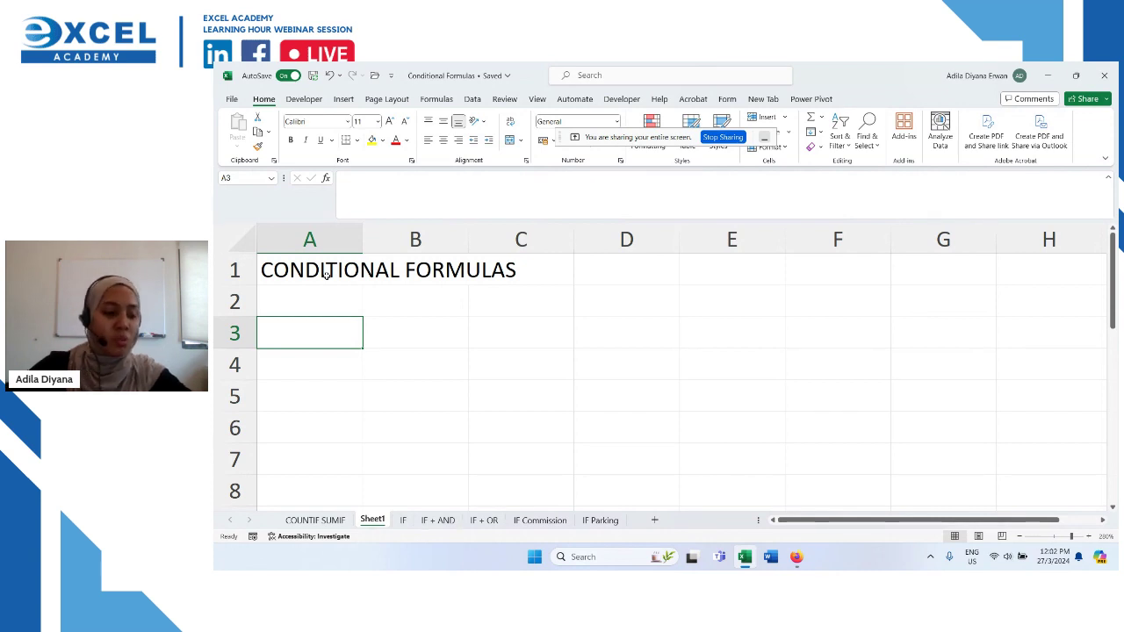
Step: List the topics "IF AND IFS", "COUNTIF AND COUNTIFS" and "SUMIF AND SUMIFS" in cells A3 to A5 under the title
{"action": "type", "text": "IF"}
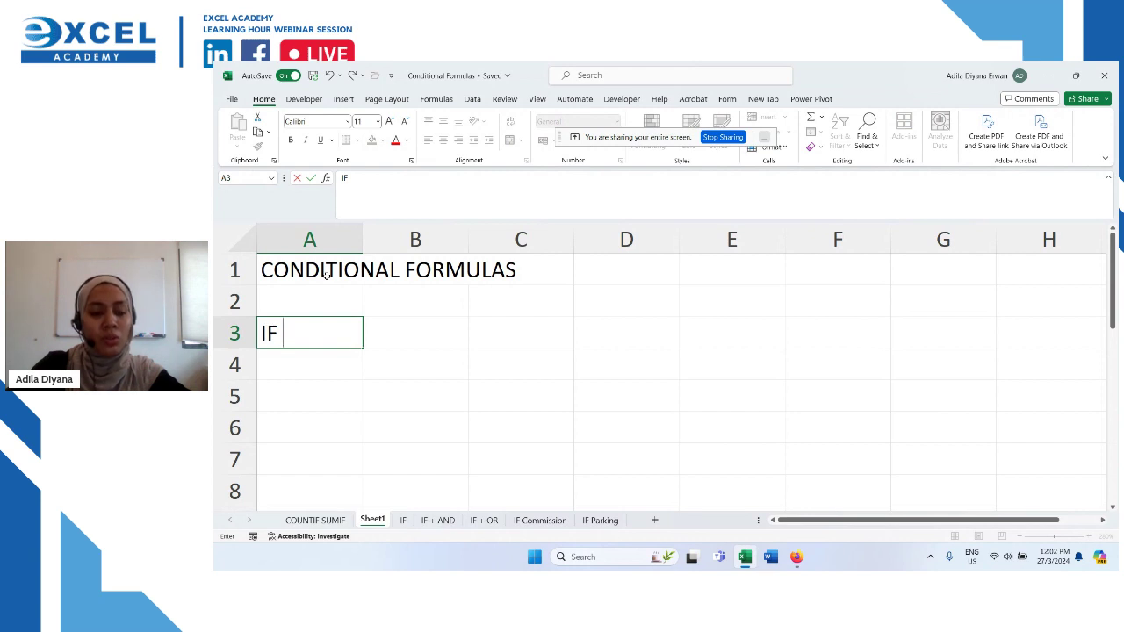
{"action": "type", "text": " AND IFS"}
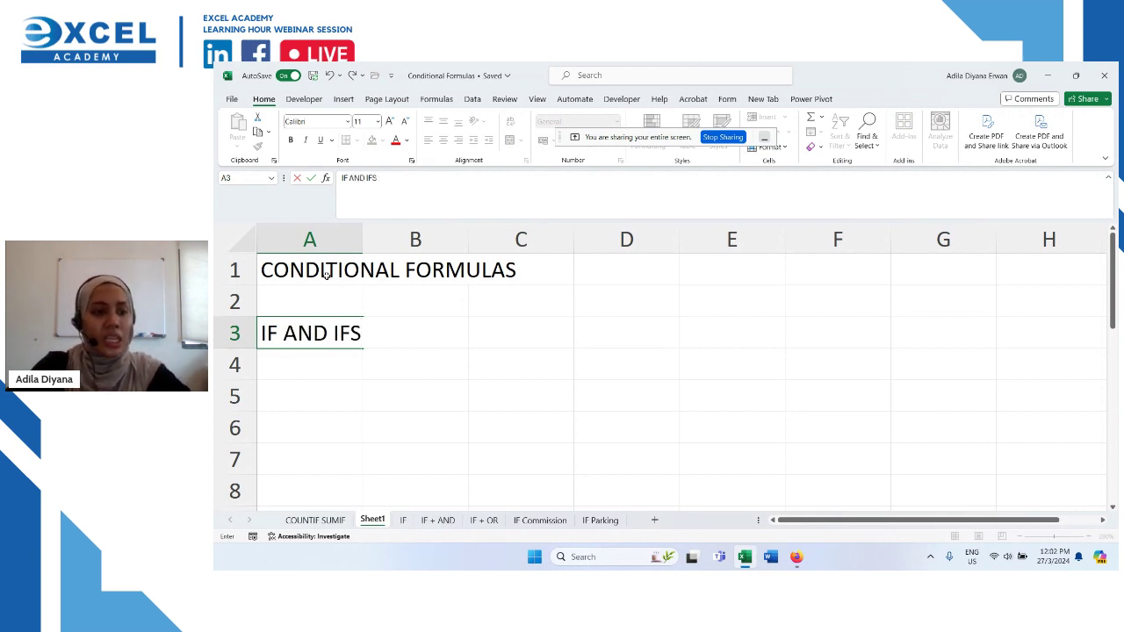
{"action": "key", "text": "Return"}
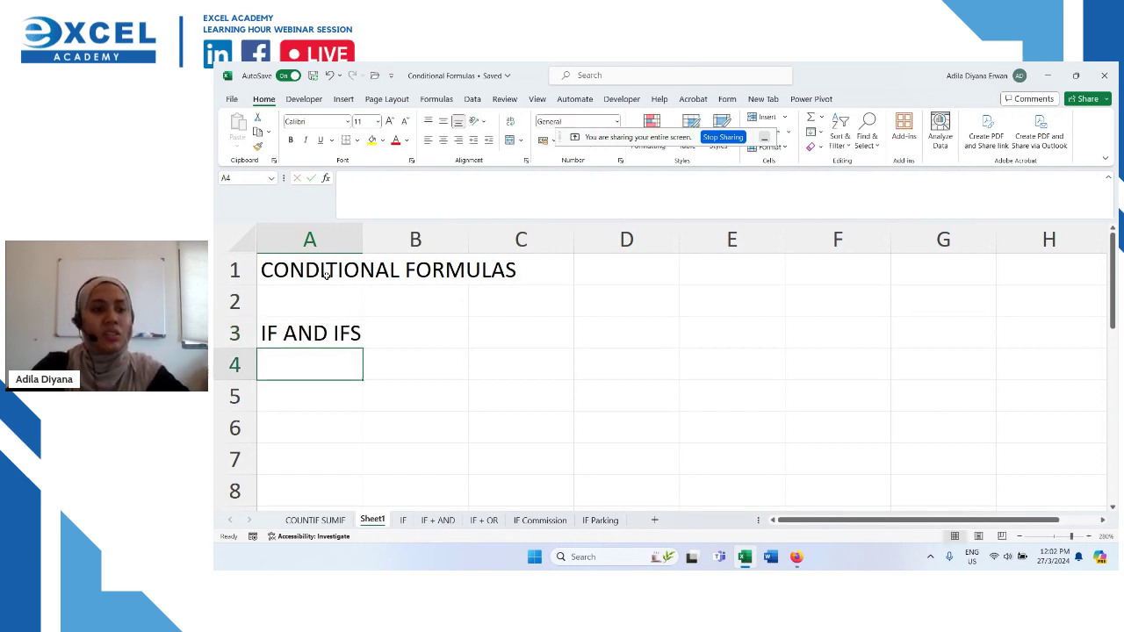
{"action": "type", "text": "CO"}
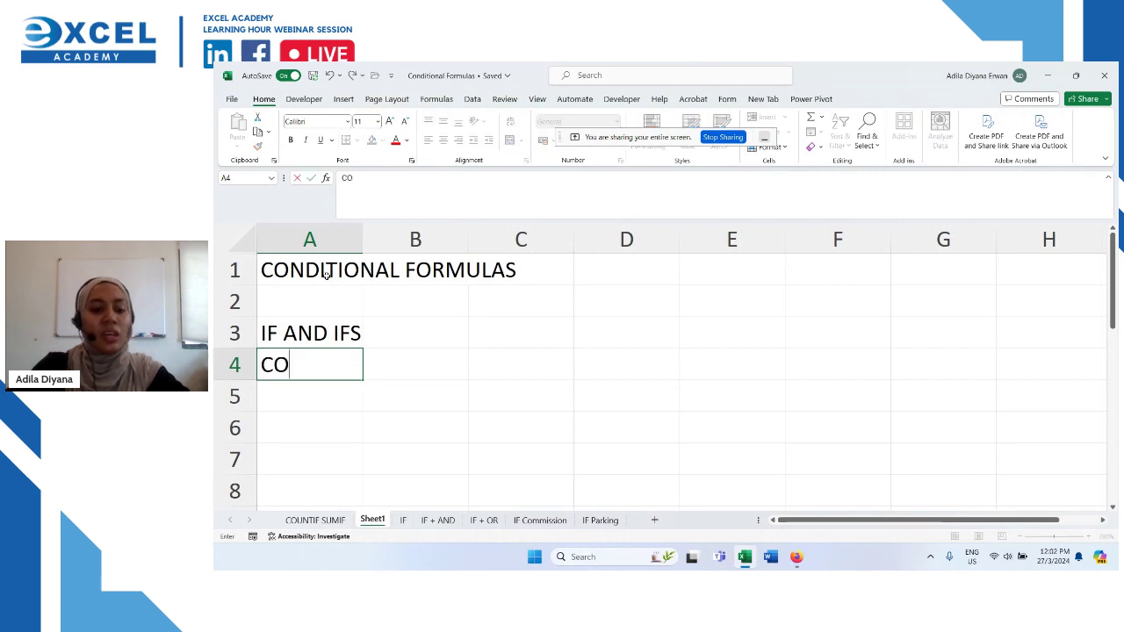
{"action": "type", "text": "UNTIF AND COUNTIFS"}
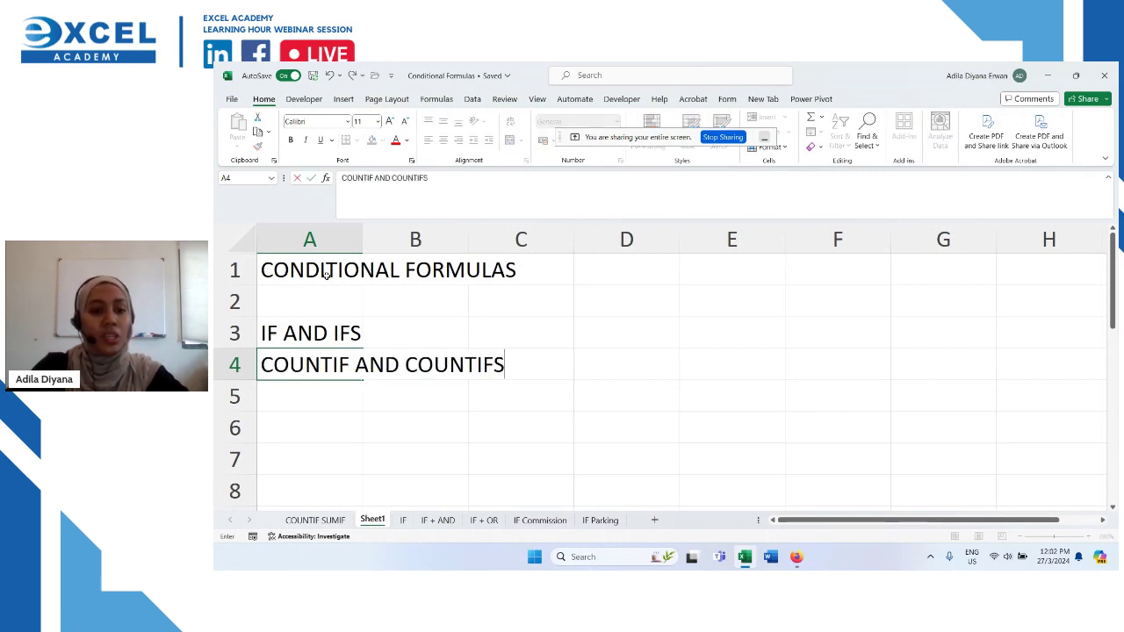
{"action": "key", "text": "Return"}
{"action": "type", "text": "SUMIF"}
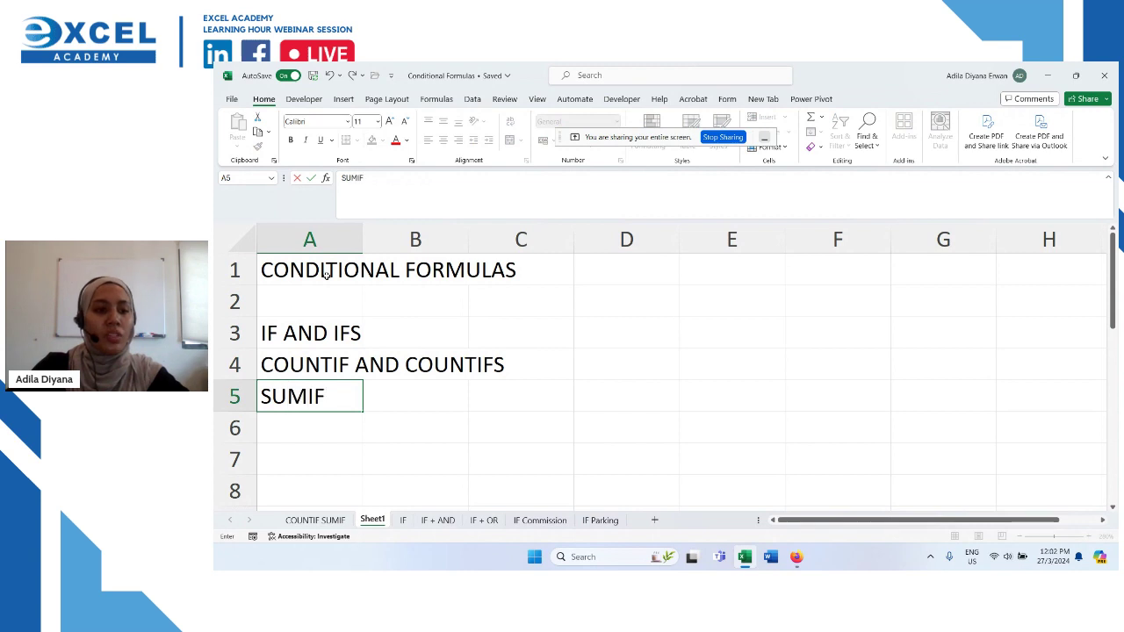
{"action": "type", "text": " AND SUMIFS"}
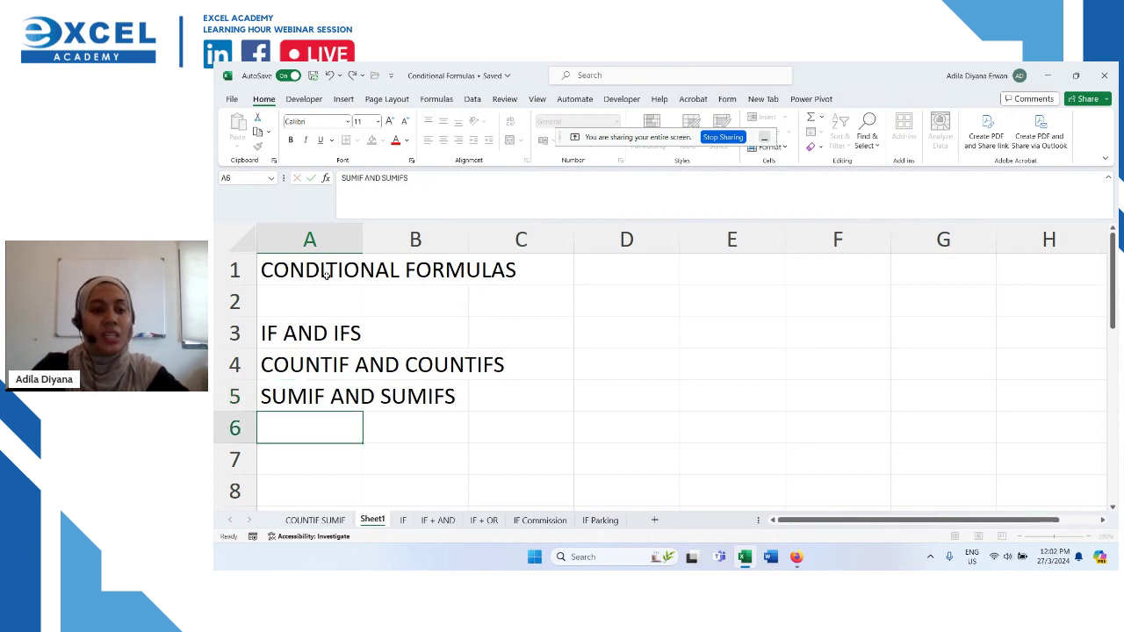
{"action": "key", "text": "Return"}
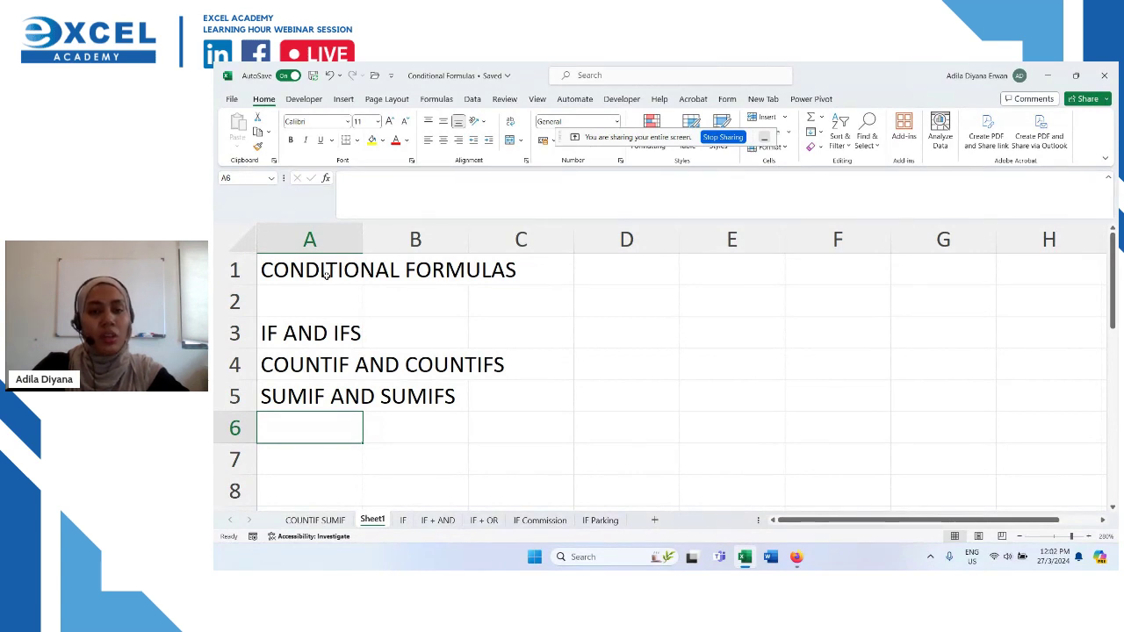
Step: Add the topics "IF + AND" in cell A6 and "IF + OR" in cell A7
{"action": "type", "text": "IF _"}
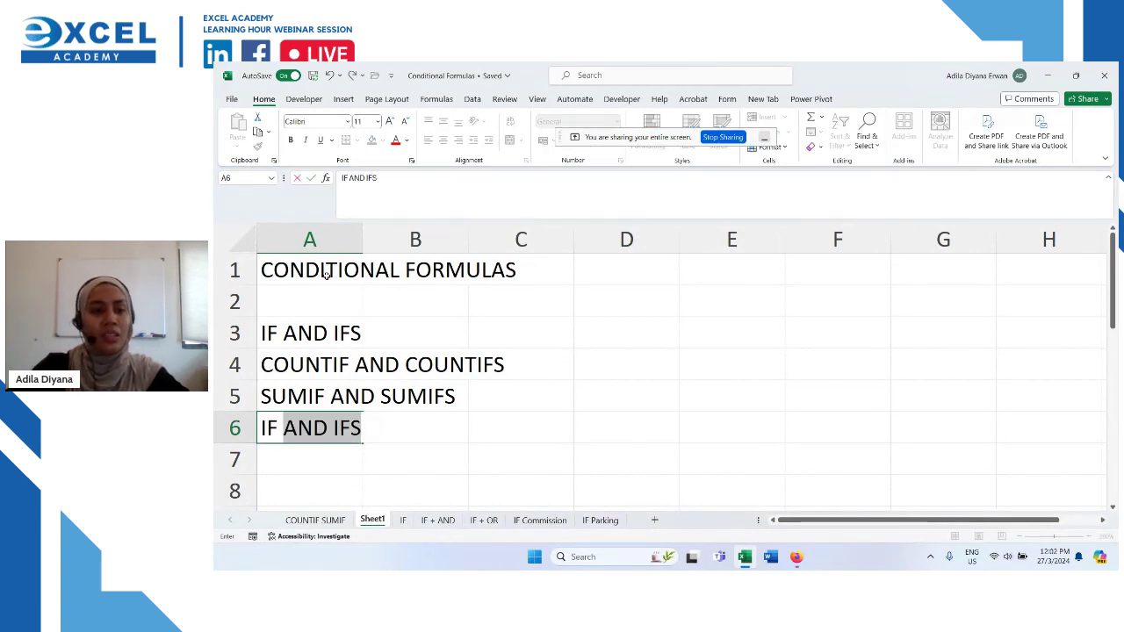
{"action": "key", "text": "BackSpace"}
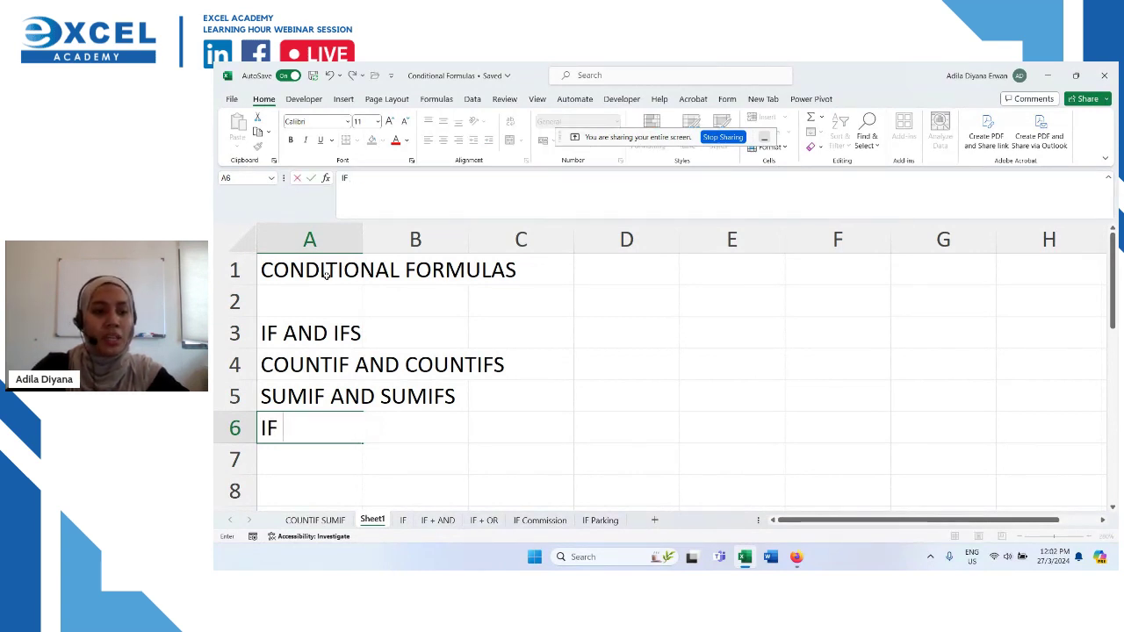
{"action": "type", "text": "+ AND"}
{"action": "key", "text": "Return"}
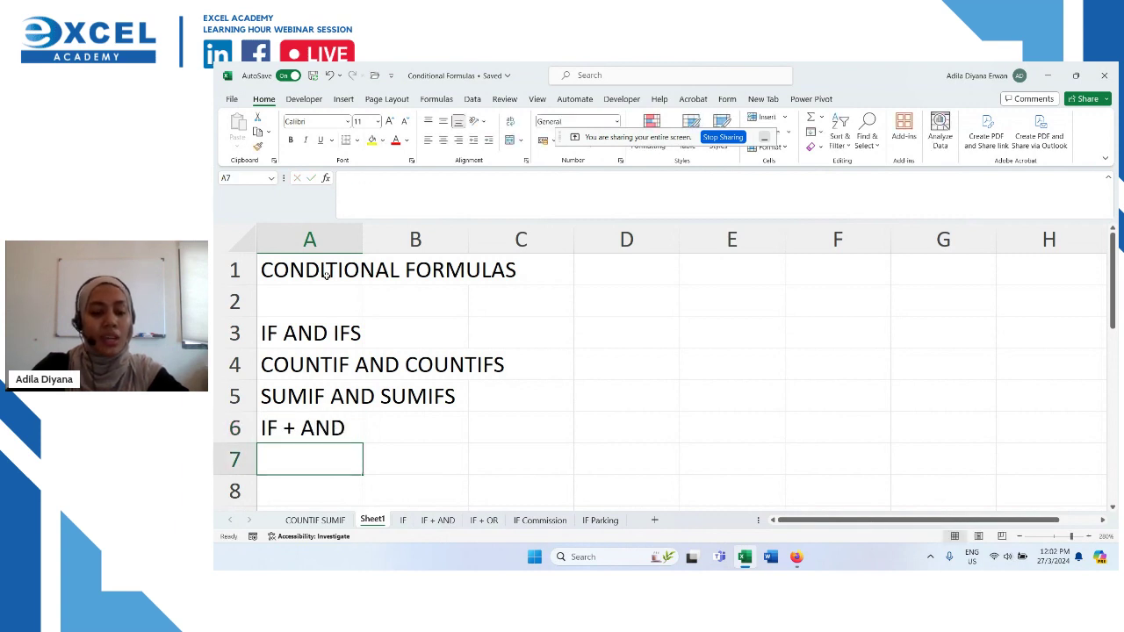
{"action": "type", "text": "IF "}
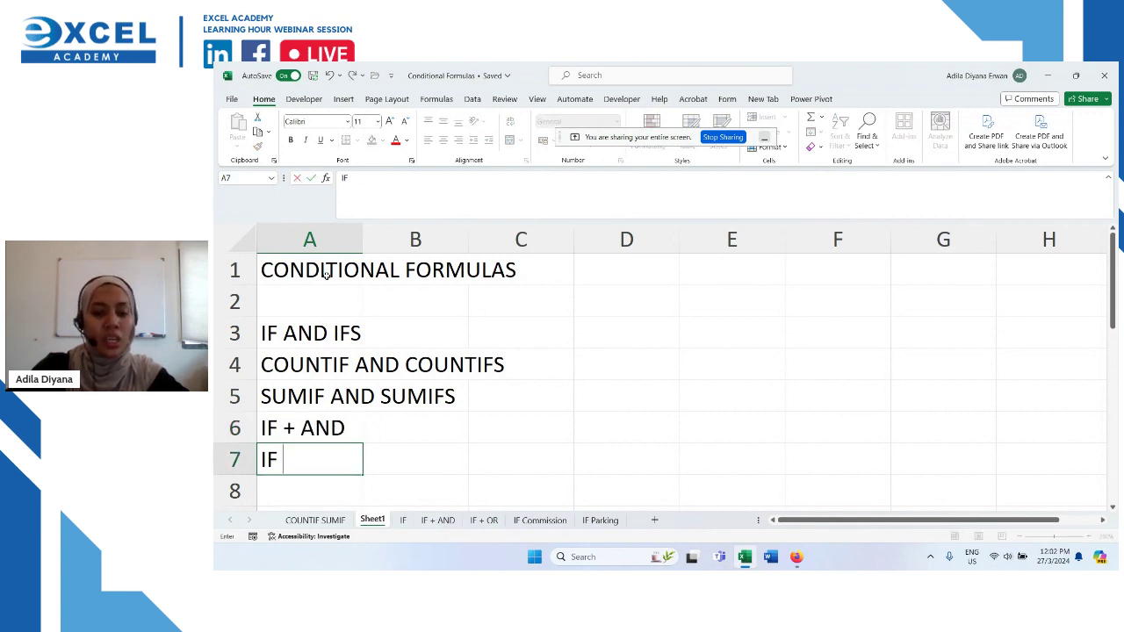
{"action": "type", "text": "+ OR"}
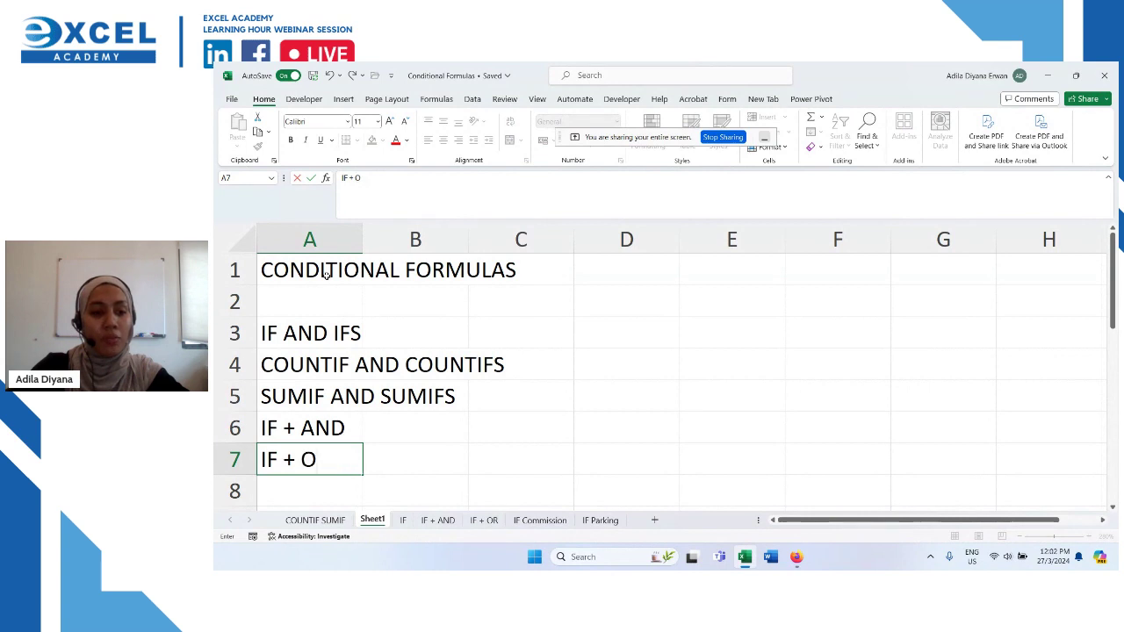
{"action": "key", "text": "Return"}
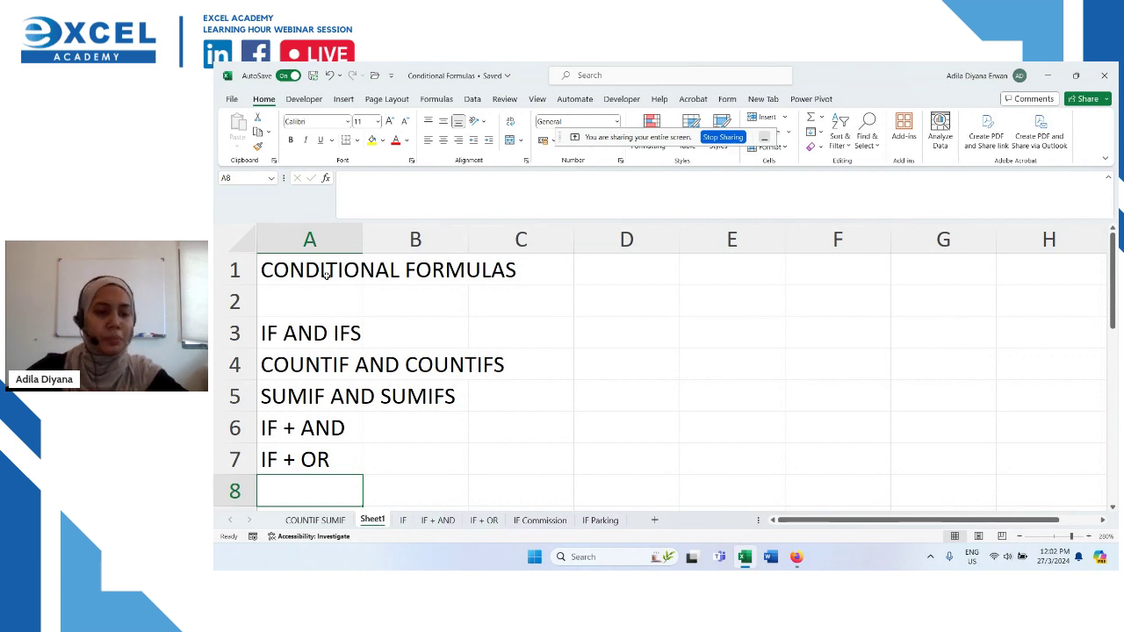
{"action": "left_click", "coordinate": [295, 374]}
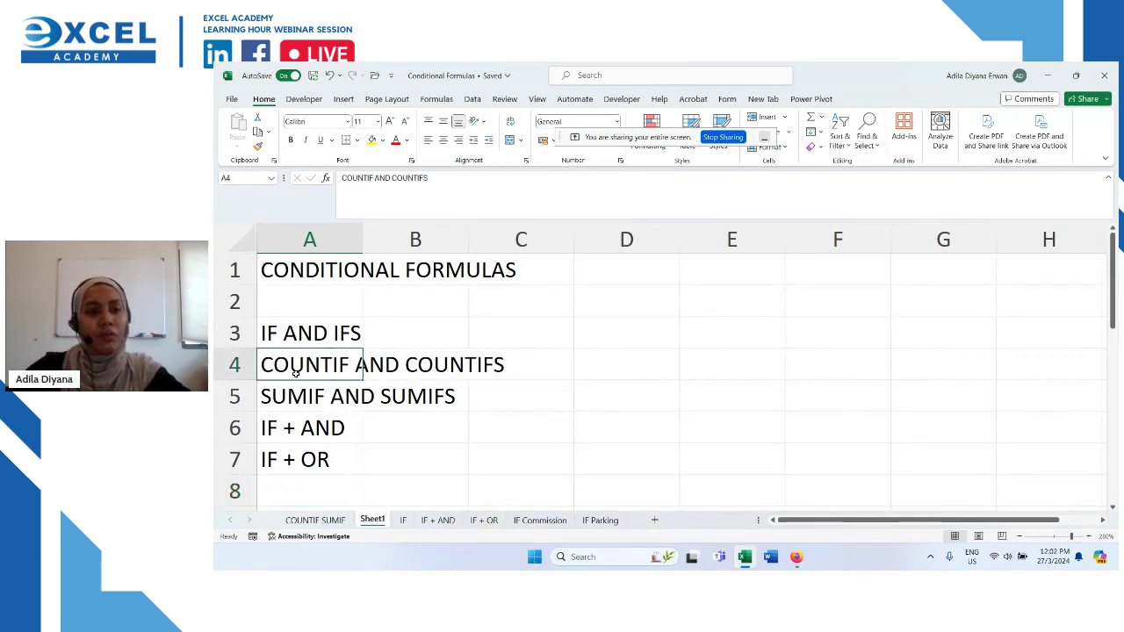
{"action": "left_click", "coordinate": [295, 342]}
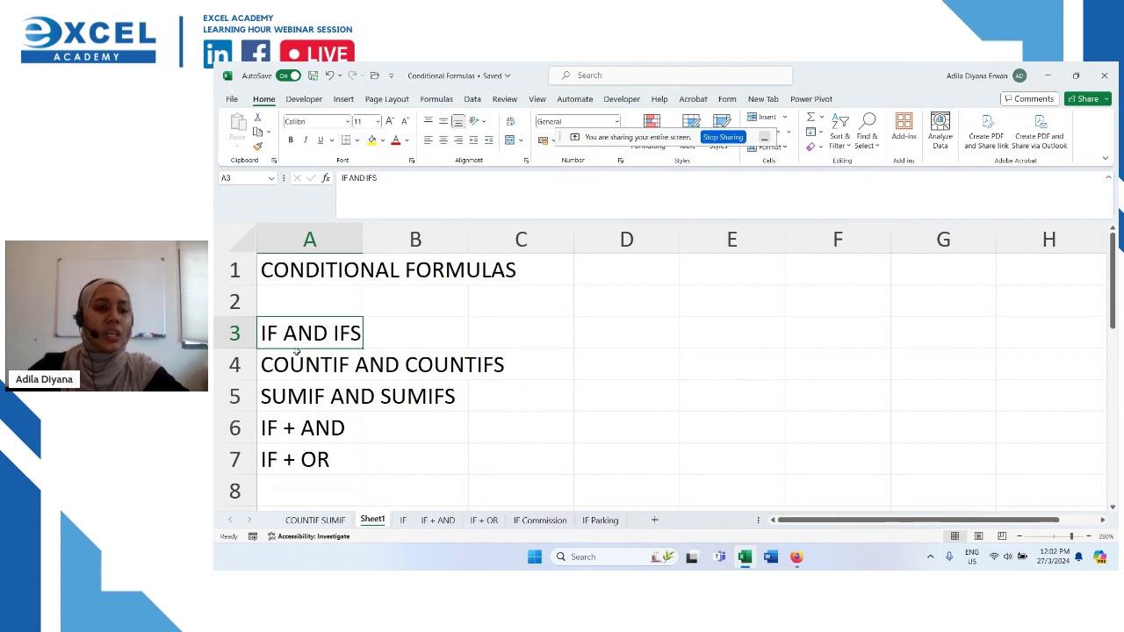
{"action": "left_click", "coordinate": [289, 363]}
{"action": "left_click", "coordinate": [297, 395]}
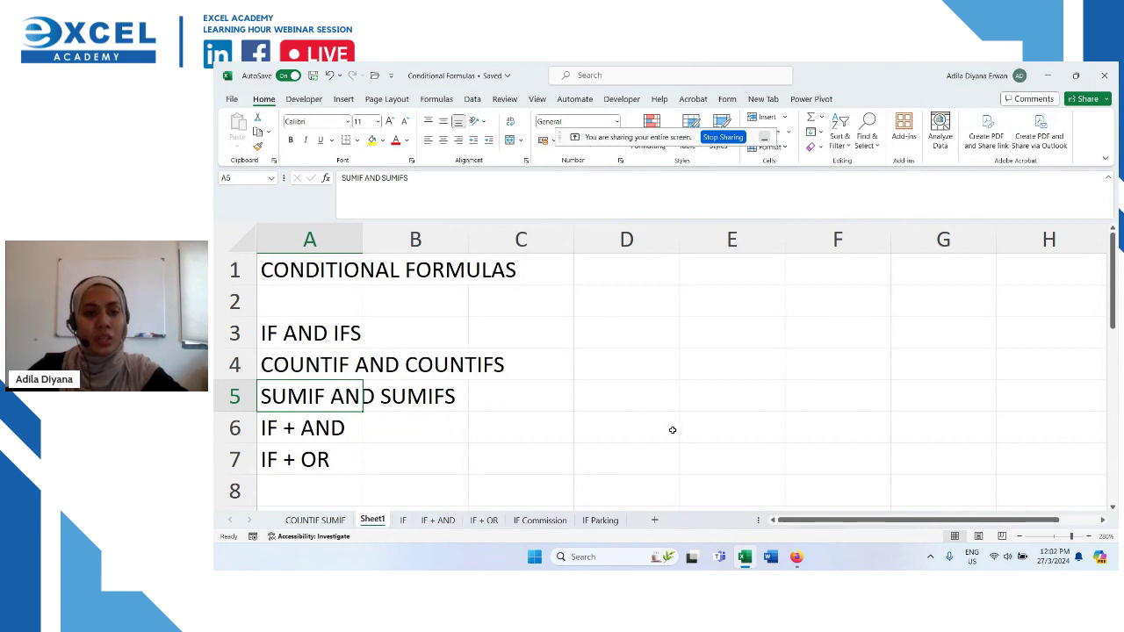
Step: Enter the labels "COUNT" in cell A11 and "SUM" in cell A12, below the topic list
{"action": "scroll", "coordinate": [673, 429], "scroll_direction": "down", "scroll_amount": 2}
{"action": "scroll", "coordinate": [673, 429], "scroll_direction": "down", "scroll_amount": 1}
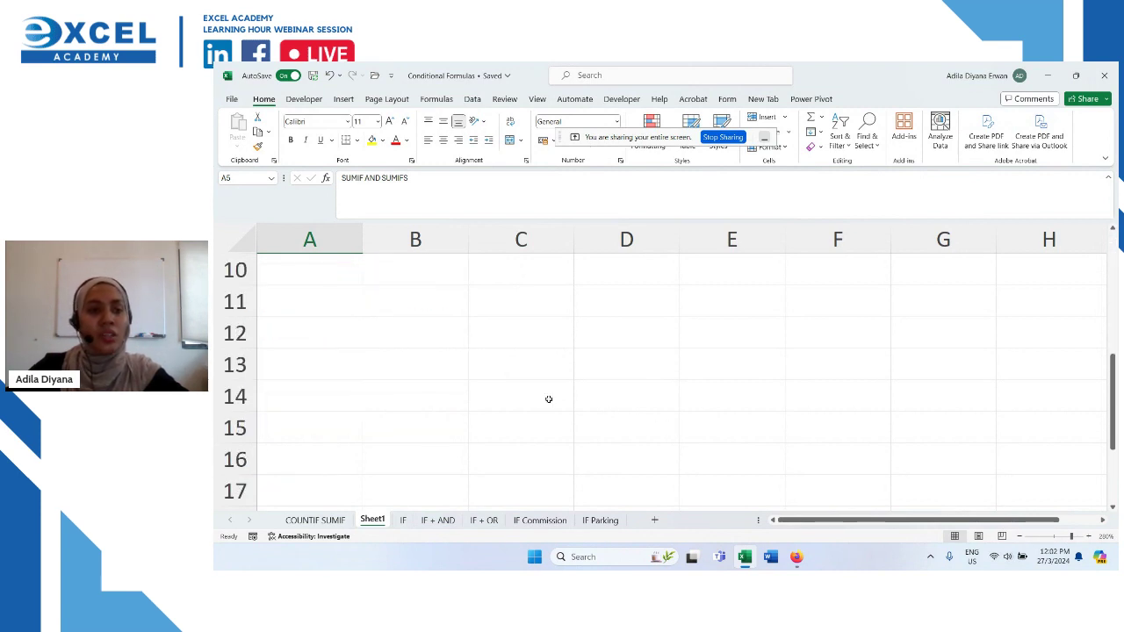
{"action": "left_click", "coordinate": [299, 304]}
{"action": "type", "text": "COUNT"}
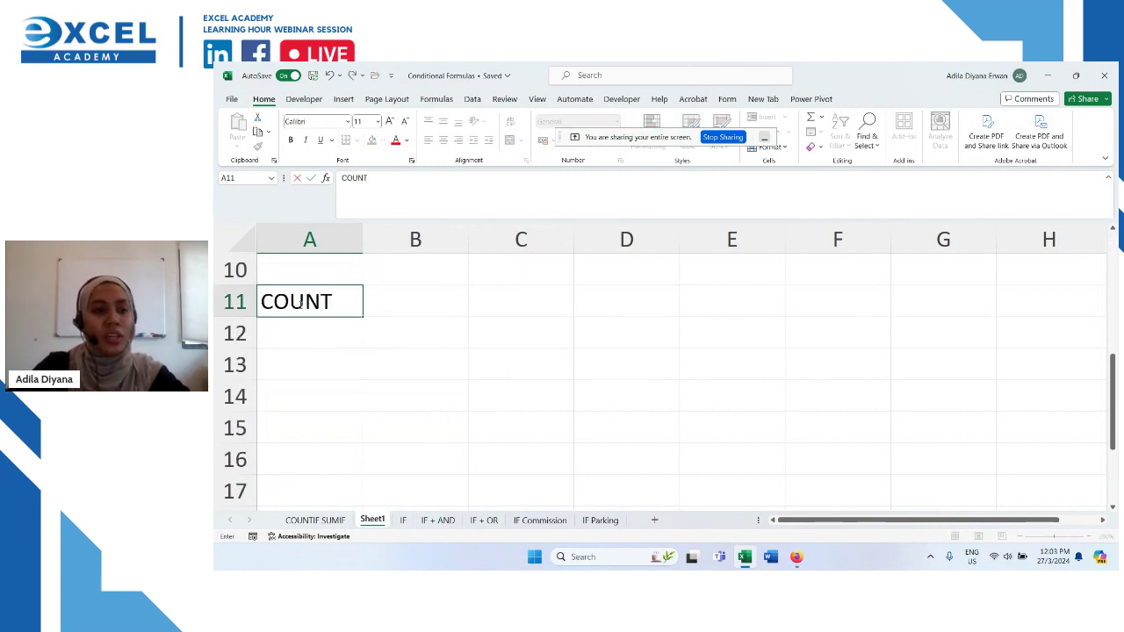
{"action": "key", "text": "Return"}
{"action": "type", "text": "SUM"}
{"action": "key", "text": "Return"}
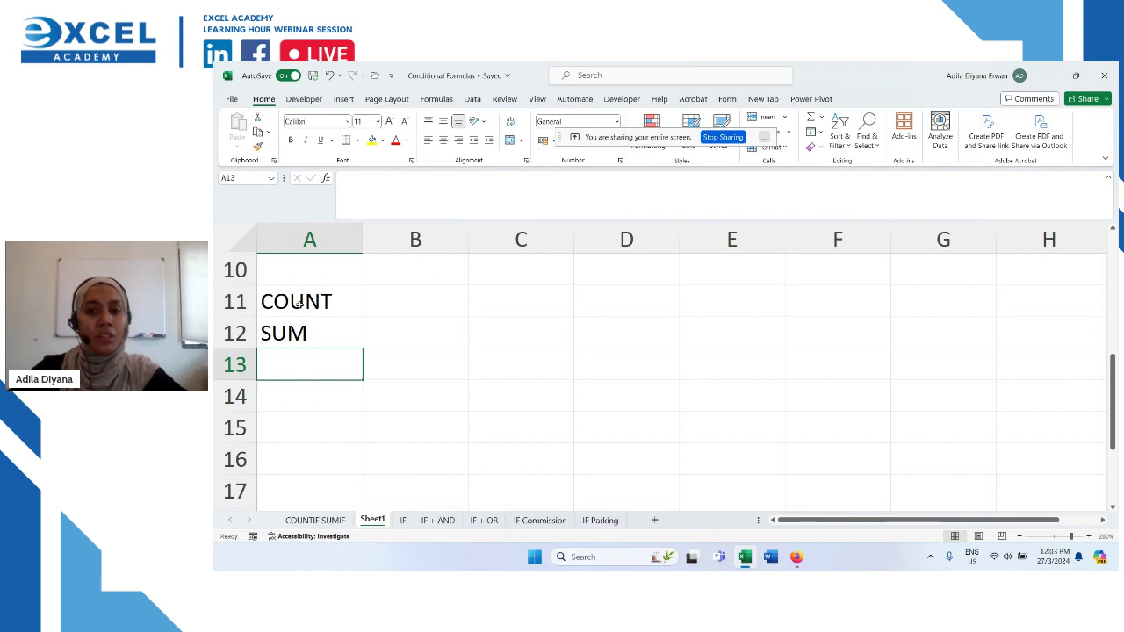
Step: Create a "Name" column starting in cell C11 with the entries A, B and C beneath it
{"action": "left_click", "coordinate": [497, 295]}
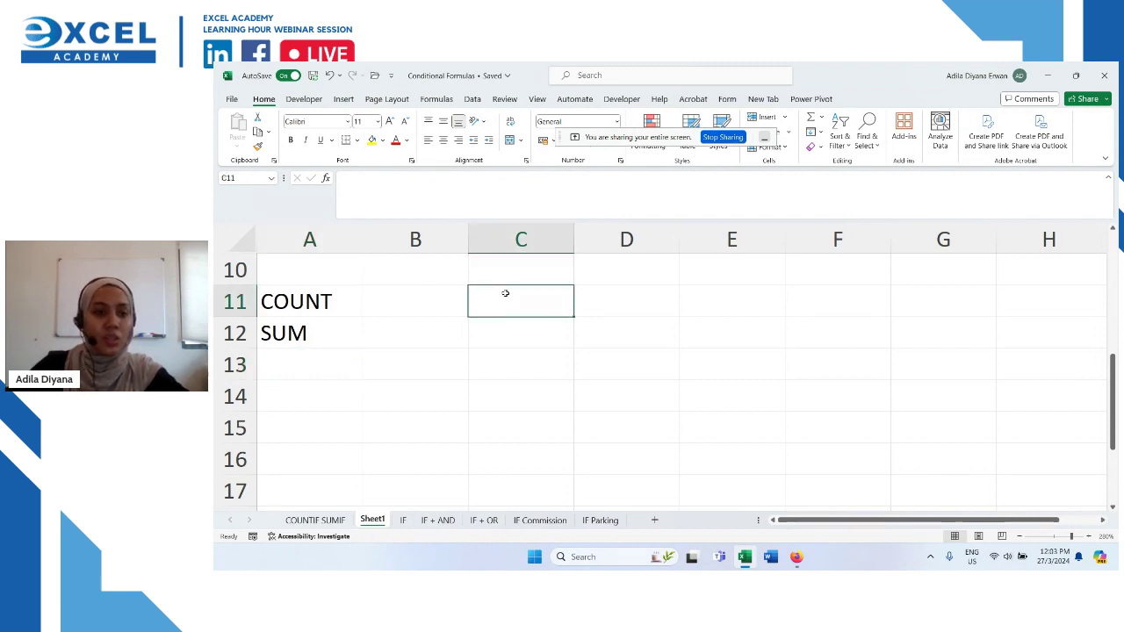
{"action": "type", "text": "Name"}
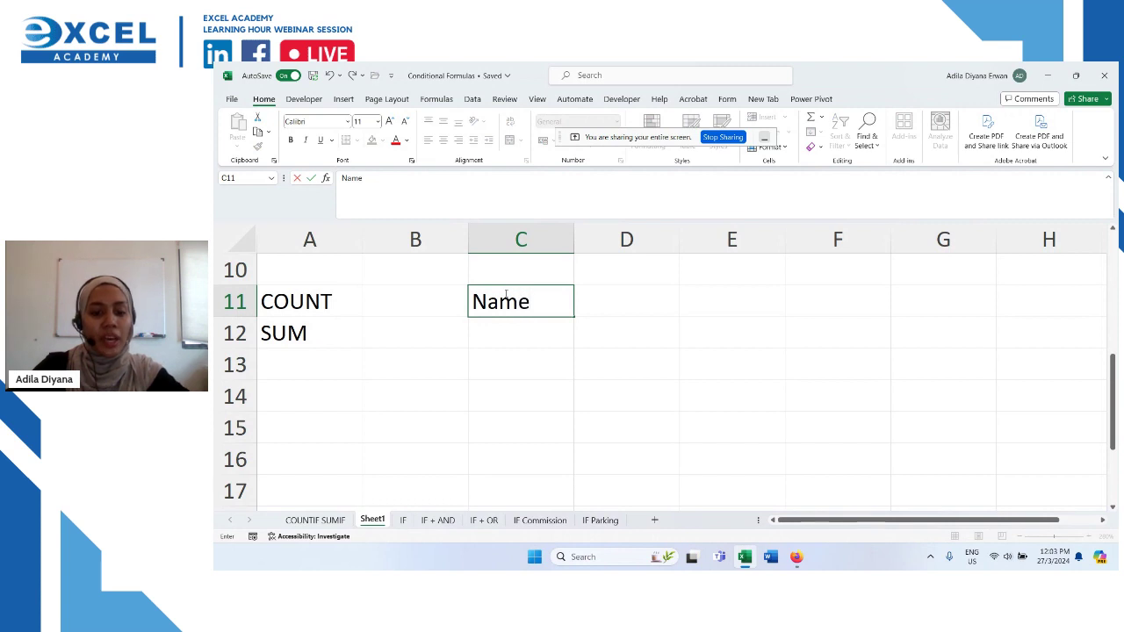
{"action": "key", "text": "Return"}
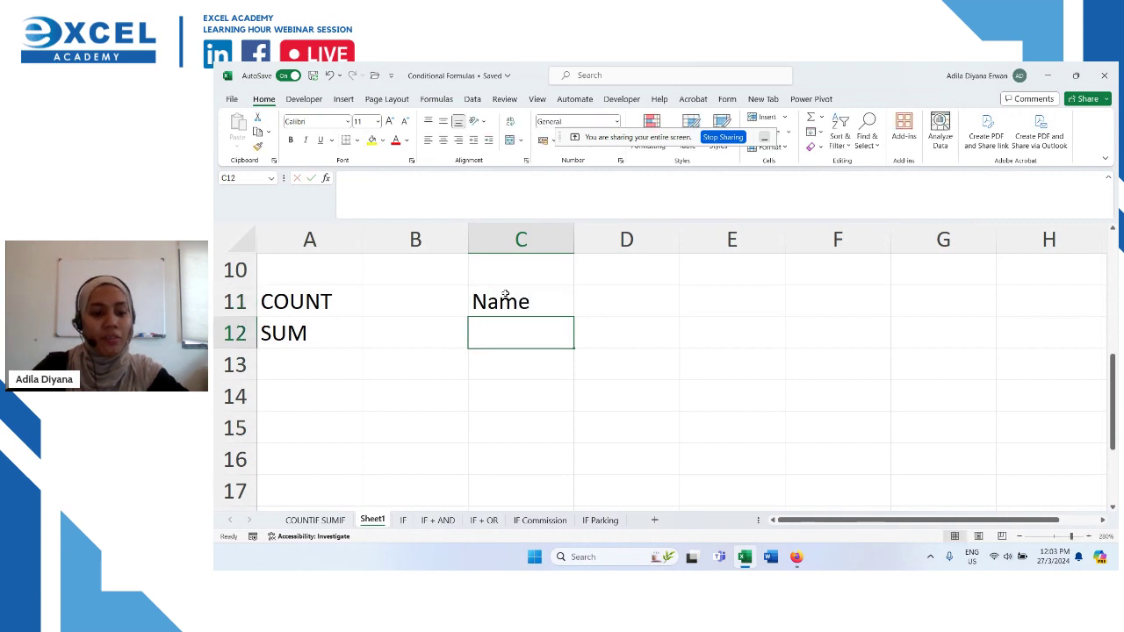
{"action": "type", "text": "A"}
{"action": "key", "text": "Return"}
{"action": "type", "text": "B"}
{"action": "key", "text": "Return"}
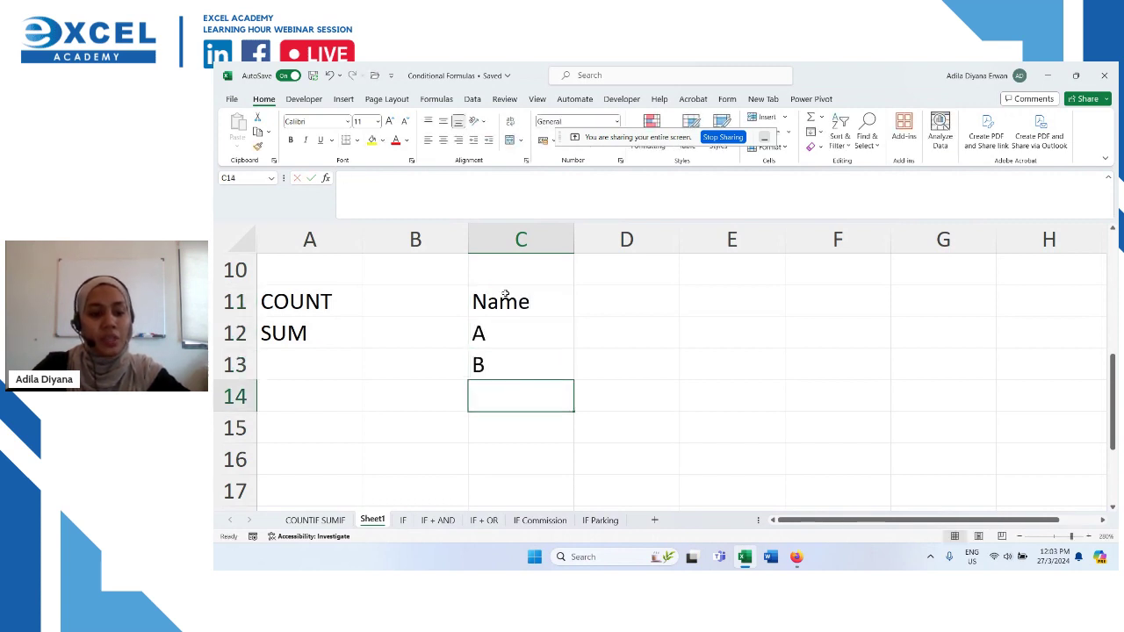
{"action": "type", "text": "C"}
{"action": "key", "text": "Return"}
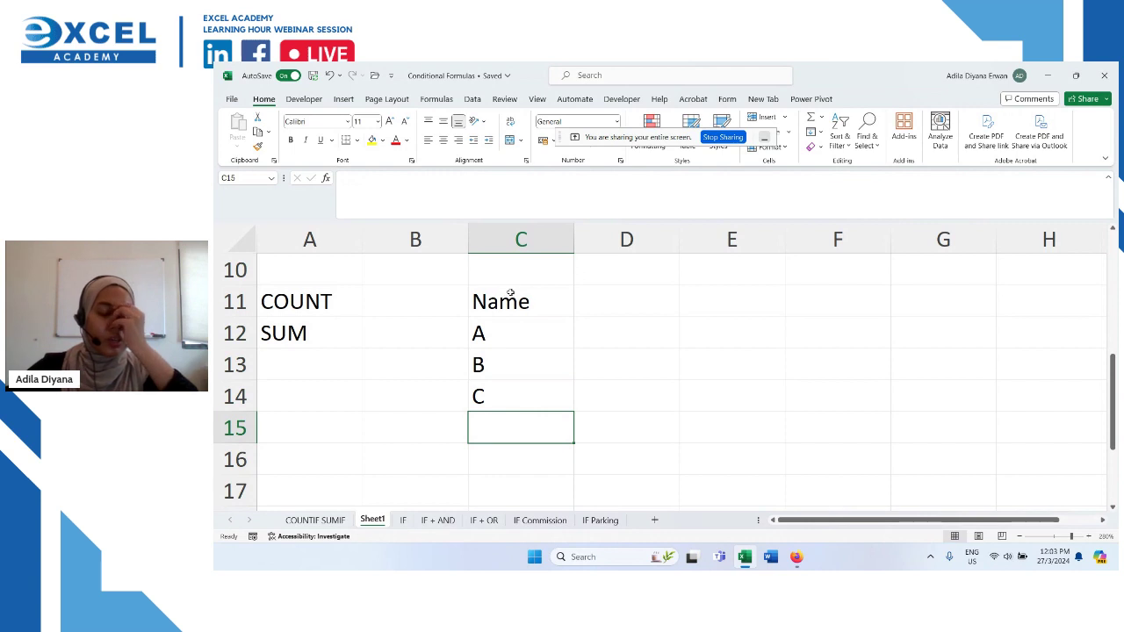
Step: Add a "No of pax" column in D11 with the values 5, 3 and 10 for A, B and C
{"action": "left_click", "coordinate": [638, 301]}
{"action": "type", "text": "No of"}
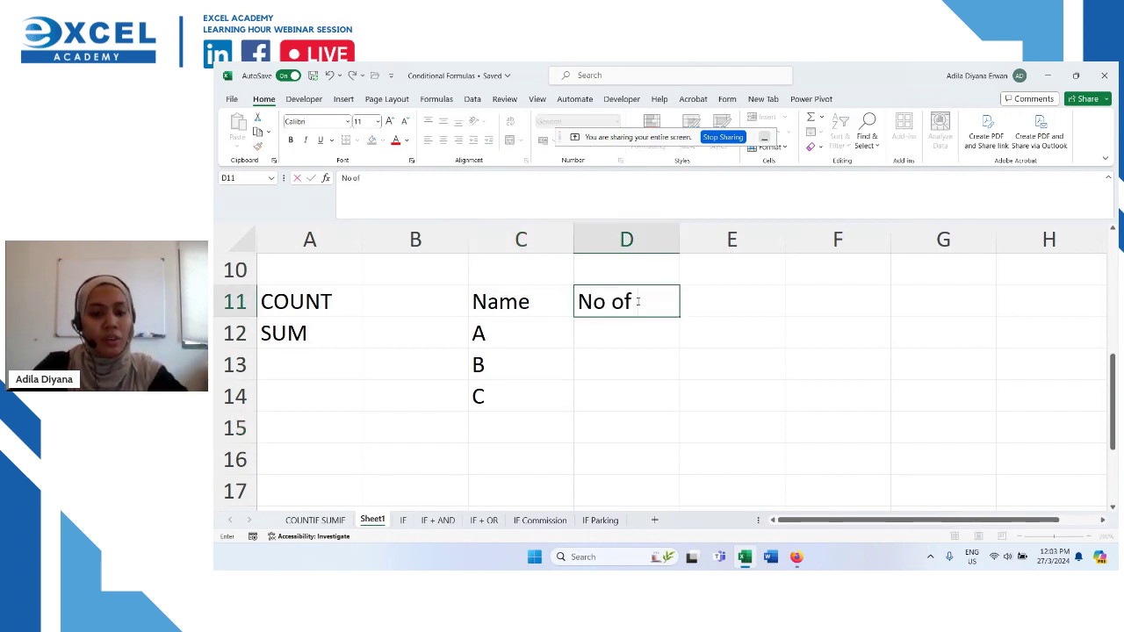
{"action": "type", "text": " pax"}
{"action": "key", "text": "Return"}
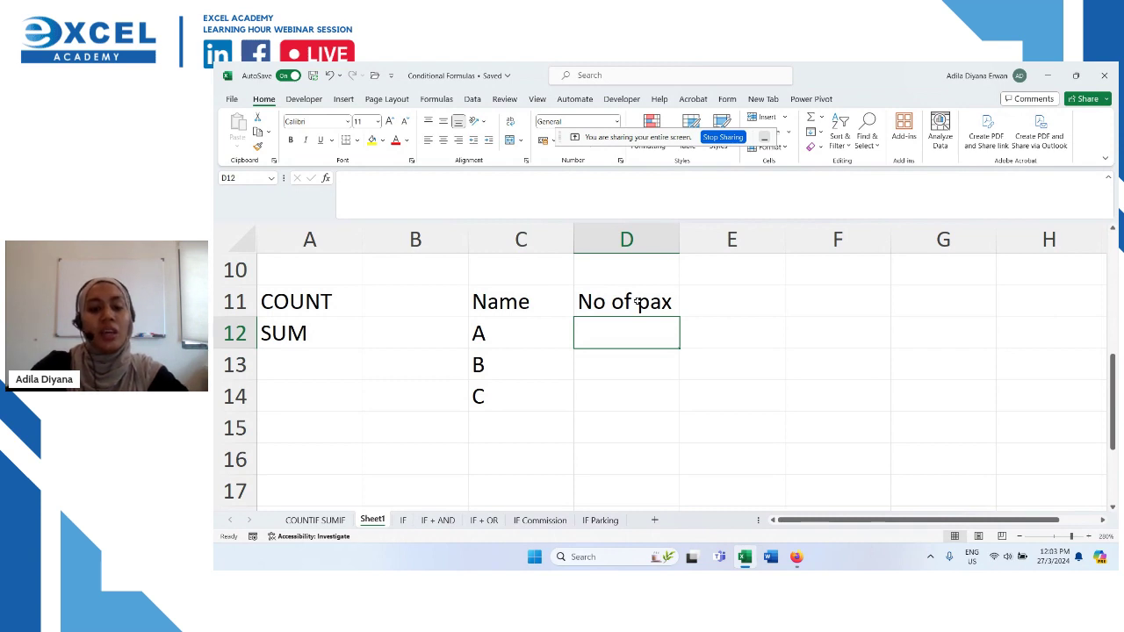
{"action": "type", "text": "5"}
{"action": "key", "text": "Return"}
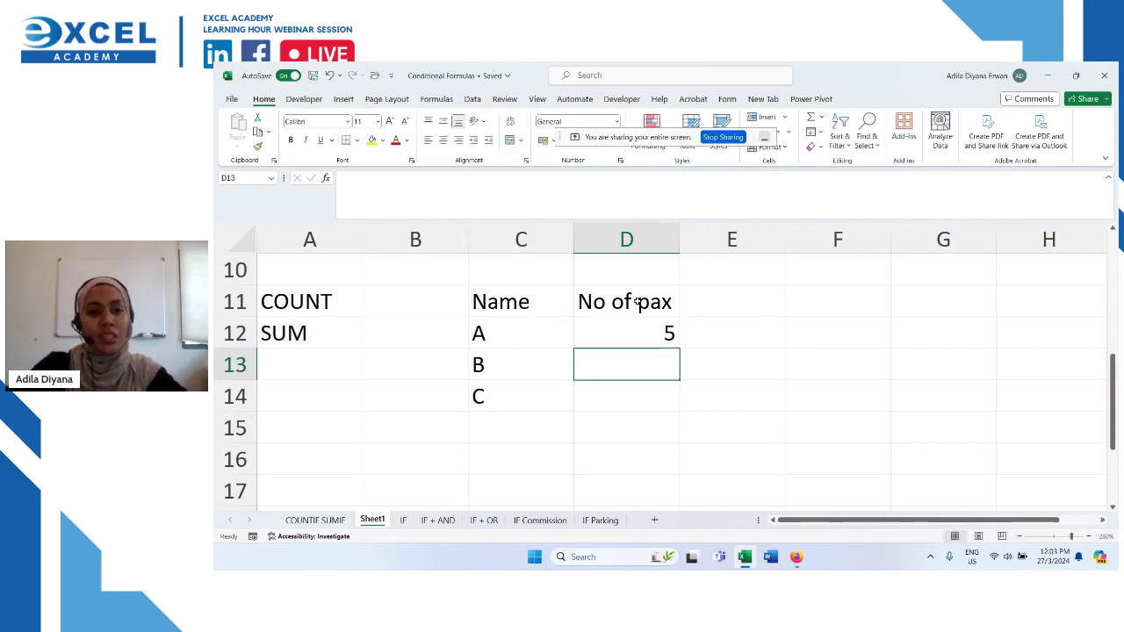
{"action": "type", "text": "3"}
{"action": "key", "text": "Return"}
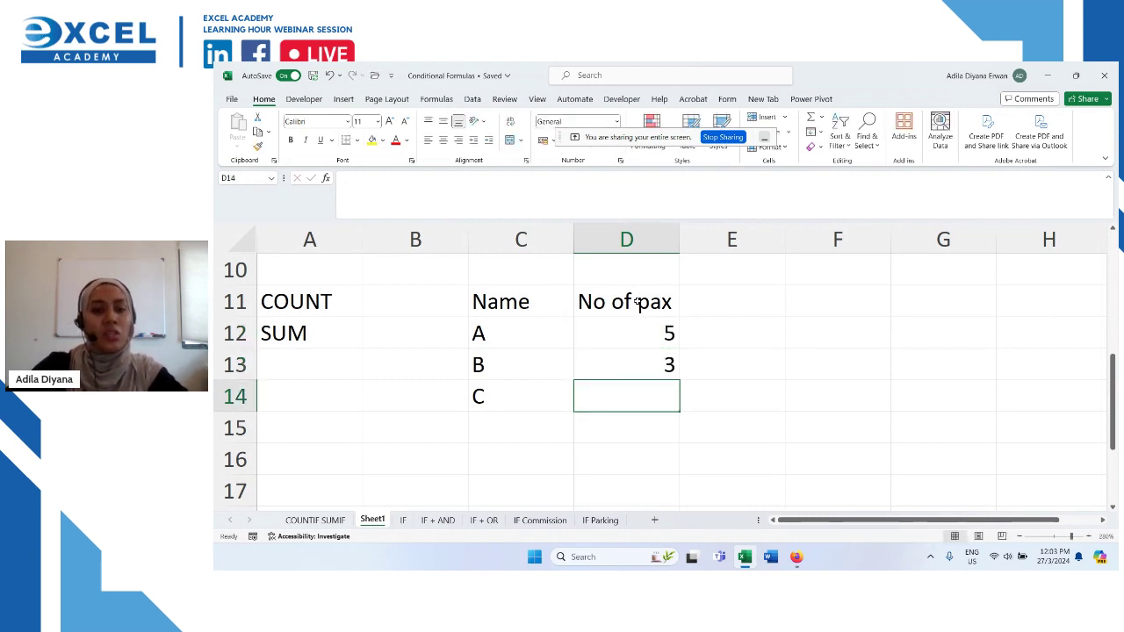
{"action": "type", "text": "10"}
{"action": "key", "text": "Return"}
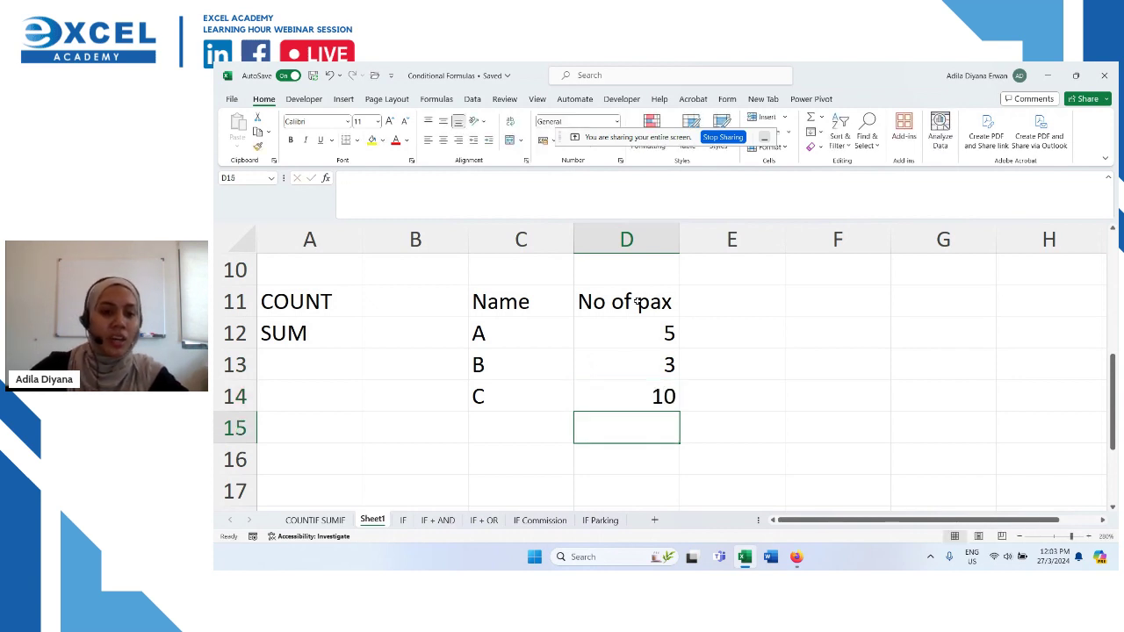
Step: Label cell C16 "COUNT" and fill the adjacent cell D16 with yellow
{"action": "left_click", "coordinate": [537, 454]}
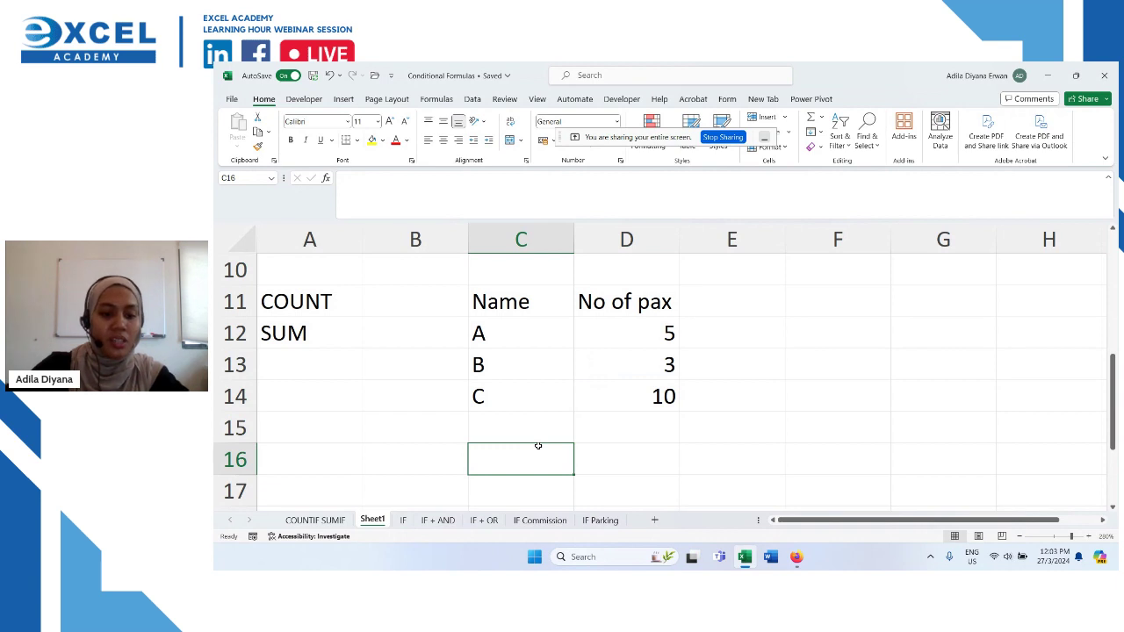
{"action": "type", "text": "COUNT"}
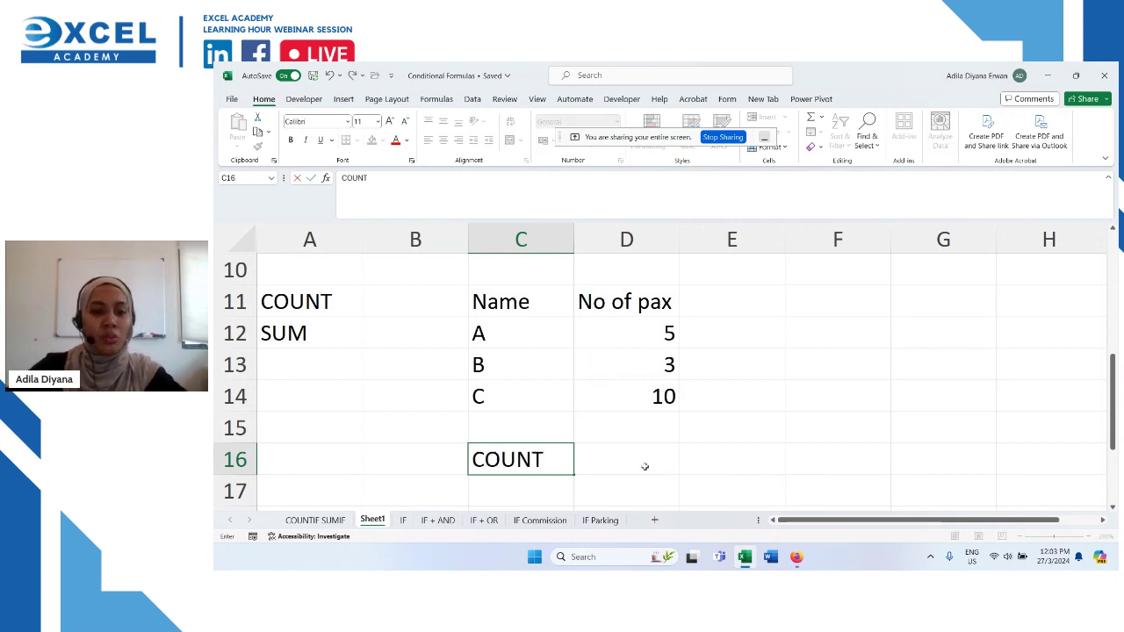
{"action": "left_click", "coordinate": [645, 467]}
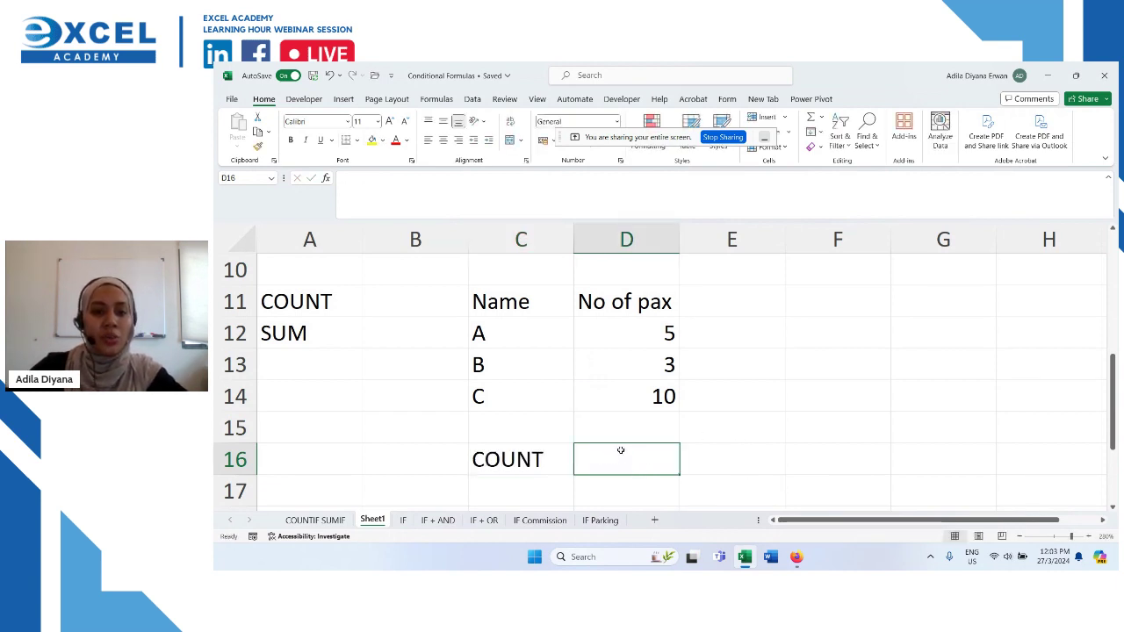
{"action": "left_click", "coordinate": [372, 141]}
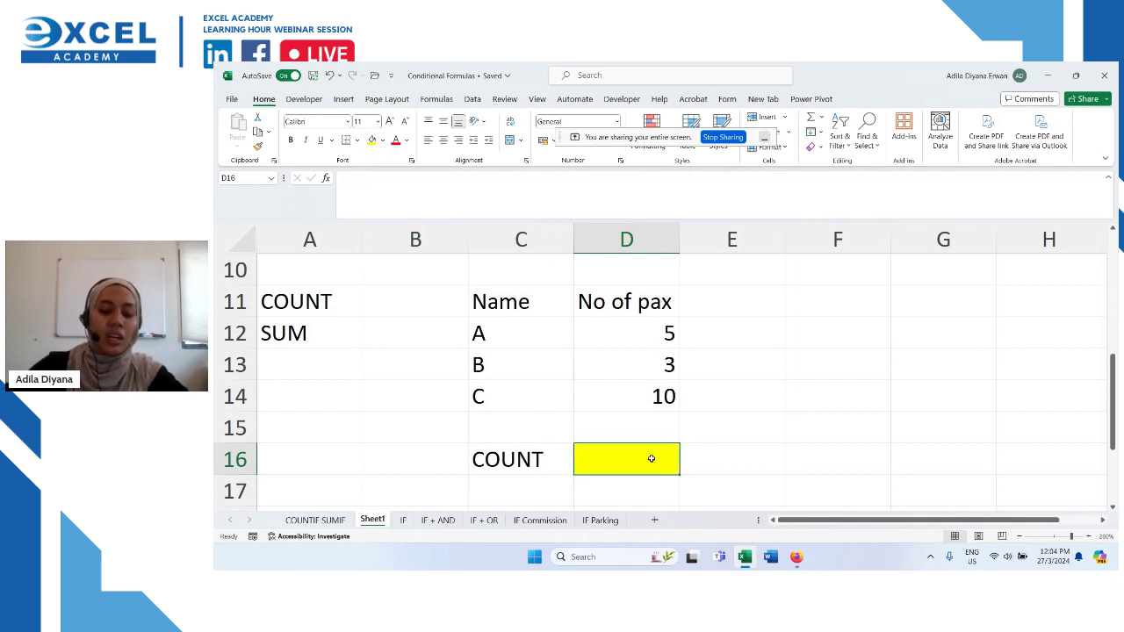
Step: Count the No of pax values in the yellow cell D16 with =COUNT(D12:D14)
{"action": "type", "text": "=COUNT"}
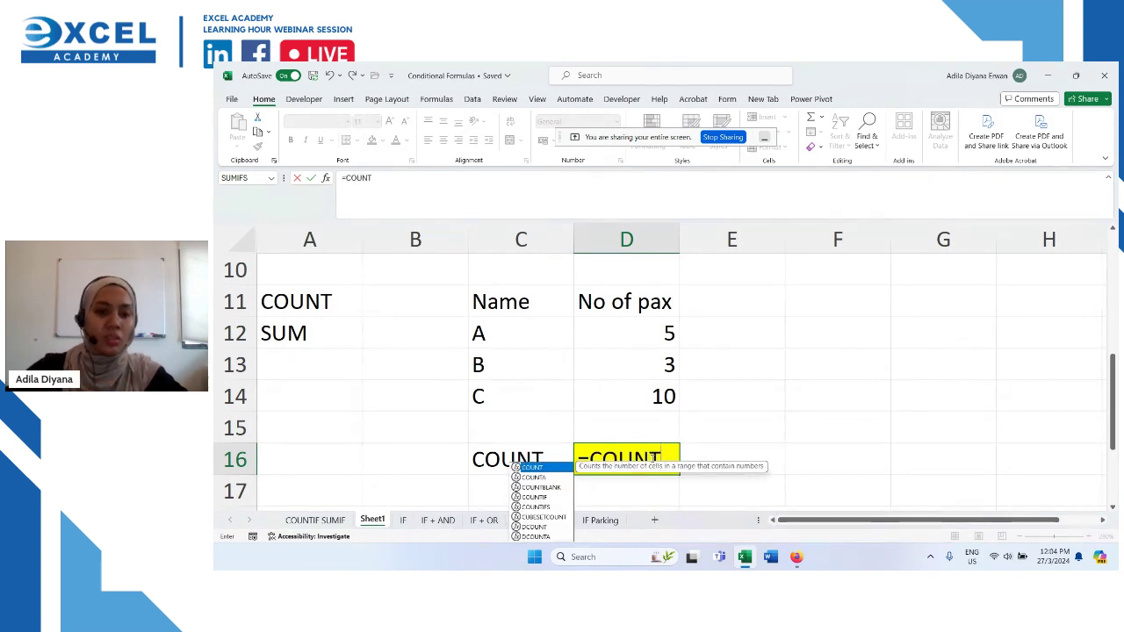
{"action": "double_click", "coordinate": [542, 469]}
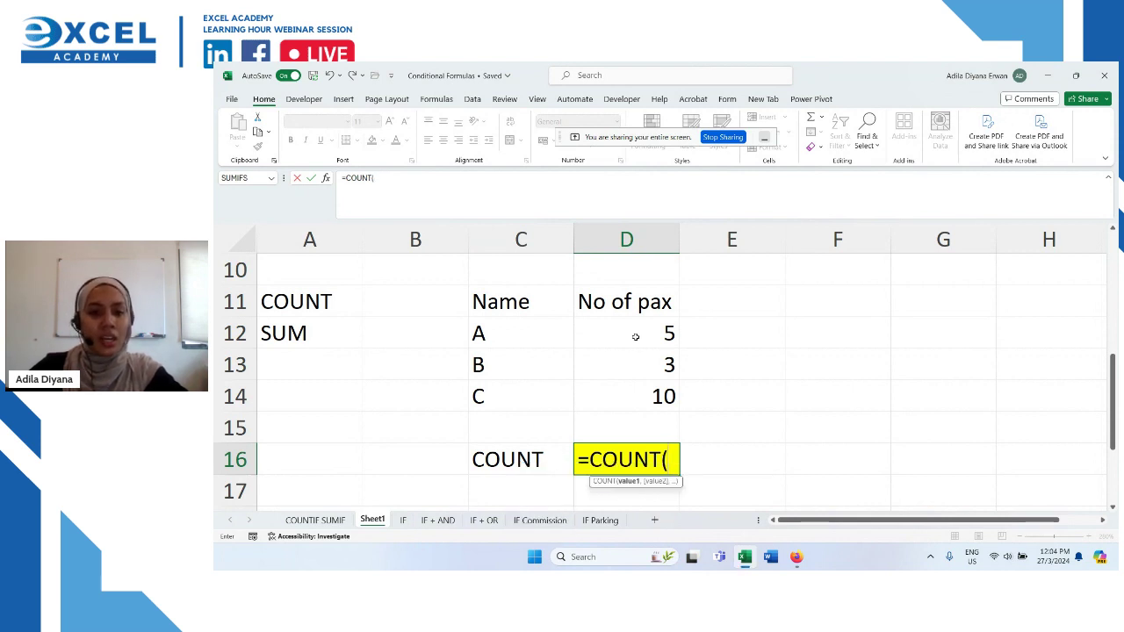
{"action": "left_click_drag", "start_coordinate": [641, 326], "coordinate": [631, 392]}
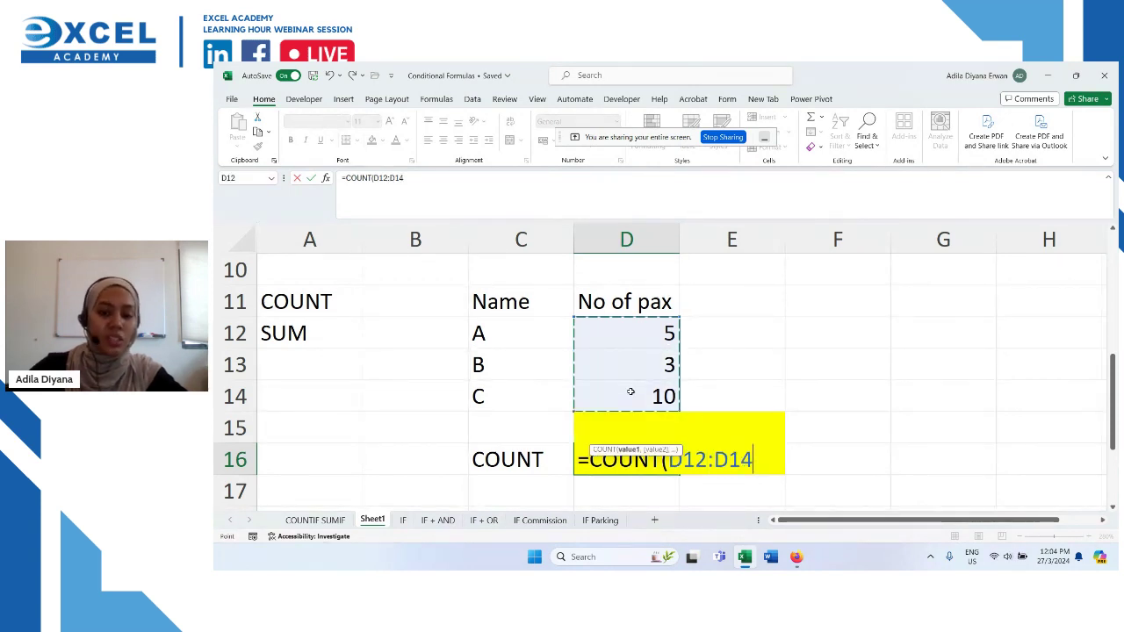
{"action": "key", "text": "Return"}
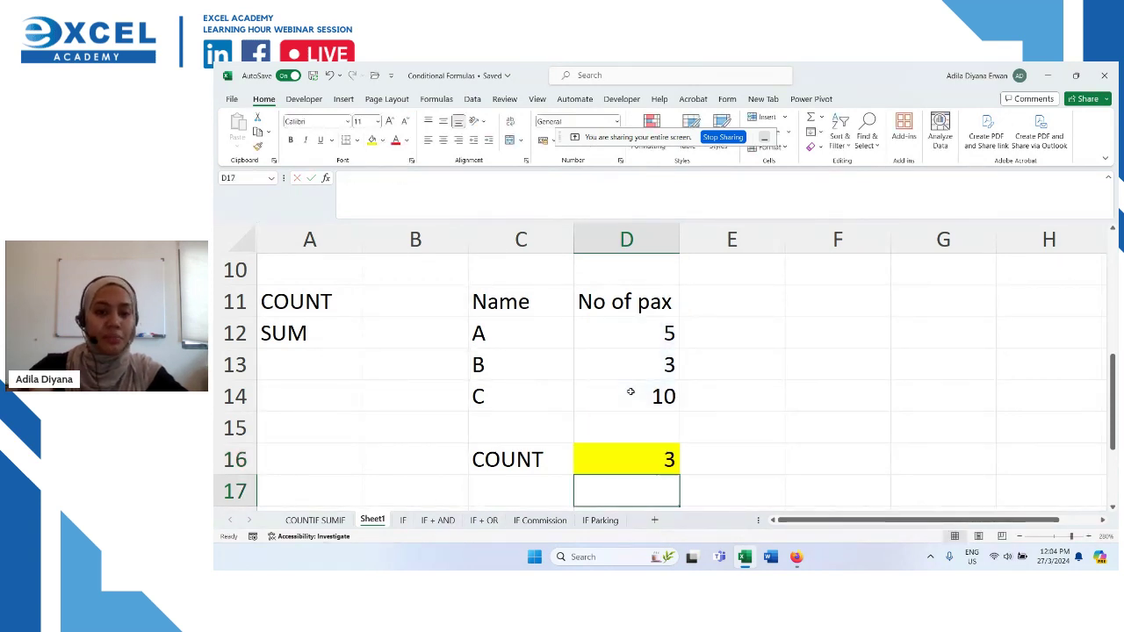
Step: Examine the COUNT formula in D16 against each of the No of pax entries in D12 to D14
{"action": "left_click", "coordinate": [627, 462]}
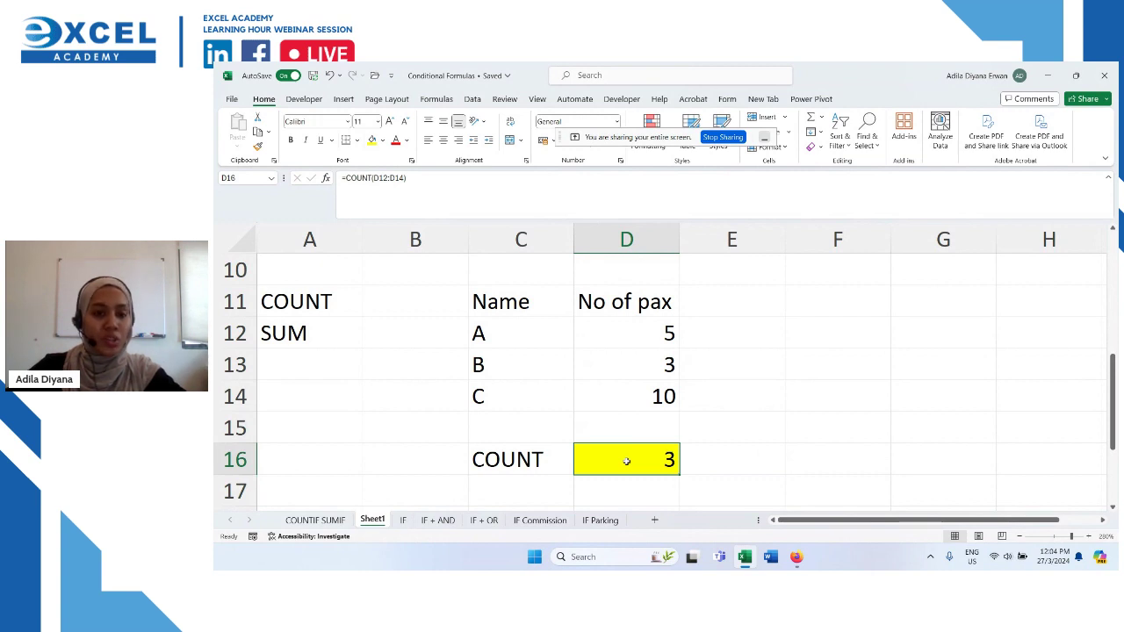
{"action": "left_click", "coordinate": [762, 379]}
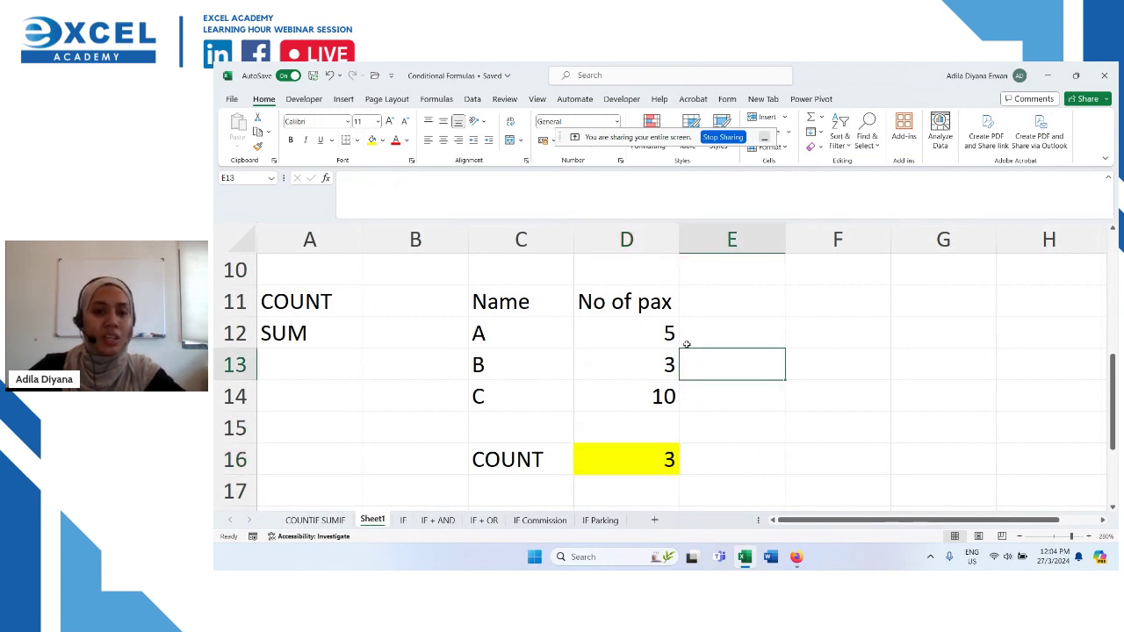
{"action": "left_click", "coordinate": [636, 336]}
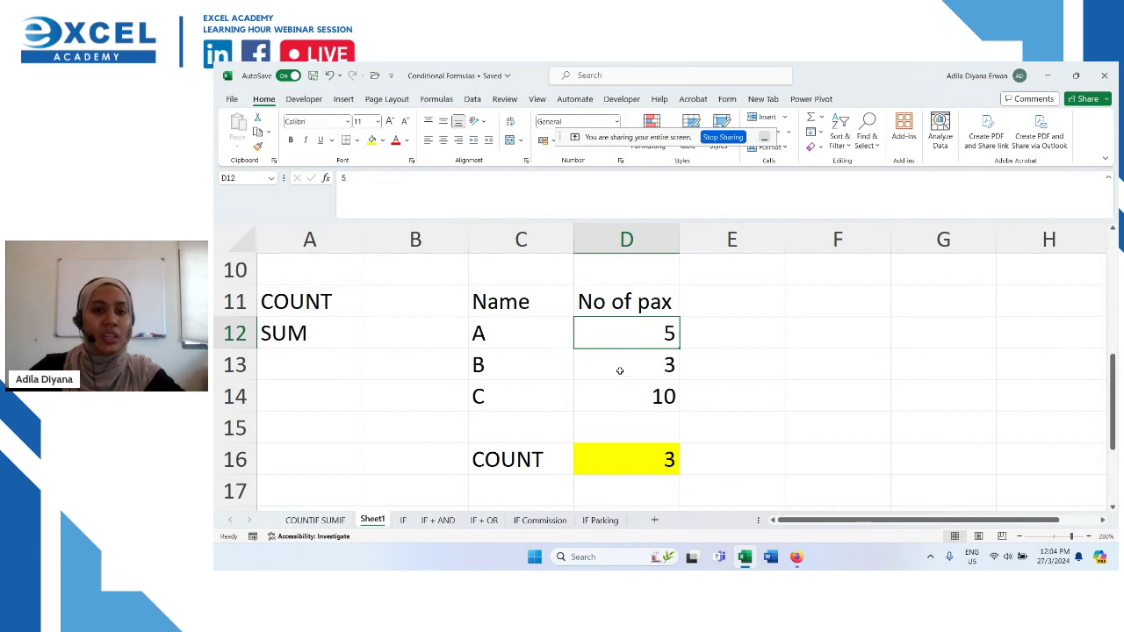
{"action": "left_click", "coordinate": [620, 365]}
{"action": "left_click", "coordinate": [610, 396]}
{"action": "left_click", "coordinate": [614, 336]}
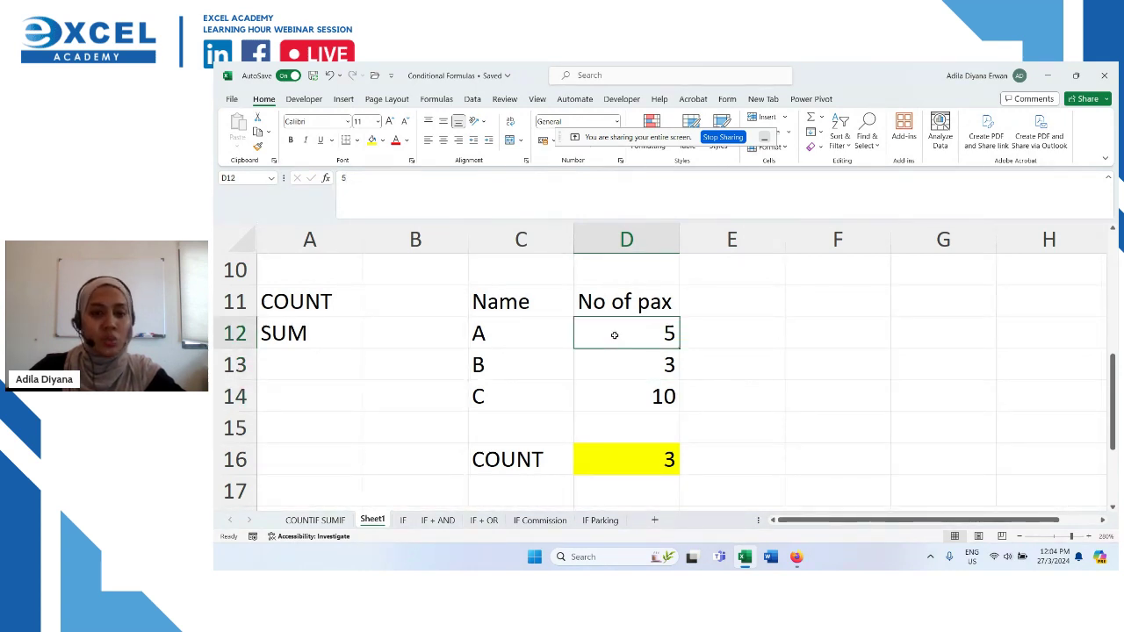
{"action": "left_click", "coordinate": [615, 366]}
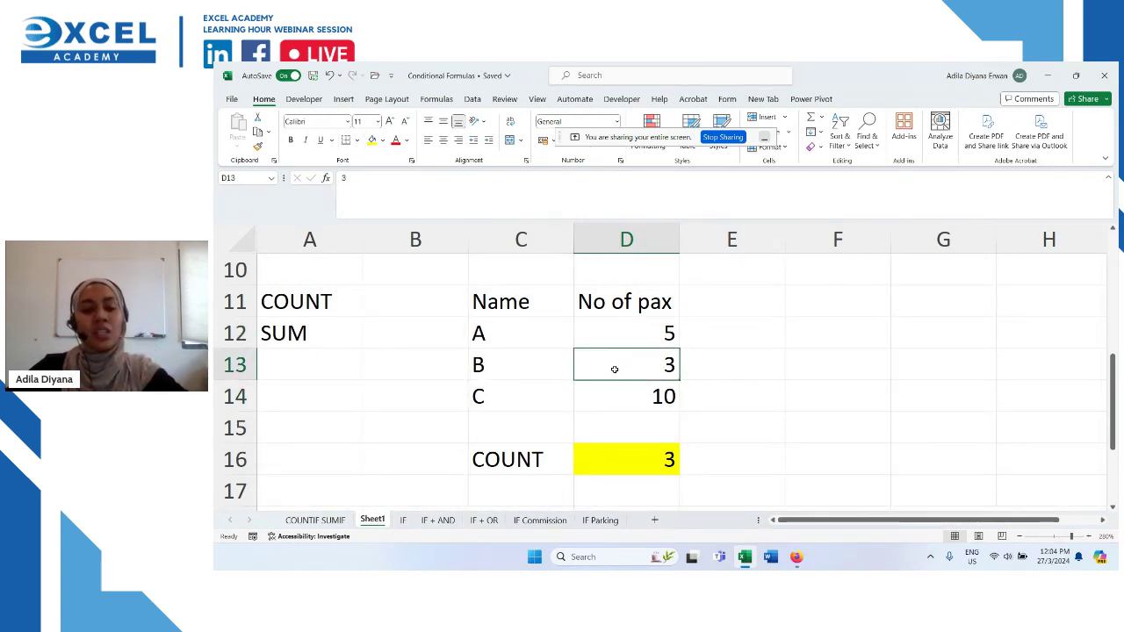
{"action": "left_click", "coordinate": [611, 397]}
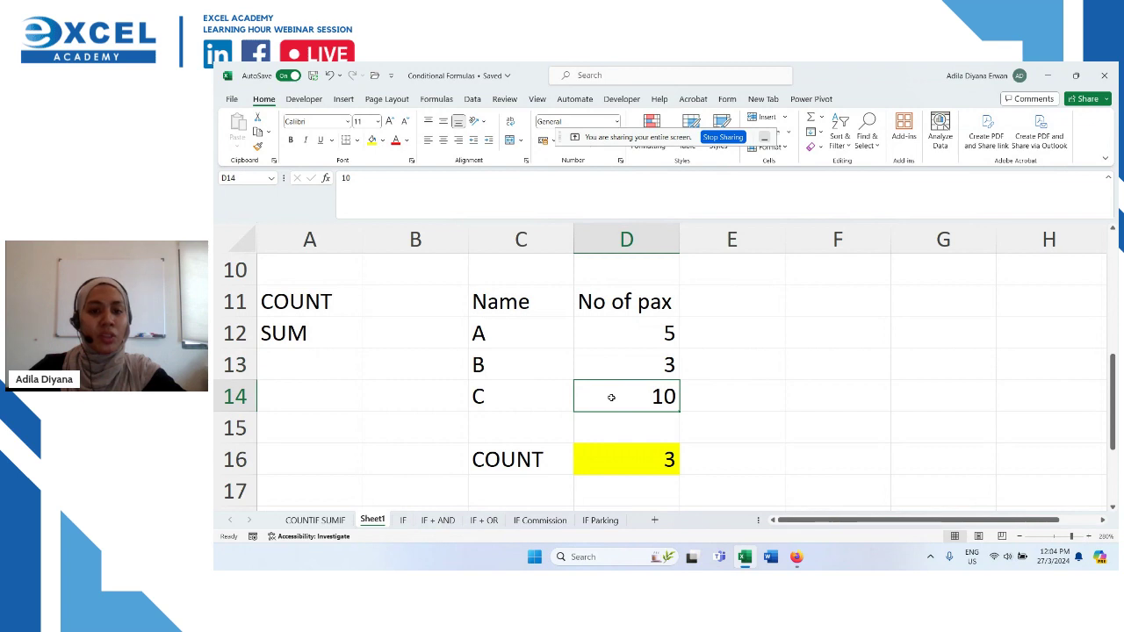
{"action": "left_click", "coordinate": [645, 466]}
Step: Enter the question "How many booking do we have today?" in E16 beside the COUNT result
{"action": "left_click", "coordinate": [738, 456]}
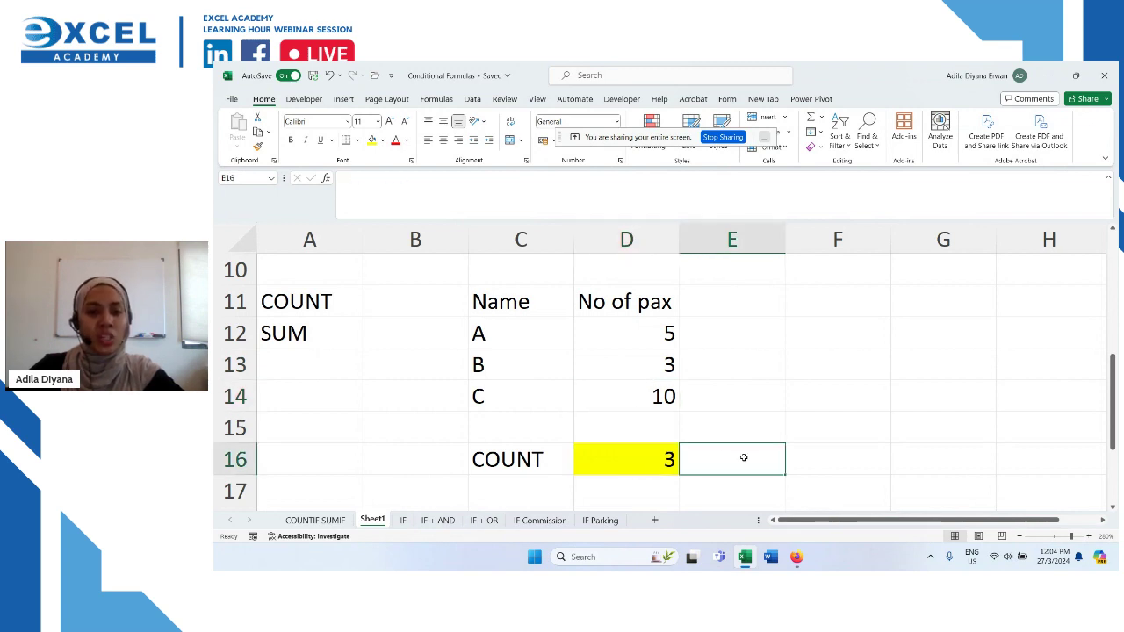
{"action": "left_click", "coordinate": [562, 467]}
{"action": "left_click", "coordinate": [752, 466]}
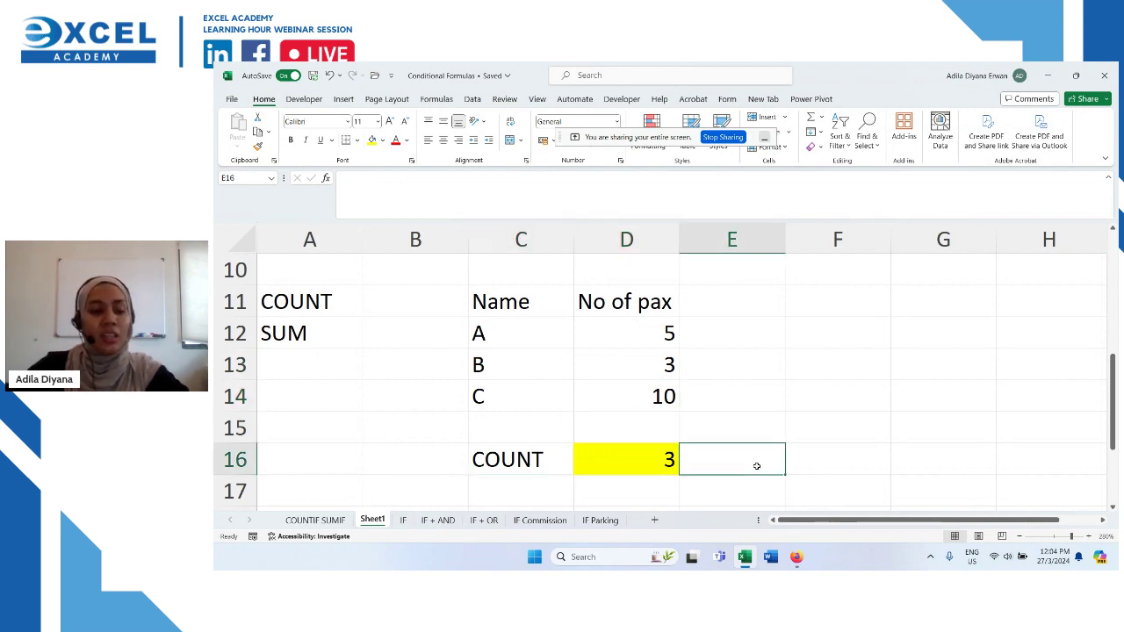
{"action": "type", "text": "How many b"}
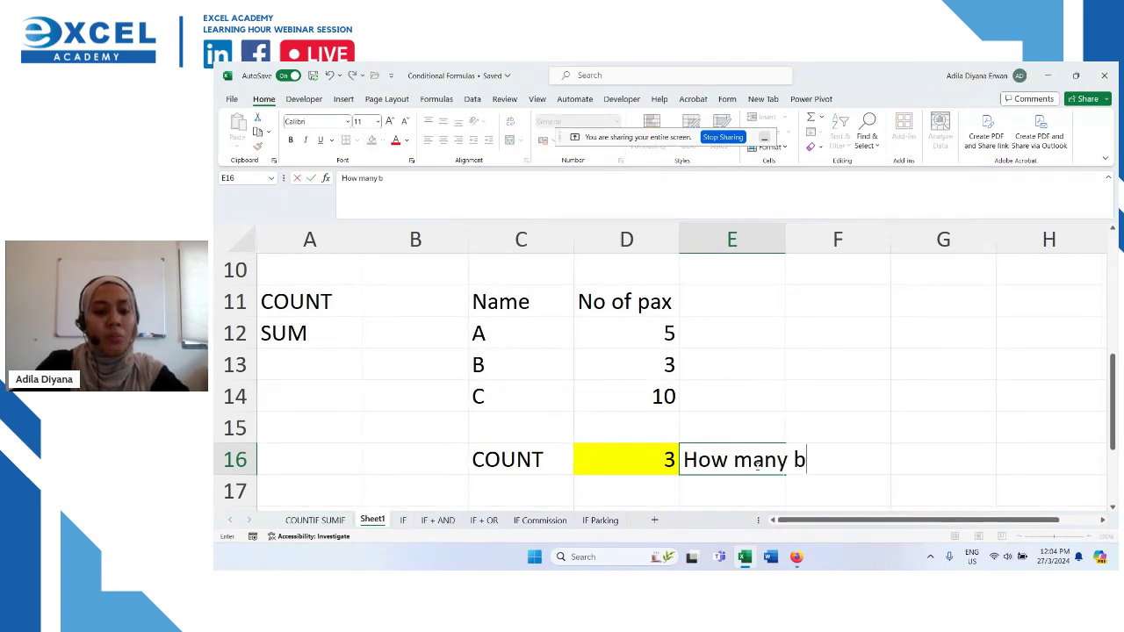
{"action": "type", "text": "ooking do we h"}
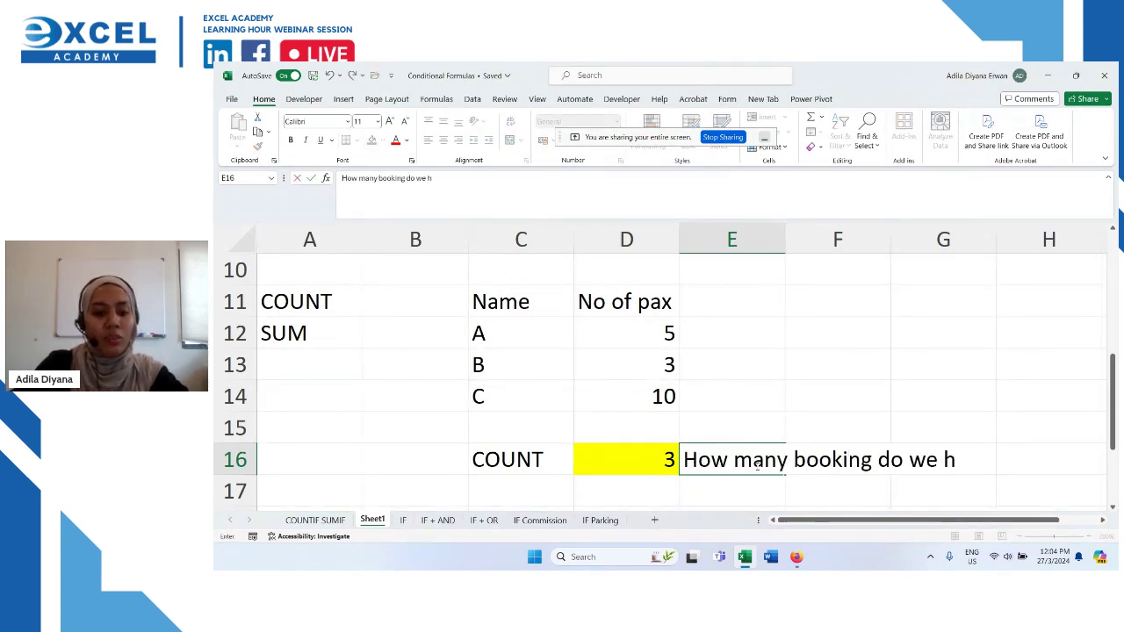
{"action": "type", "text": "ave today?"}
{"action": "key", "text": "Return"}
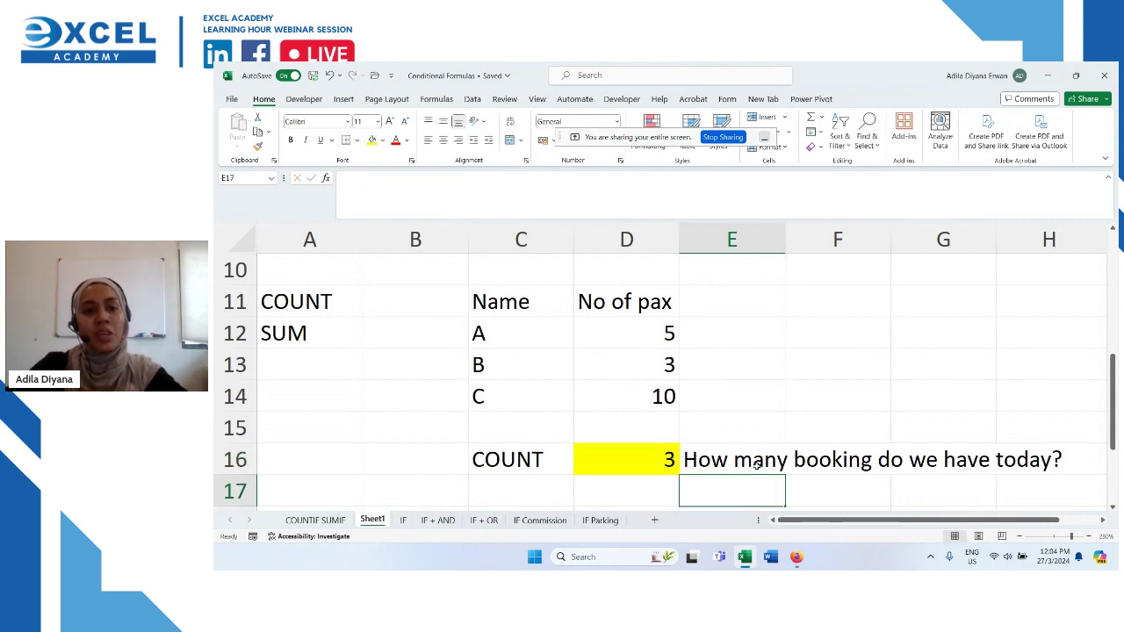
Step: Label cell C17 "SUM" and total the No of pax values in D17 with =SUM(D12:D14)
{"action": "left_click", "coordinate": [549, 480]}
{"action": "type", "text": "SUM"}
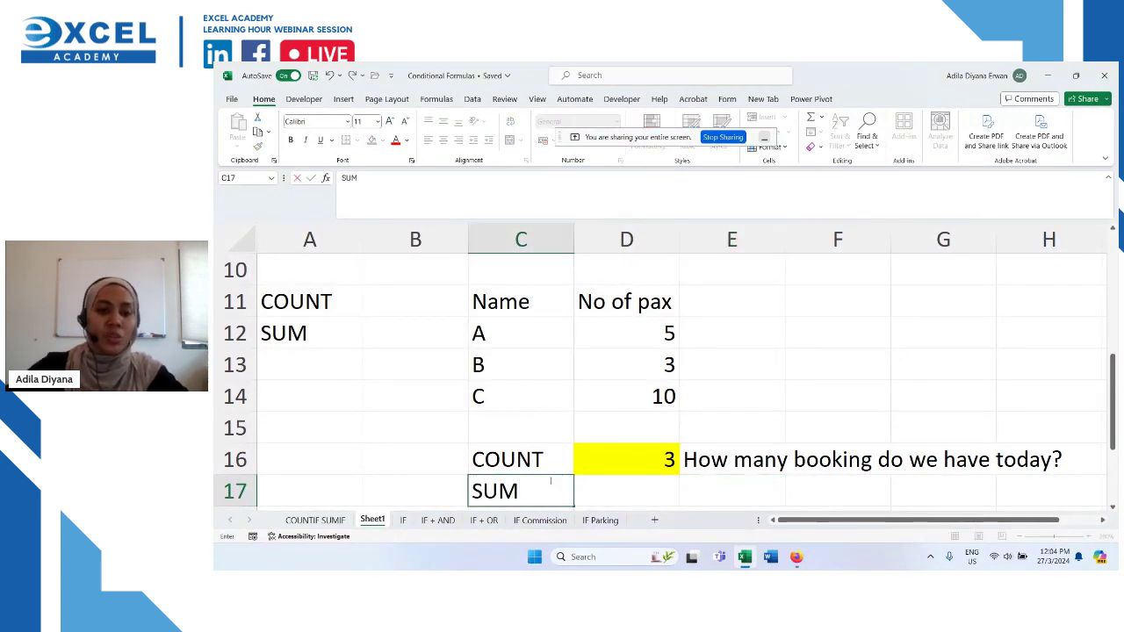
{"action": "left_click", "coordinate": [650, 491]}
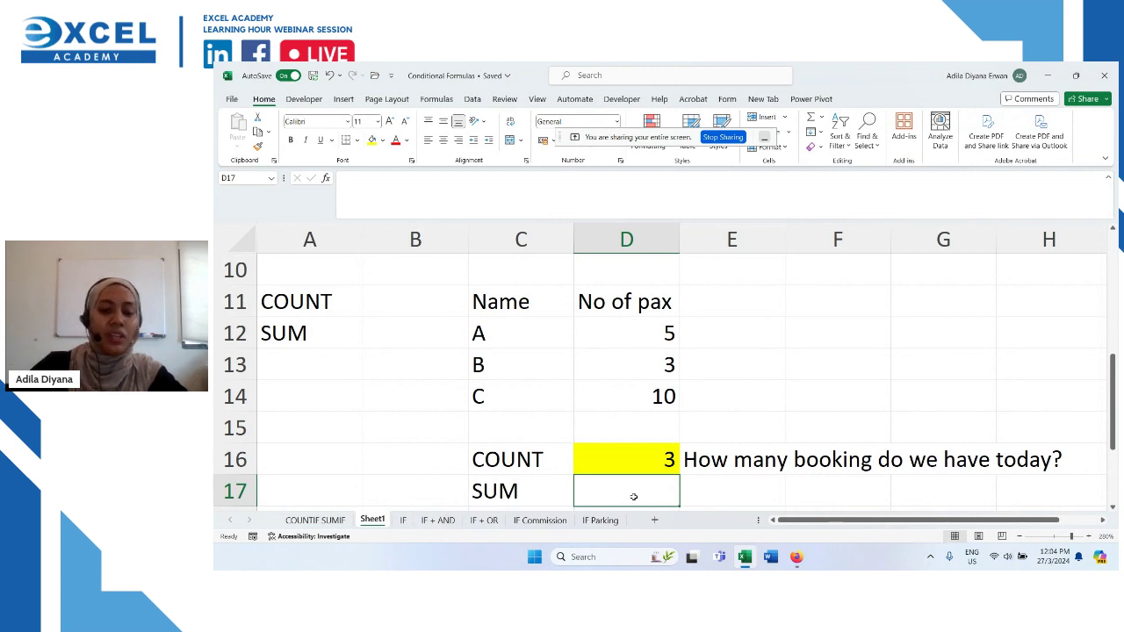
{"action": "type", "text": "=SUM"}
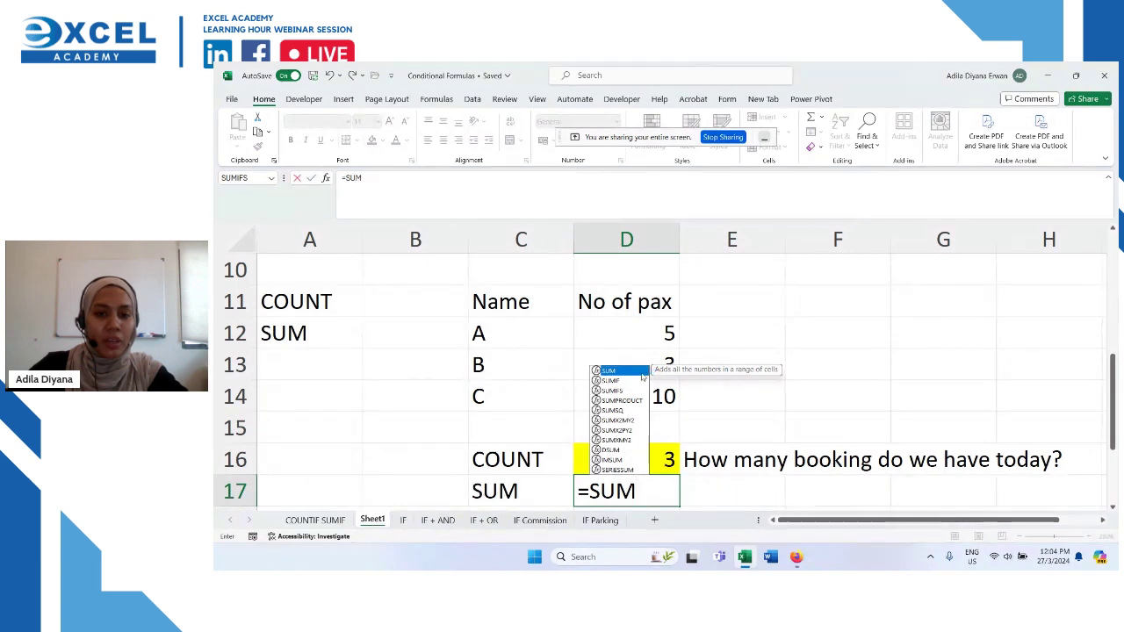
{"action": "double_click", "coordinate": [640, 370]}
{"action": "left_click_drag", "start_coordinate": [646, 328], "coordinate": [628, 389]}
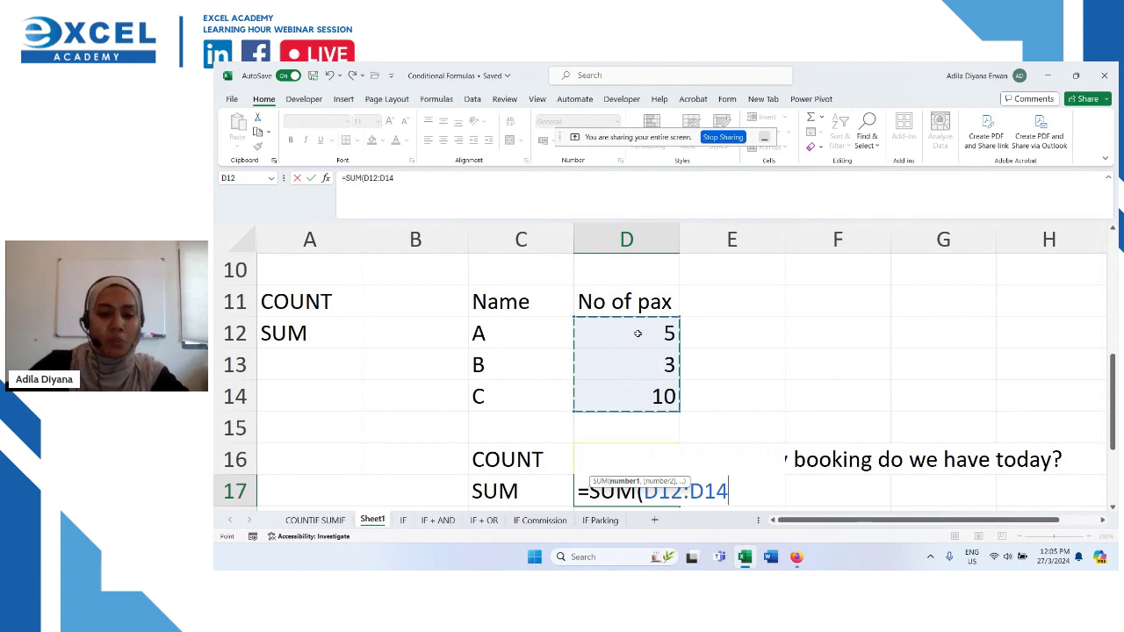
{"action": "key", "text": "Return"}
{"action": "left_click", "coordinate": [658, 452]}
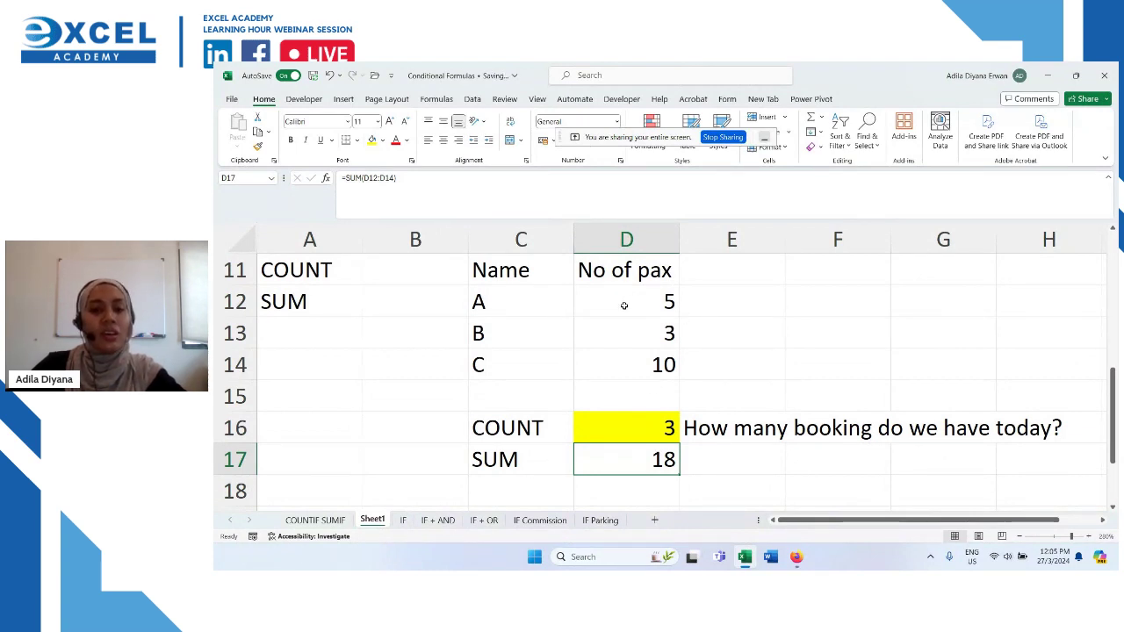
{"action": "left_click", "coordinate": [625, 305]}
{"action": "left_click", "coordinate": [626, 334]}
{"action": "left_click", "coordinate": [625, 360]}
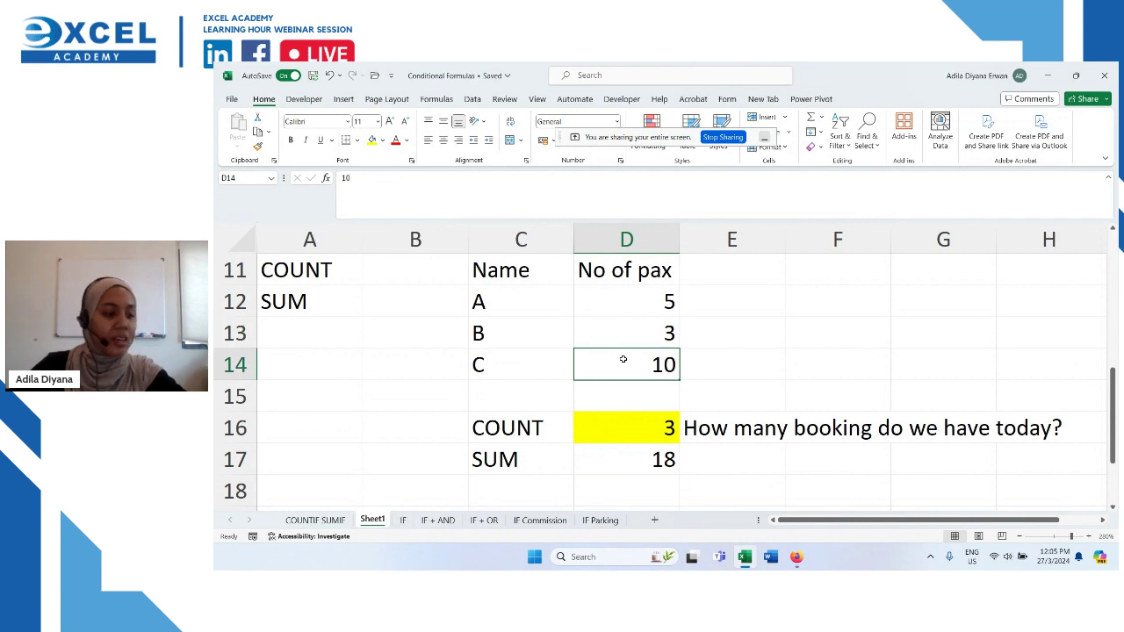
{"action": "left_click", "coordinate": [634, 459]}
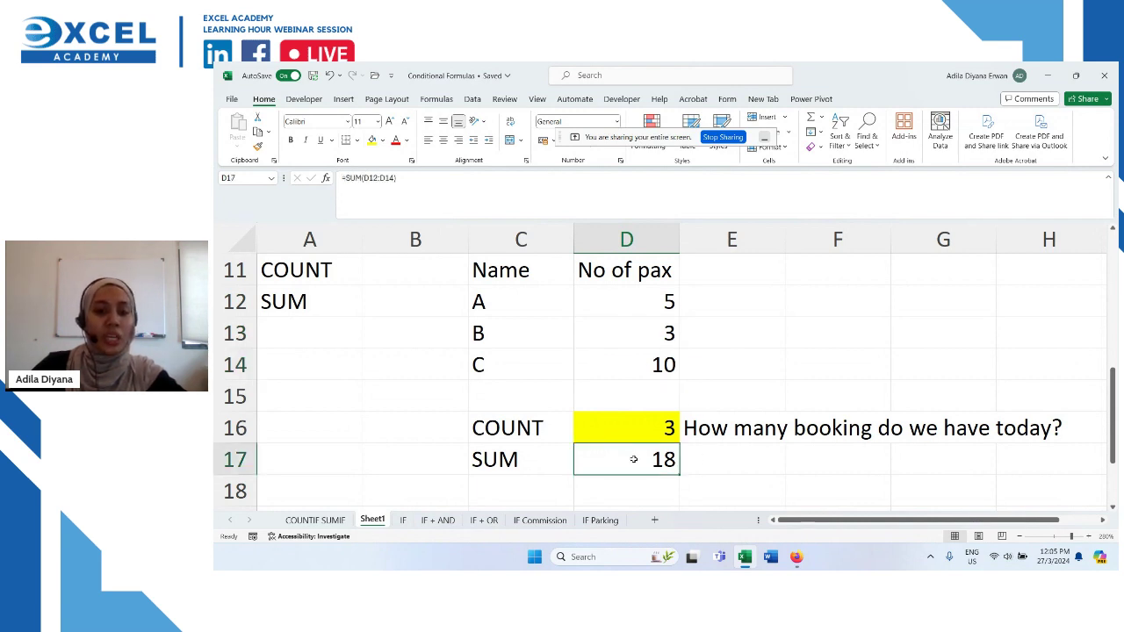
Step: Enter the question "How many guests are we expecting today?" in E17 beside the SUM result
{"action": "left_click", "coordinate": [700, 454]}
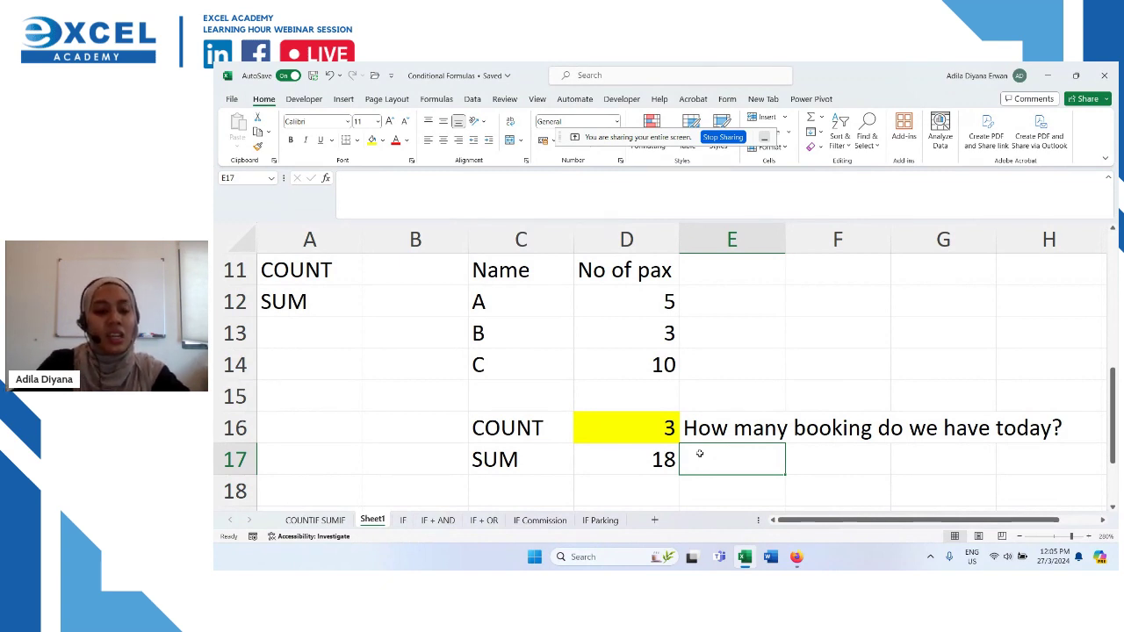
{"action": "type", "text": "How many g"}
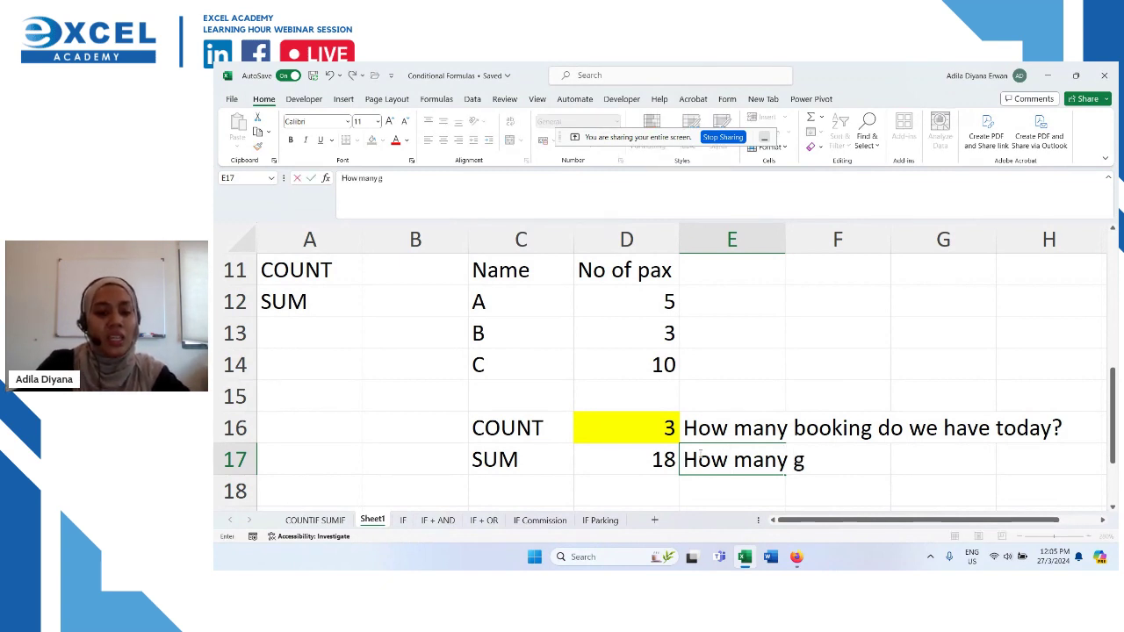
{"action": "type", "text": "uests are we"}
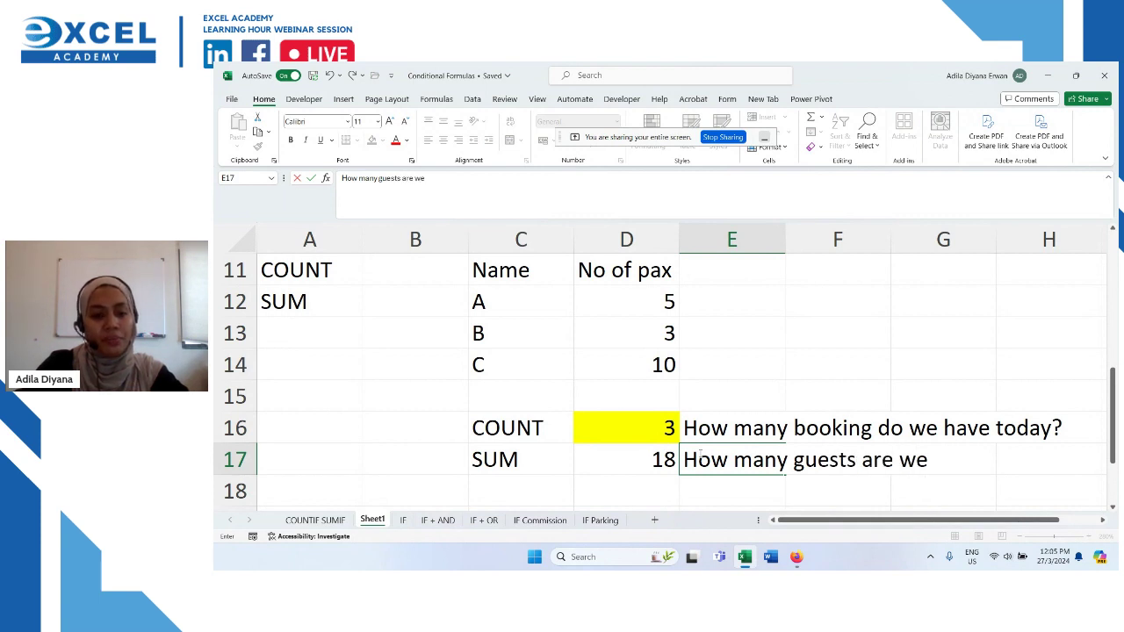
{"action": "type", "text": " expecting today"}
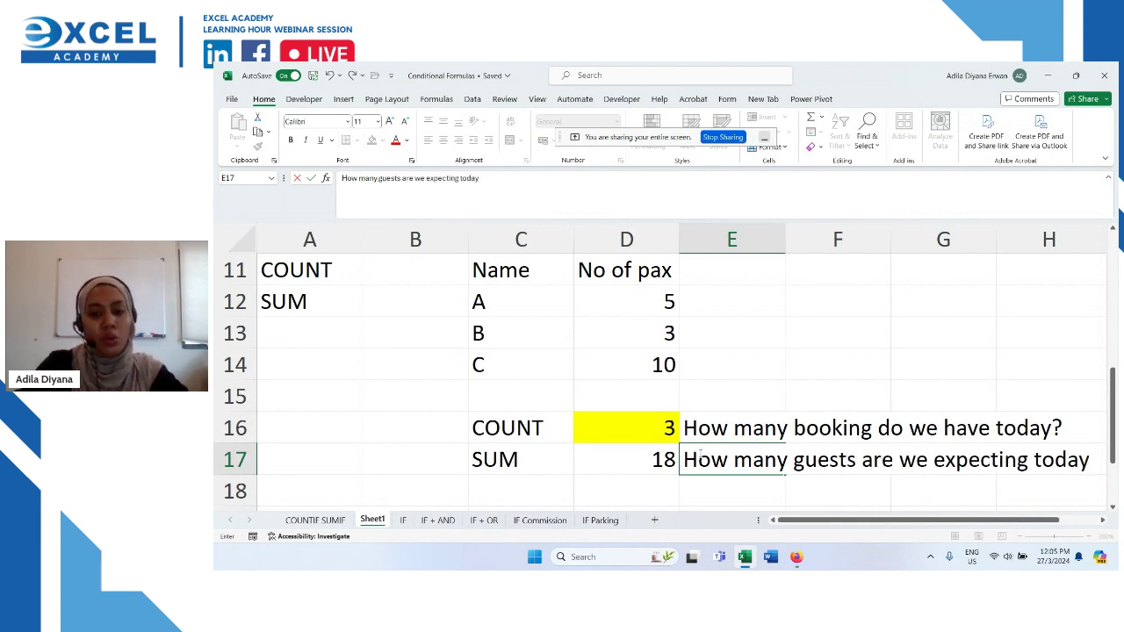
{"action": "type", "text": "?"}
{"action": "key", "text": "Return"}
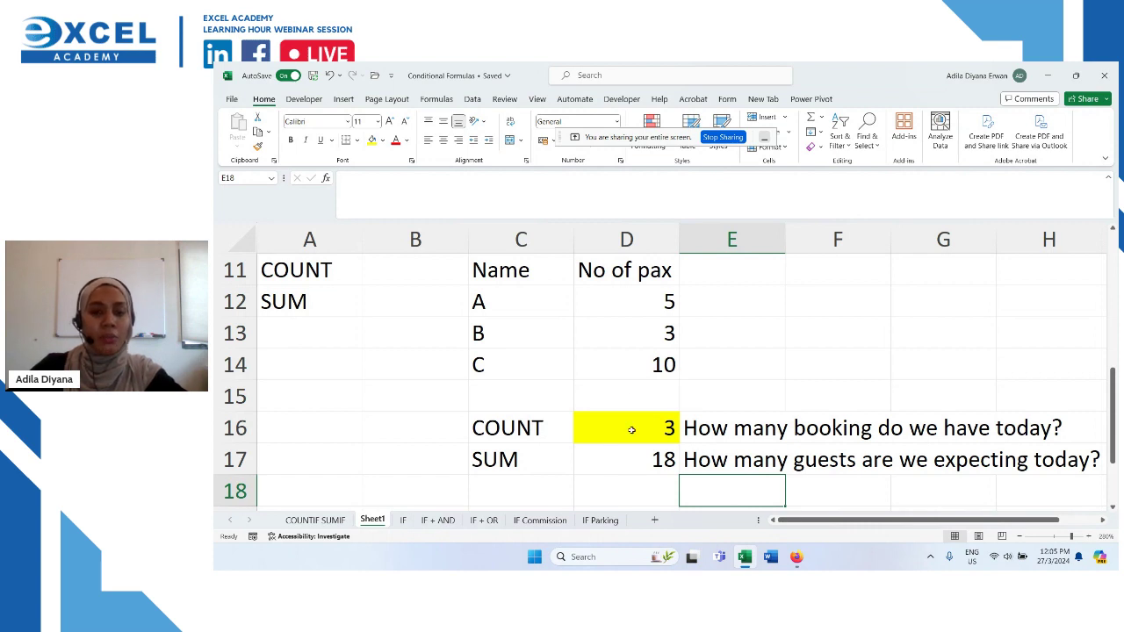
Step: Compare the No of pax values in D12:D14 with the SUM formula in D17 and the COUNT formula in D16
{"action": "left_click", "coordinate": [626, 299]}
{"action": "left_click", "coordinate": [628, 330]}
{"action": "left_click", "coordinate": [626, 361]}
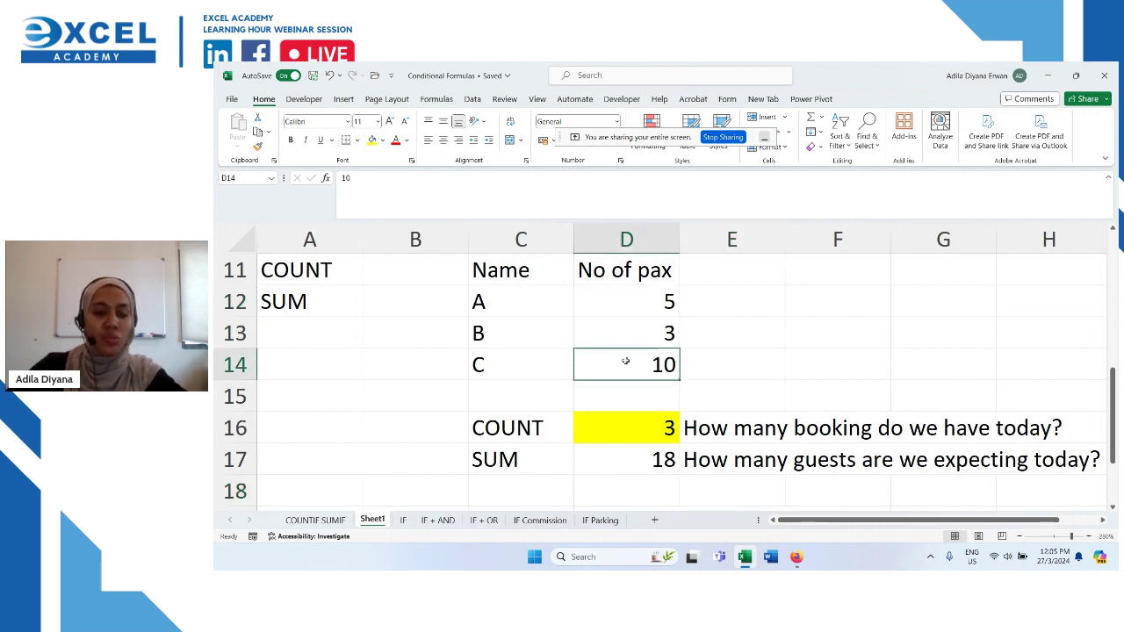
{"action": "left_click_drag", "start_coordinate": [633, 312], "coordinate": [624, 369]}
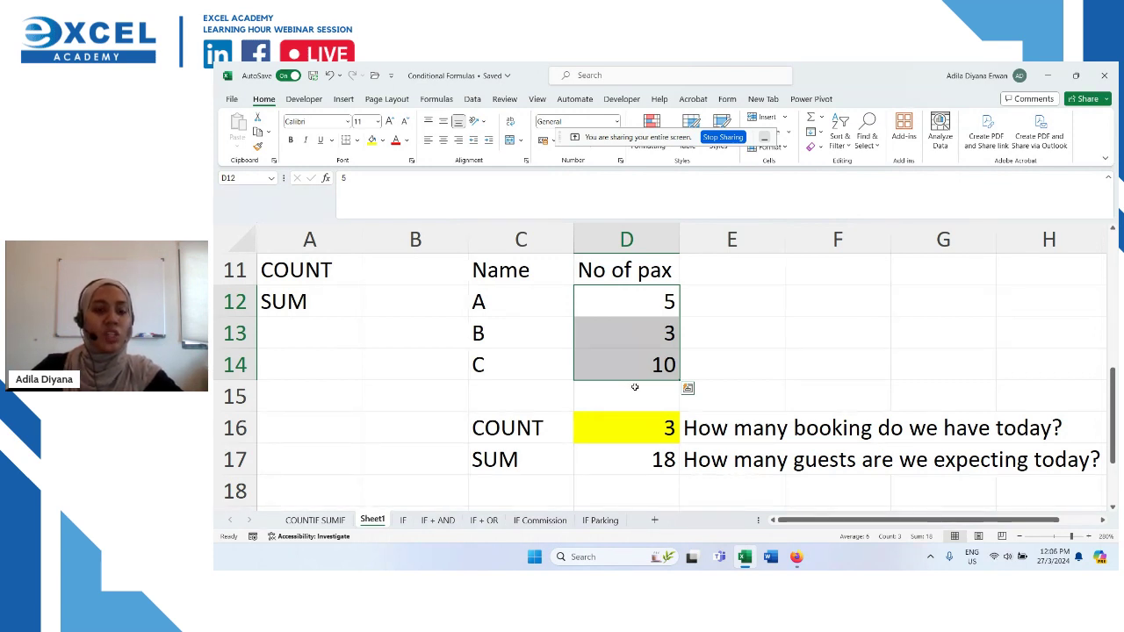
{"action": "left_click", "coordinate": [625, 461]}
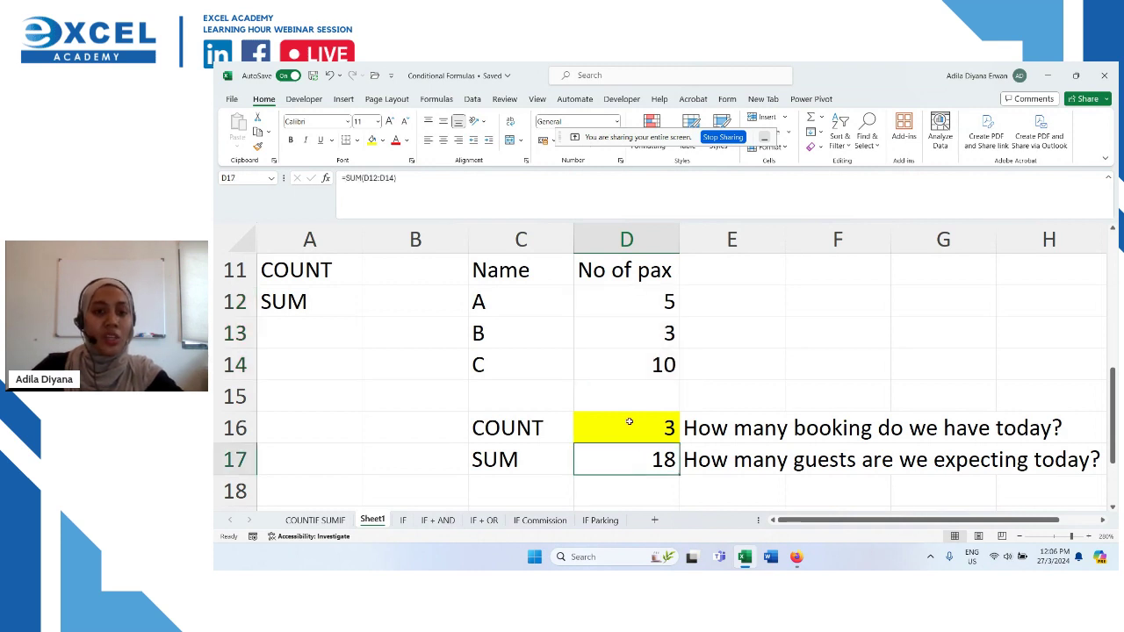
{"action": "left_click_drag", "start_coordinate": [636, 307], "coordinate": [626, 361]}
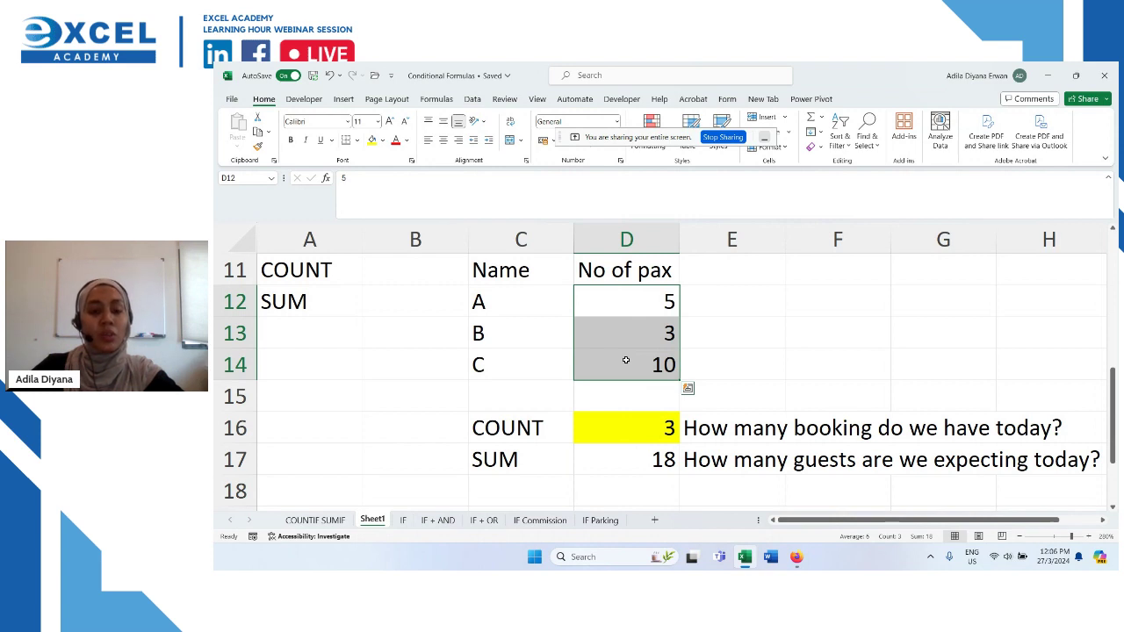
{"action": "left_click", "coordinate": [628, 428]}
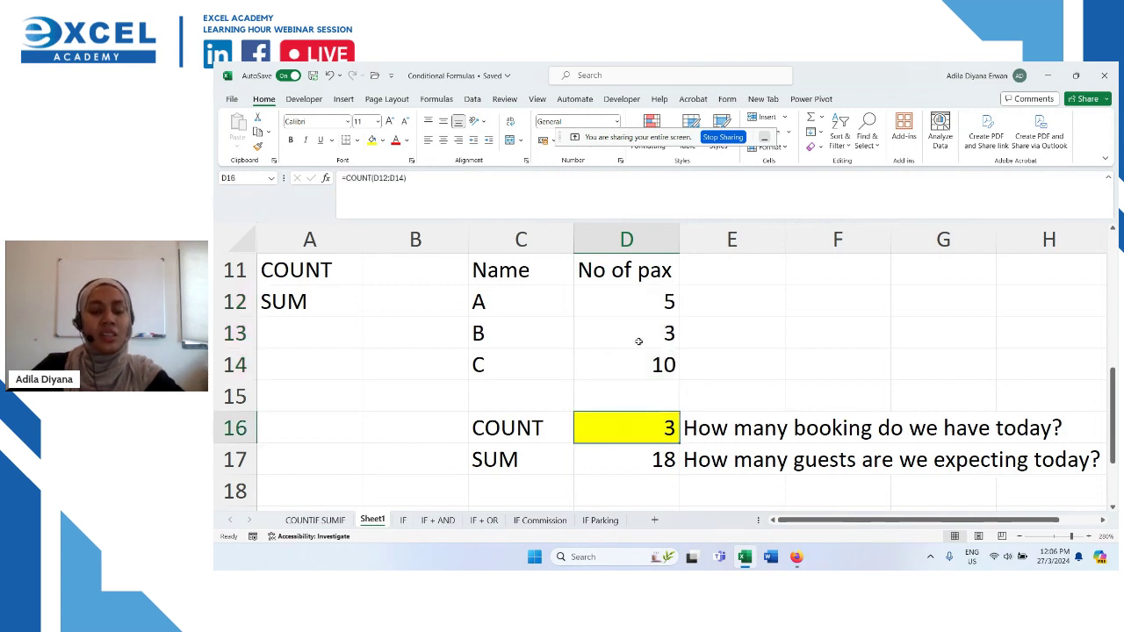
{"action": "left_click_drag", "start_coordinate": [647, 301], "coordinate": [641, 360]}
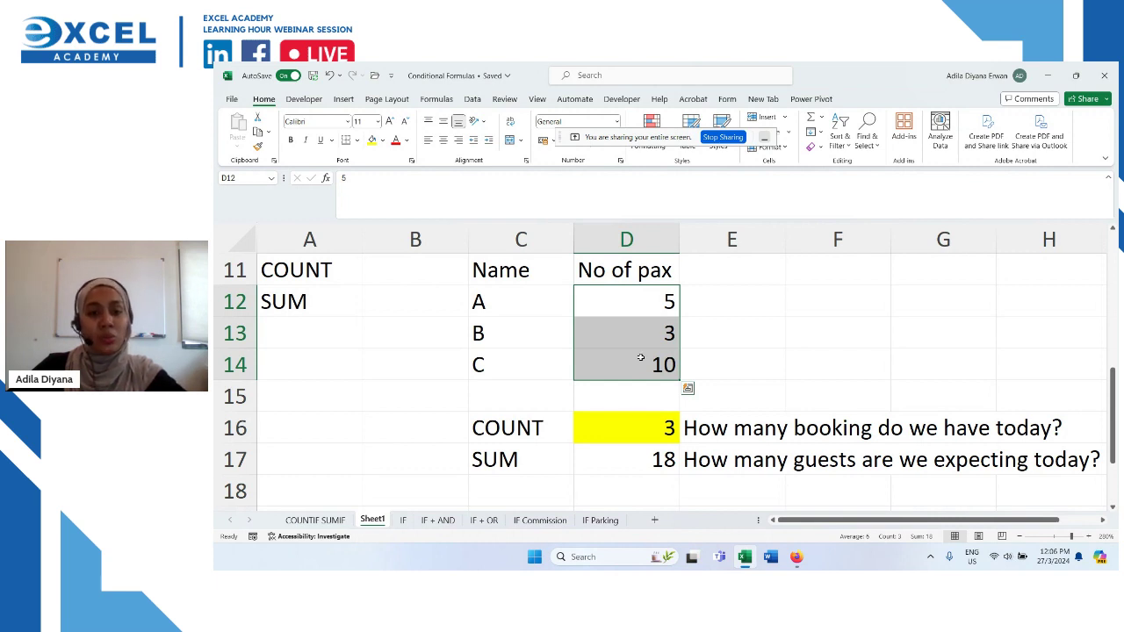
Step: Start a second table below the SUM row with the header "Name" in C21 and entries A, B and C in C22:C24
{"action": "scroll", "coordinate": [641, 358], "scroll_direction": "down", "scroll_amount": 2}
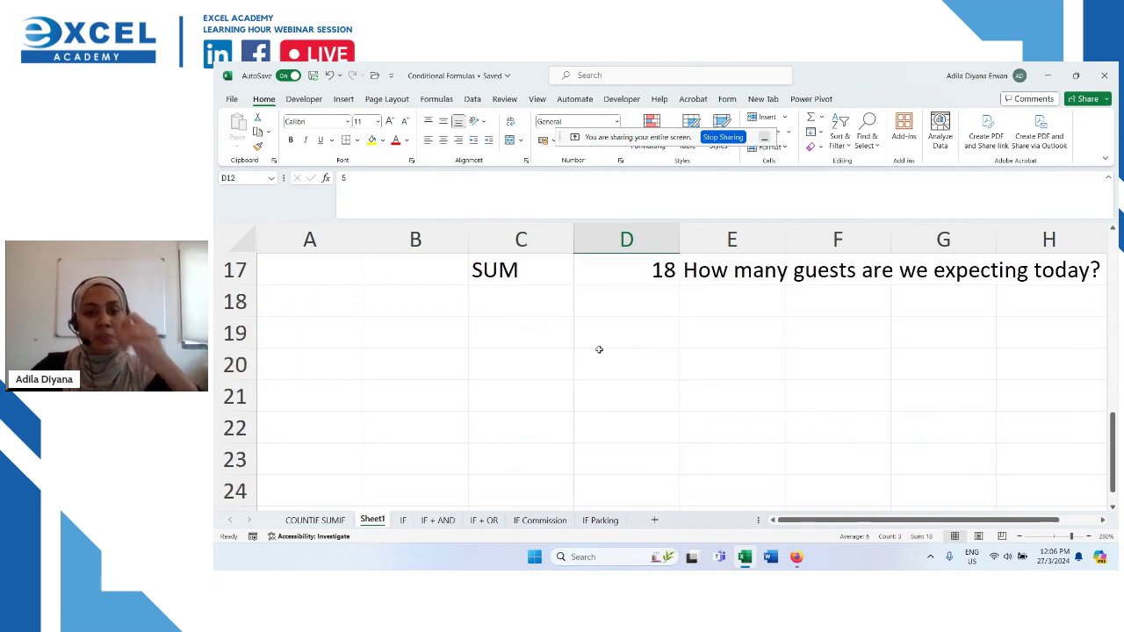
{"action": "scroll", "coordinate": [551, 329], "scroll_direction": "down", "scroll_amount": 1}
{"action": "left_click", "coordinate": [524, 297]}
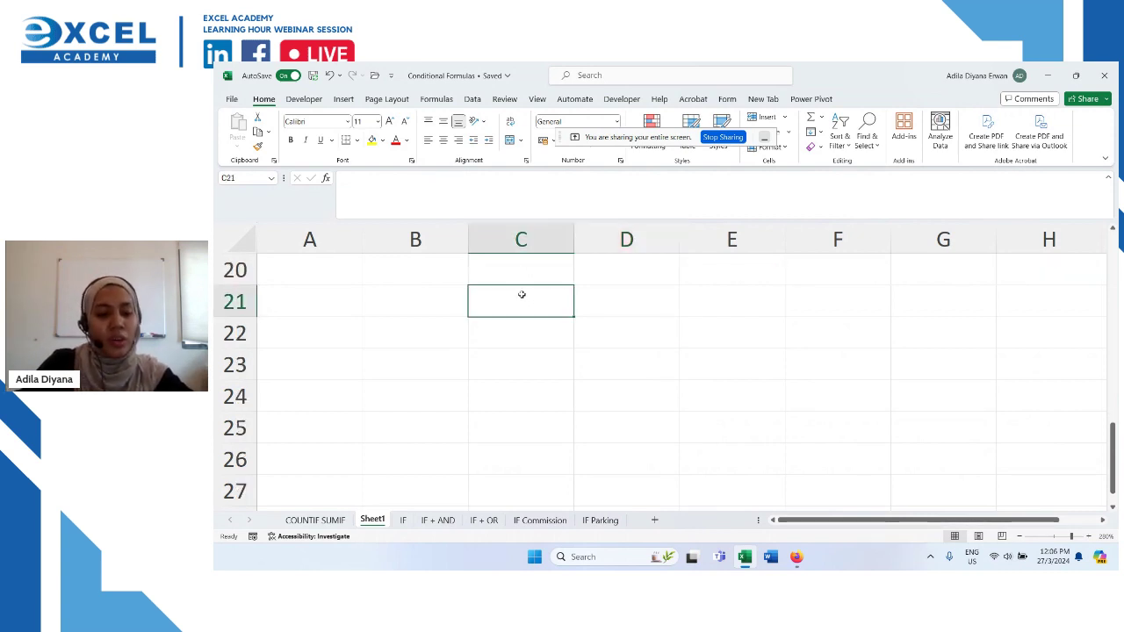
{"action": "type", "text": "Name"}
{"action": "key", "text": "Return"}
{"action": "type", "text": "A"}
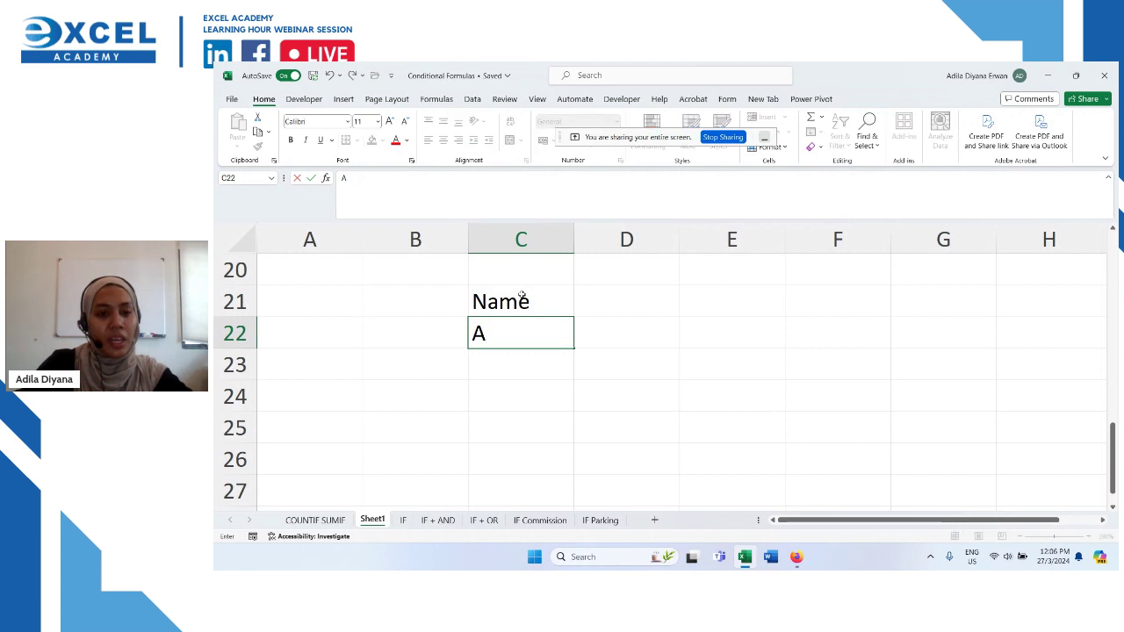
{"action": "key", "text": "Return"}
{"action": "type", "text": "B"}
{"action": "key", "text": "Return"}
{"action": "type", "text": "X"}
{"action": "key", "text": "Return"}
{"action": "key", "text": "Up"}
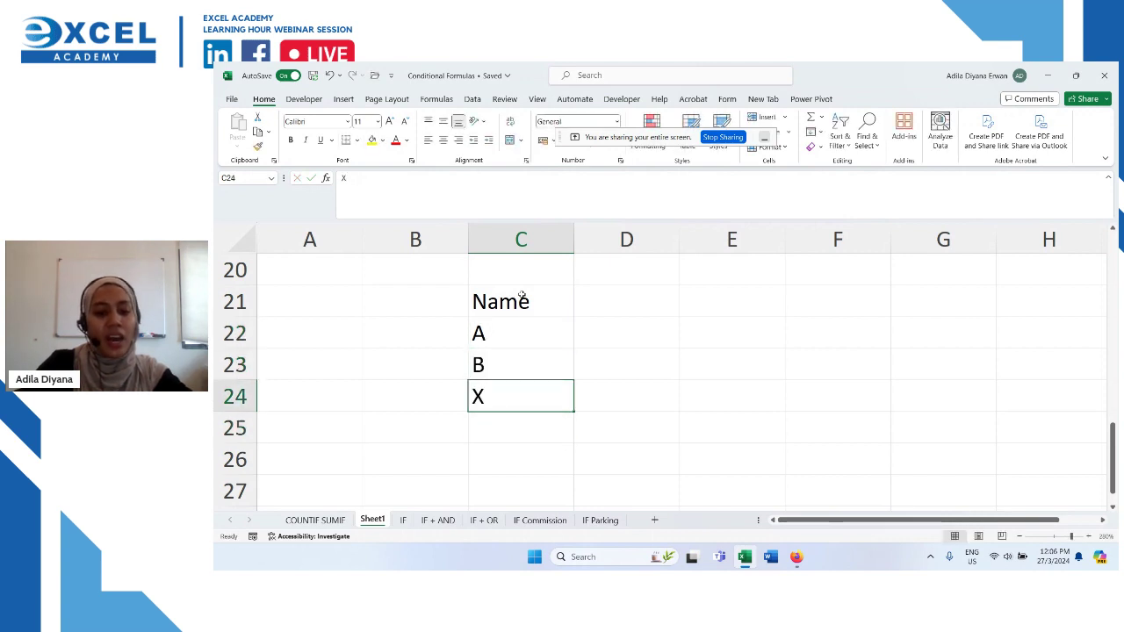
{"action": "type", "text": "C"}
{"action": "key", "text": "Return"}
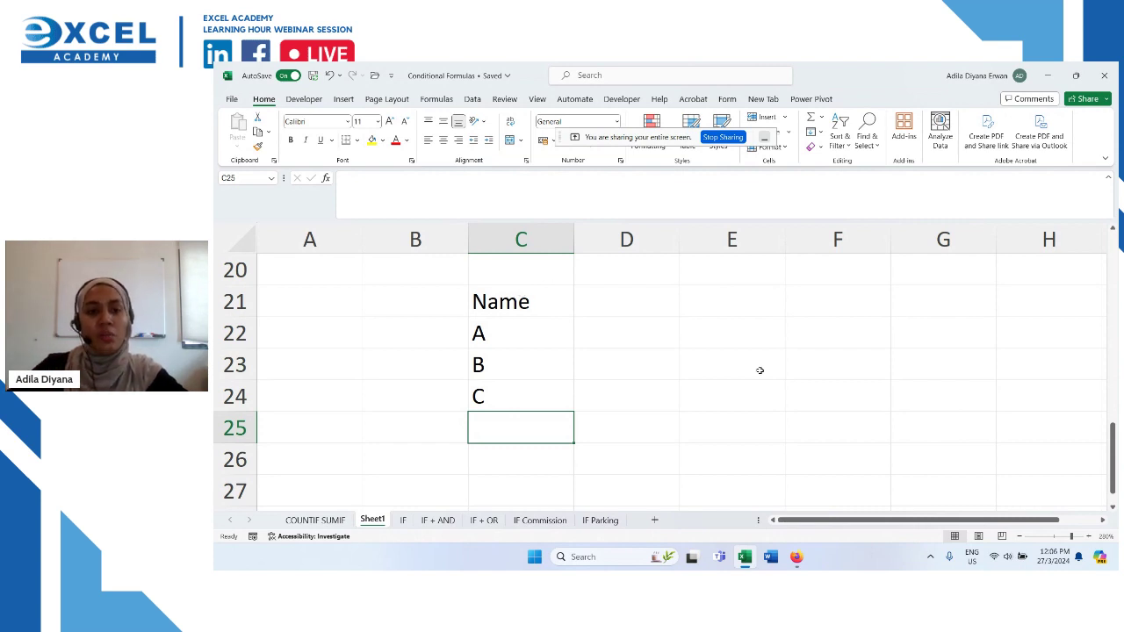
Step: Insert a check mark symbol in D22 beside name A
{"action": "left_click", "coordinate": [640, 327]}
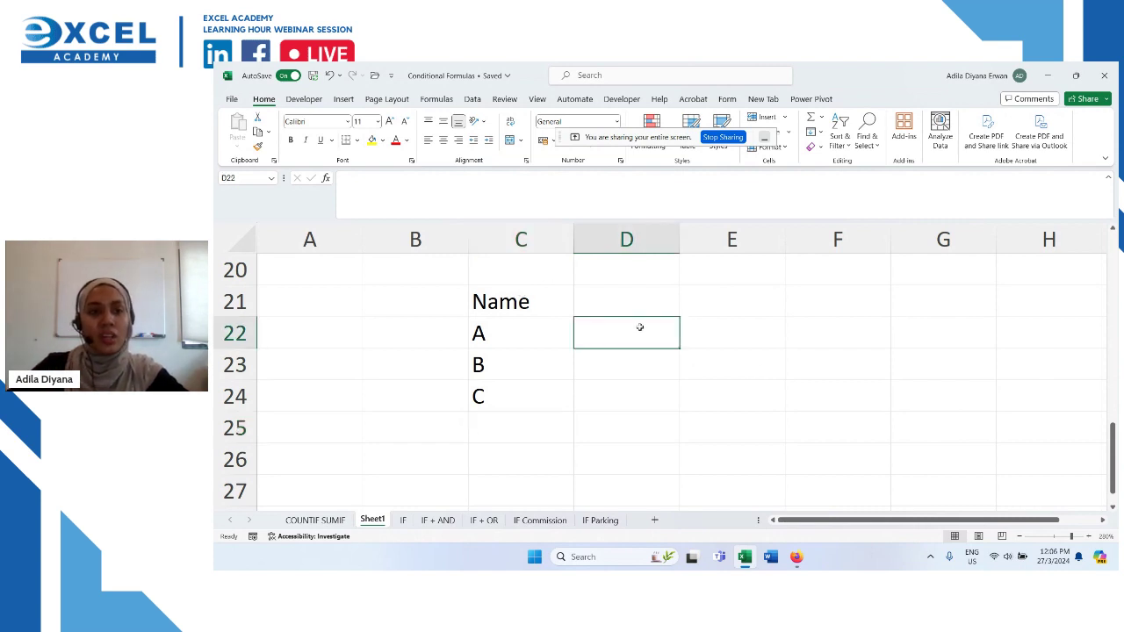
{"action": "left_click", "coordinate": [351, 97]}
{"action": "left_click", "coordinate": [1019, 132]}
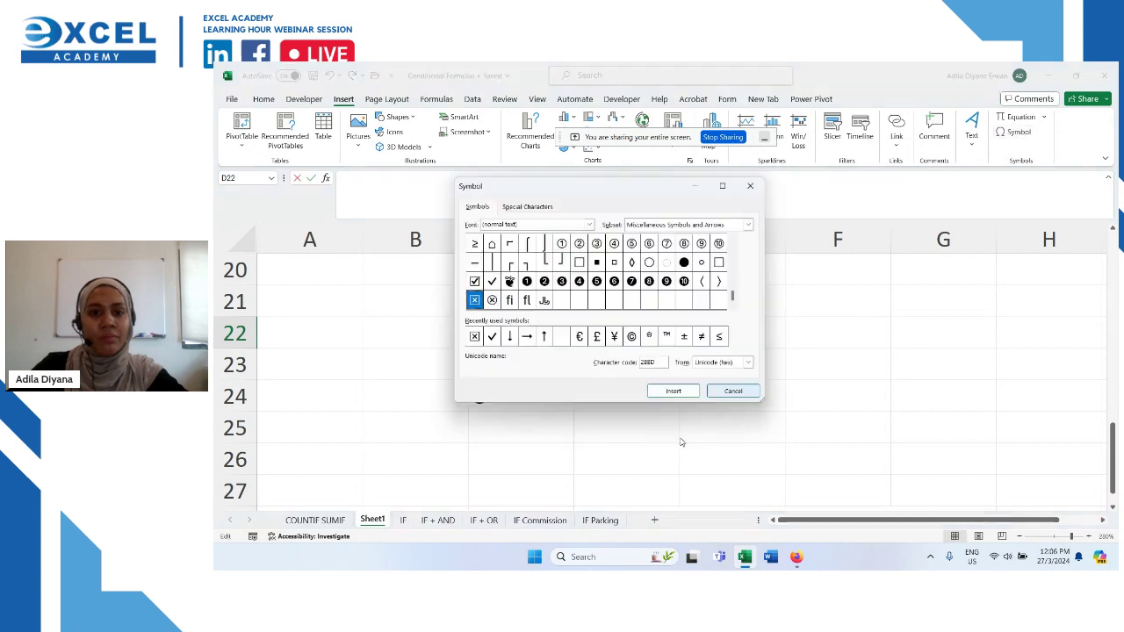
{"action": "left_click", "coordinate": [492, 336]}
{"action": "left_click", "coordinate": [685, 391]}
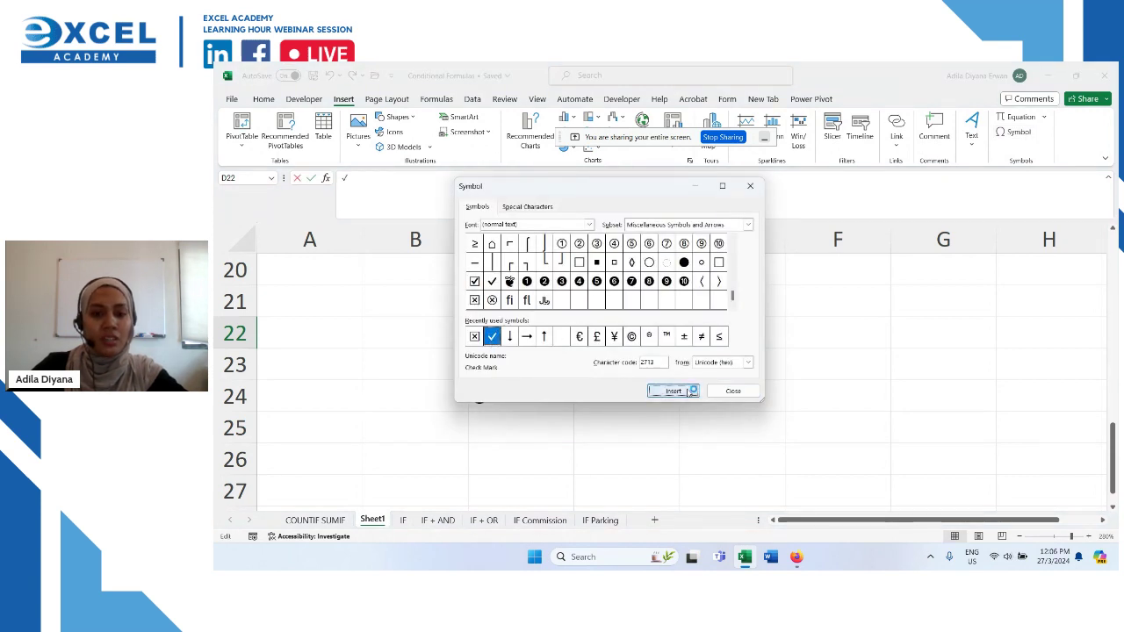
{"action": "left_click", "coordinate": [727, 390]}
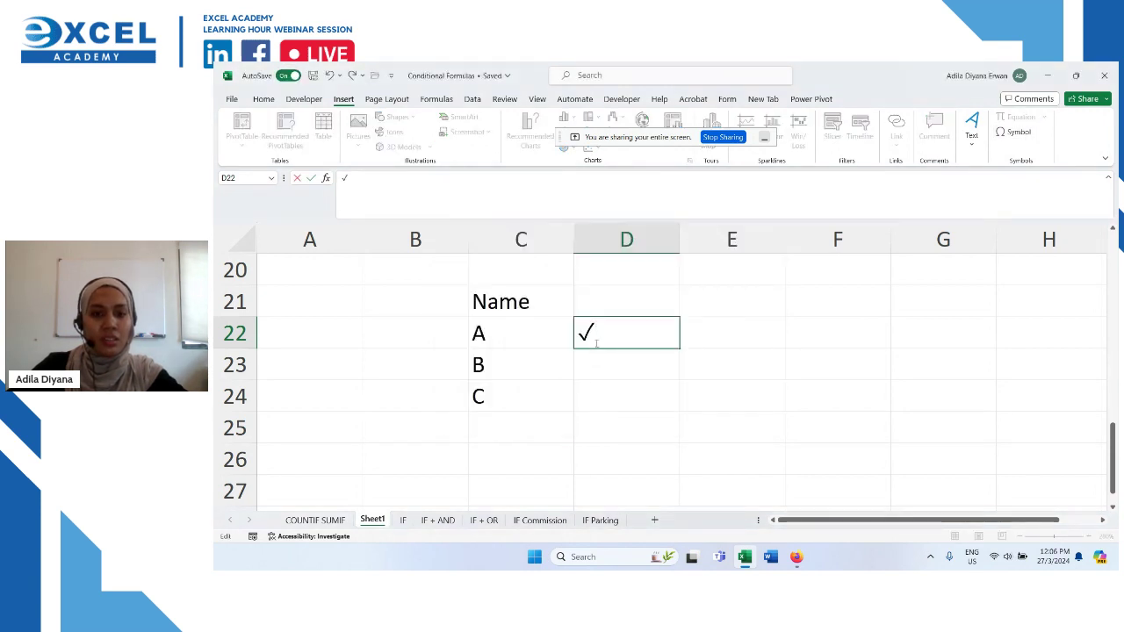
Step: Insert the boxed X symbol from the recently used symbols in D23 beside name B
{"action": "left_click", "coordinate": [593, 357]}
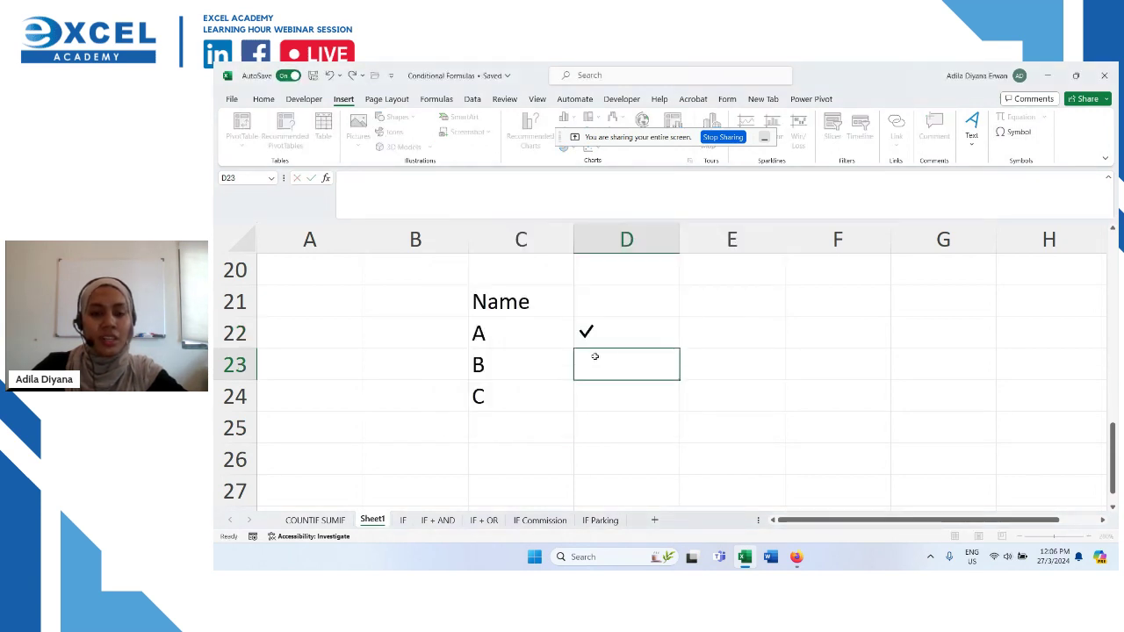
{"action": "left_click", "coordinate": [1016, 133]}
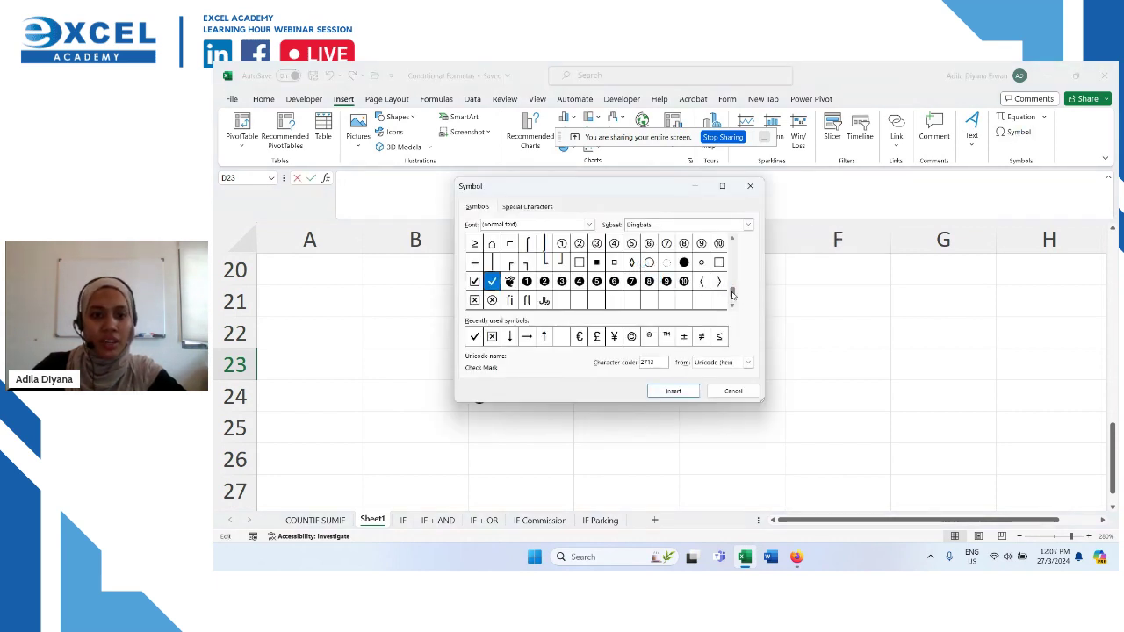
{"action": "left_click_drag", "start_coordinate": [733, 280], "coordinate": [734, 246]}
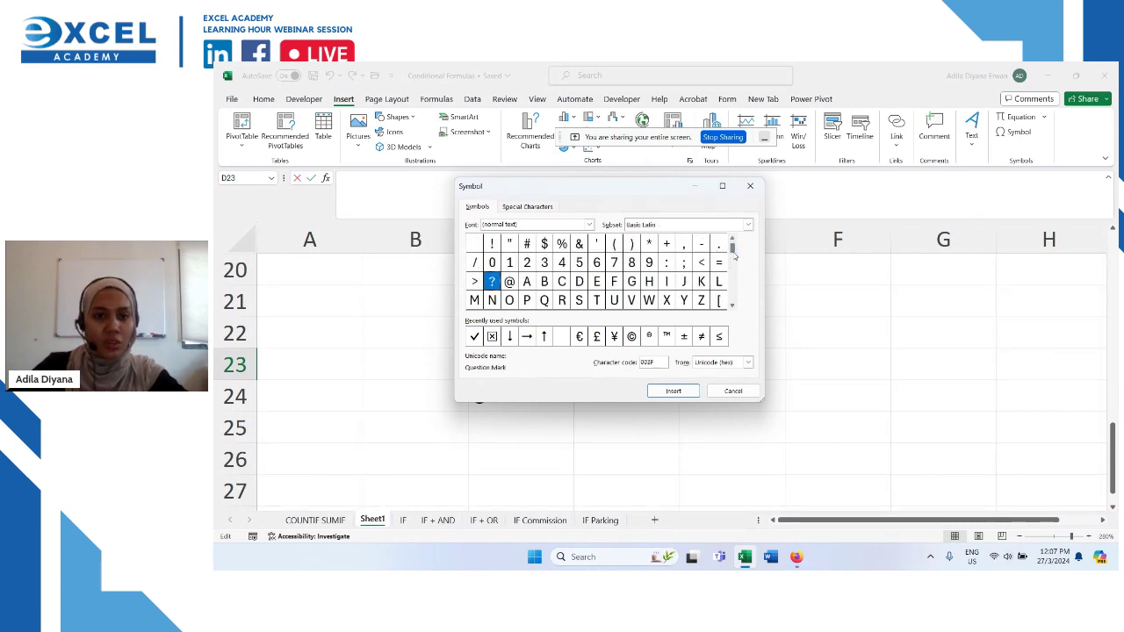
{"action": "left_click", "coordinate": [736, 280]}
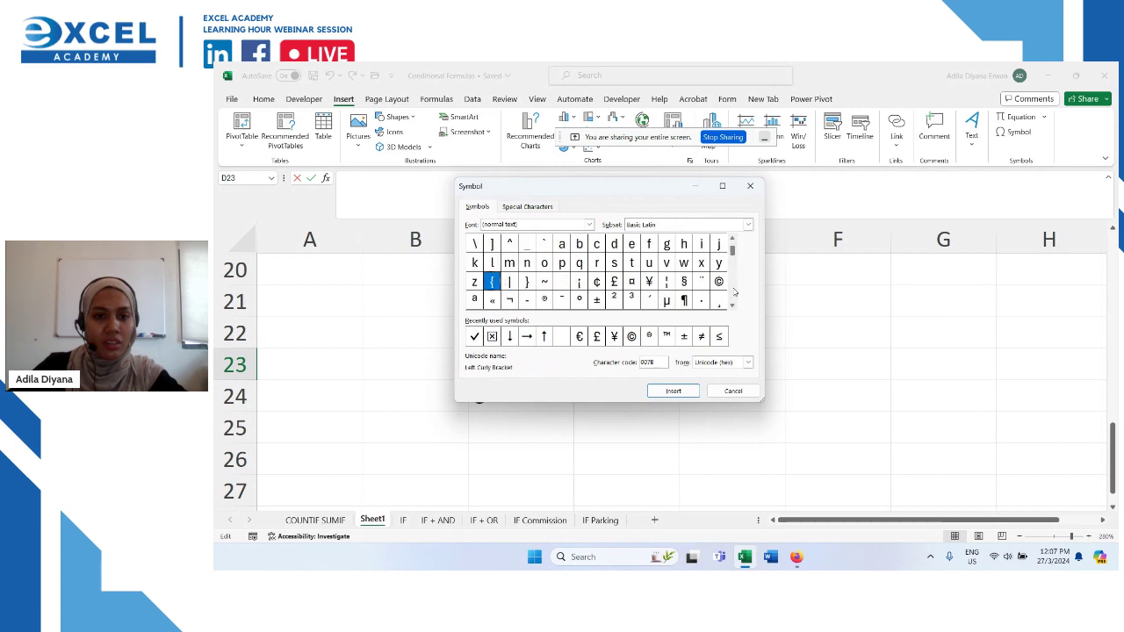
{"action": "left_click", "coordinate": [736, 293]}
{"action": "left_click", "coordinate": [492, 337]}
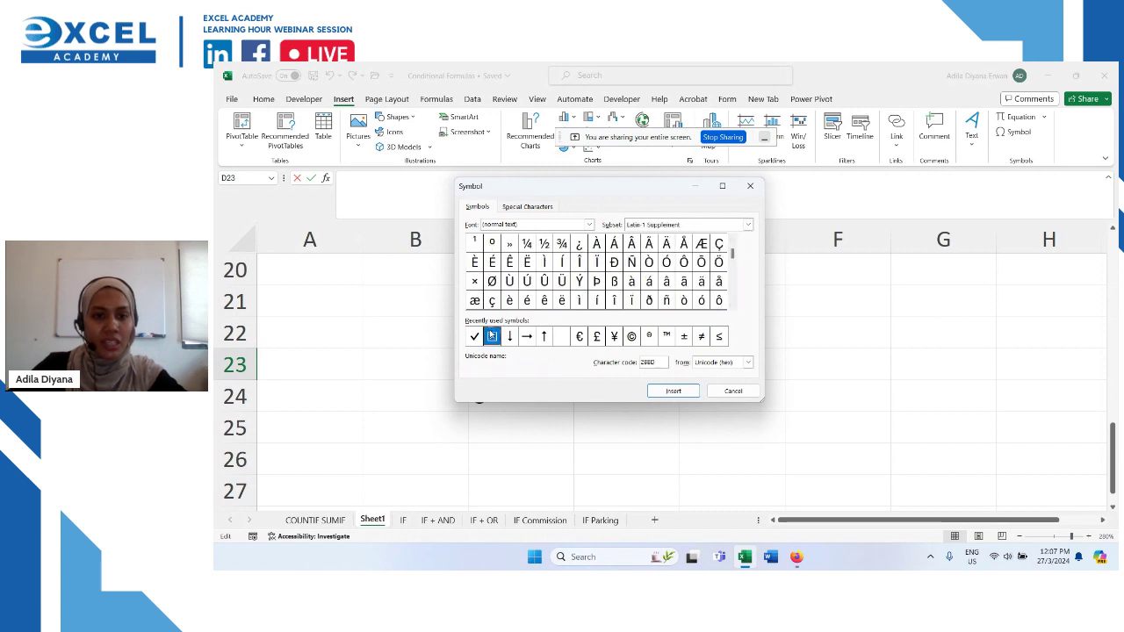
{"action": "left_click", "coordinate": [673, 391]}
{"action": "left_click", "coordinate": [728, 390]}
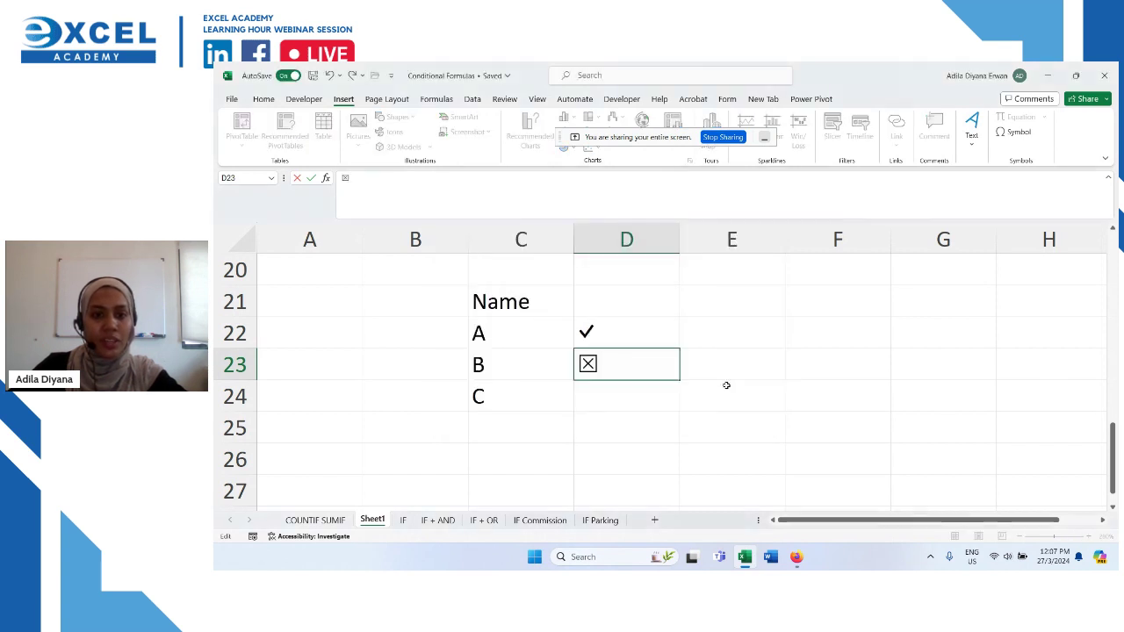
{"action": "left_click", "coordinate": [633, 427]}
Step: Enter the header "Status" in D21 above the symbols
{"action": "left_click", "coordinate": [619, 304]}
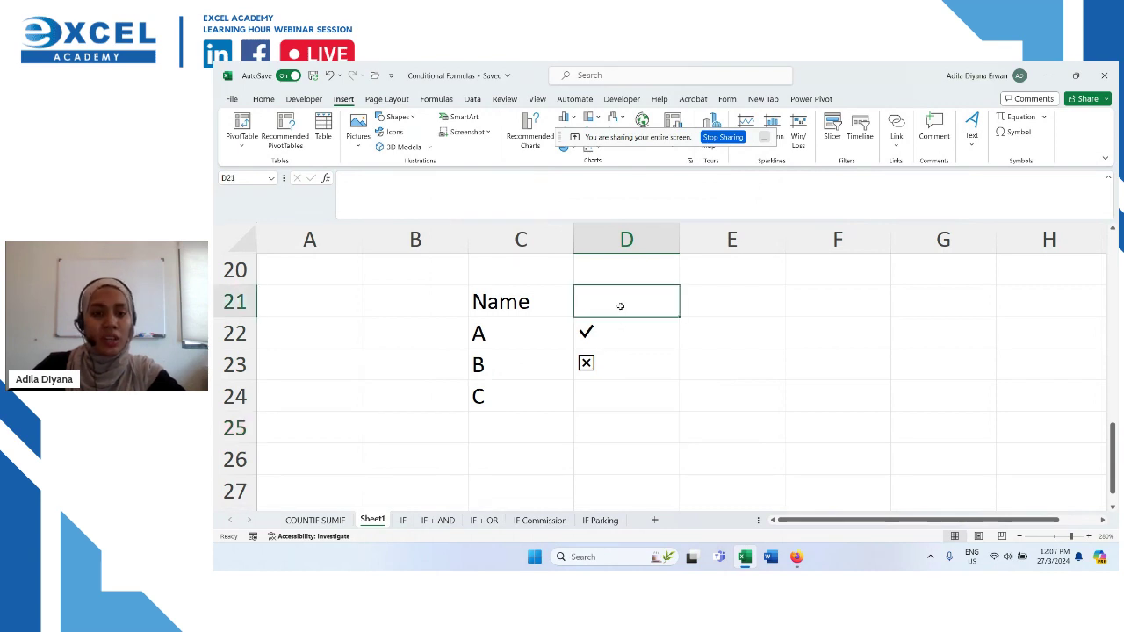
{"action": "type", "text": "Stat"}
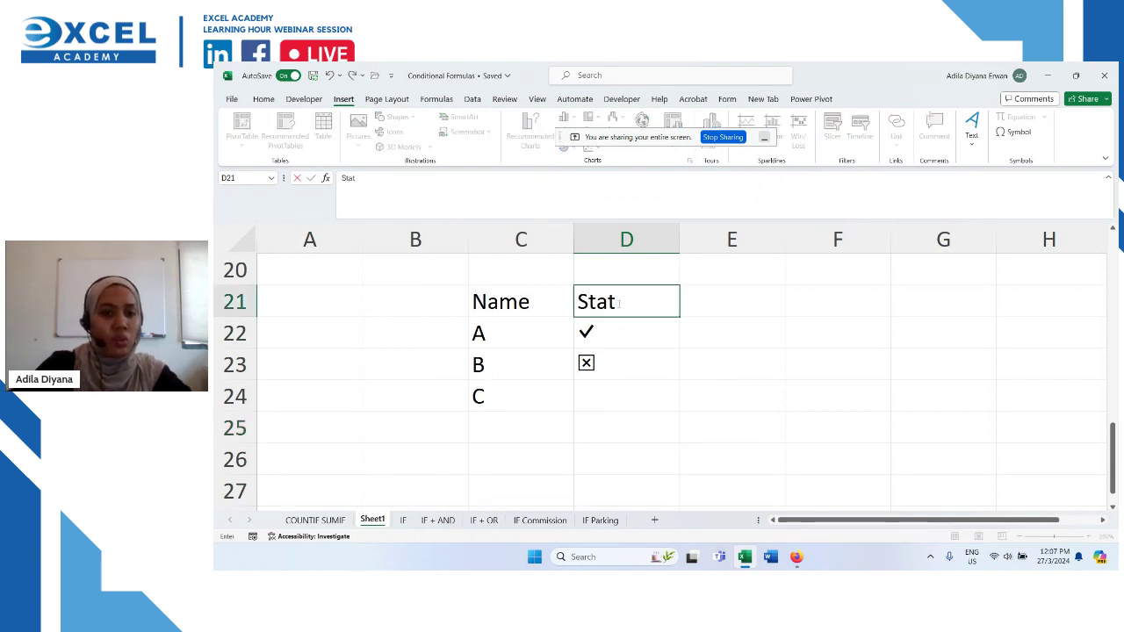
{"action": "type", "text": "us"}
{"action": "key", "text": "Return"}
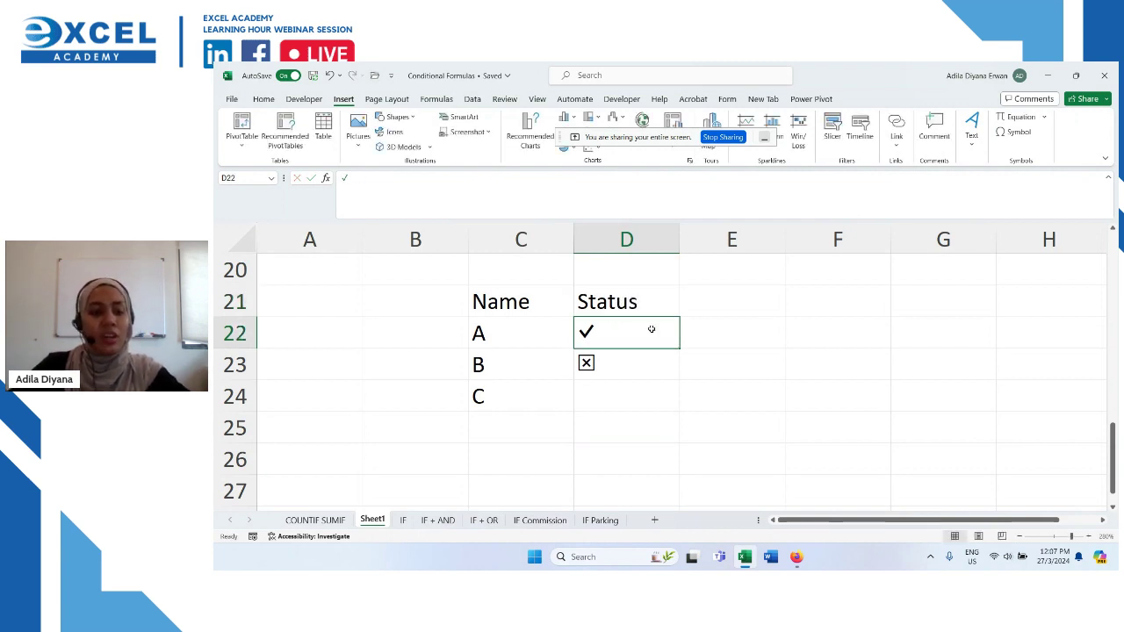
Step: Copy the check mark from D22 into D24 beside name C
{"action": "key", "text": "ctrl+c"}
{"action": "left_click", "coordinate": [646, 391]}
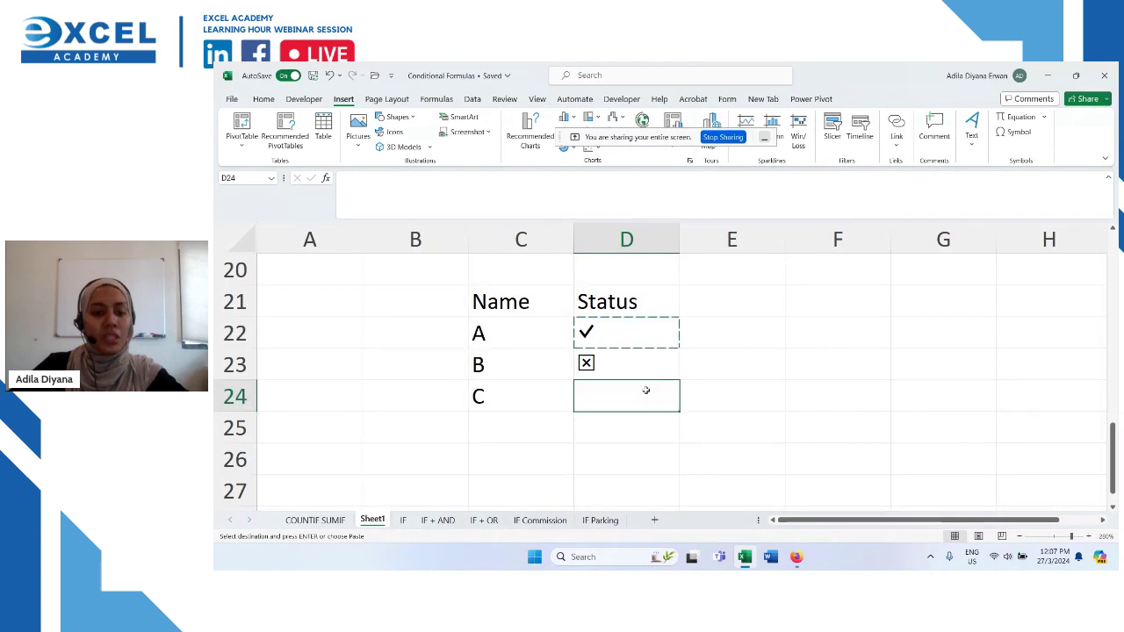
{"action": "key", "text": "ctrl+v"}
{"action": "left_click", "coordinate": [629, 458]}
{"action": "key", "text": "Escape"}
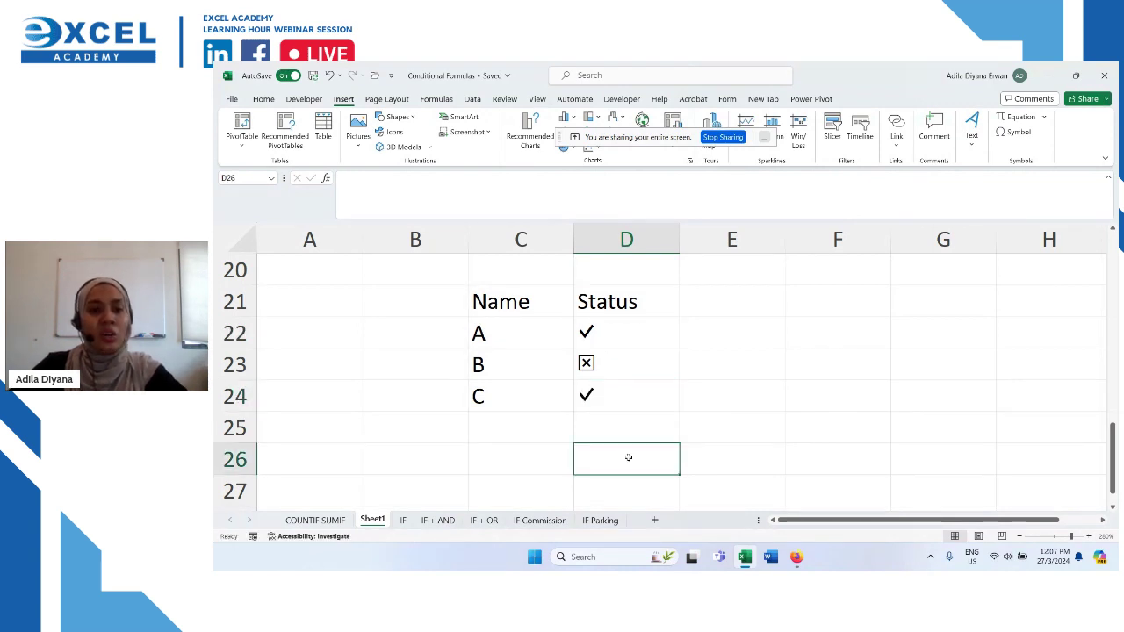
Step: Compare the COUNT formula in D16 and its numeric pax values with the symbol entries in the Status cells D22:D24
{"action": "left_click", "coordinate": [529, 453]}
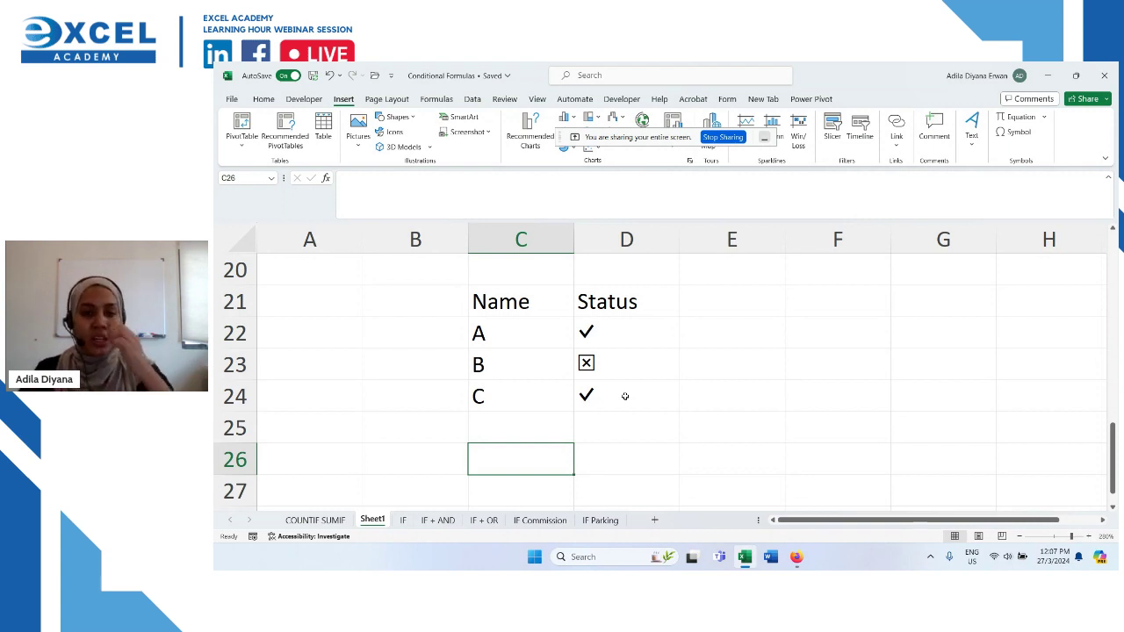
{"action": "scroll", "coordinate": [626, 396], "scroll_direction": "up", "scroll_amount": 2}
{"action": "left_click", "coordinate": [644, 321]}
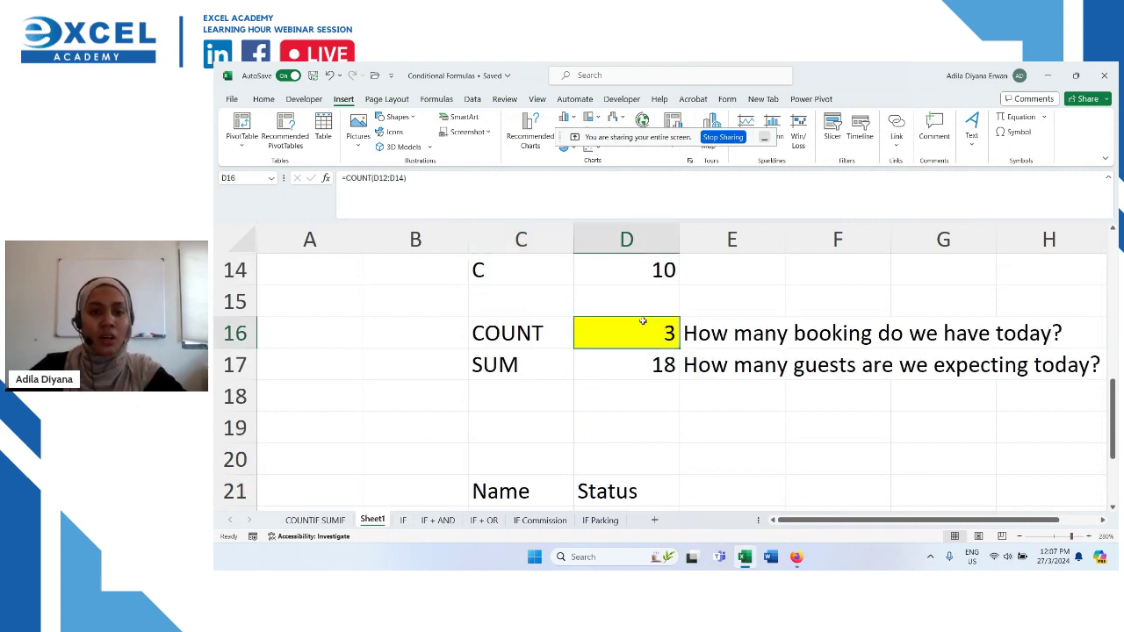
{"action": "scroll", "coordinate": [694, 332], "scroll_direction": "up", "scroll_amount": 1}
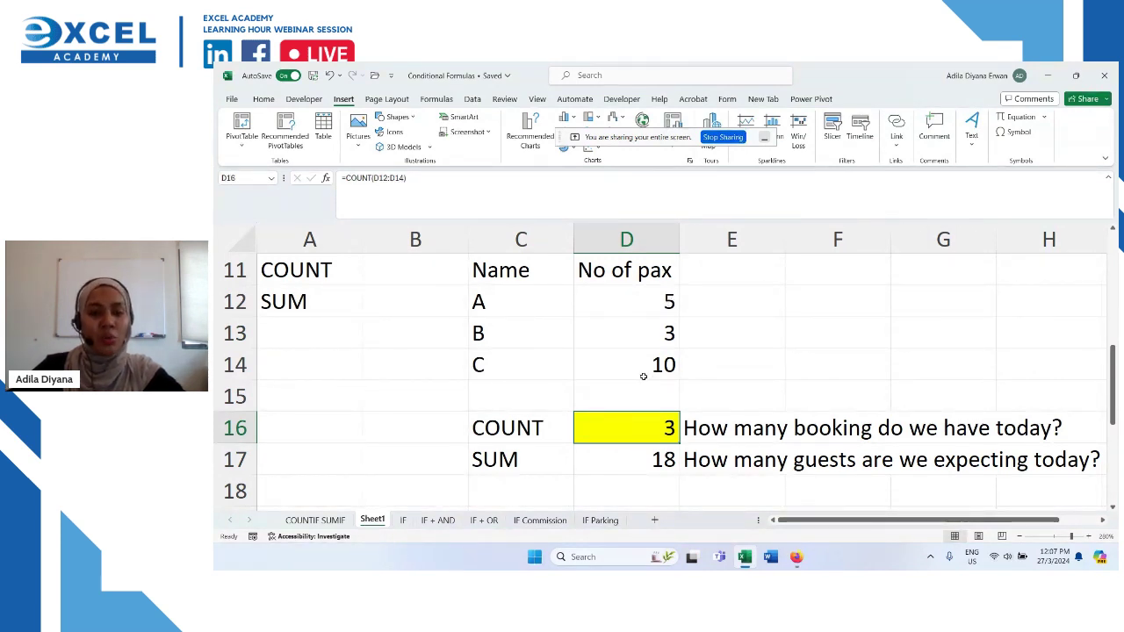
{"action": "scroll", "coordinate": [644, 376], "scroll_direction": "down", "scroll_amount": 3}
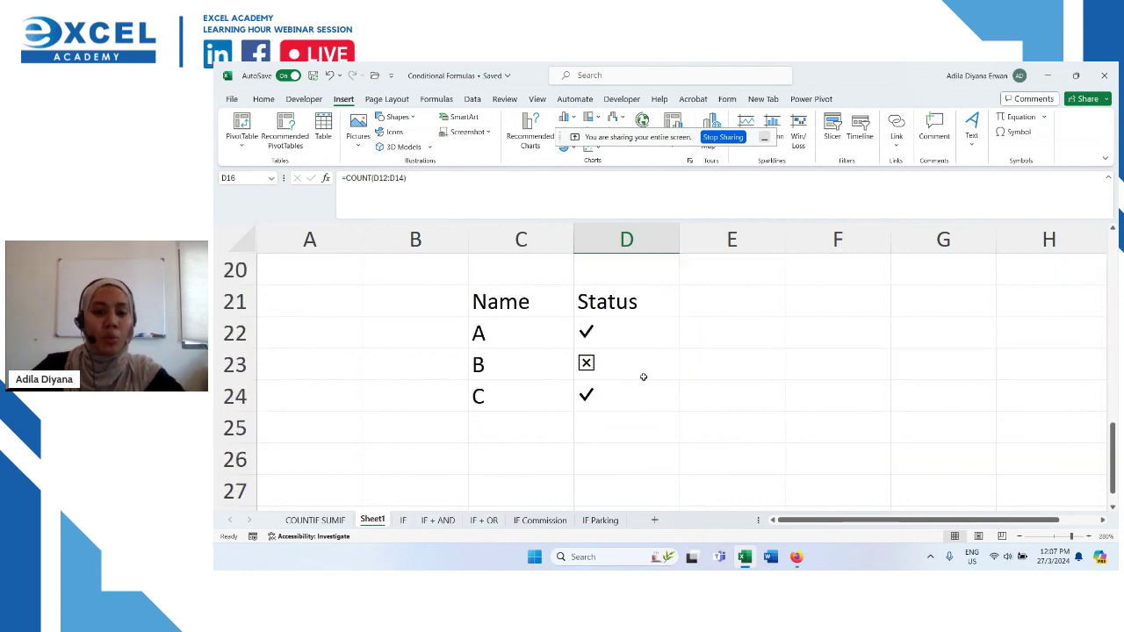
{"action": "left_click_drag", "start_coordinate": [642, 334], "coordinate": [634, 391]}
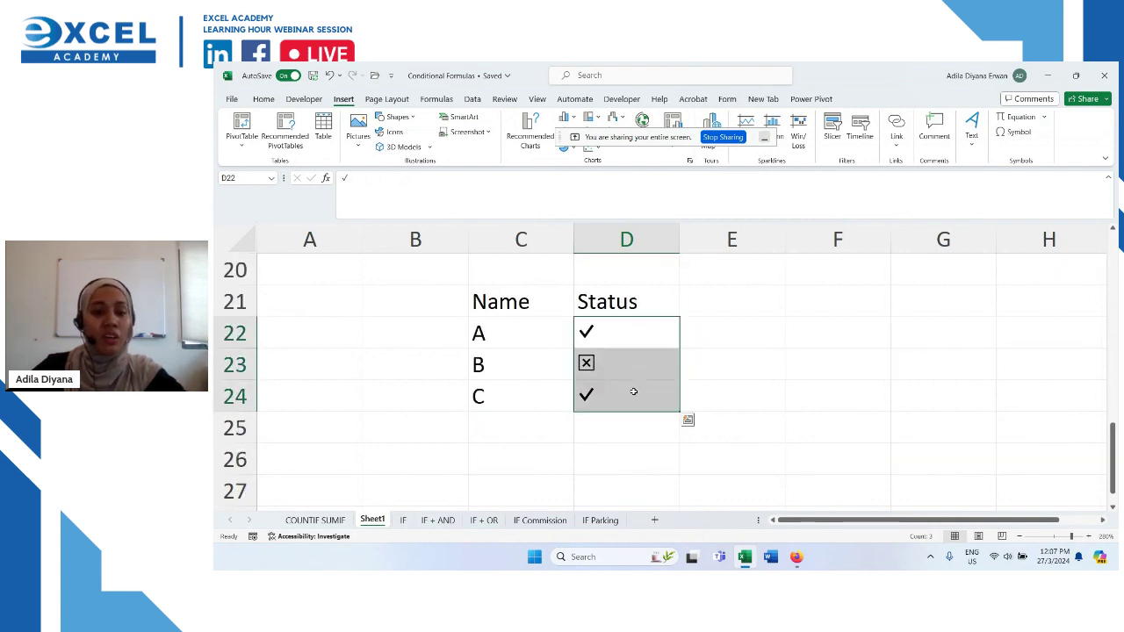
{"action": "left_click", "coordinate": [640, 332]}
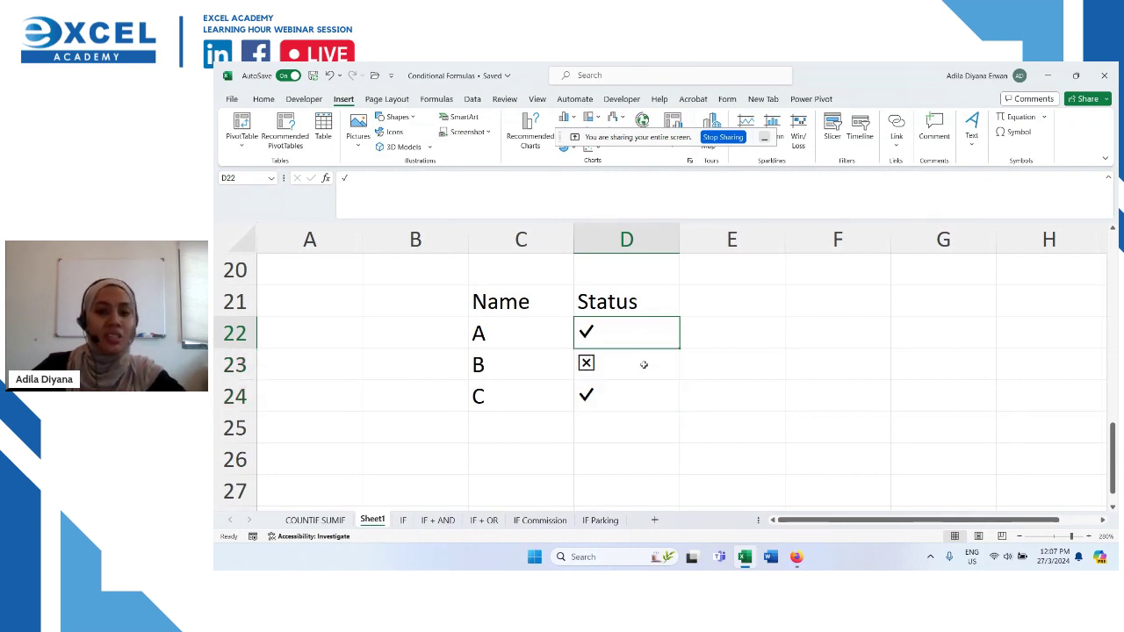
{"action": "left_click", "coordinate": [643, 369]}
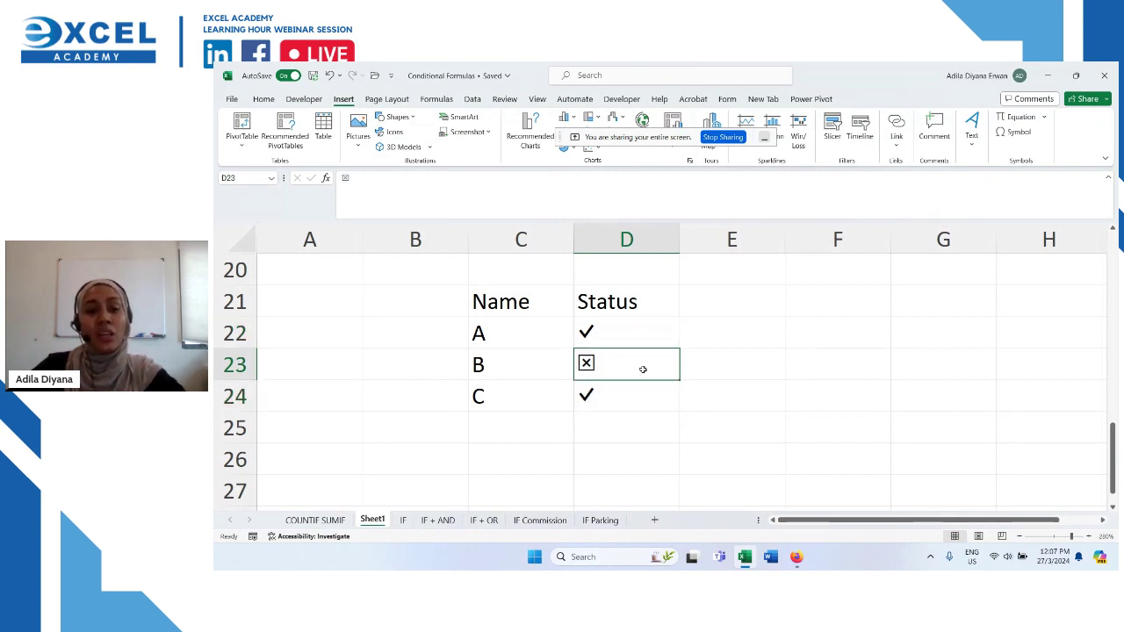
Step: Label cell C26 "Yes" below the Name and Status table
{"action": "left_click", "coordinate": [536, 454]}
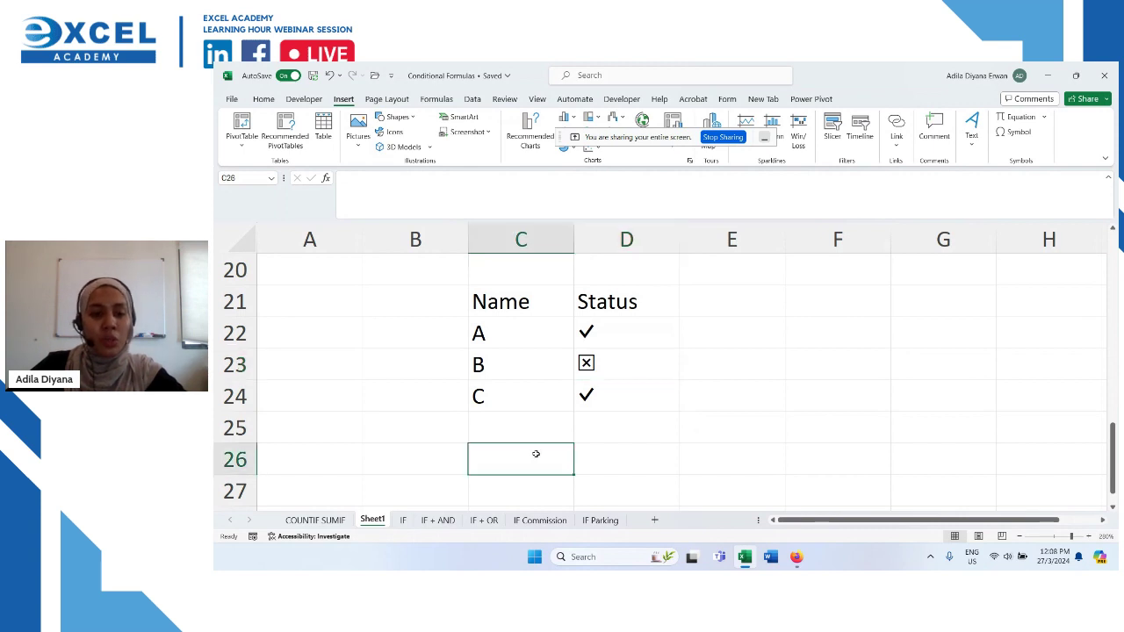
{"action": "type", "text": "Yes"}
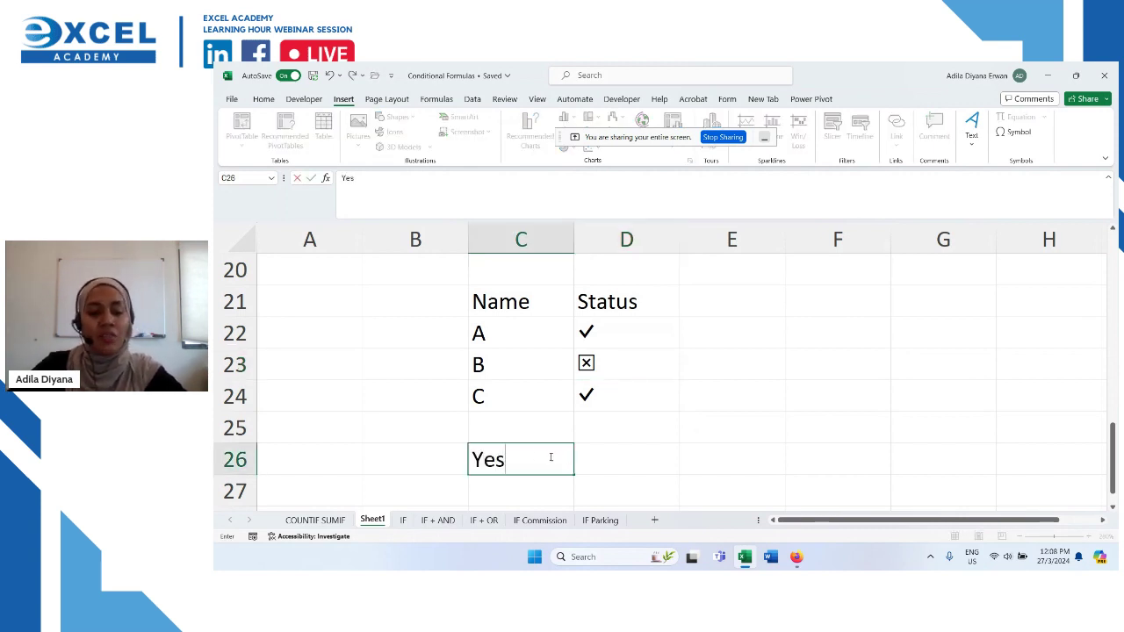
{"action": "left_click", "coordinate": [645, 465]}
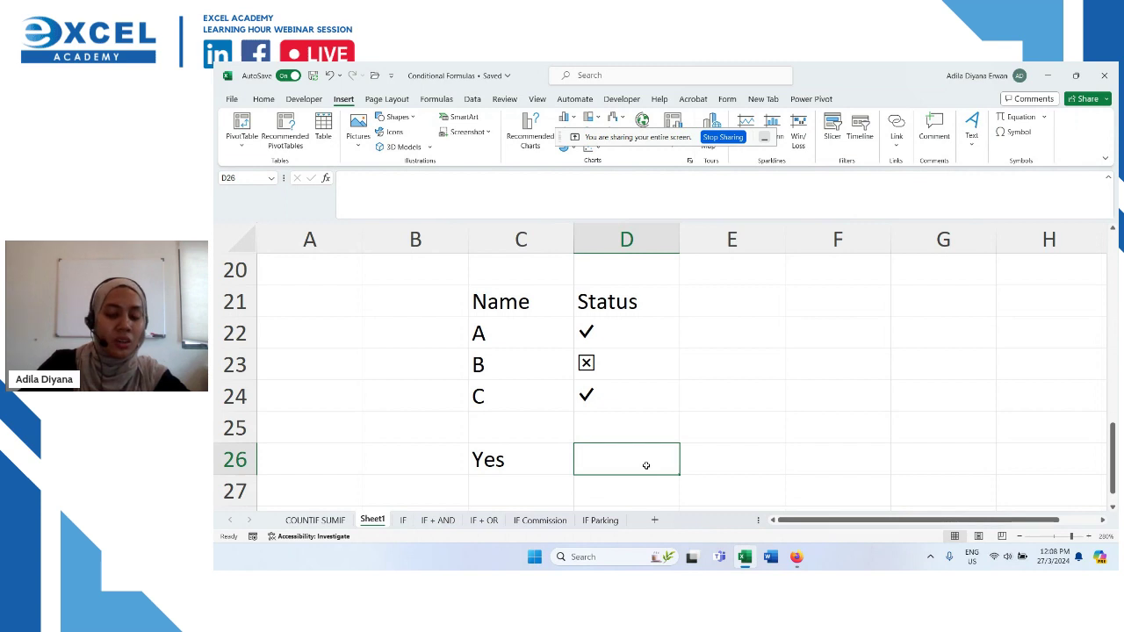
{"action": "type", "text": "="}
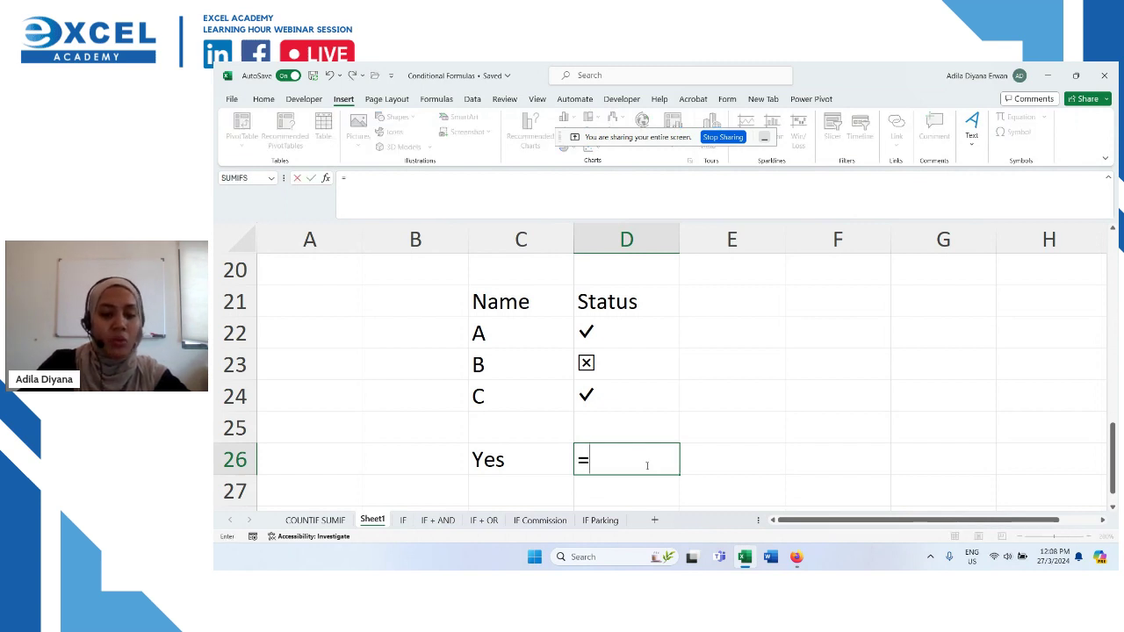
{"action": "type", "text": "countif"}
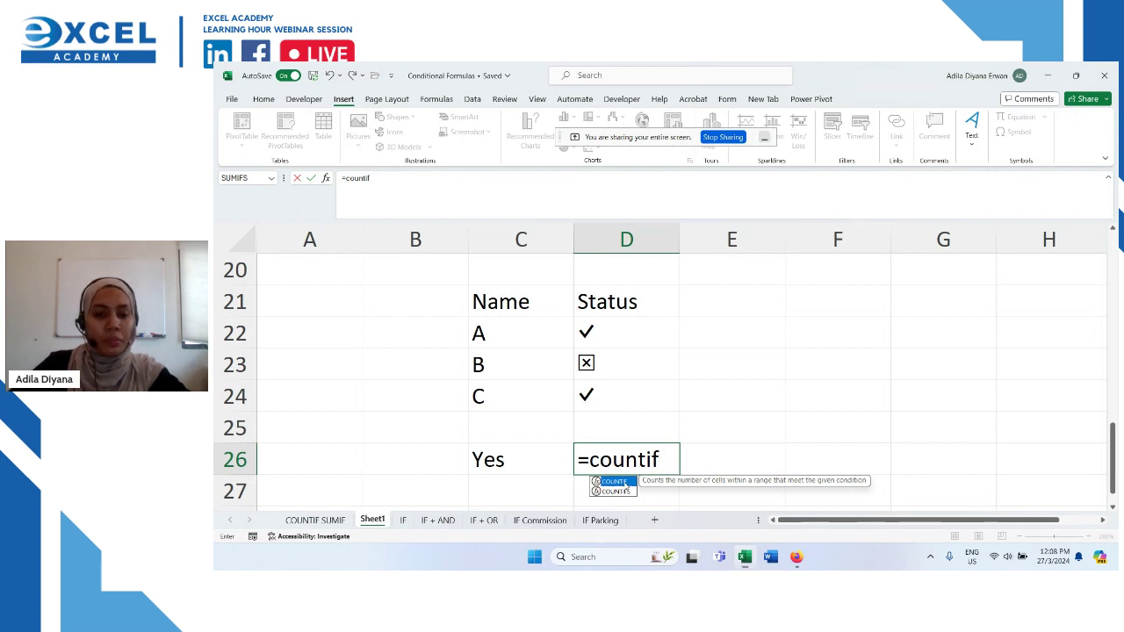
{"action": "double_click", "coordinate": [625, 481]}
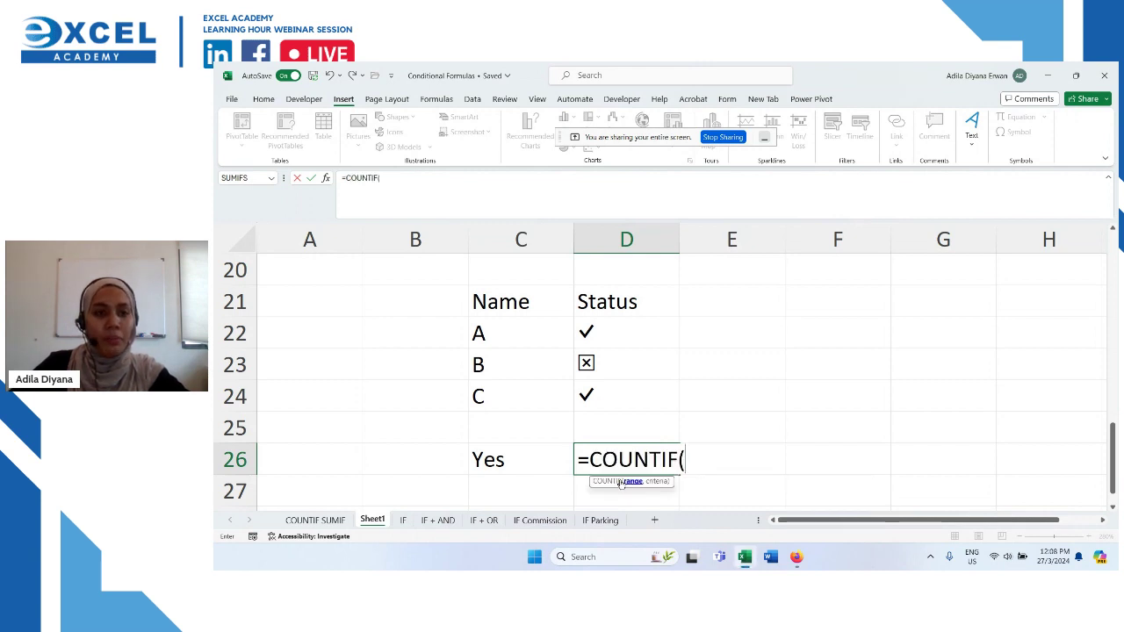
{"action": "left_click", "coordinate": [584, 556]}
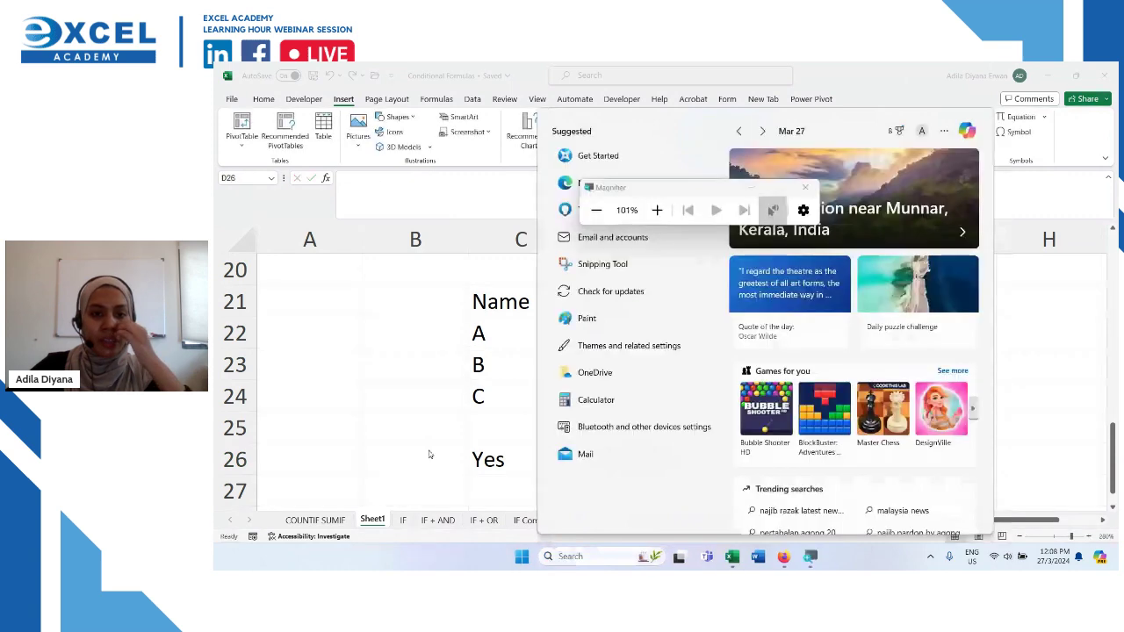
{"action": "left_click", "coordinate": [430, 451]}
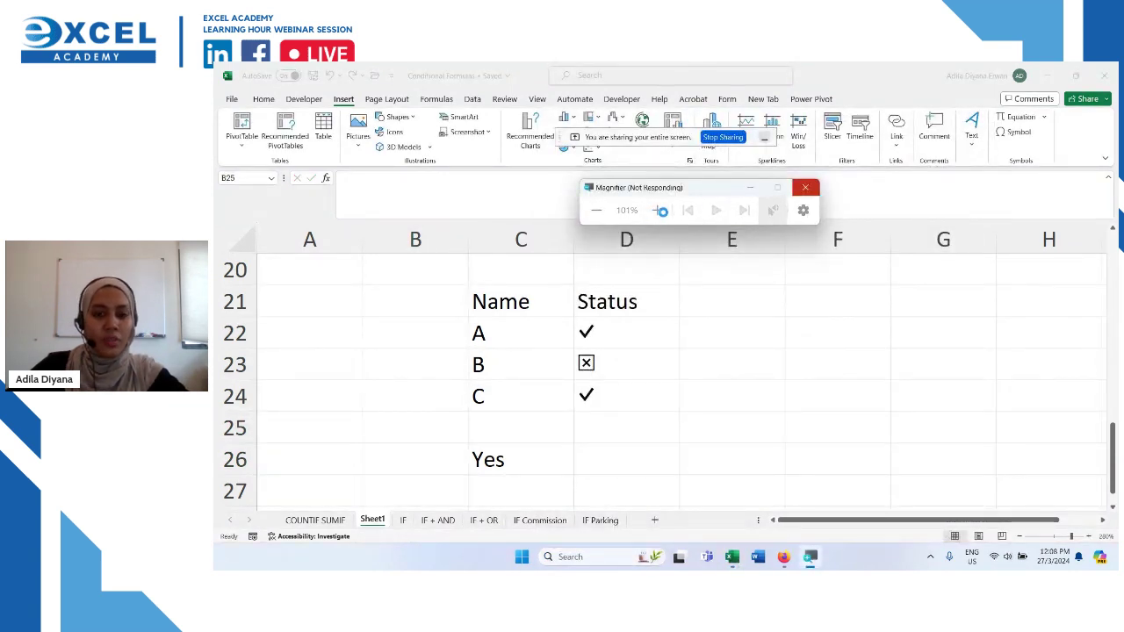
Step: Start a COUNTIF formula in D26 beside "Yes" and open its function arguments
{"action": "left_click", "coordinate": [661, 210]}
{"action": "left_click", "coordinate": [669, 287]}
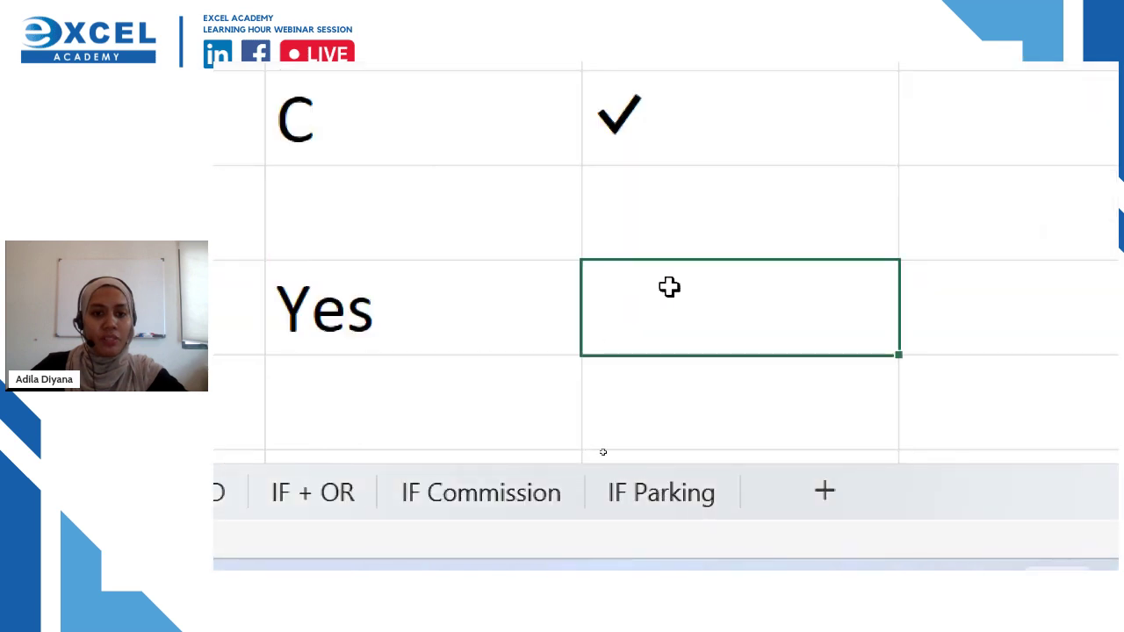
{"action": "key", "text": "super+minus"}
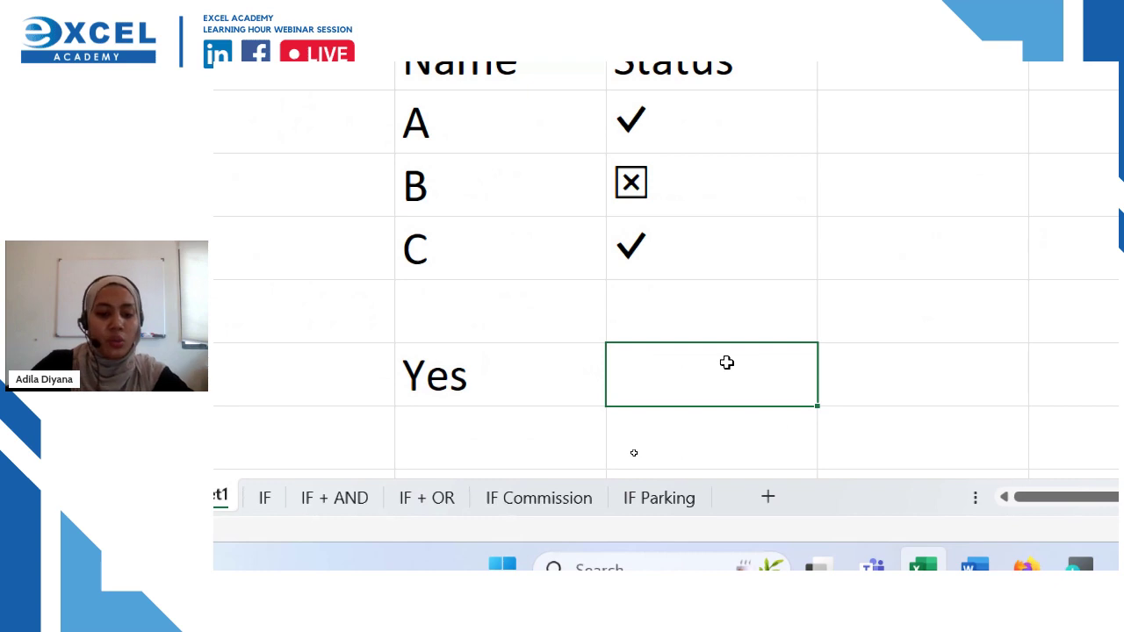
{"action": "type", "text": "=countif"}
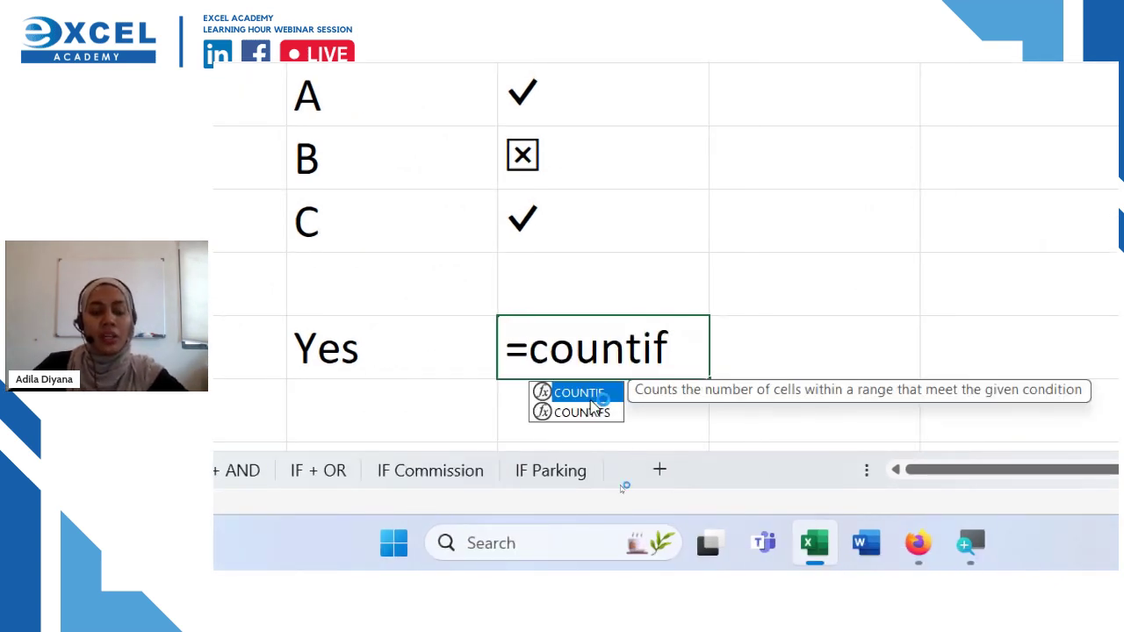
{"action": "double_click", "coordinate": [592, 400]}
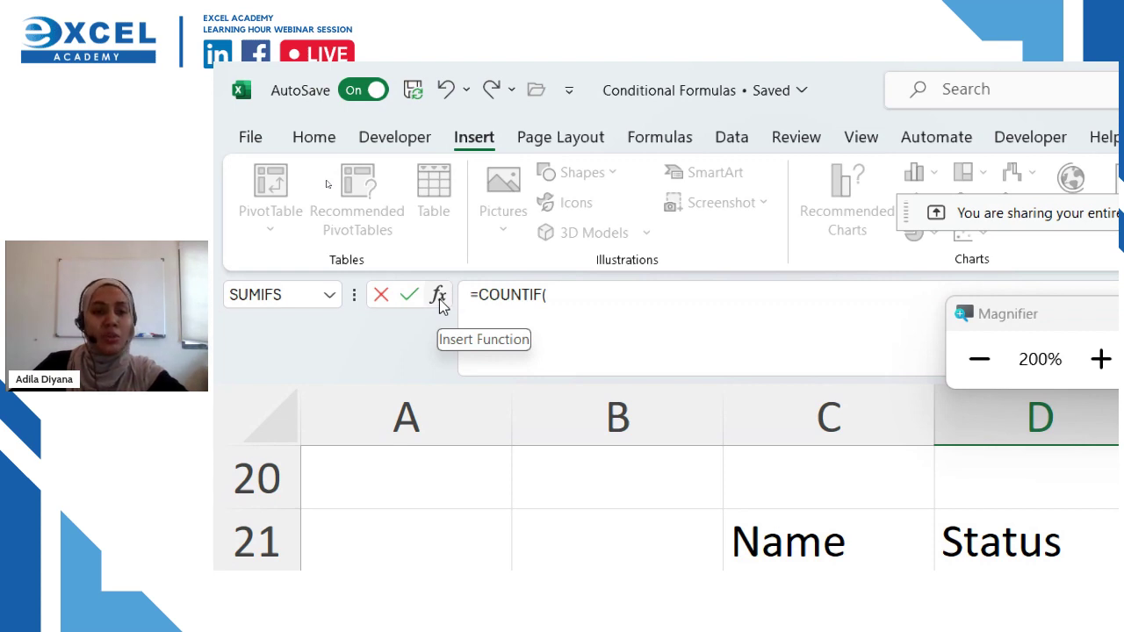
{"action": "left_click", "coordinate": [438, 296]}
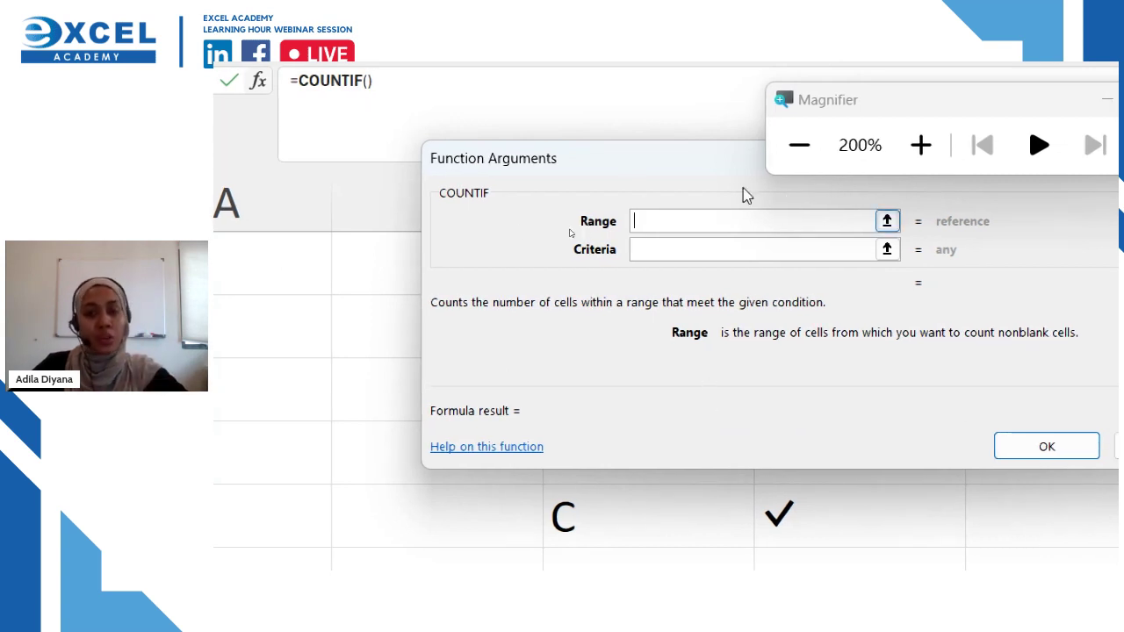
Step: Set the COUNTIF range to D21:D24 and the criteria to D22, and enter the formula
{"action": "left_click_drag", "start_coordinate": [746, 158], "coordinate": [883, 413]}
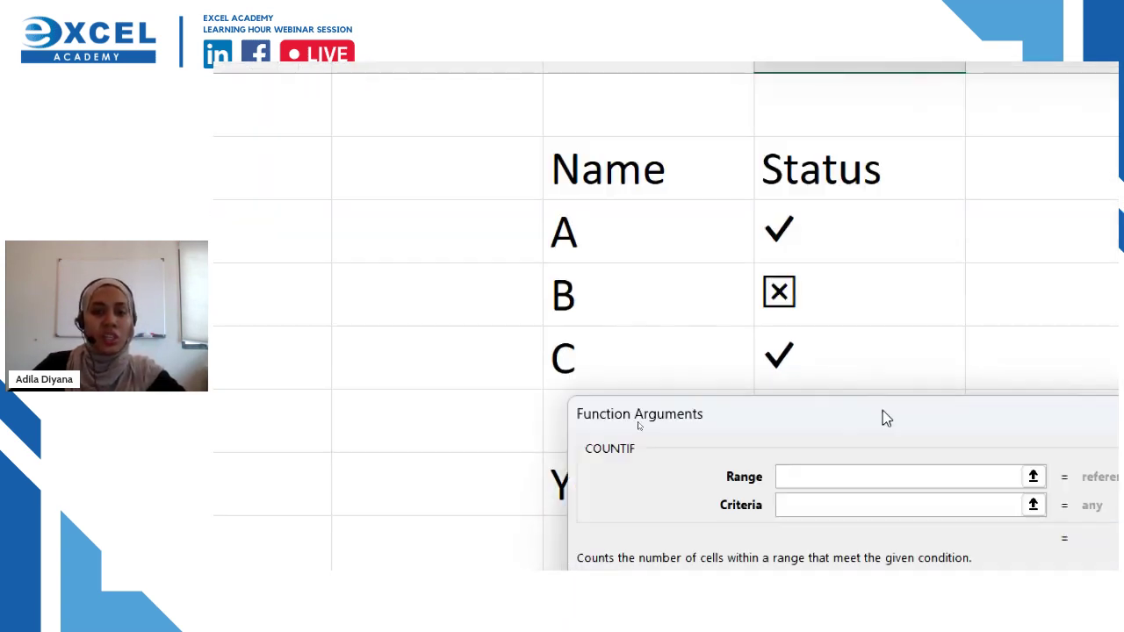
{"action": "left_click_drag", "start_coordinate": [851, 166], "coordinate": [821, 356]}
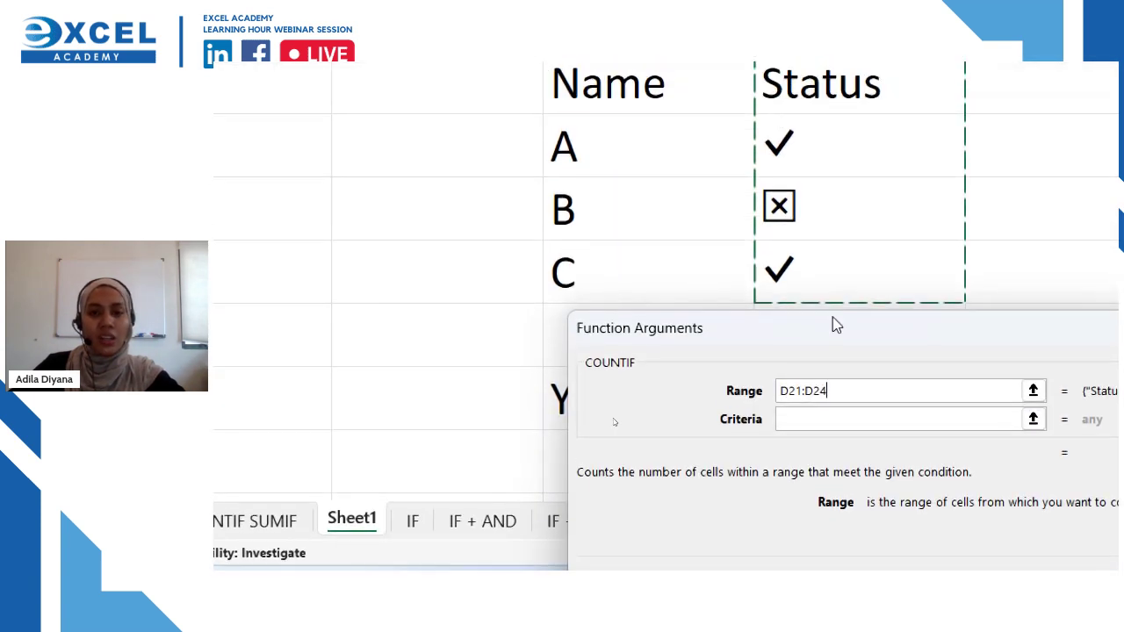
{"action": "left_click_drag", "start_coordinate": [840, 326], "coordinate": [716, 189]}
{"action": "left_click", "coordinate": [682, 285]}
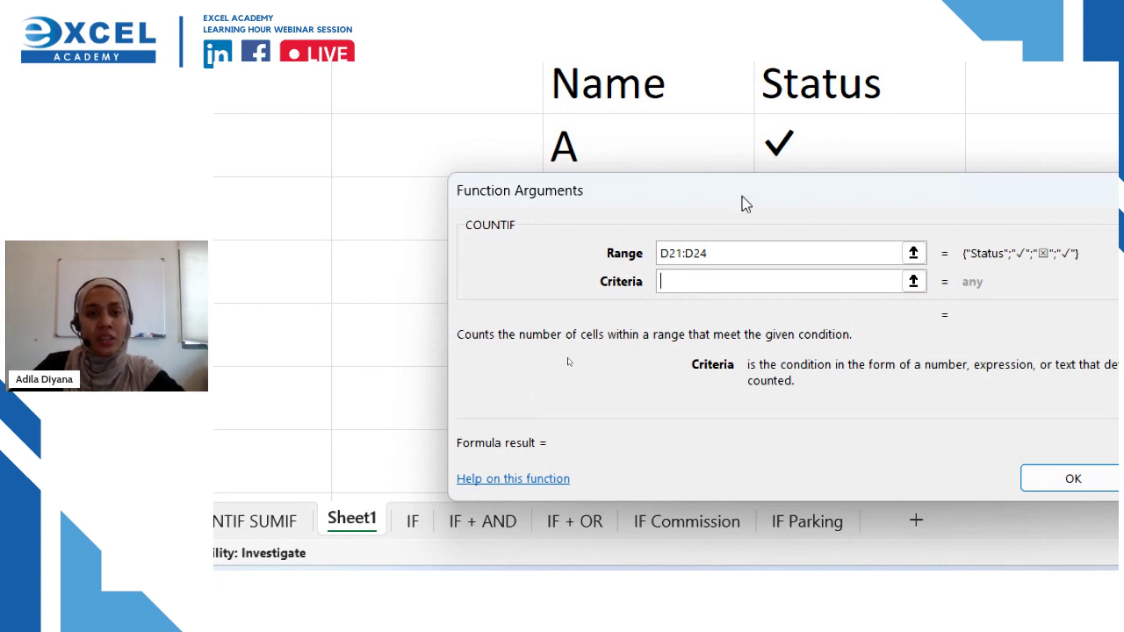
{"action": "left_click_drag", "start_coordinate": [742, 204], "coordinate": [844, 336]}
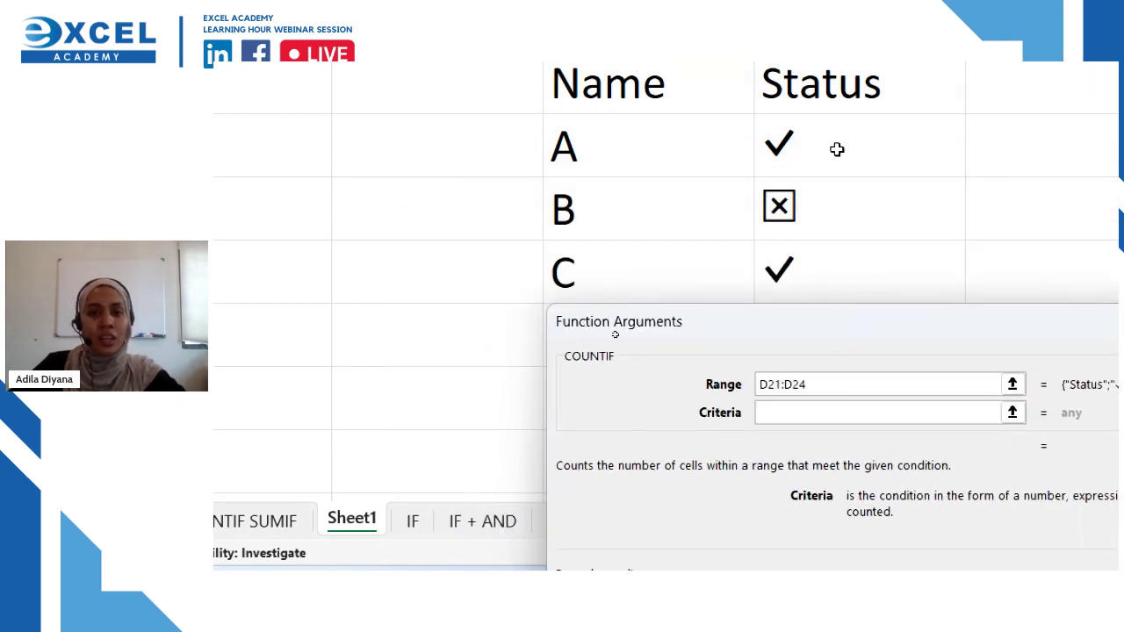
{"action": "left_click", "coordinate": [837, 149]}
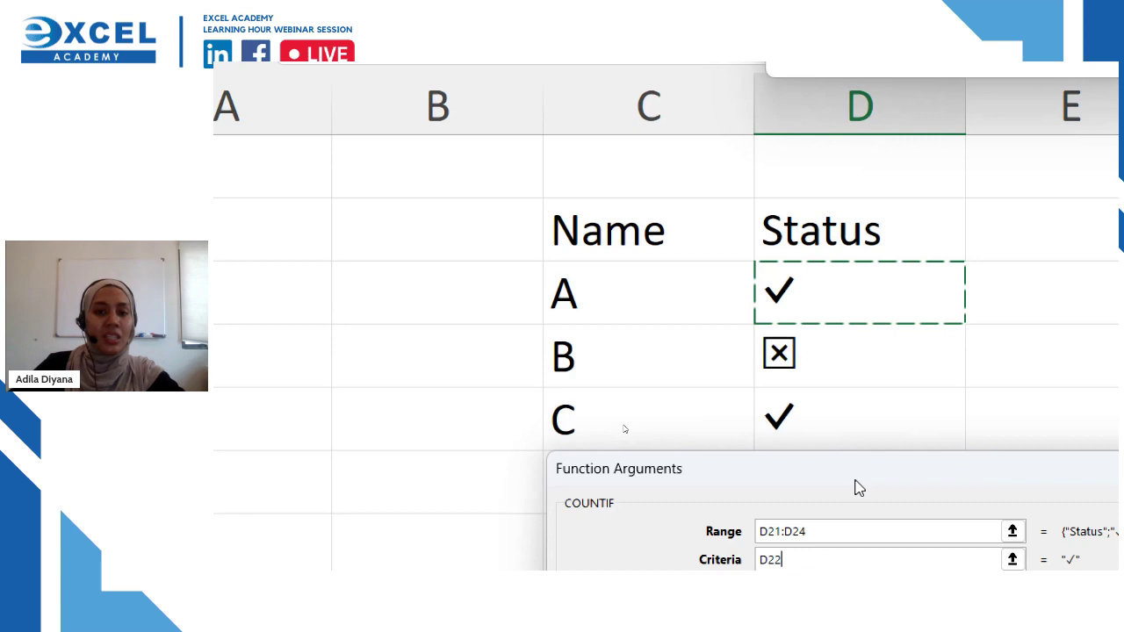
{"action": "key", "text": "Return"}
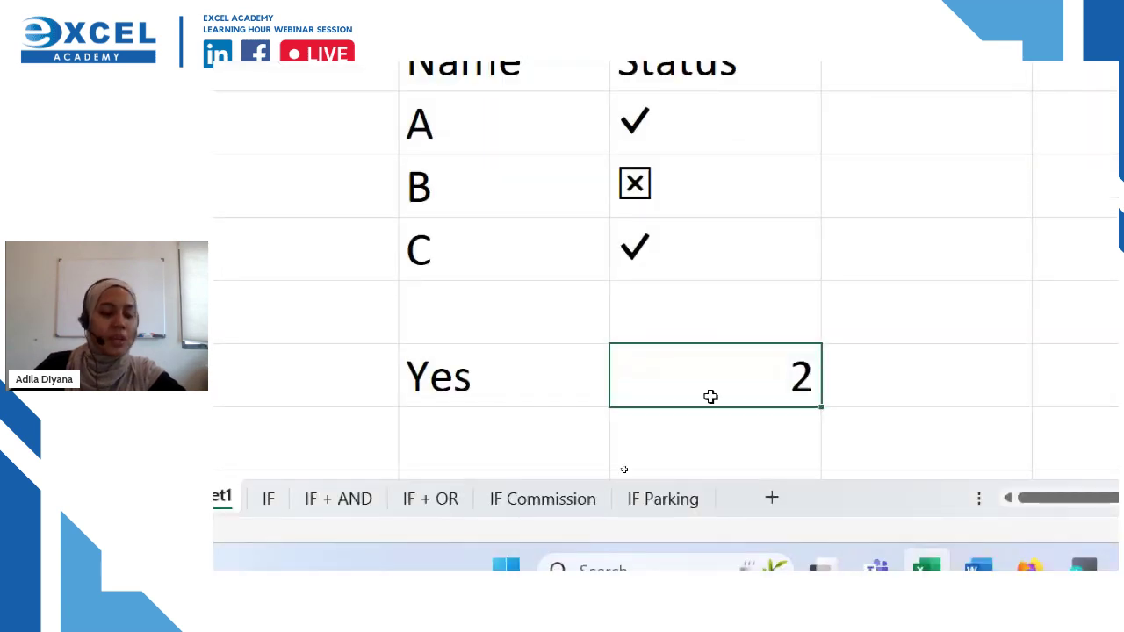
Step: Review the check mark criterion in D22 and the Status entries in D22:D24 against the COUNTIF result
{"action": "left_click", "coordinate": [763, 123]}
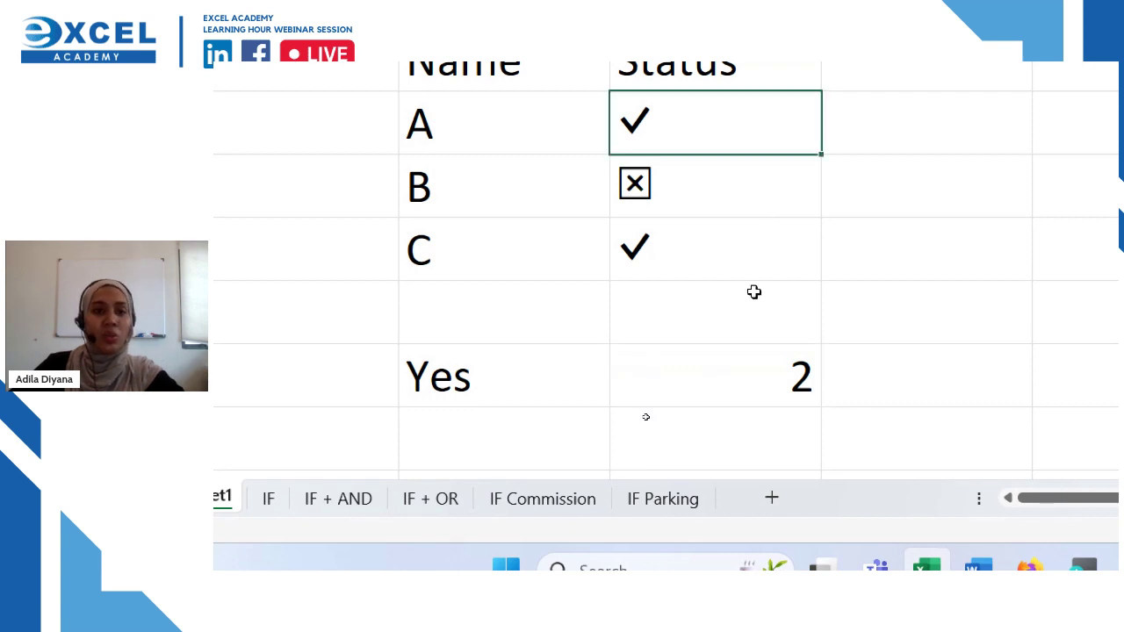
{"action": "left_click", "coordinate": [779, 443]}
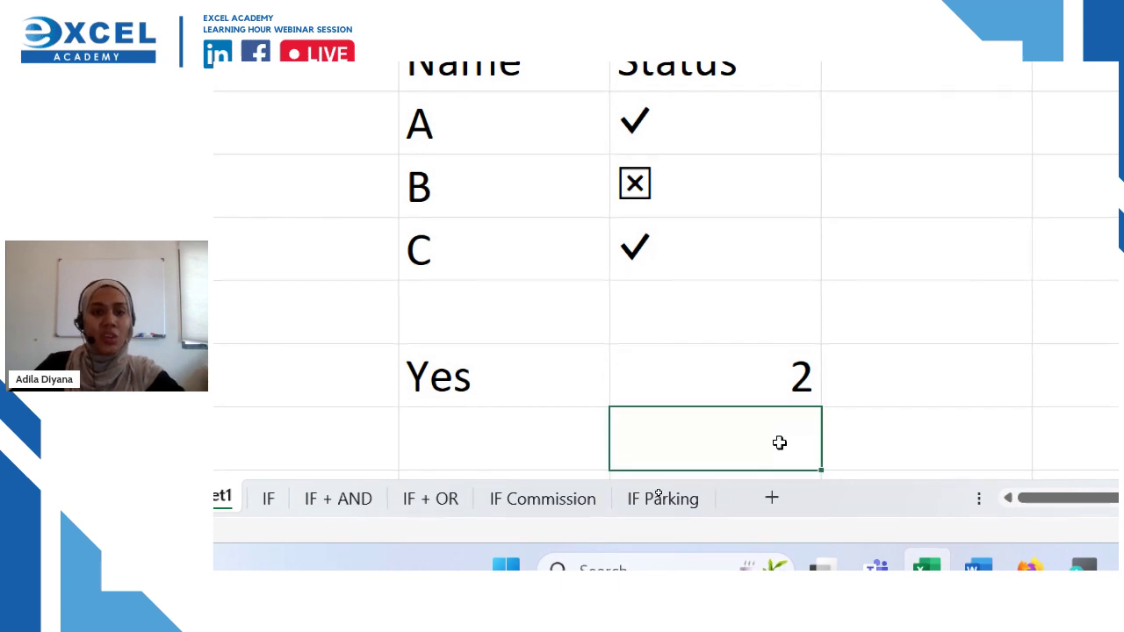
{"action": "left_click_drag", "start_coordinate": [732, 139], "coordinate": [719, 240]}
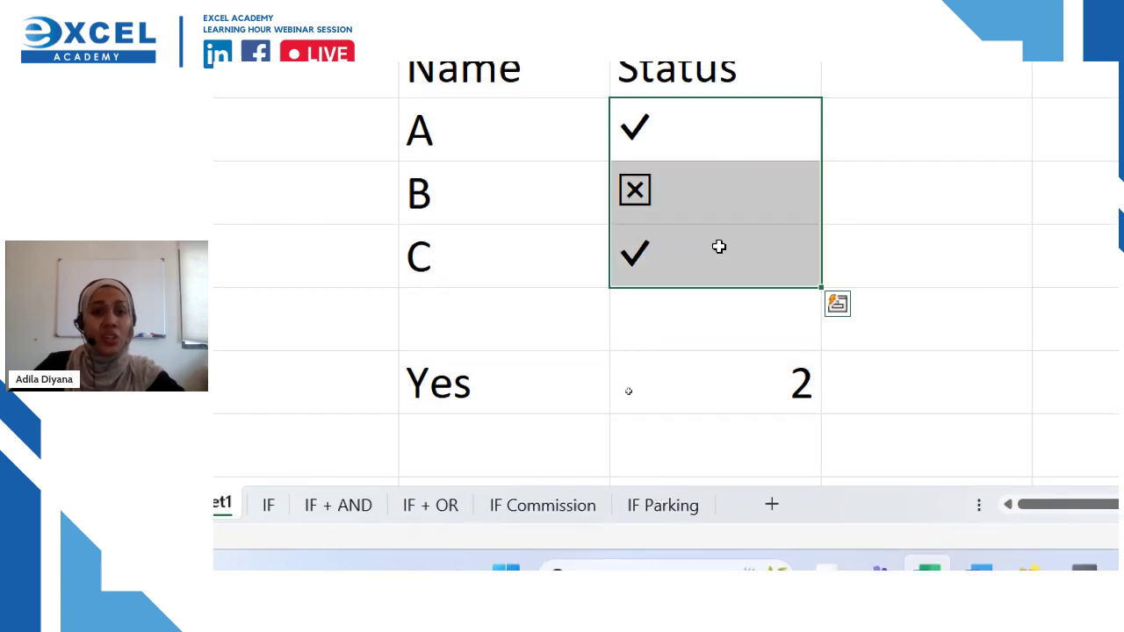
Step: Examine the SUMIF arguments Range, Criteria and Sum_range from cell D27, and leave without entering a formula
{"action": "left_click", "coordinate": [717, 447]}
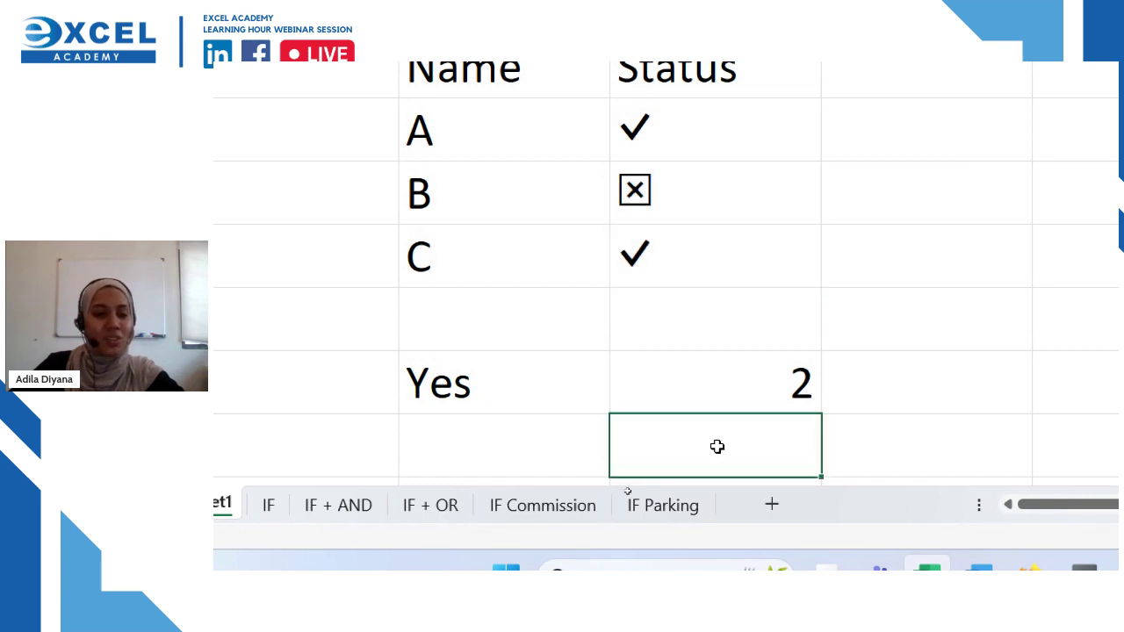
{"action": "type", "text": "=w"}
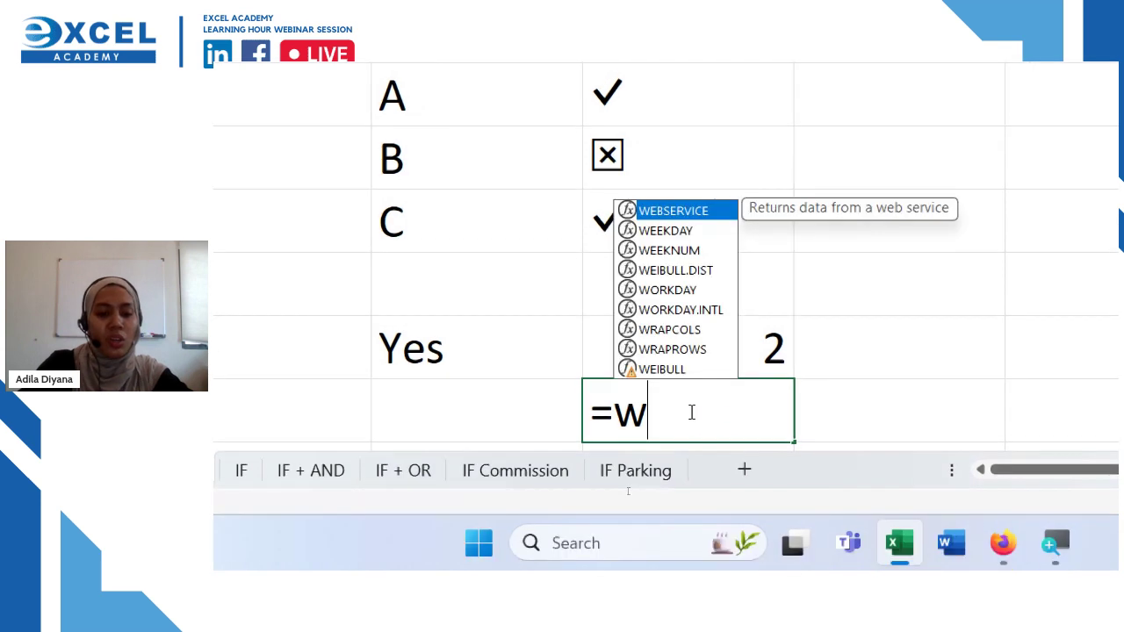
{"action": "key", "text": "BackSpace"}
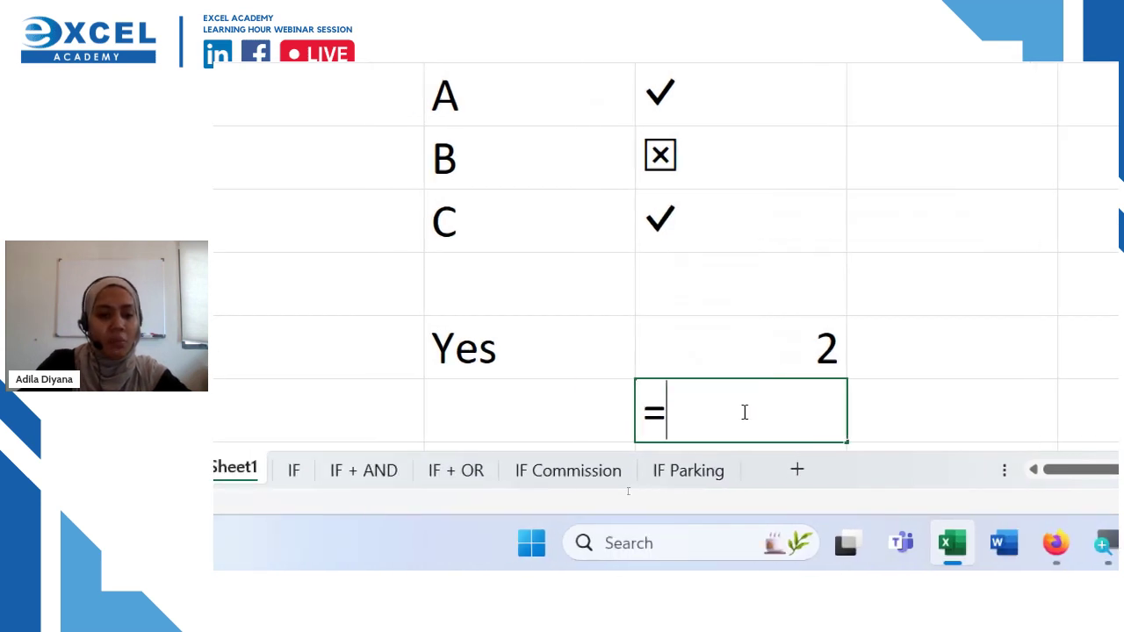
{"action": "type", "text": "sumif"}
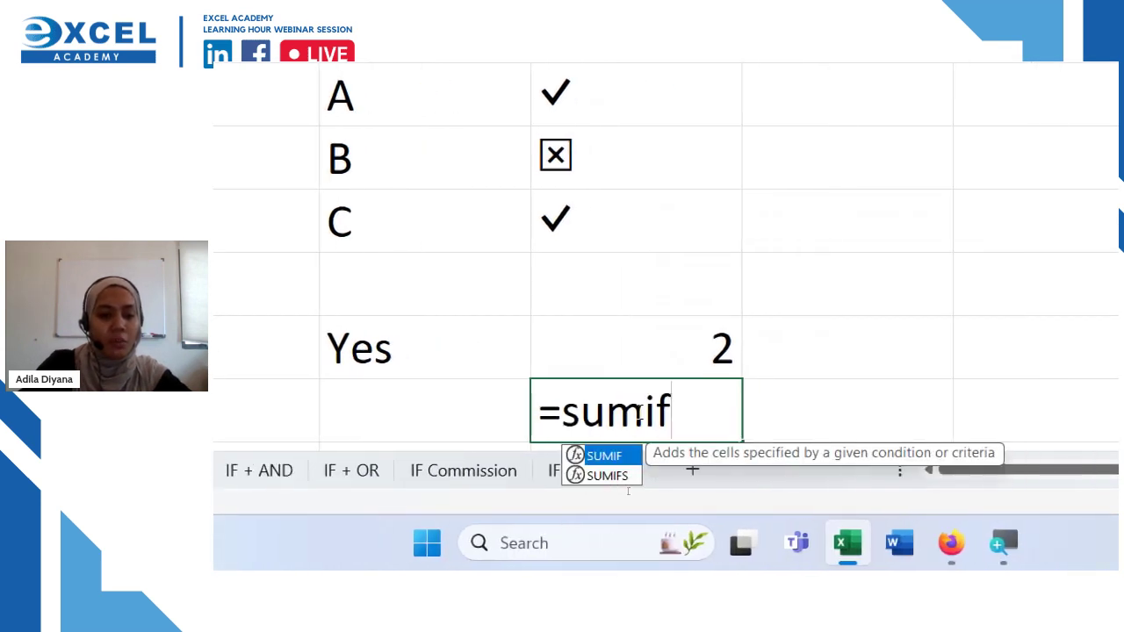
{"action": "double_click", "coordinate": [606, 456]}
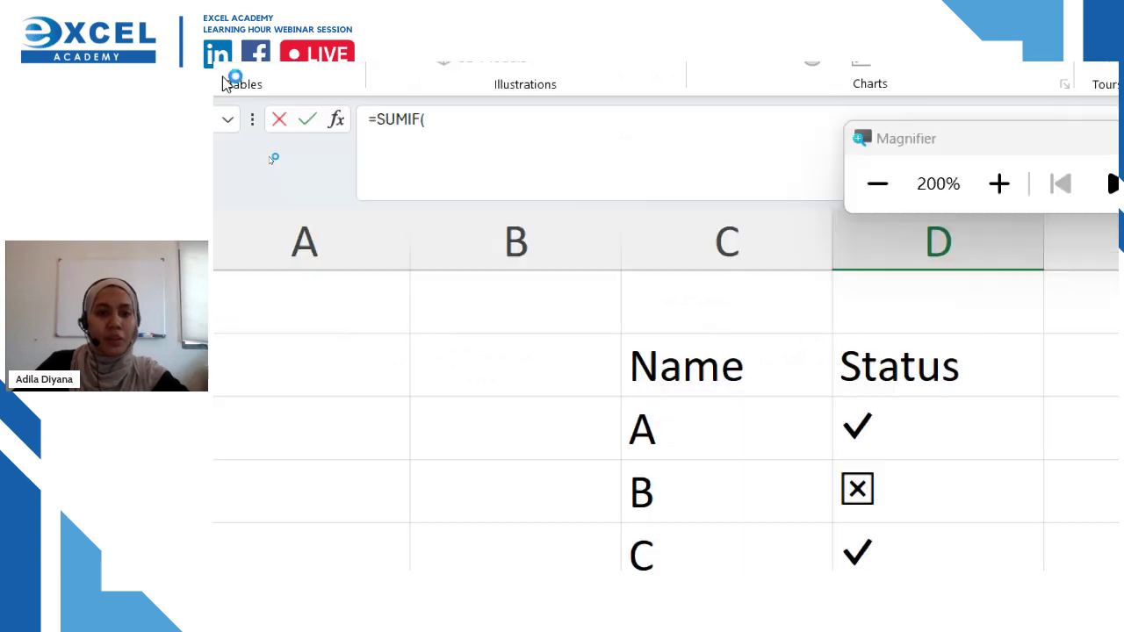
{"action": "left_click", "coordinate": [337, 123]}
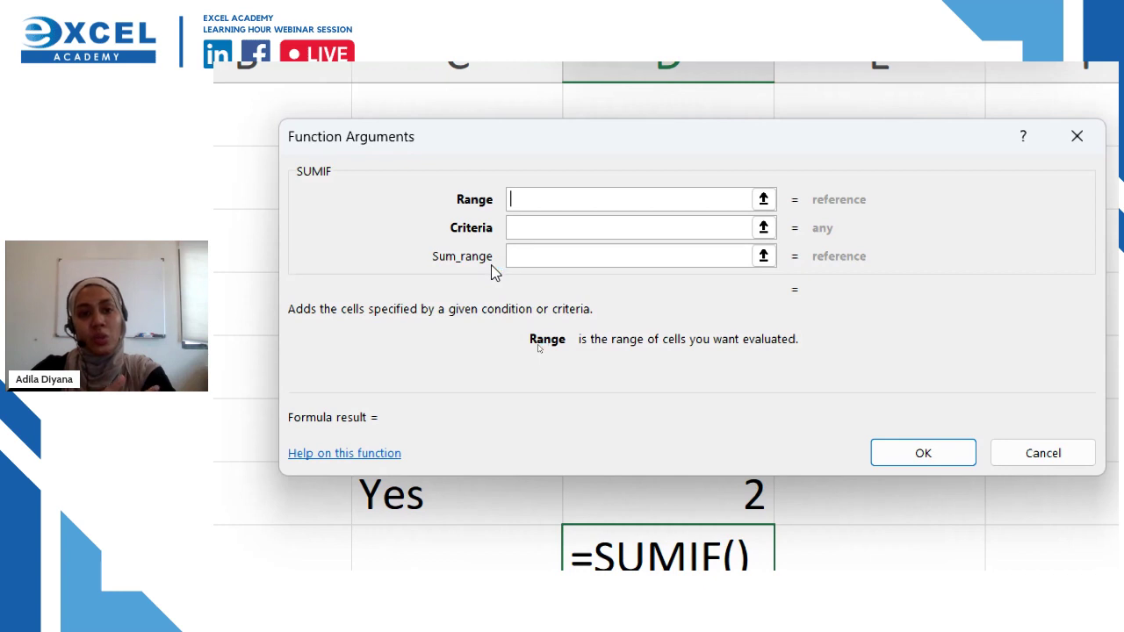
{"action": "left_click", "coordinate": [535, 256]}
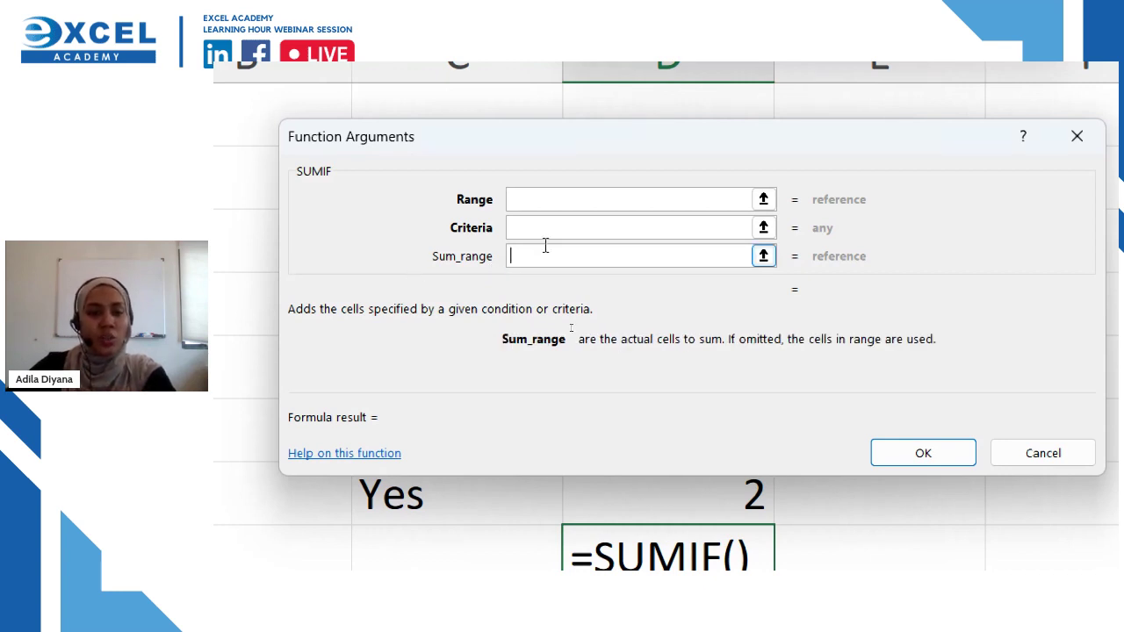
{"action": "left_click_drag", "start_coordinate": [625, 176], "coordinate": [940, 410]}
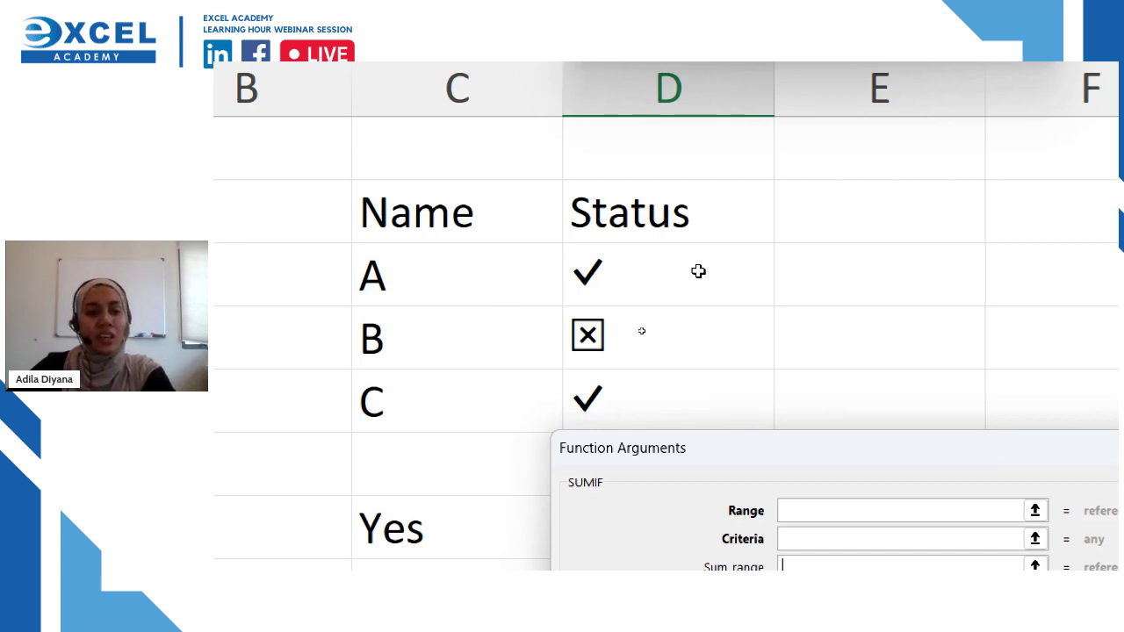
{"action": "left_click_drag", "start_coordinate": [815, 473], "coordinate": [567, 164]}
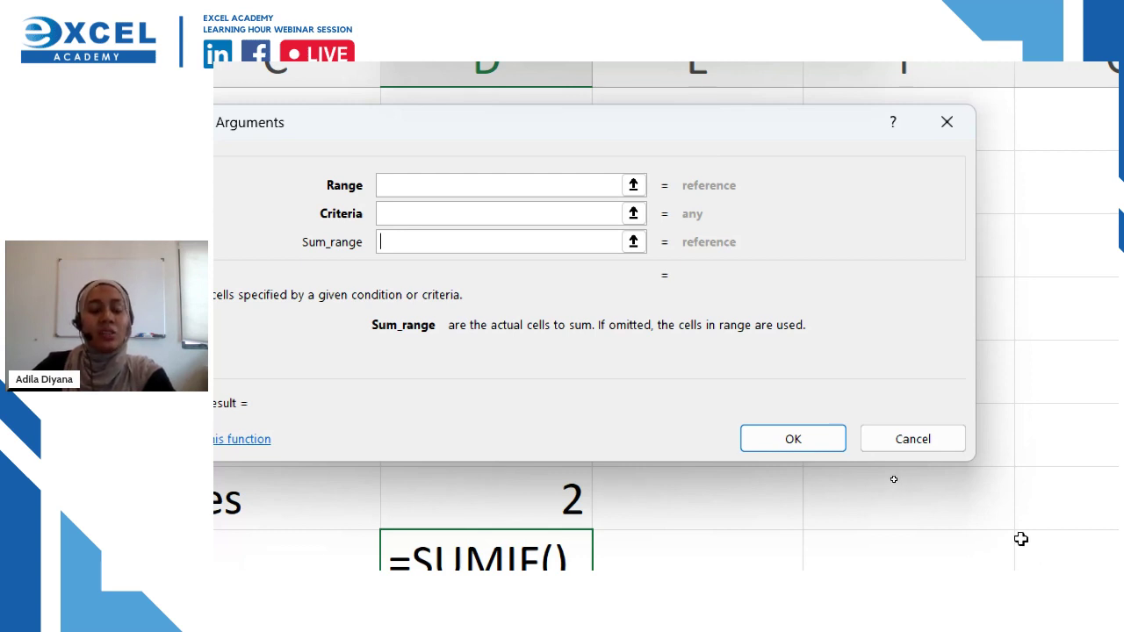
{"action": "left_click", "coordinate": [900, 449]}
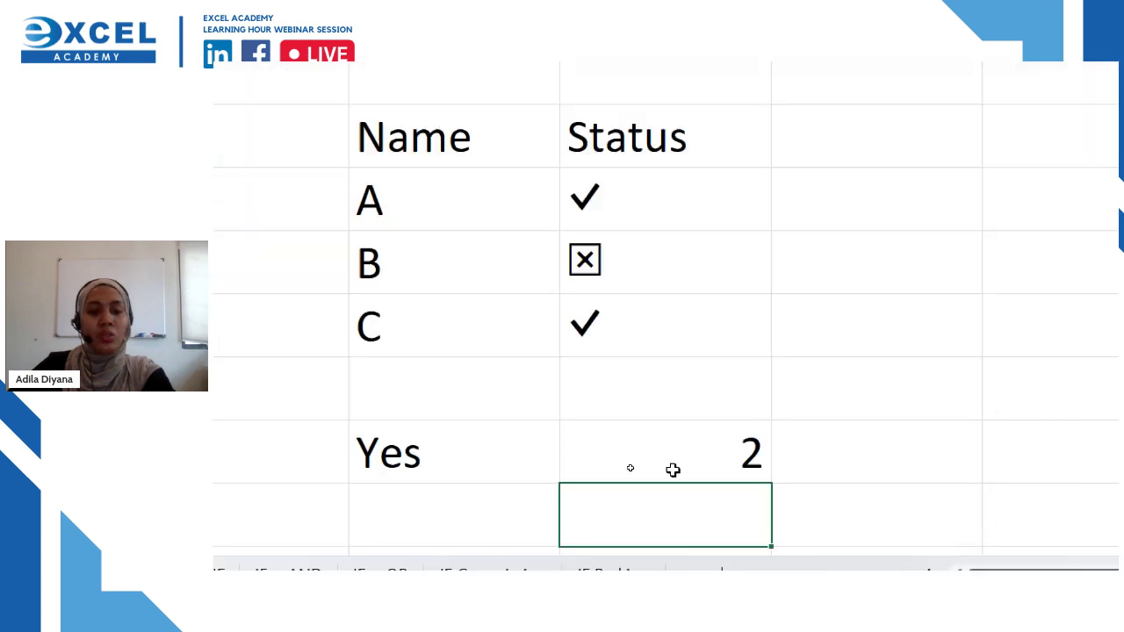
Step: Return the screen magnification to 100% and open the COUNTIF SUMIF sheet at 160% zoom
{"action": "left_click", "coordinate": [494, 518]}
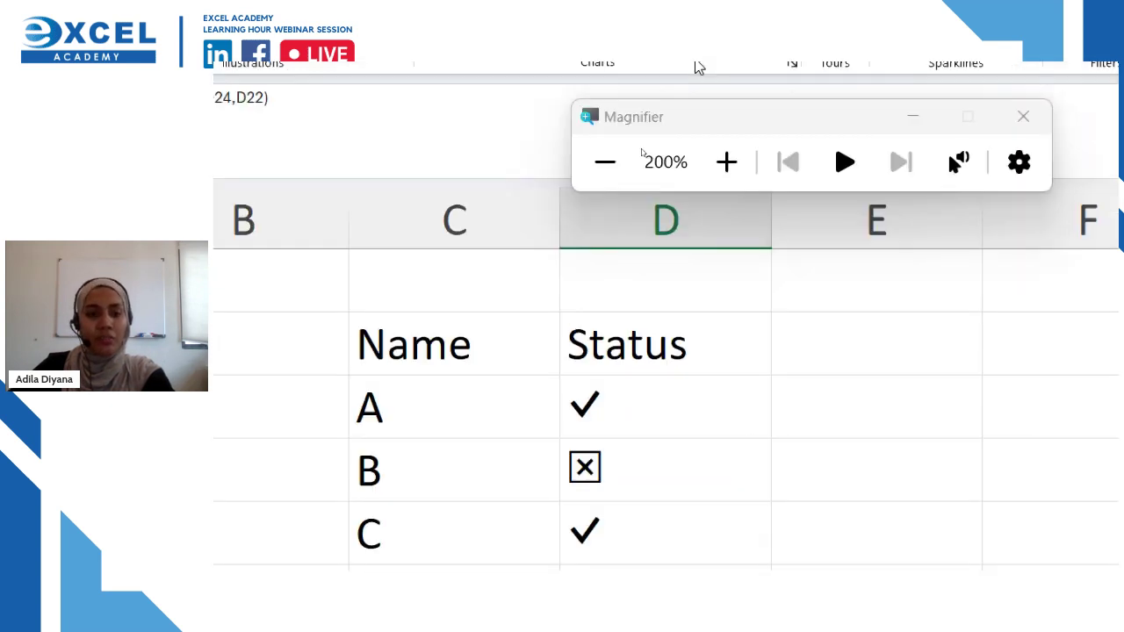
{"action": "left_click", "coordinate": [605, 215]}
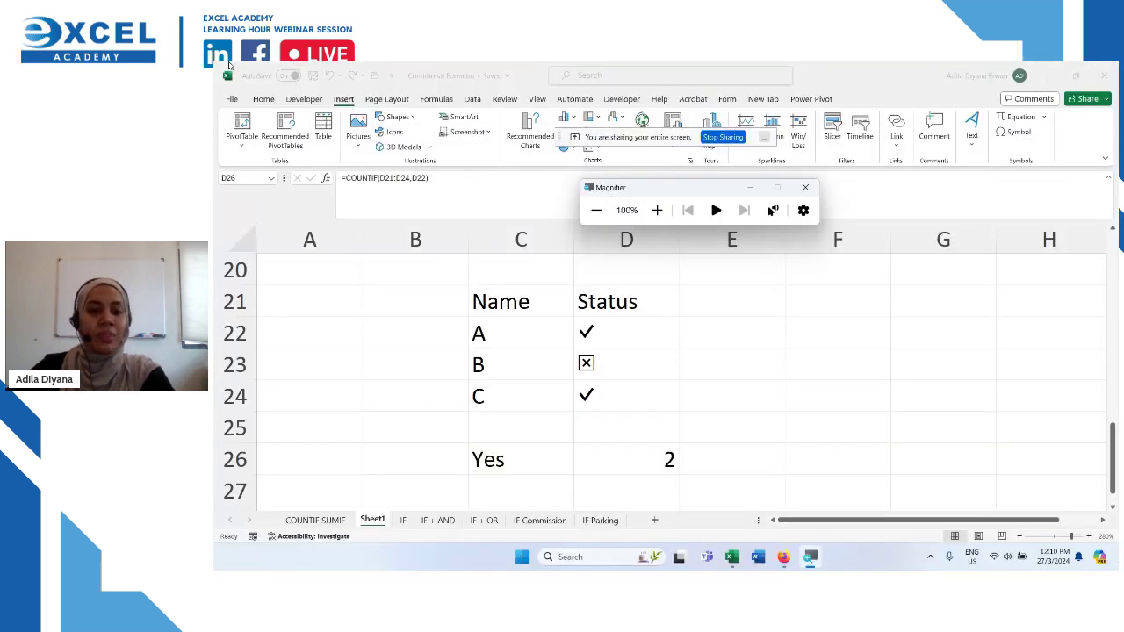
{"action": "scroll", "coordinate": [786, 428], "scroll_direction": "up", "scroll_amount": 3}
{"action": "scroll", "coordinate": [787, 427], "scroll_direction": "up", "scroll_amount": 1}
{"action": "scroll", "coordinate": [788, 427], "scroll_direction": "down", "scroll_amount": 1}
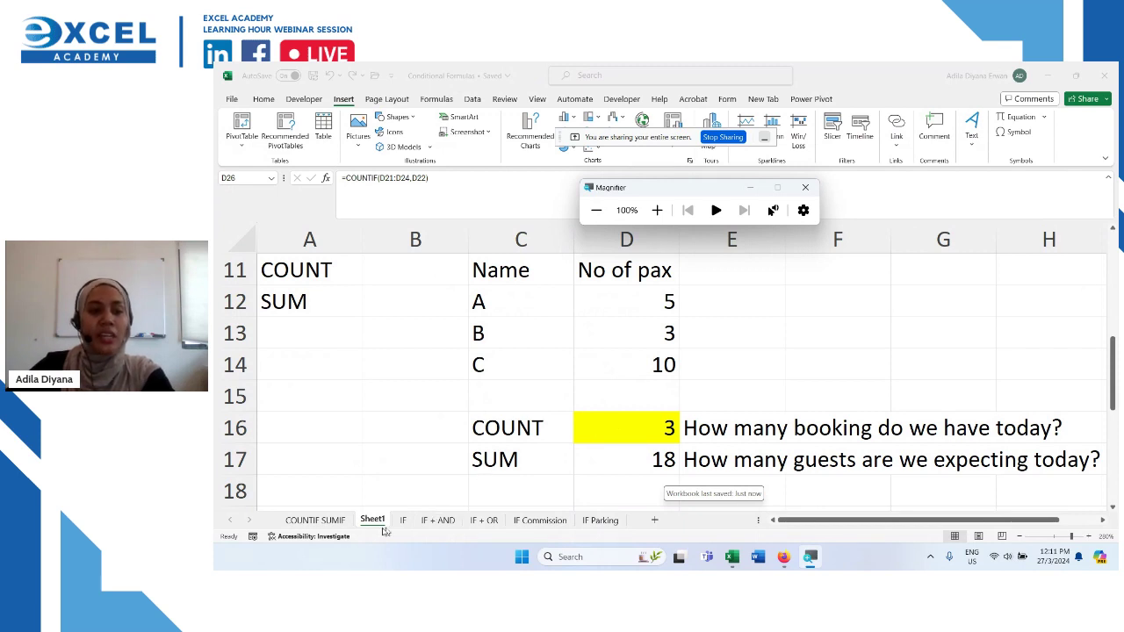
{"action": "left_click", "coordinate": [315, 520]}
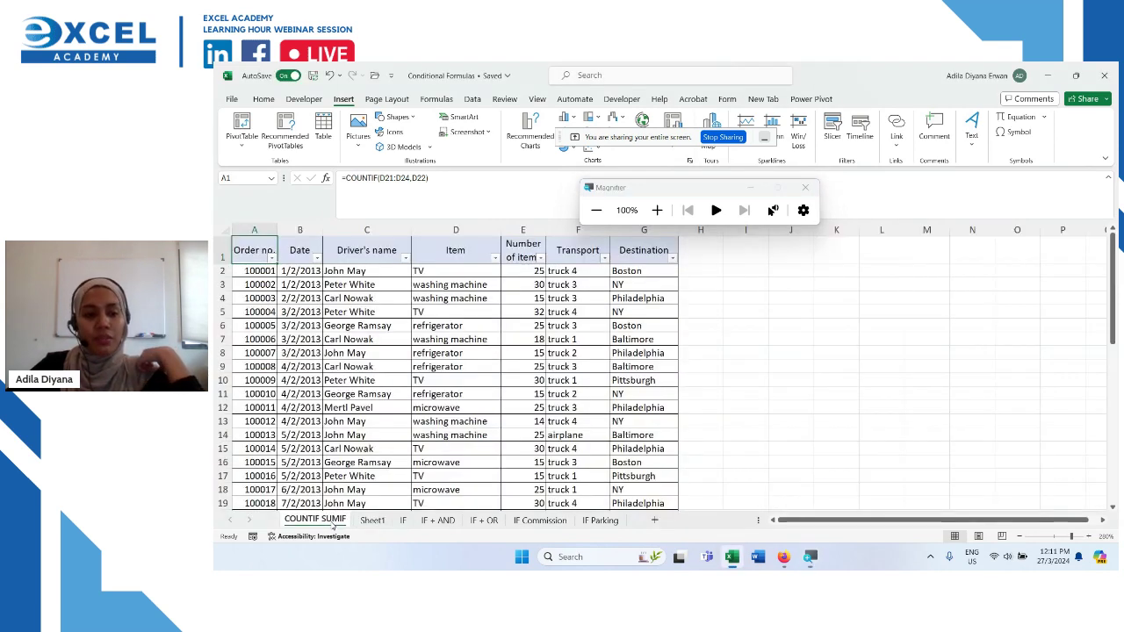
{"action": "left_click", "coordinate": [801, 403]}
{"action": "scroll", "coordinate": [801, 403], "scroll_direction": "up", "scroll_amount": 3}
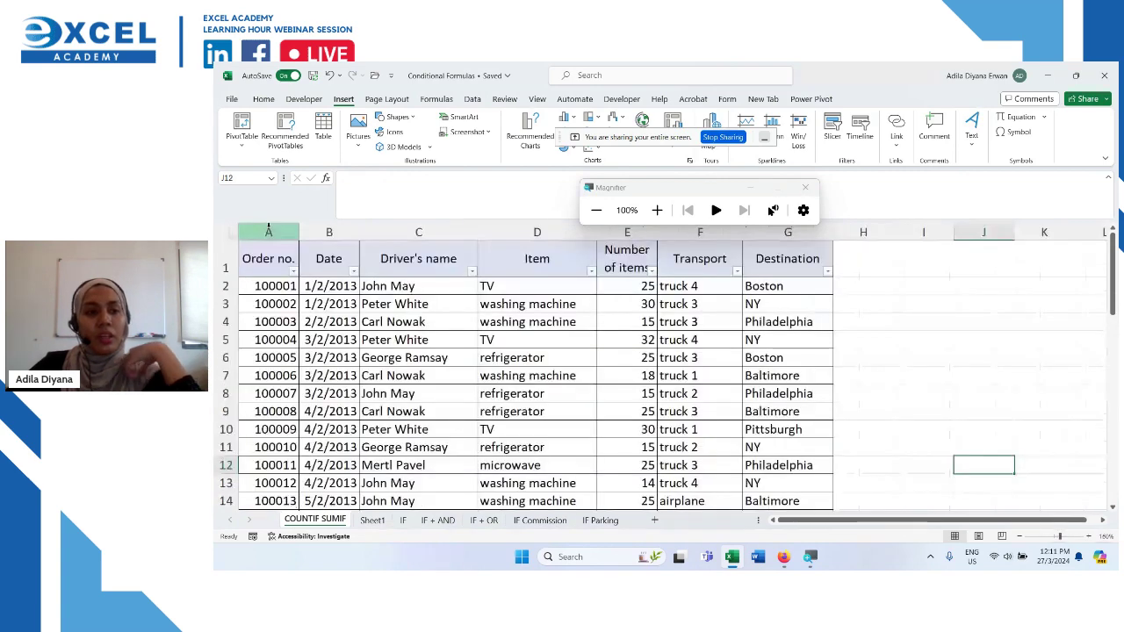
Step: Examine the order table's Order no., Date, Driver's name and Item columns, including individual item entries
{"action": "left_click", "coordinate": [268, 229]}
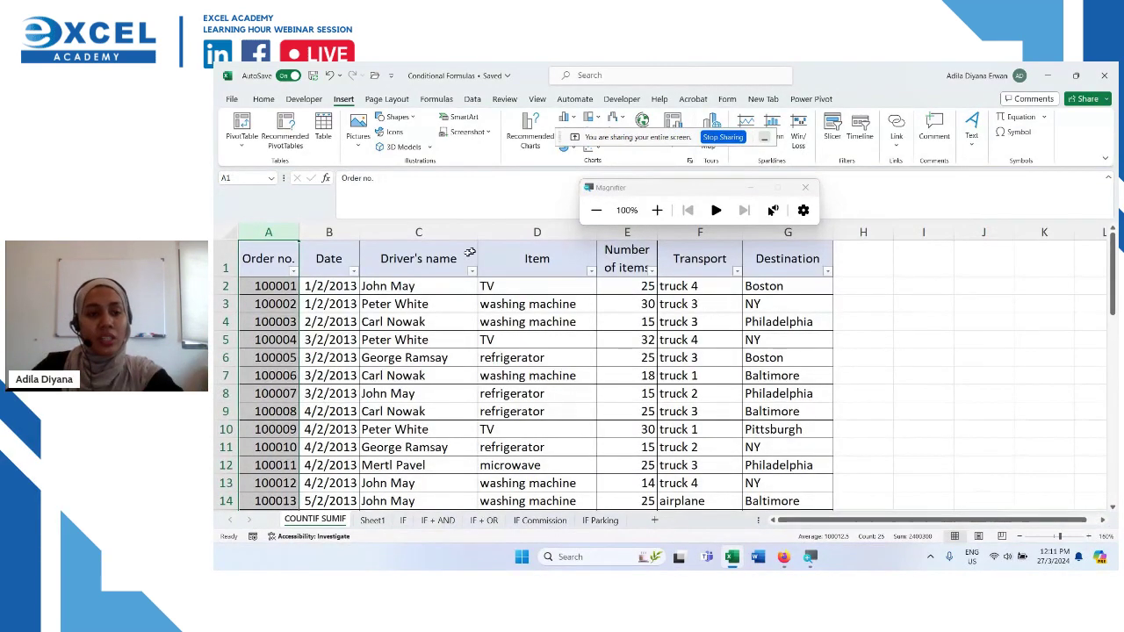
{"action": "left_click", "coordinate": [330, 232]}
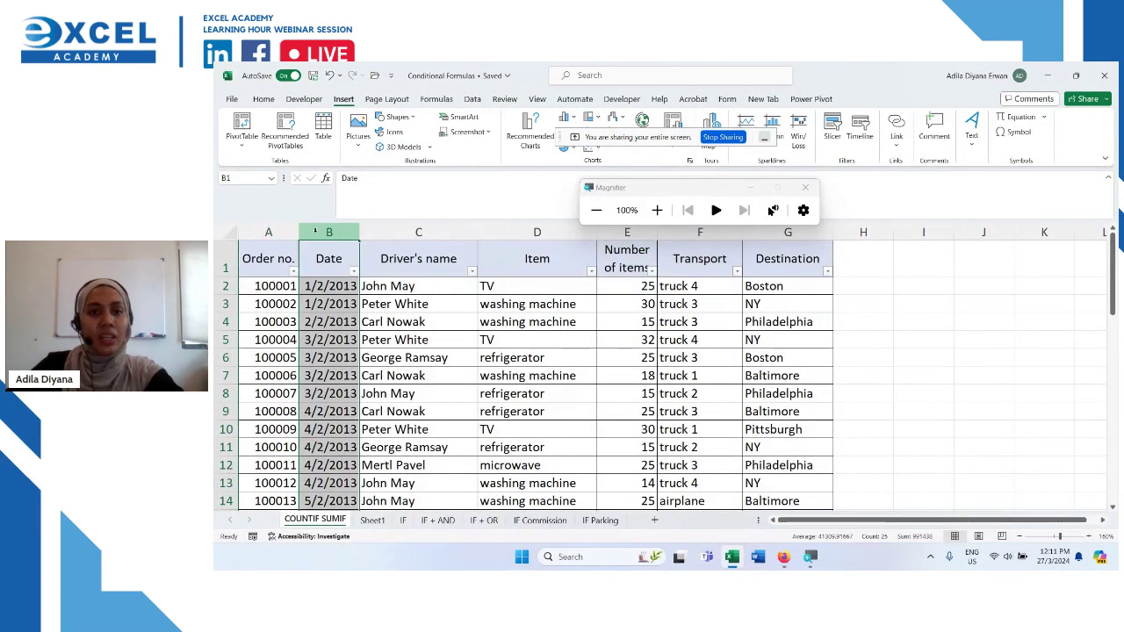
{"action": "left_click", "coordinate": [409, 232]}
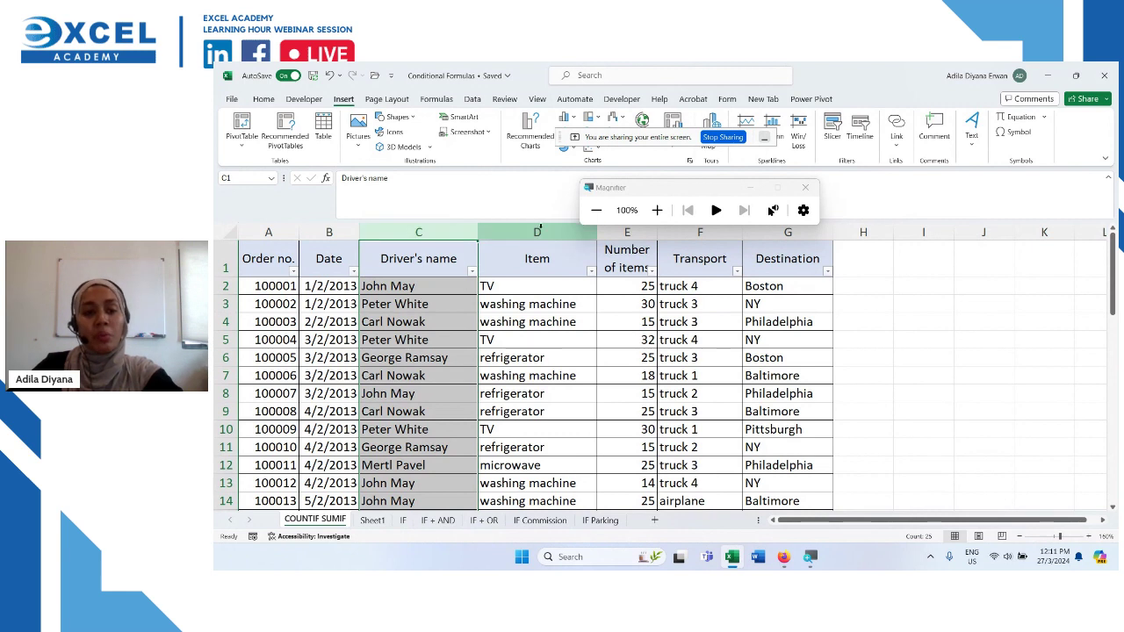
{"action": "left_click", "coordinate": [537, 231]}
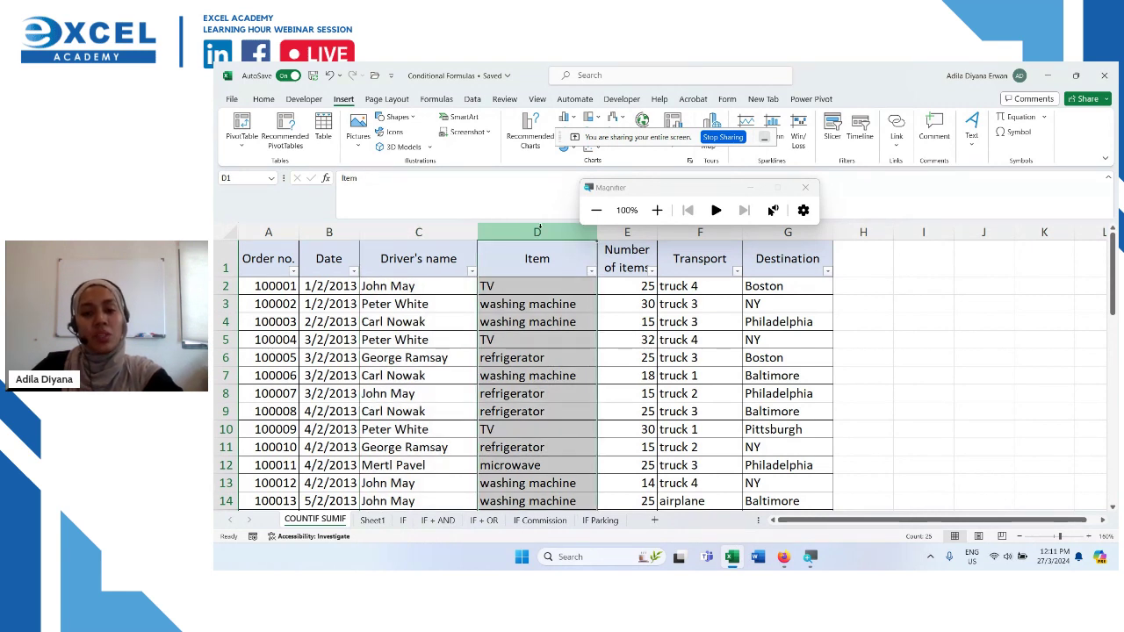
{"action": "left_click", "coordinate": [541, 287]}
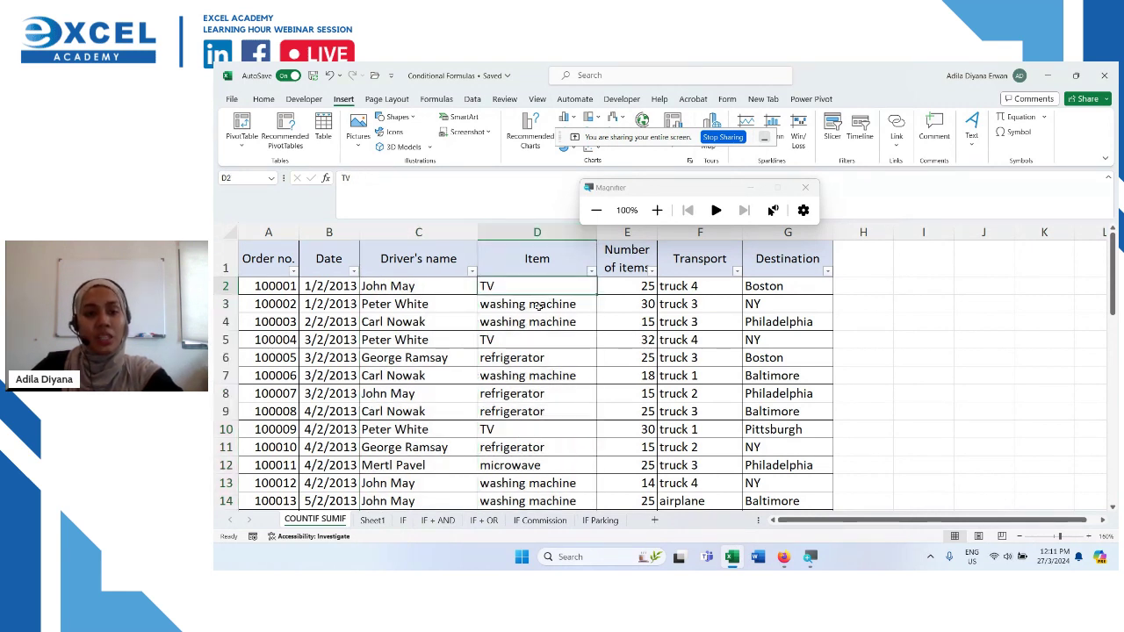
{"action": "left_click", "coordinate": [538, 304]}
{"action": "left_click", "coordinate": [546, 412]}
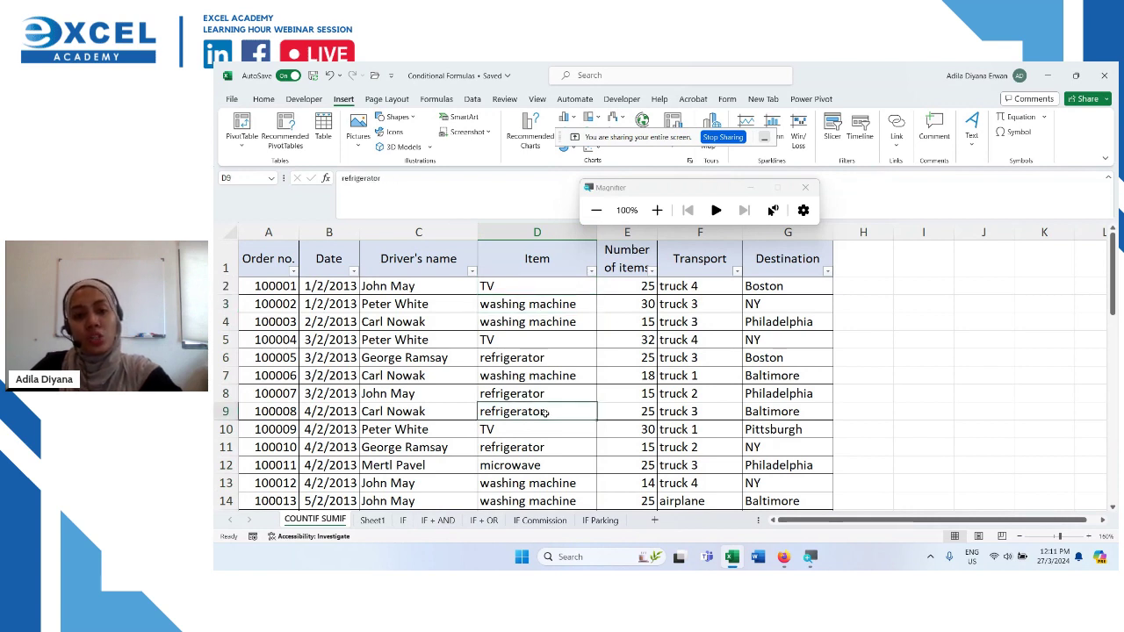
Step: Examine the order table's Number of items, Transport and Destination columns
{"action": "left_click", "coordinate": [627, 263]}
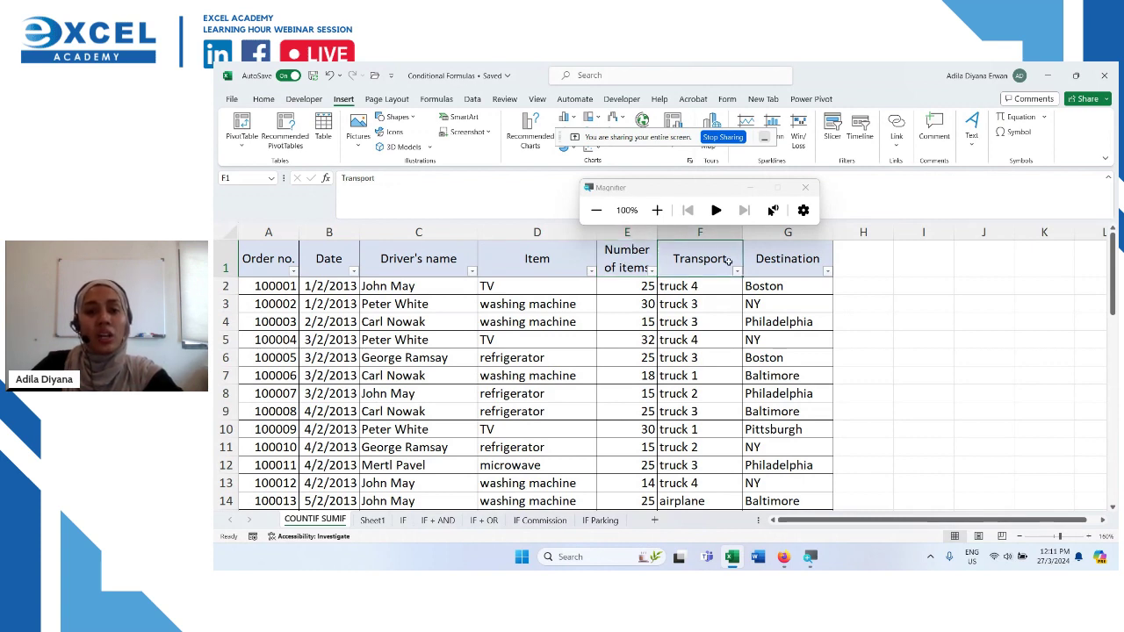
{"action": "left_click", "coordinate": [708, 372]}
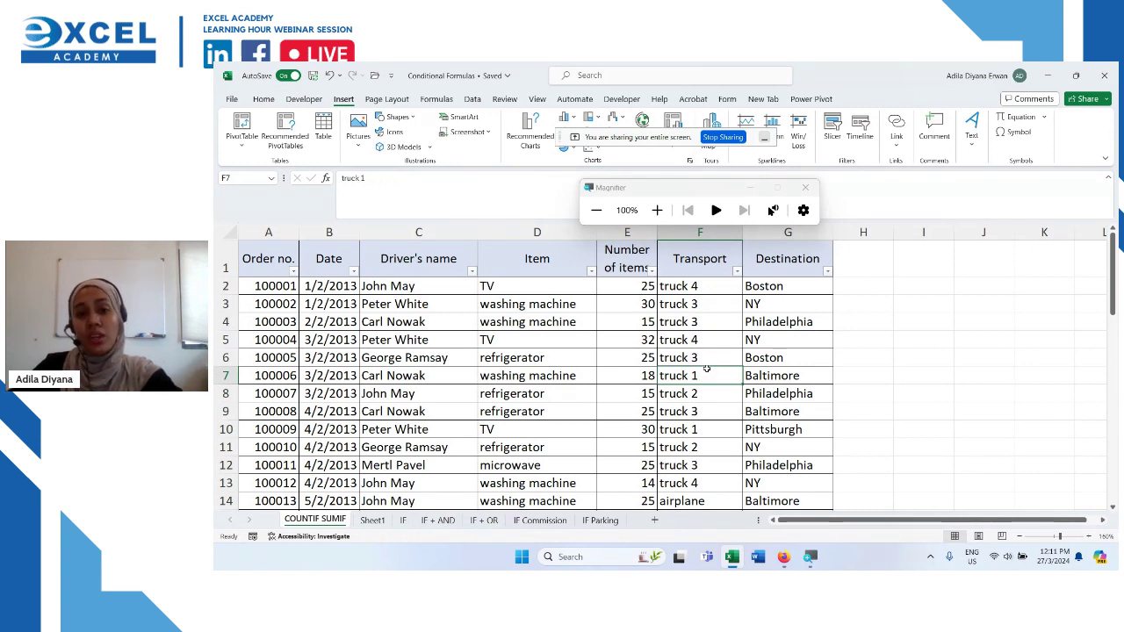
{"action": "left_click", "coordinate": [811, 264]}
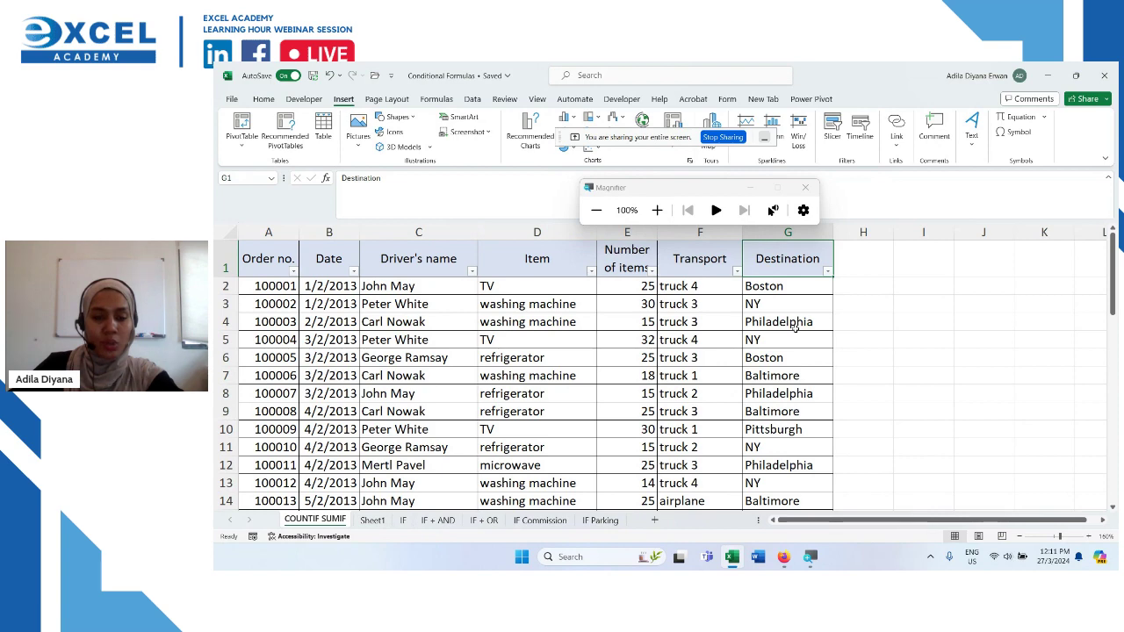
Step: Enlarge the sheet to 230% zoom and select the sumif answer cell F36 for the sum of refrigerator items
{"action": "scroll", "coordinate": [795, 326], "scroll_direction": "down", "scroll_amount": 7}
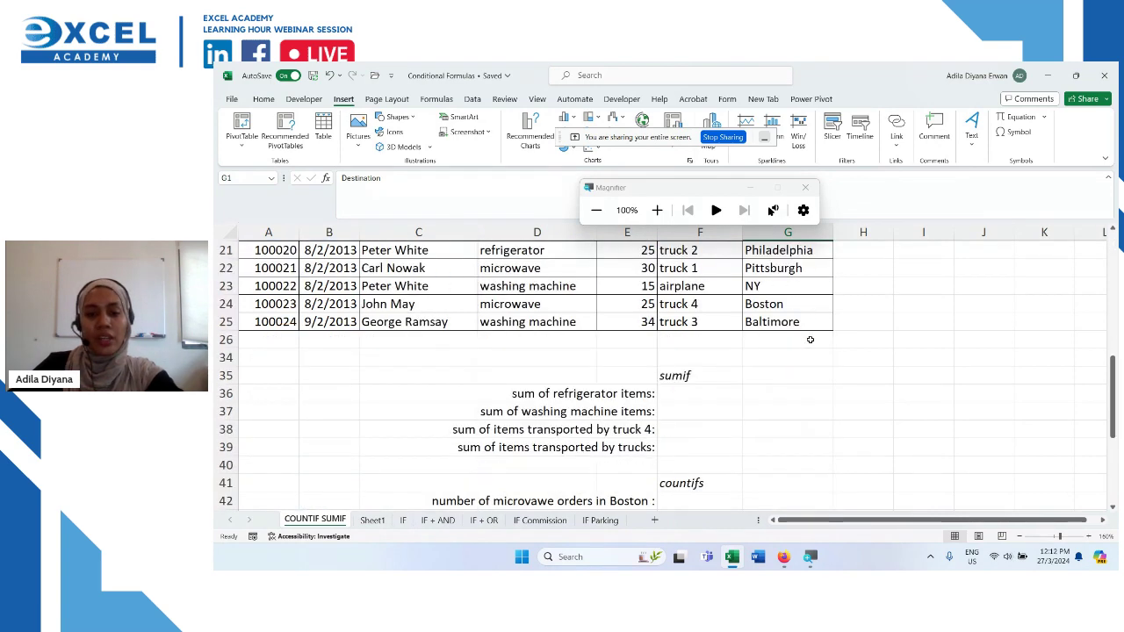
{"action": "scroll", "coordinate": [811, 340], "scroll_direction": "down", "scroll_amount": 1}
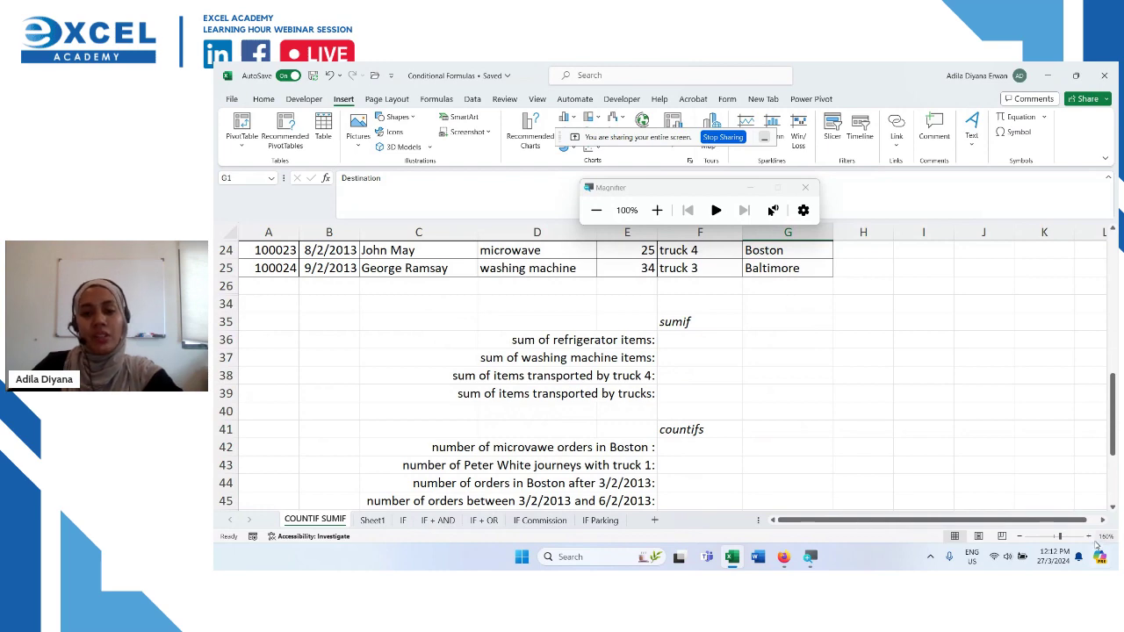
{"action": "scroll", "coordinate": [1096, 545], "scroll_direction": "up", "scroll_amount": 7}
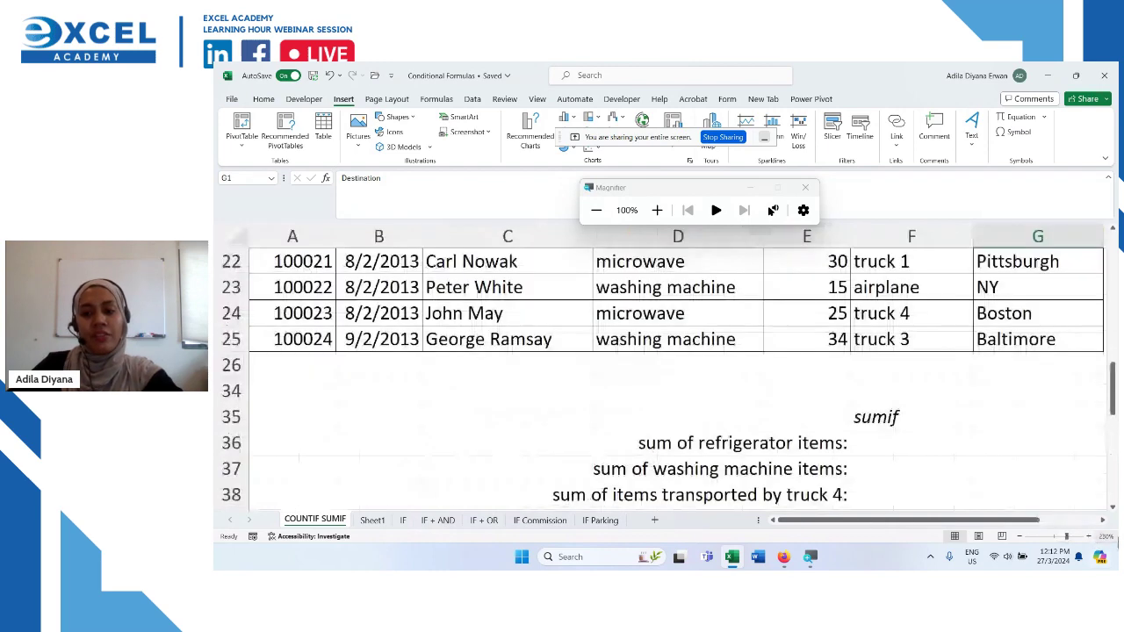
{"action": "left_click", "coordinate": [1112, 508]}
{"action": "left_click", "coordinate": [1112, 508]}
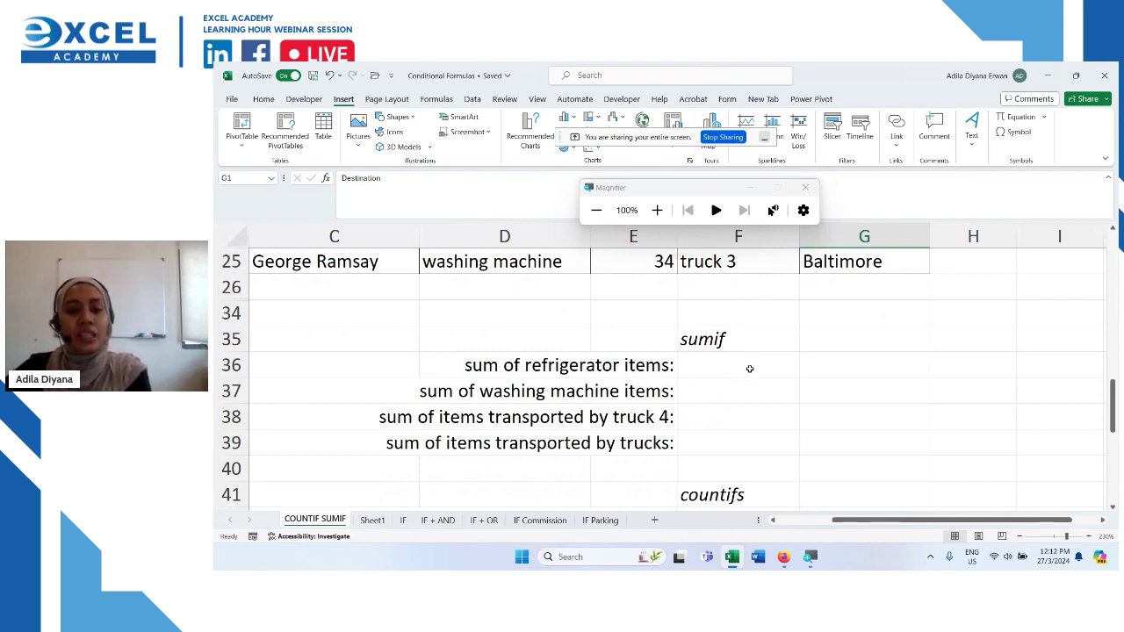
{"action": "left_click", "coordinate": [751, 369]}
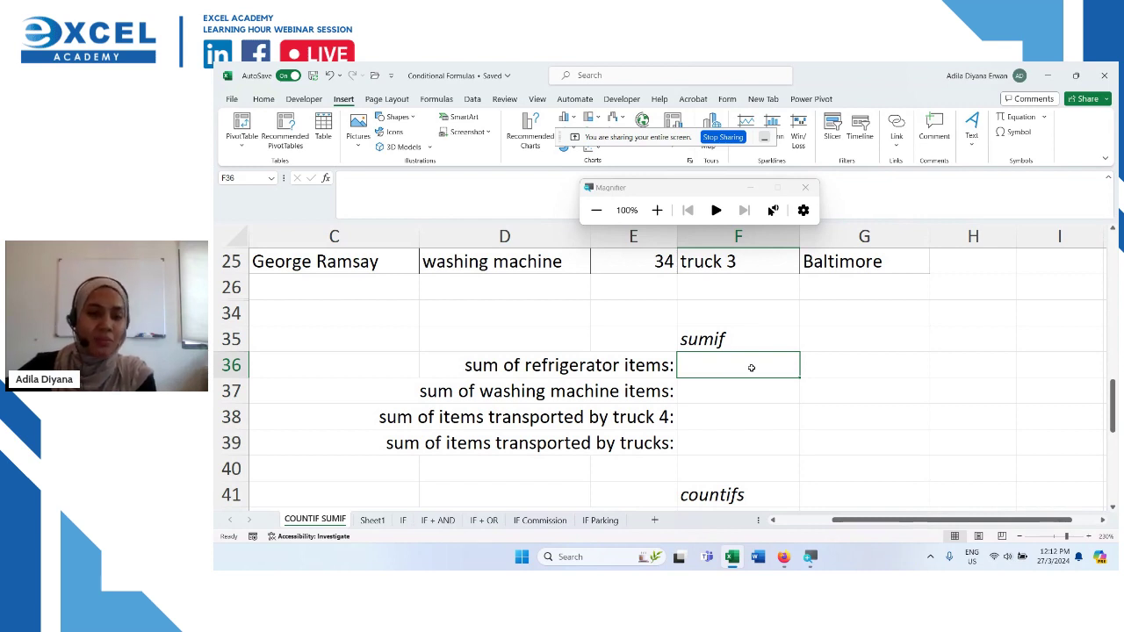
Step: Filter the order table's Item column to show only refrigerator
{"action": "scroll", "coordinate": [742, 366], "scroll_direction": "up", "scroll_amount": 8}
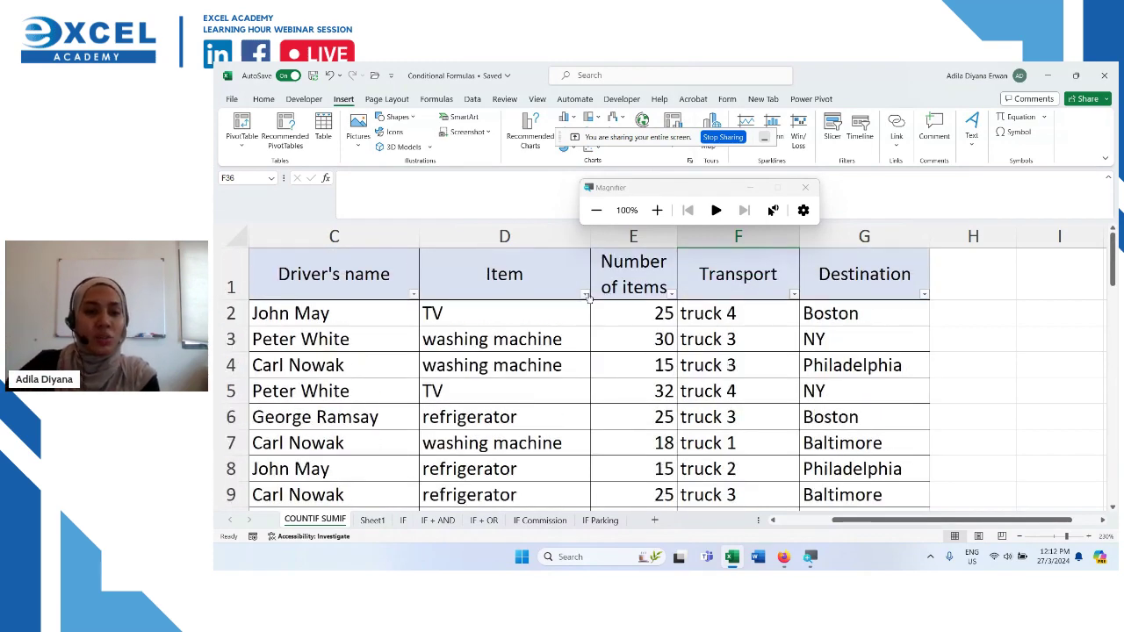
{"action": "left_click", "coordinate": [585, 294]}
{"action": "left_click", "coordinate": [454, 415]}
{"action": "left_click", "coordinate": [457, 437]}
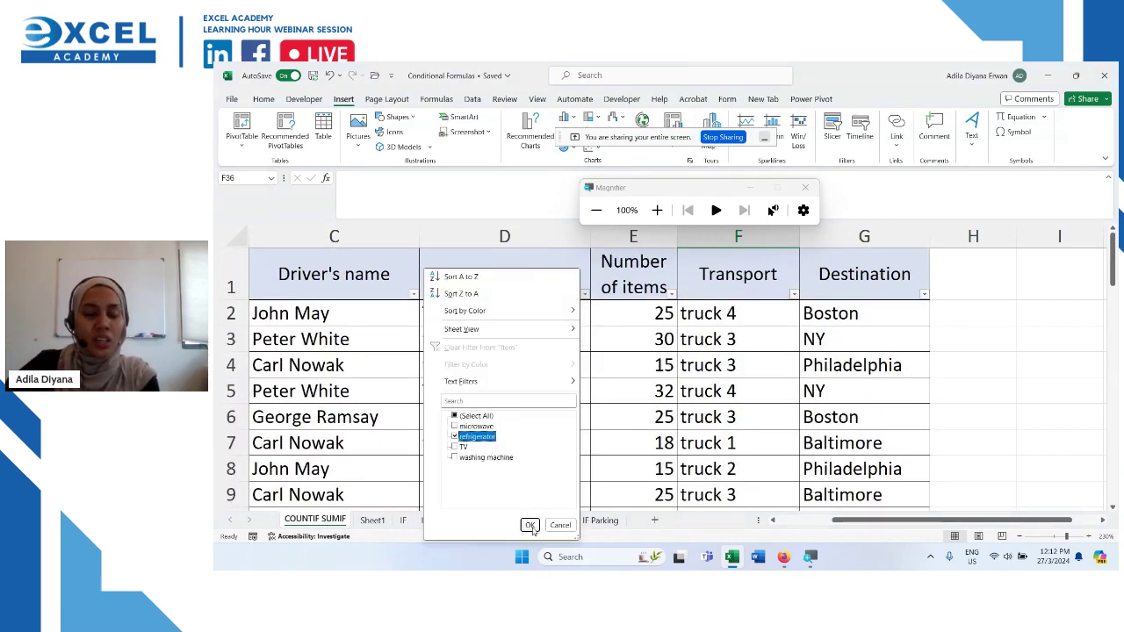
{"action": "left_click", "coordinate": [530, 526]}
Step: Read the sum of the filtered refrigerator quantities in the Number of items column under magnification
{"action": "left_click_drag", "start_coordinate": [622, 318], "coordinate": [619, 411]}
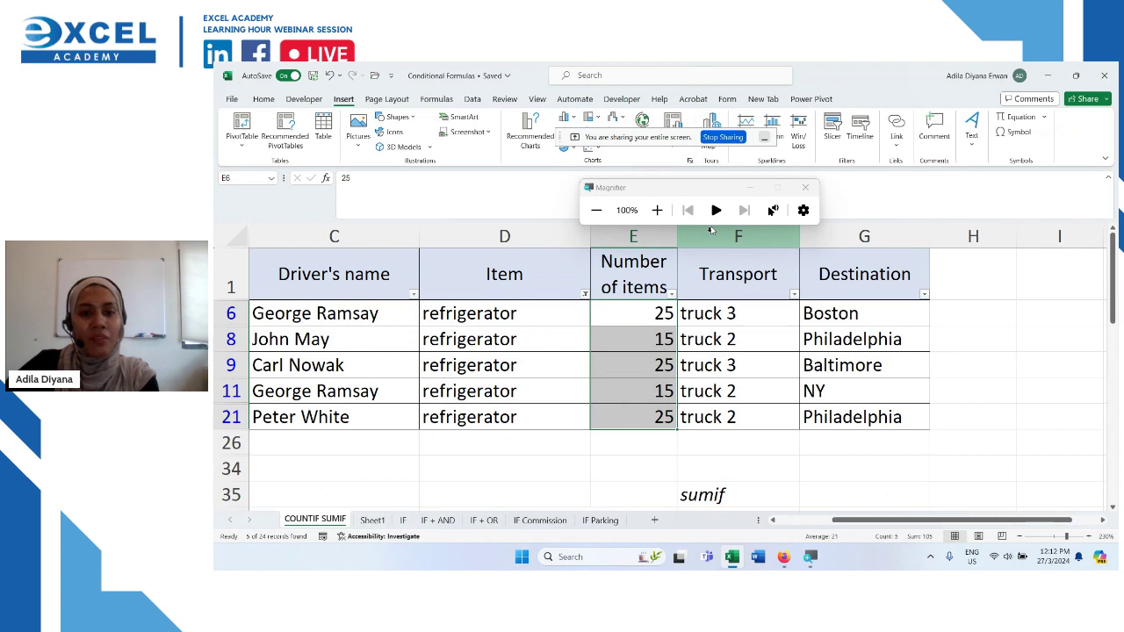
{"action": "left_click", "coordinate": [657, 210]}
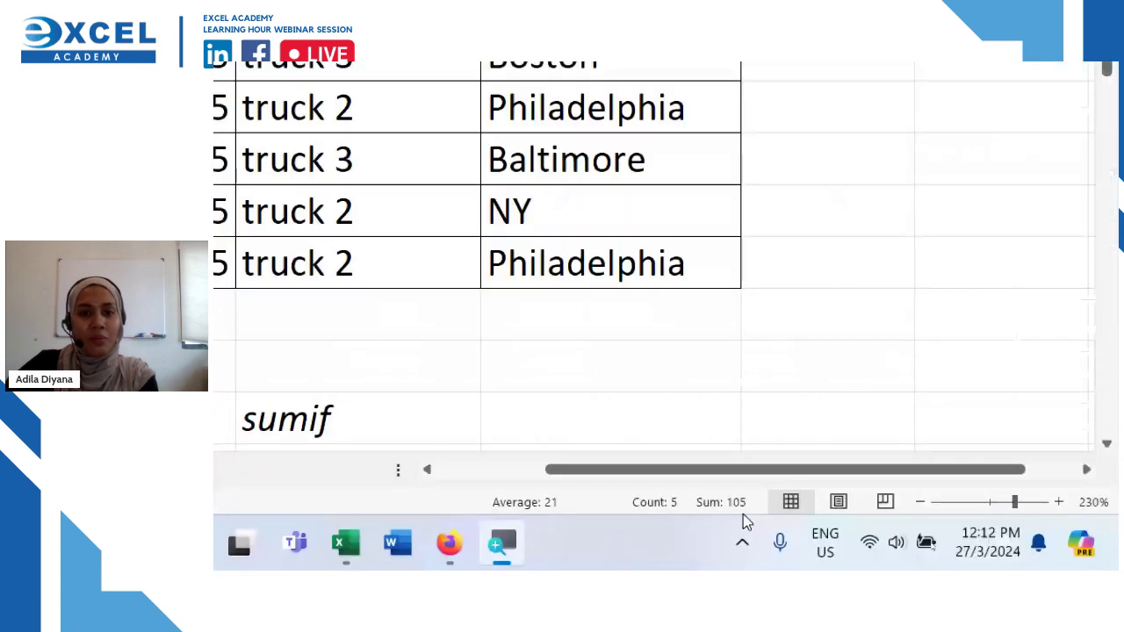
{"action": "key", "text": "super+minus"}
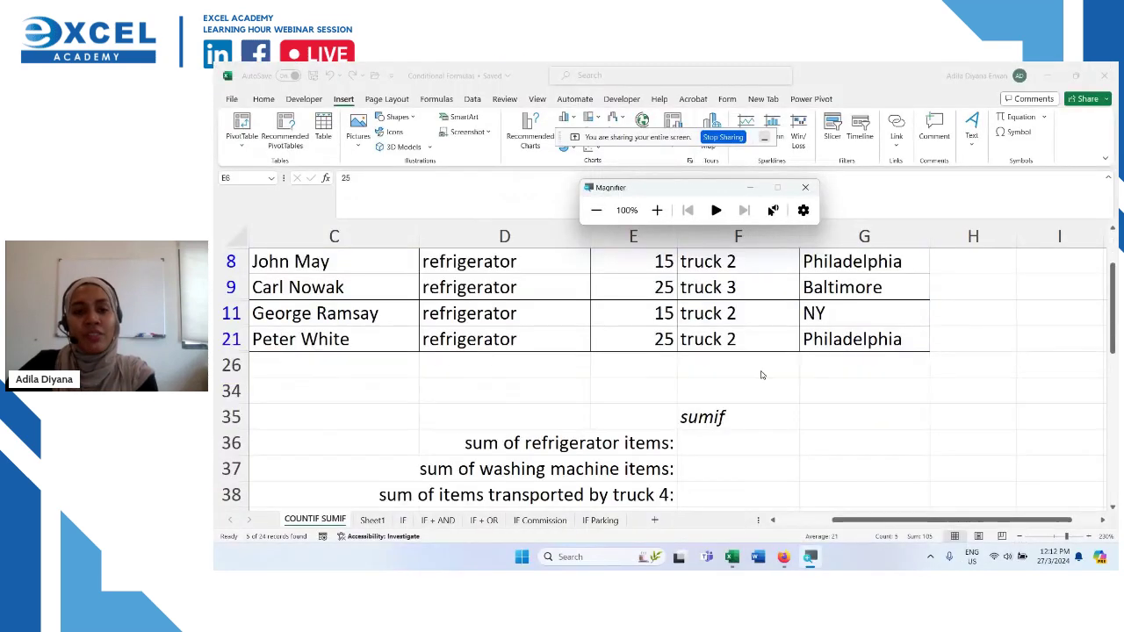
Step: Enter 105 in F36 as the sum of refrigerator items
{"action": "scroll", "coordinate": [764, 379], "scroll_direction": "down", "scroll_amount": 1}
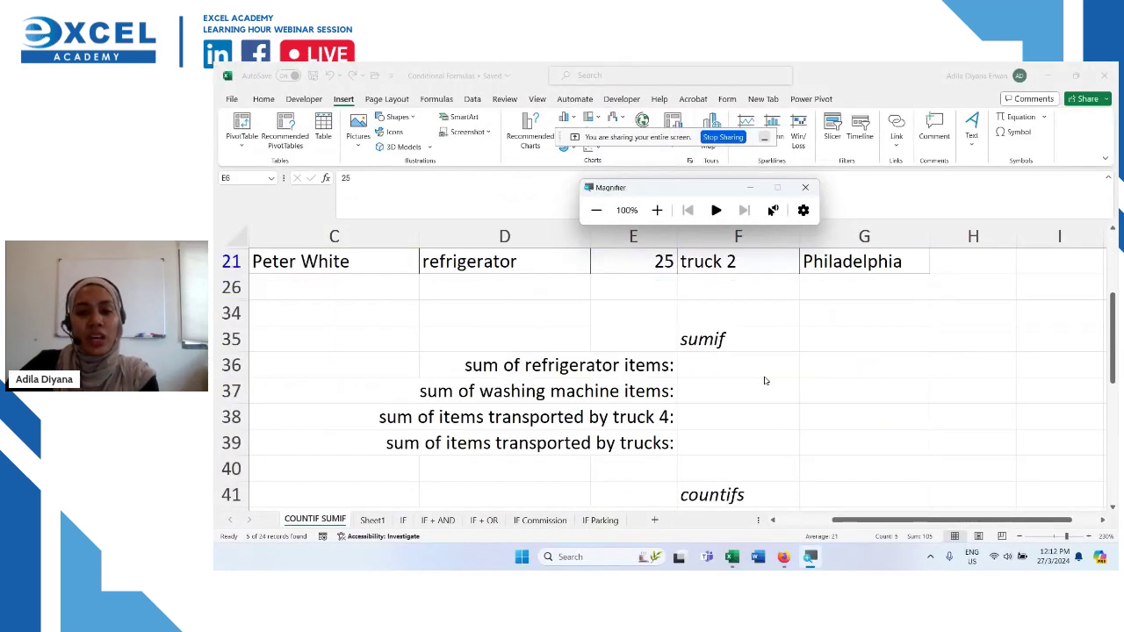
{"action": "left_click", "coordinate": [733, 366]}
{"action": "type", "text": "105"}
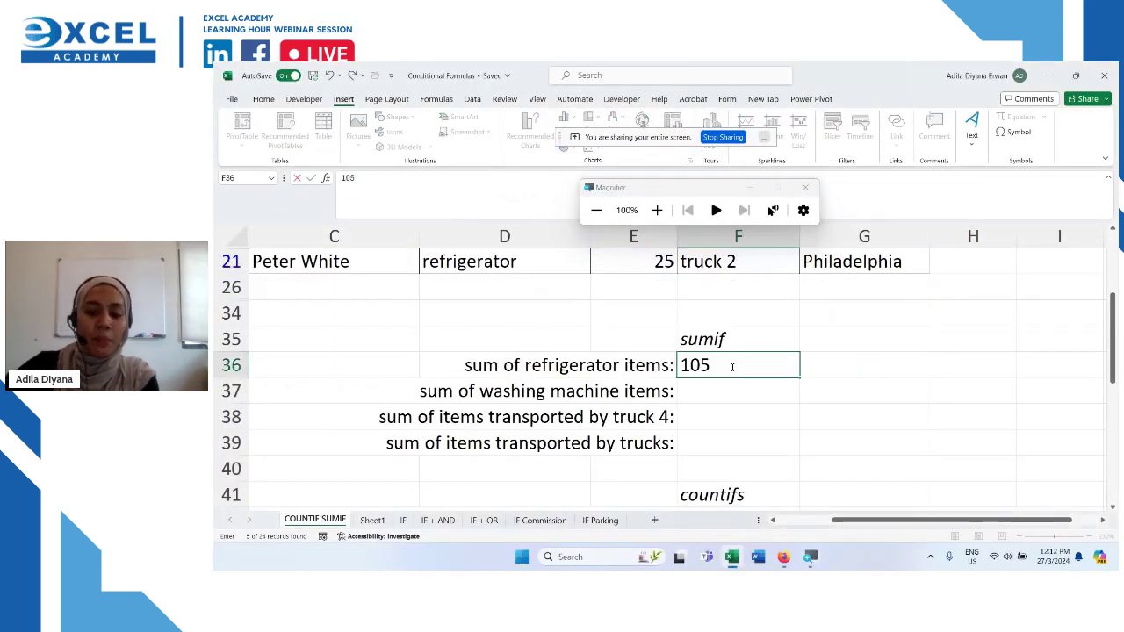
{"action": "key", "text": "Return"}
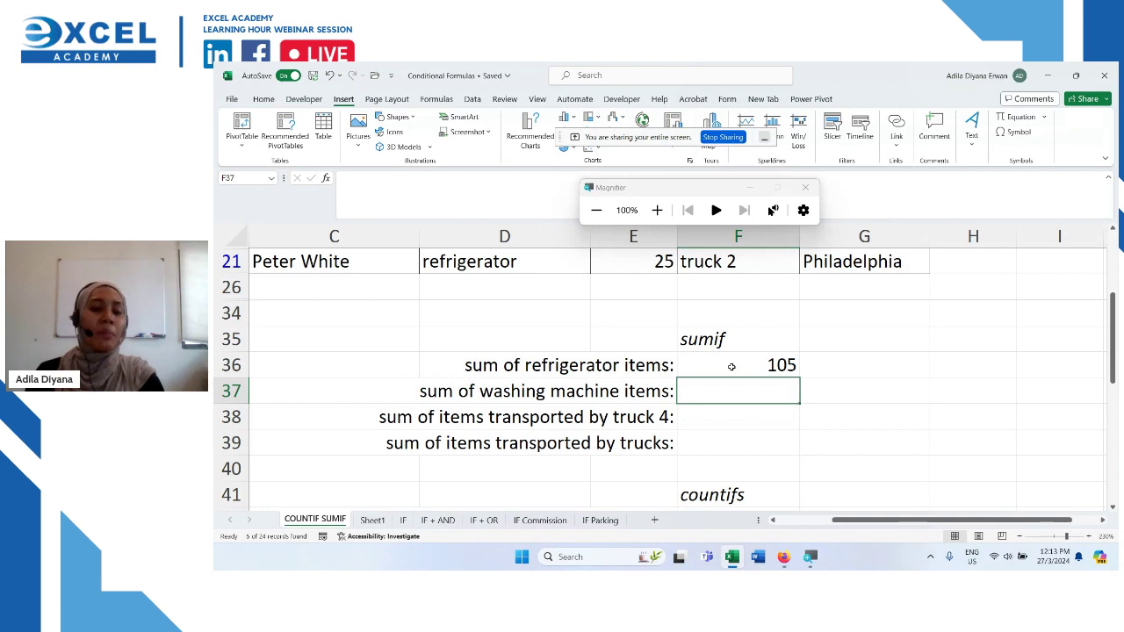
Step: Compare the refrigerator total in F36 with the filtered rows and clear the manually entered value
{"action": "scroll", "coordinate": [731, 367], "scroll_direction": "up", "scroll_amount": 3}
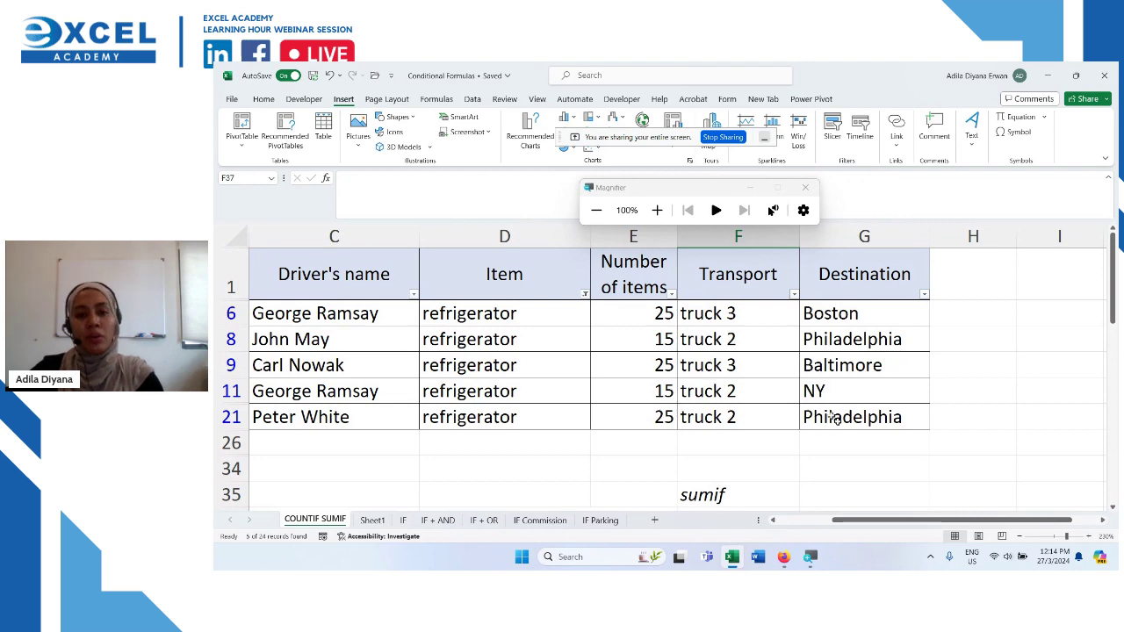
{"action": "scroll", "coordinate": [859, 443], "scroll_direction": "down", "scroll_amount": 2}
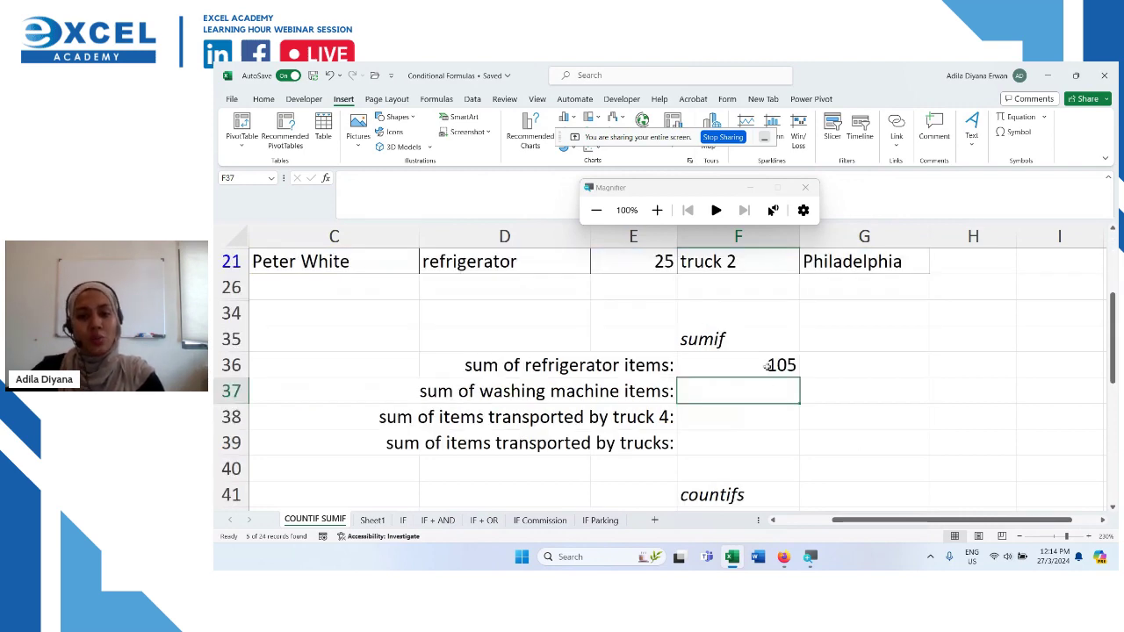
{"action": "left_click", "coordinate": [767, 367]}
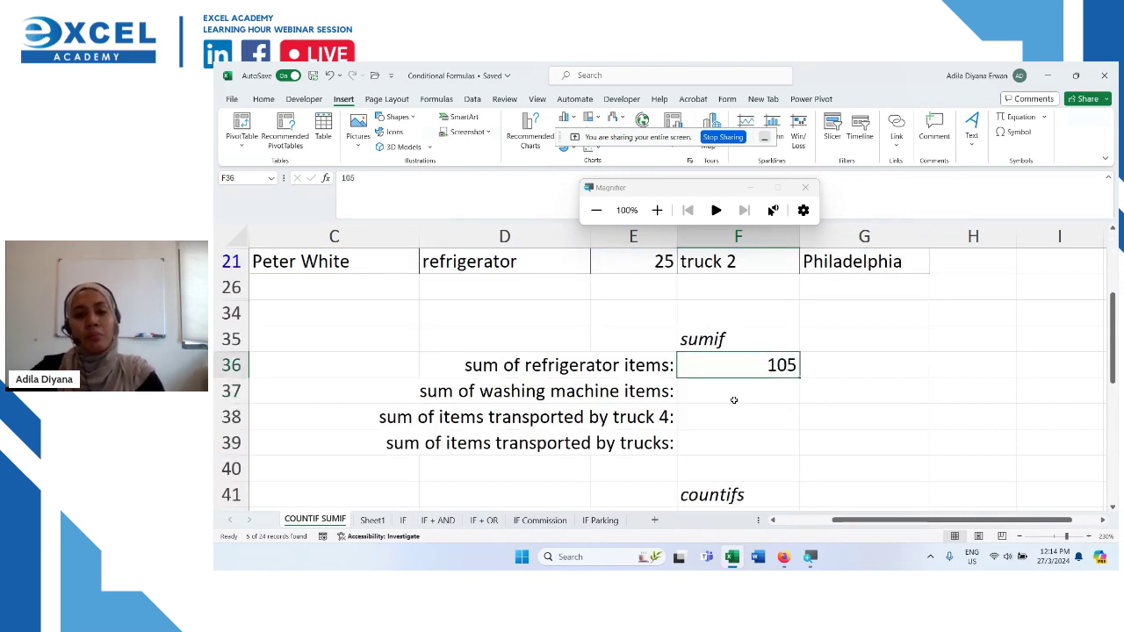
{"action": "scroll", "coordinate": [734, 400], "scroll_direction": "up", "scroll_amount": 1}
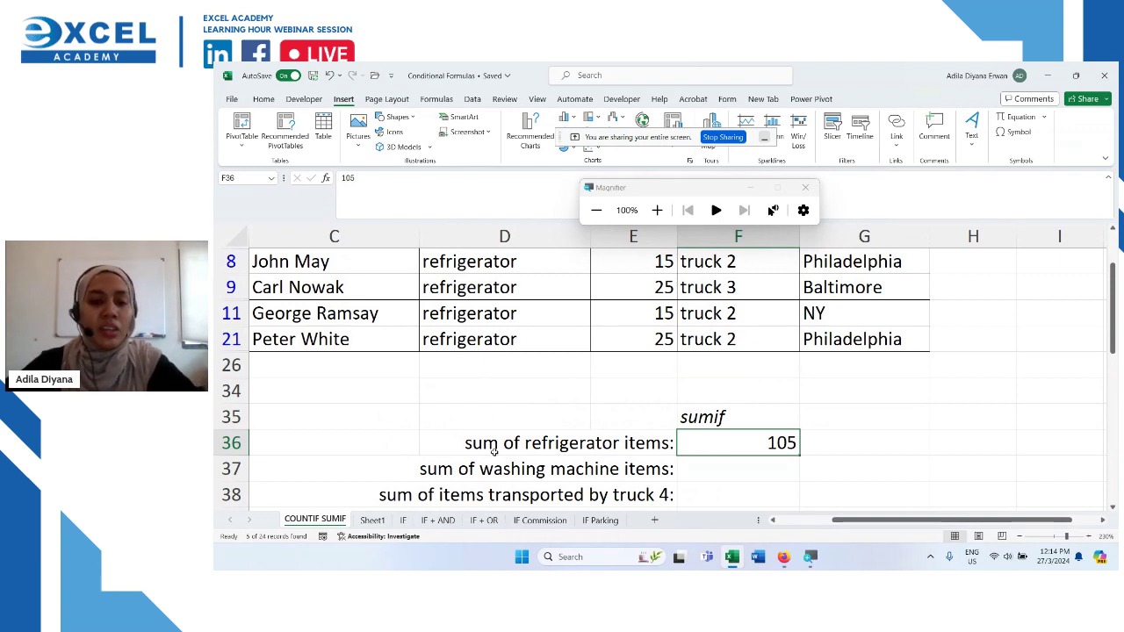
{"action": "scroll", "coordinate": [549, 444], "scroll_direction": "down", "scroll_amount": 1}
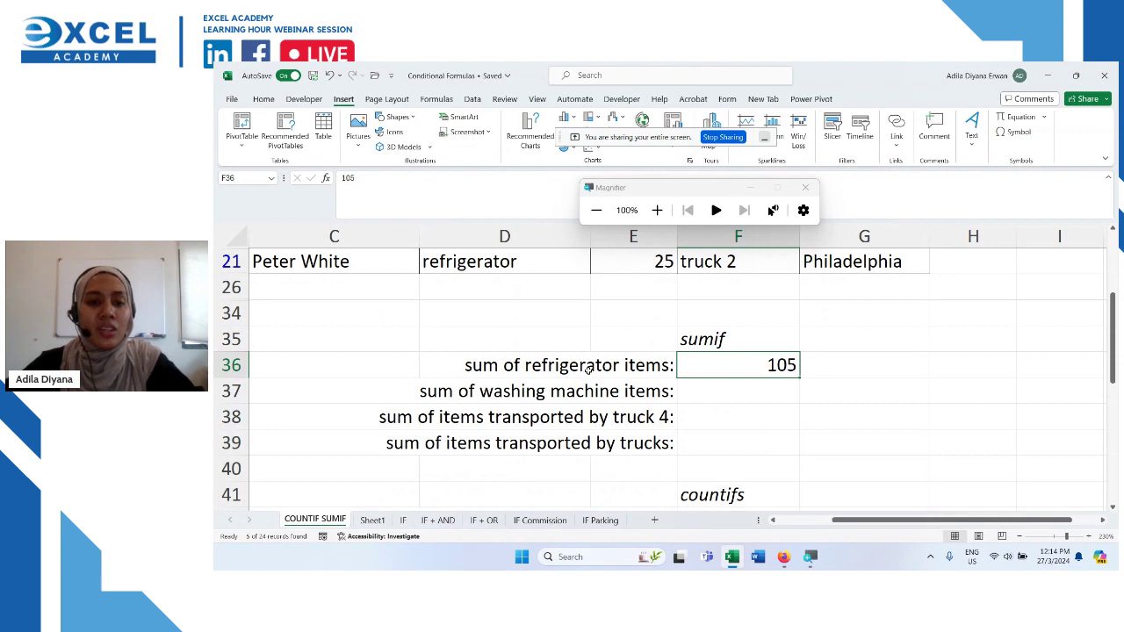
{"action": "scroll", "coordinate": [590, 372], "scroll_direction": "up", "scroll_amount": 1}
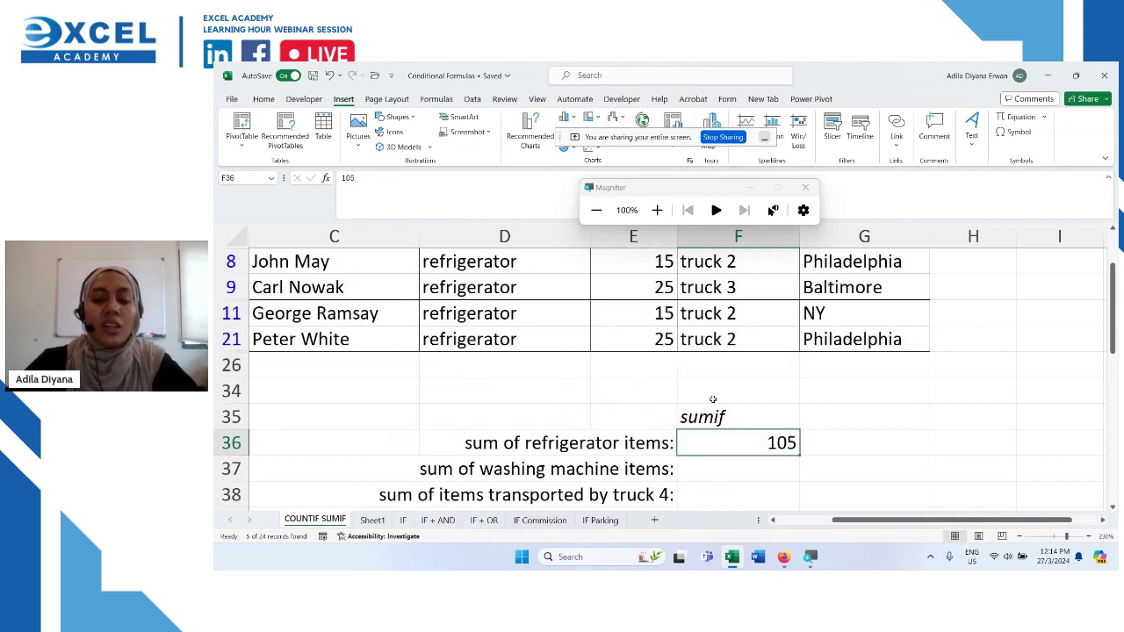
{"action": "key", "text": "Delete"}
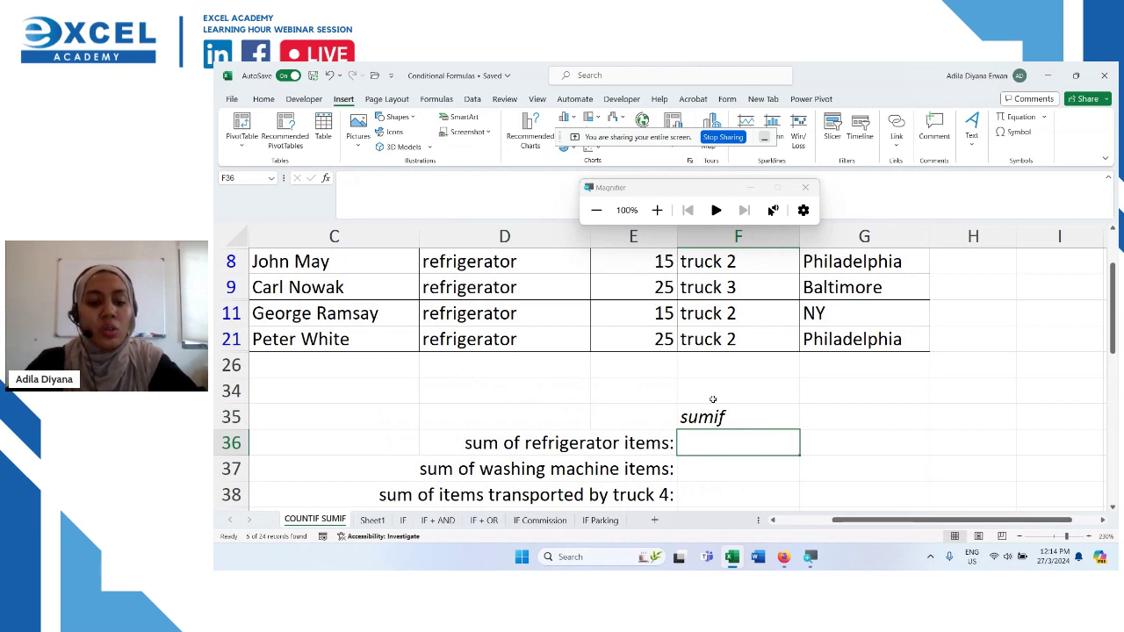
{"action": "type", "text": "=sumif"}
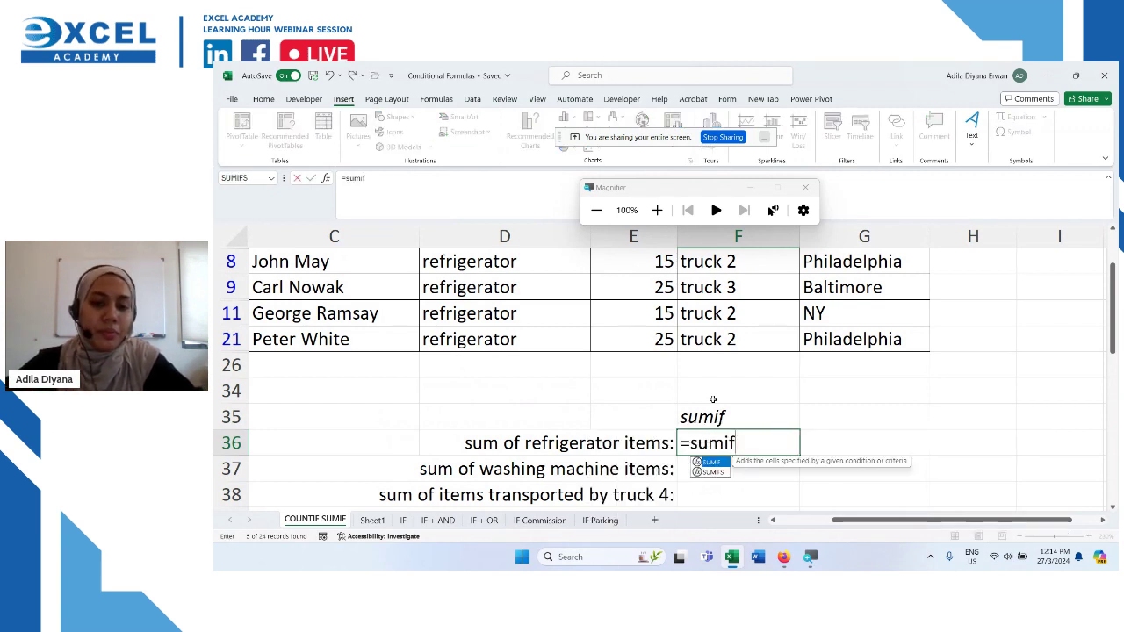
{"action": "double_click", "coordinate": [722, 463]}
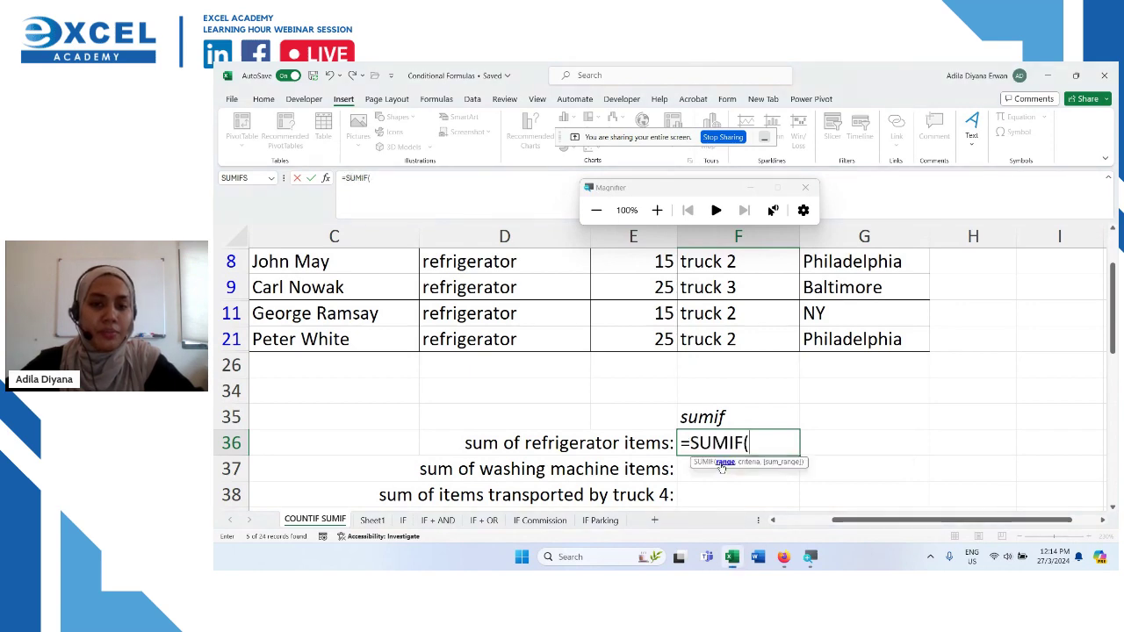
{"action": "left_click", "coordinate": [657, 211]}
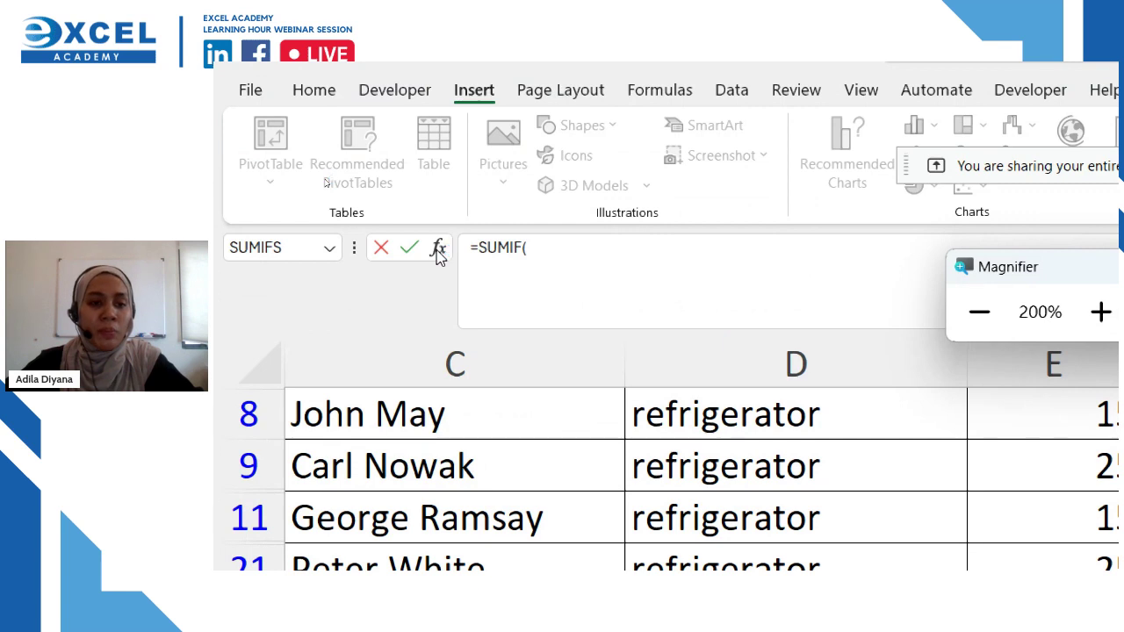
{"action": "left_click", "coordinate": [437, 248]}
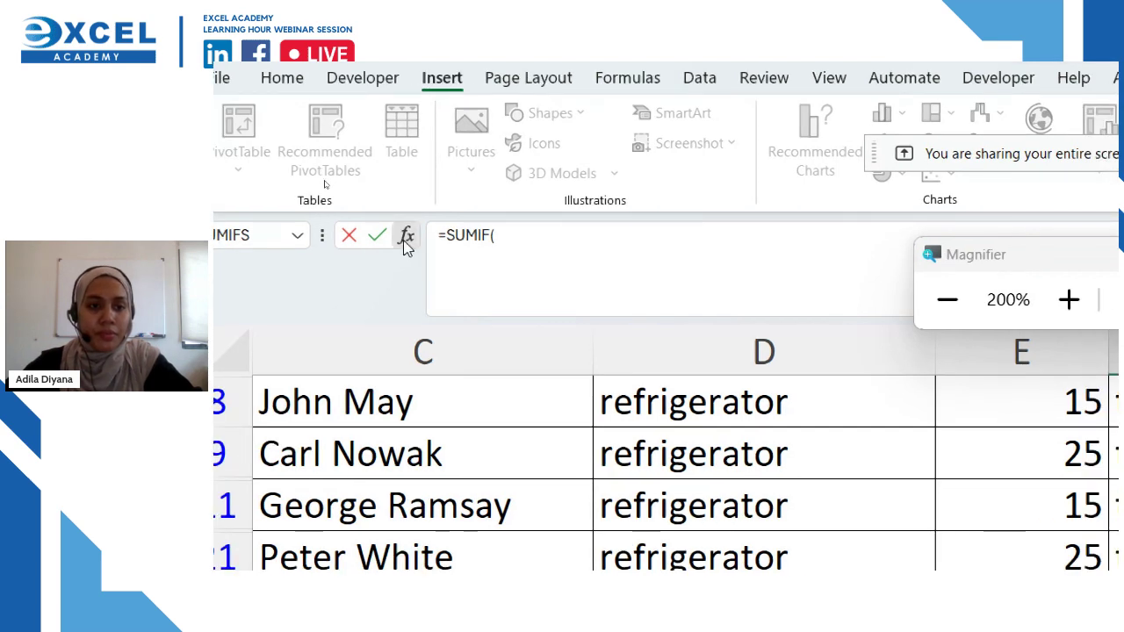
{"action": "left_click", "coordinate": [406, 237]}
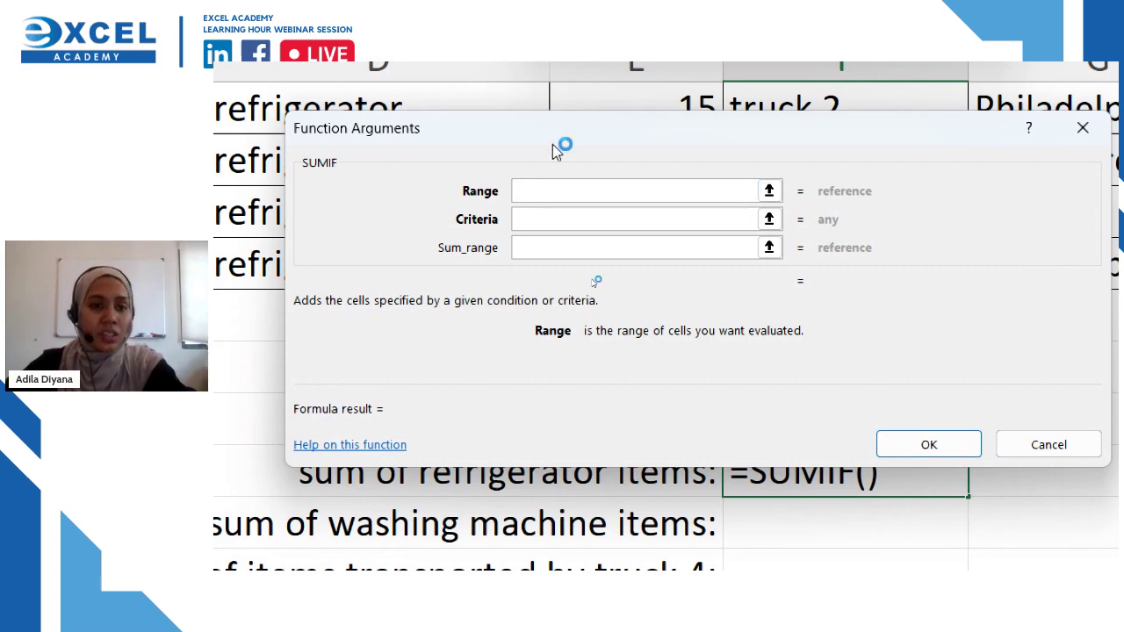
{"action": "left_click_drag", "start_coordinate": [552, 140], "coordinate": [569, 283]}
{"action": "scroll", "coordinate": [425, 191], "scroll_direction": "up", "scroll_amount": 1}
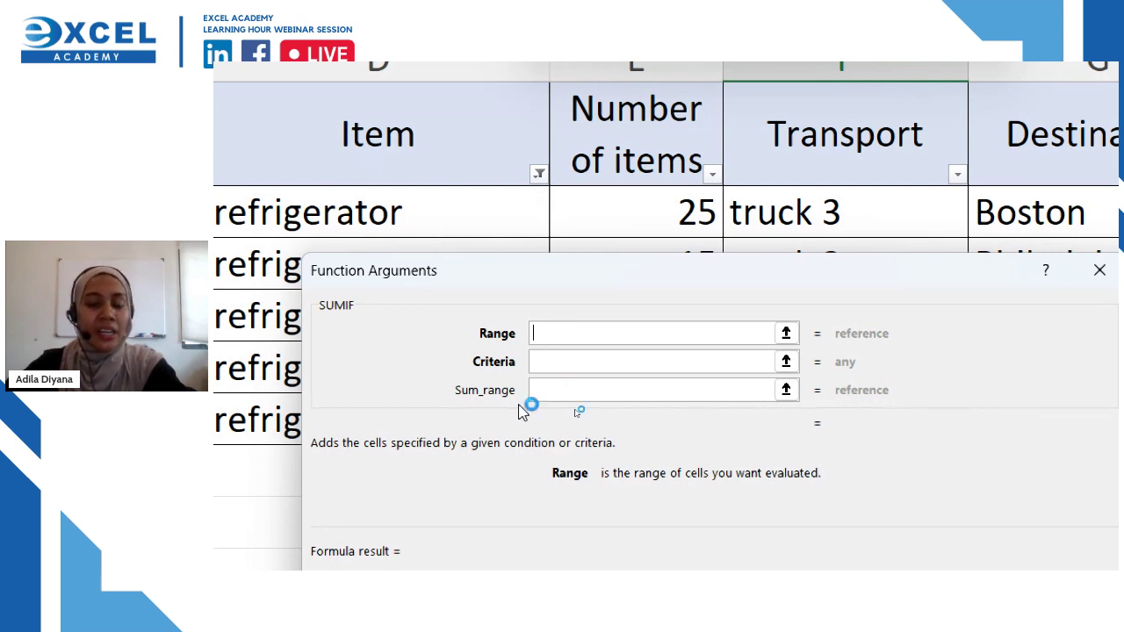
{"action": "left_click", "coordinate": [1078, 275]}
Step: Clear the filter from the Item column and go back to the empty refrigerator sum cell F36
{"action": "left_click", "coordinate": [494, 289]}
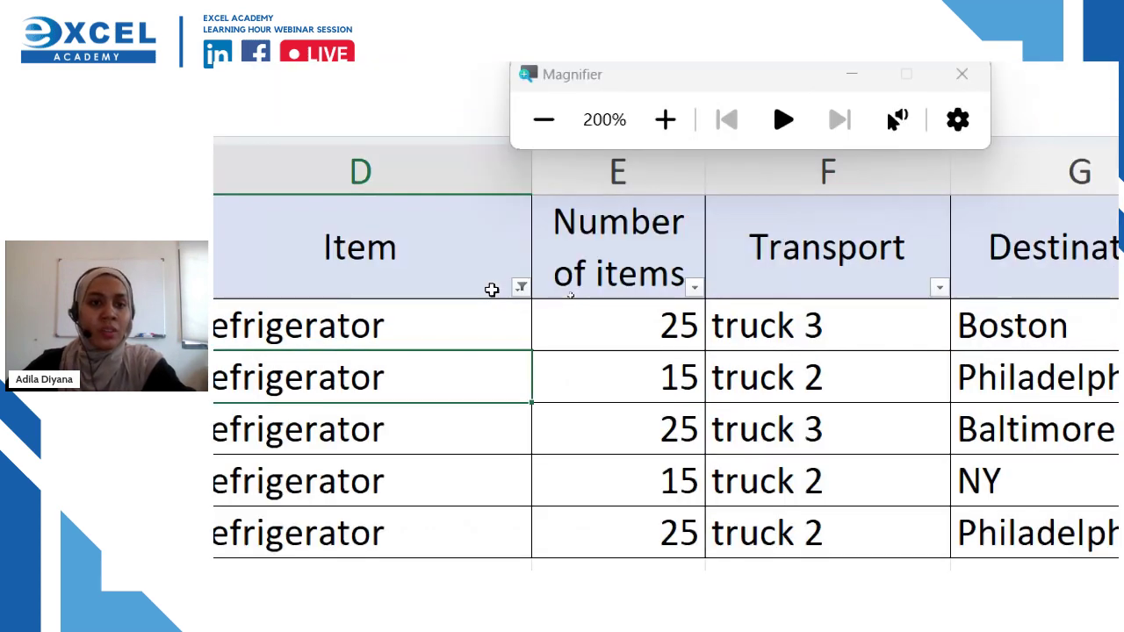
{"action": "left_click", "coordinate": [521, 287]}
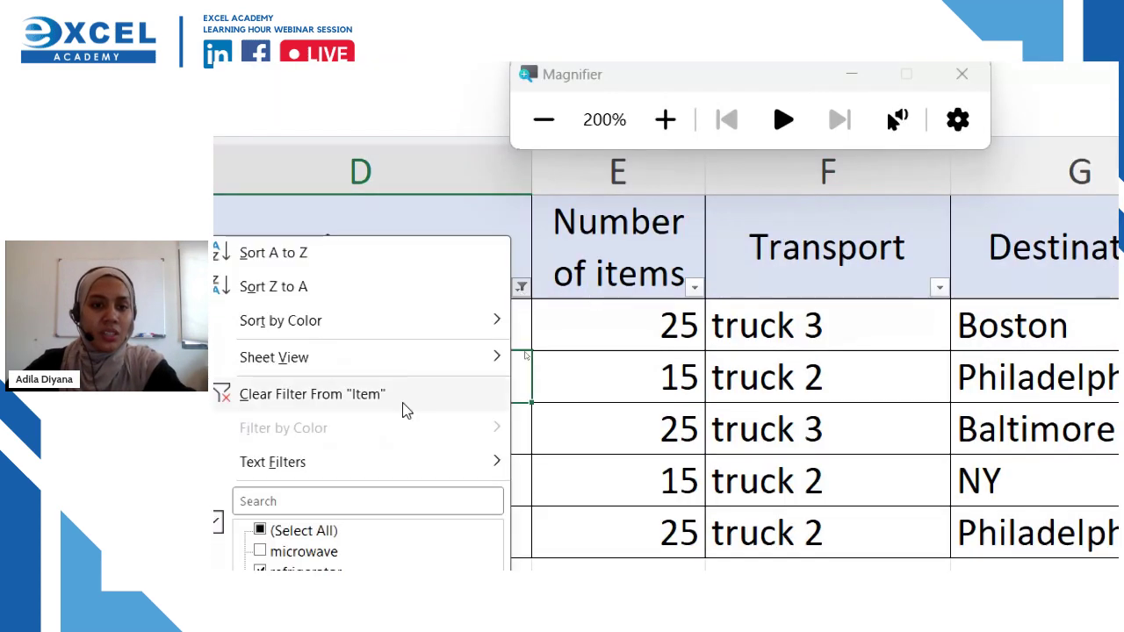
{"action": "left_click", "coordinate": [354, 400]}
{"action": "scroll", "coordinate": [778, 502], "scroll_direction": "down", "scroll_amount": 10}
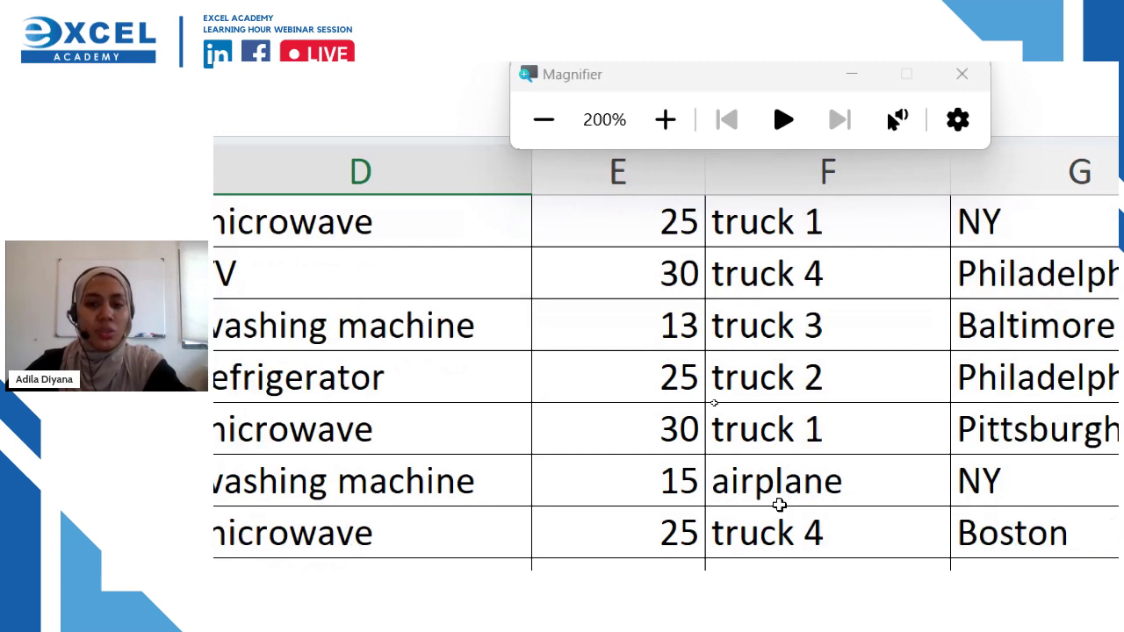
{"action": "scroll", "coordinate": [778, 499], "scroll_direction": "up", "scroll_amount": 2}
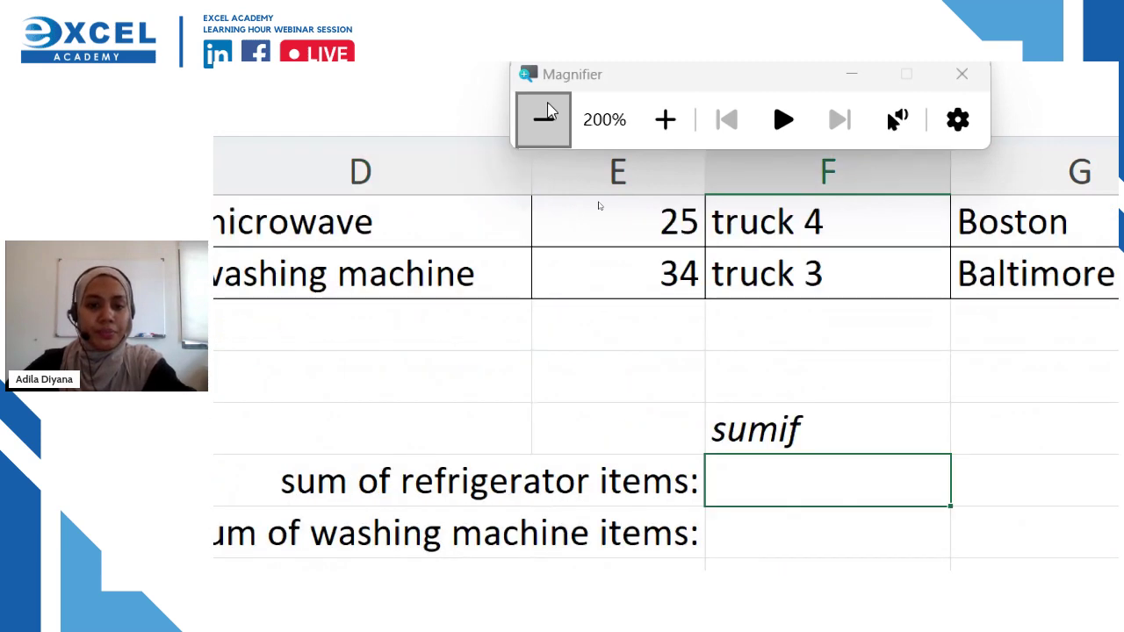
Step: Start a SUMIF formula in F36 with its function arguments open, set Range to D1:D25, and go to Criteria
{"action": "left_click", "coordinate": [544, 120]}
{"action": "left_click", "coordinate": [544, 118]}
{"action": "left_click", "coordinate": [740, 387]}
{"action": "type", "text": "=sumif"}
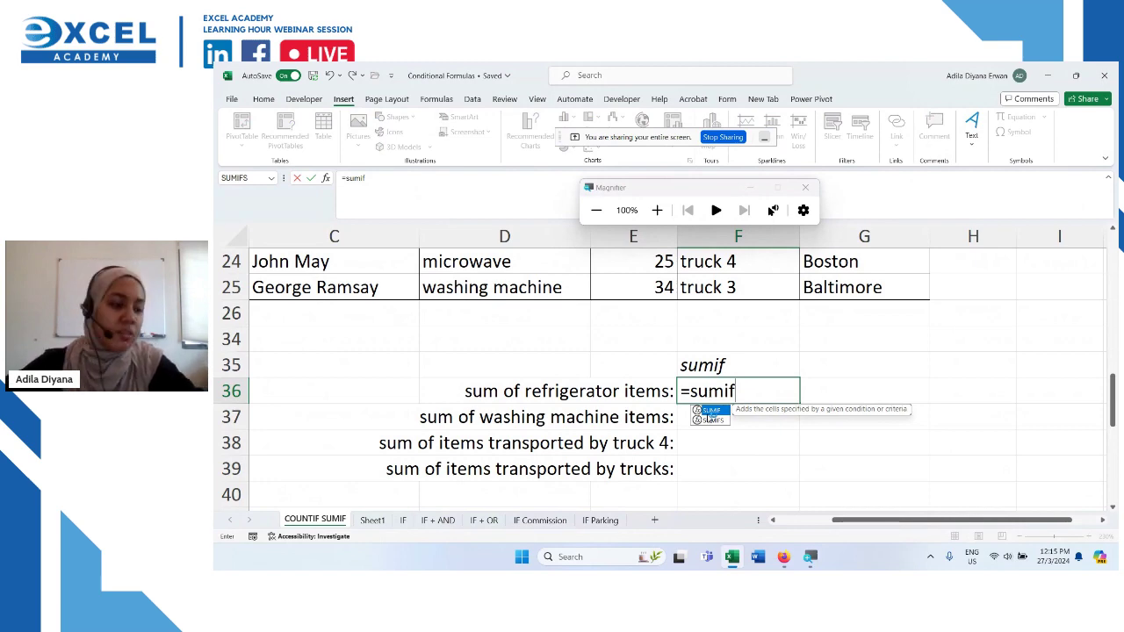
{"action": "key", "text": "Tab"}
{"action": "key", "text": "ctrl+a"}
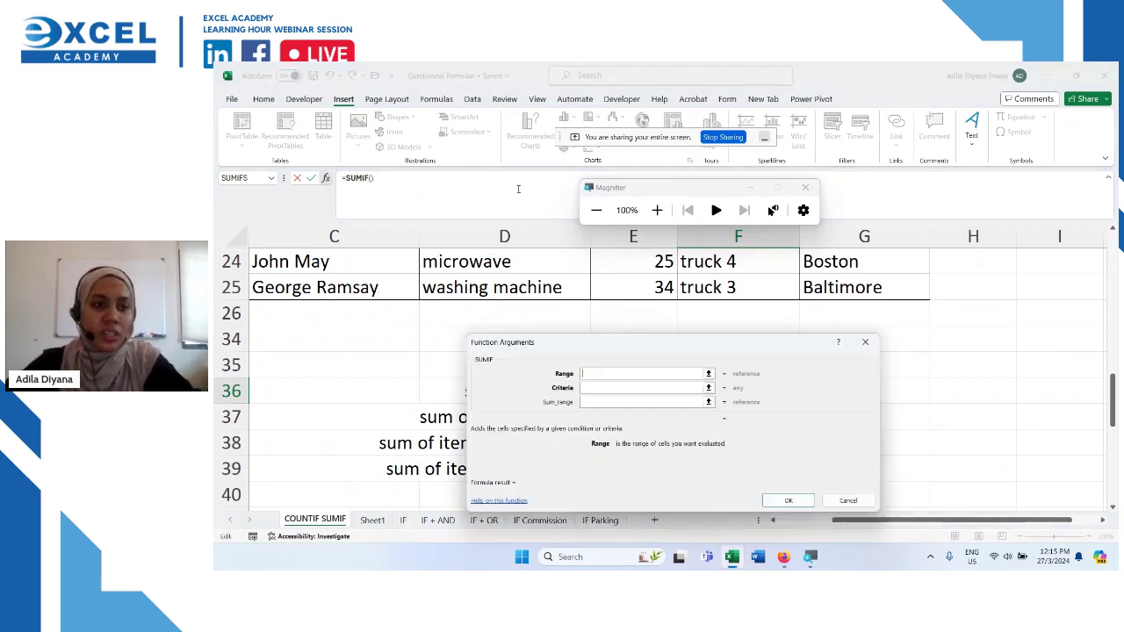
{"action": "left_click", "coordinate": [658, 210]}
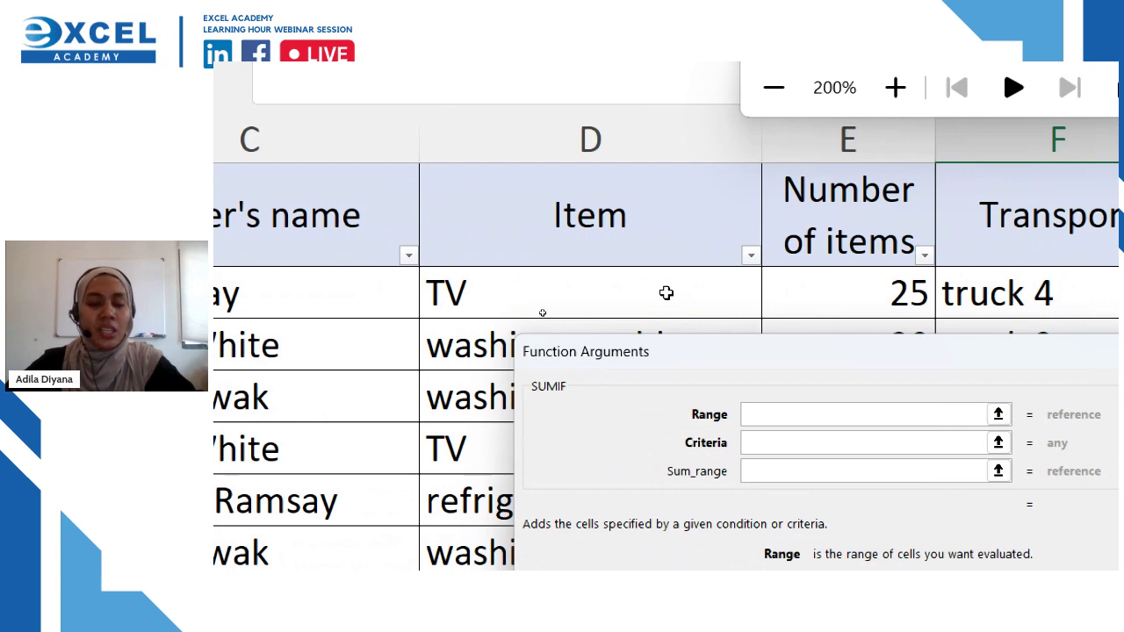
{"action": "left_click", "coordinate": [615, 187]}
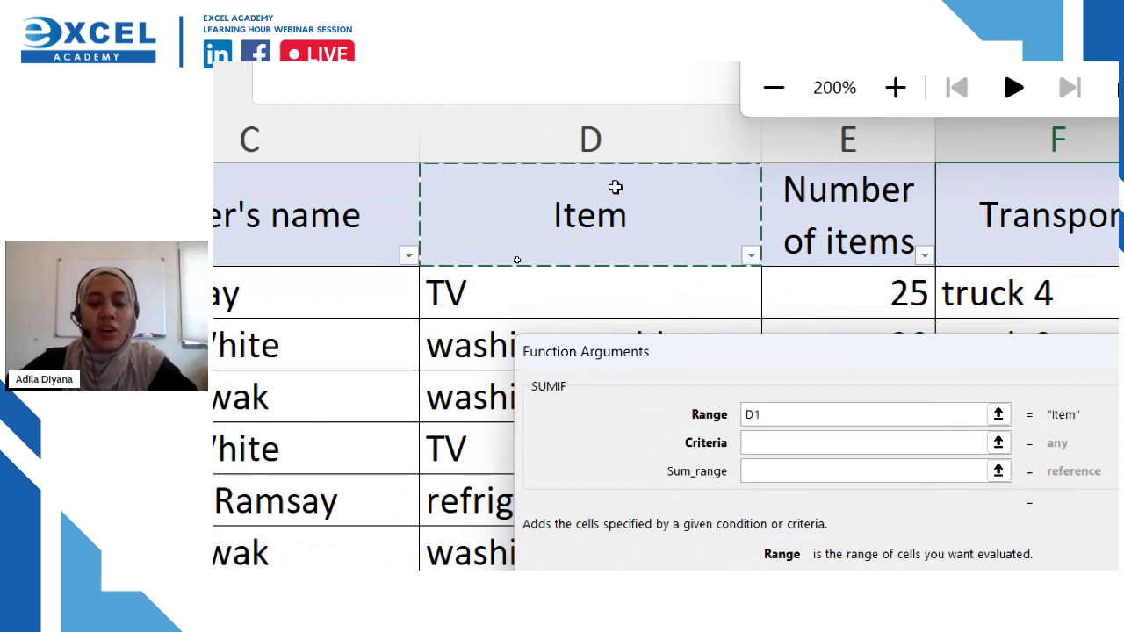
{"action": "key", "text": "ctrl+shift+Down"}
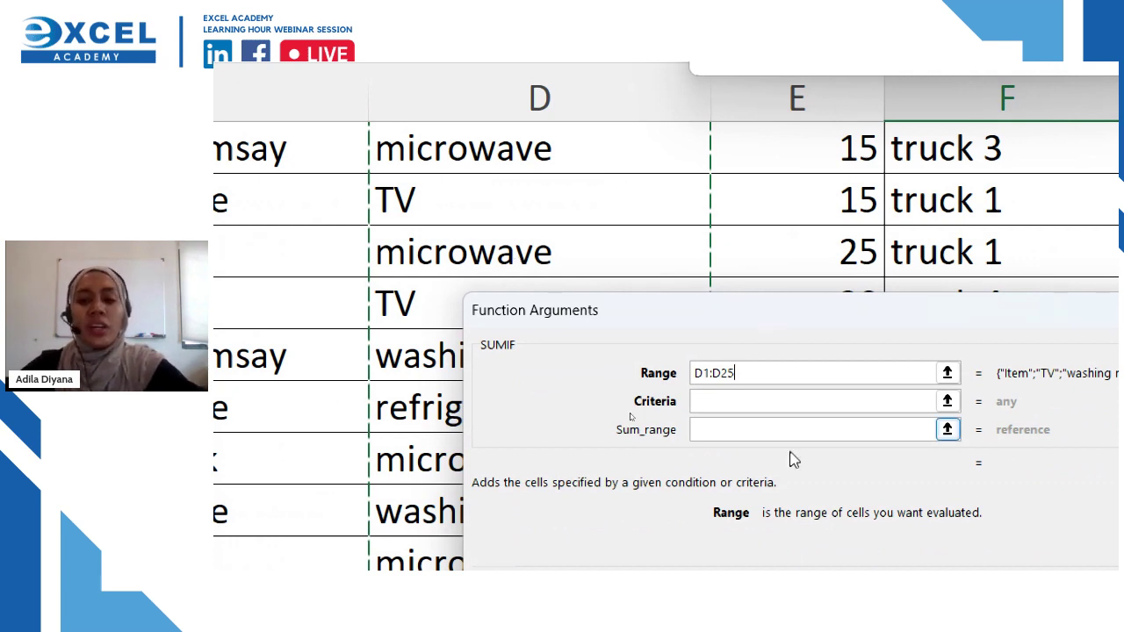
{"action": "left_click", "coordinate": [743, 400]}
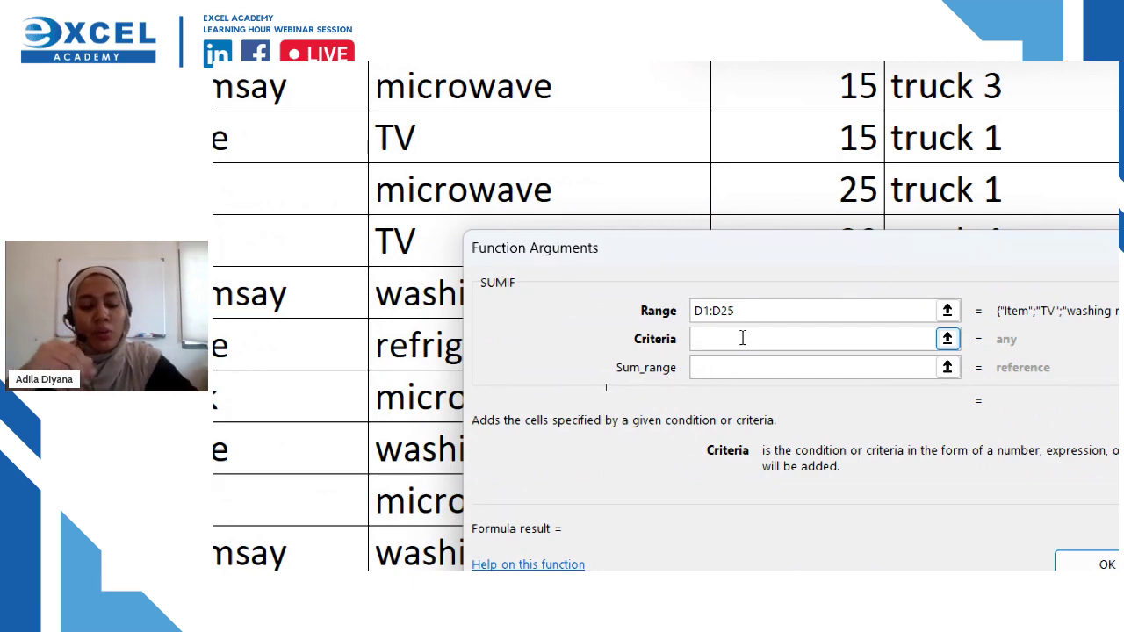
{"action": "type", "text": "refr"}
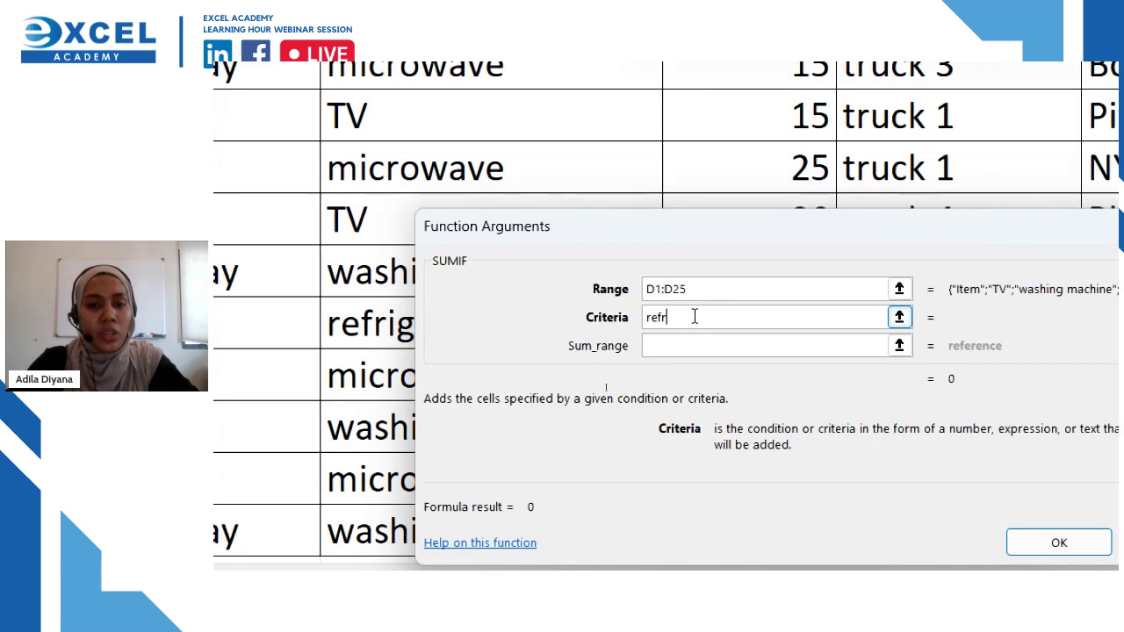
{"action": "type", "text": "igerato"}
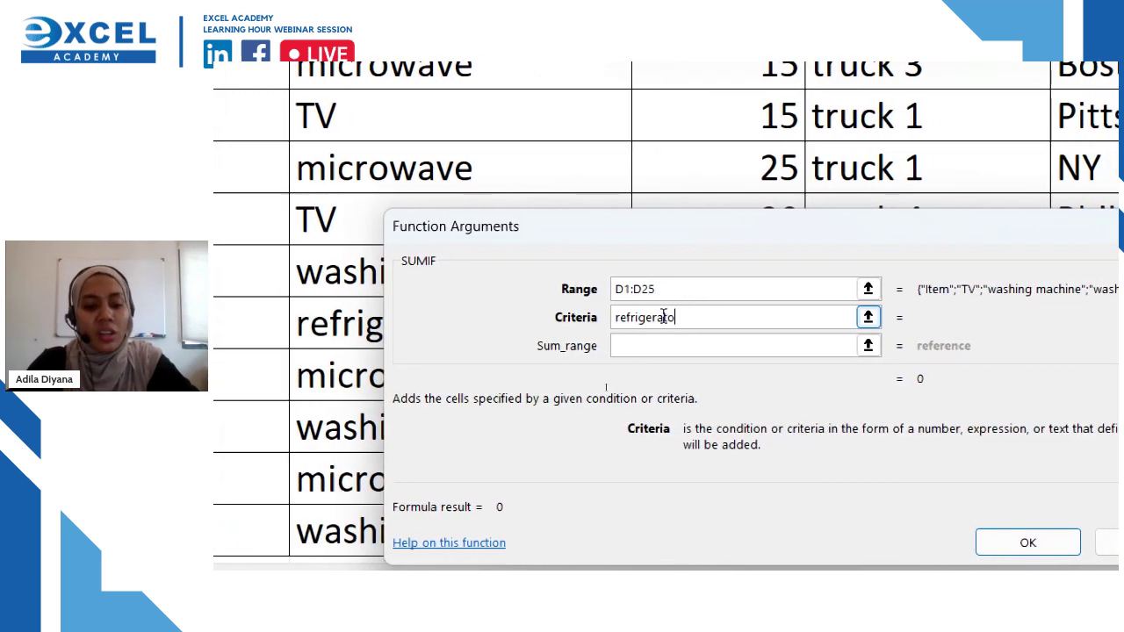
{"action": "key", "text": "BackSpace"}
{"action": "key", "text": "BackSpace"}
{"action": "key", "text": "BackSpace"}
{"action": "key", "text": "BackSpace"}
{"action": "key", "text": "BackSpace"}
{"action": "key", "text": "BackSpace"}
{"action": "key", "text": "BackSpace"}
{"action": "key", "text": "BackSpace"}
{"action": "key", "text": "BackSpace"}
{"action": "key", "text": "BackSpace"}
{"action": "key", "text": "BackSpace"}
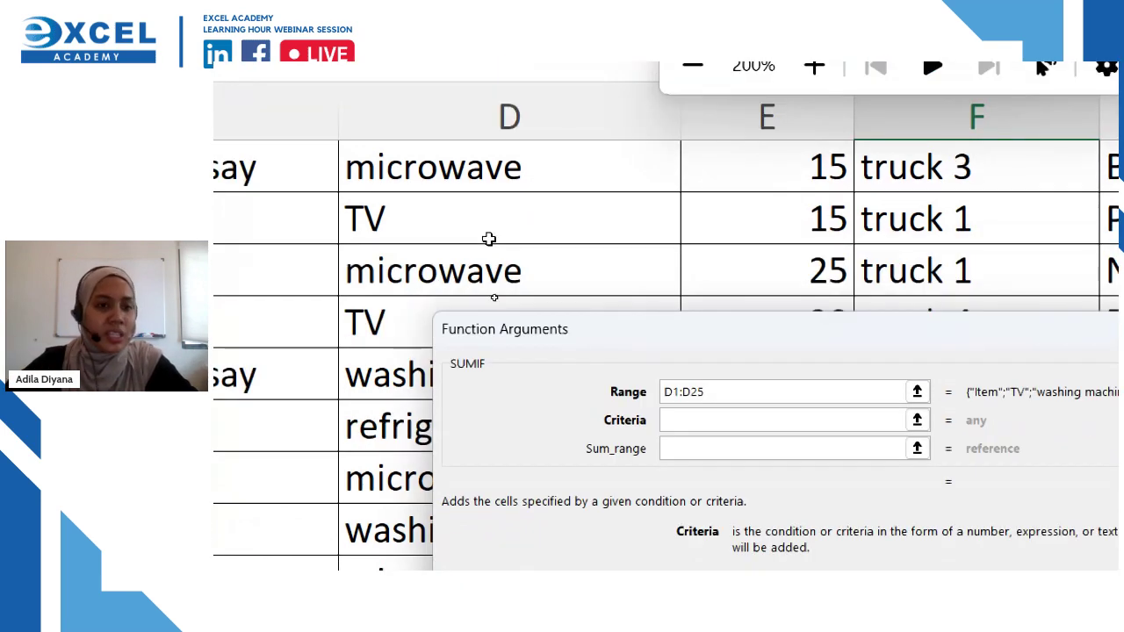
Step: Set the SUMIF criteria to the refrigerator cell D11 from the Item column
{"action": "scroll", "coordinate": [489, 253], "scroll_direction": "up", "scroll_amount": 5}
{"action": "left_click", "coordinate": [495, 211]}
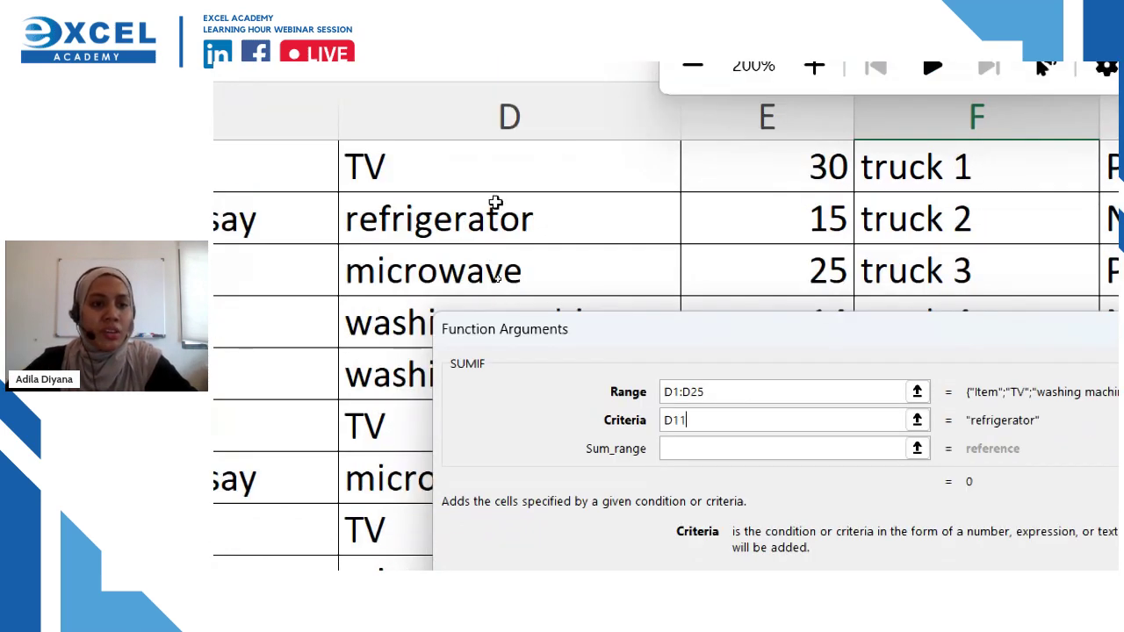
{"action": "scroll", "coordinate": [502, 220], "scroll_direction": "up", "scroll_amount": 1}
{"action": "left_click", "coordinate": [505, 220]}
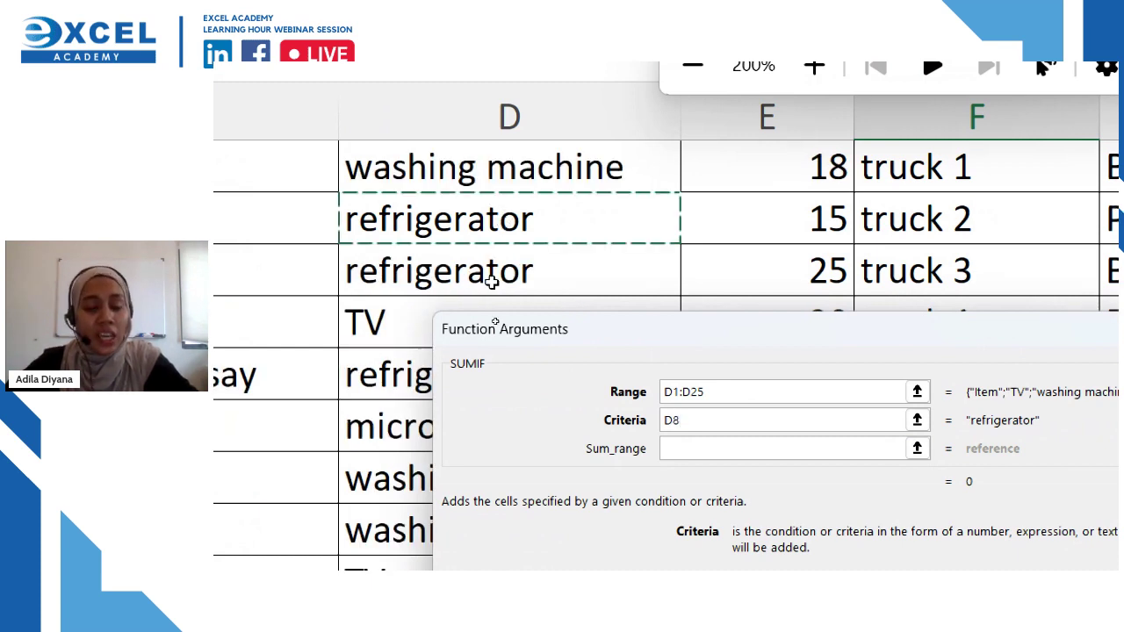
{"action": "left_click", "coordinate": [481, 306]}
{"action": "left_click", "coordinate": [483, 289]}
{"action": "left_click", "coordinate": [397, 389]}
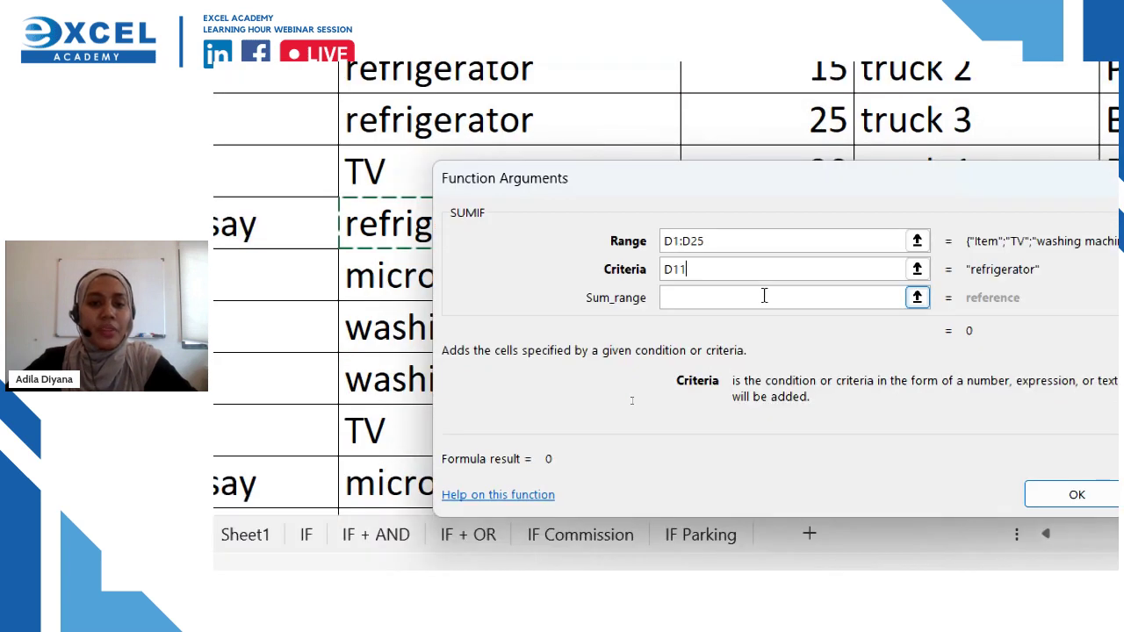
Step: Set the SUMIF sum range to the Number of items column, E1:E25
{"action": "left_click", "coordinate": [764, 448]}
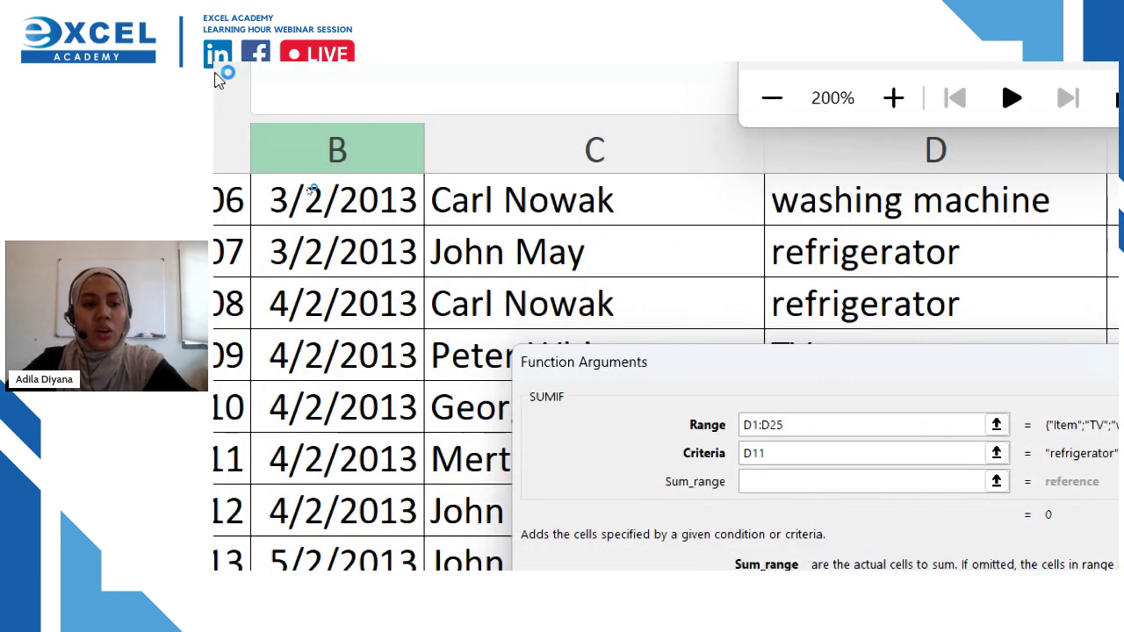
{"action": "scroll", "coordinate": [341, 356], "scroll_direction": "up", "scroll_amount": 2}
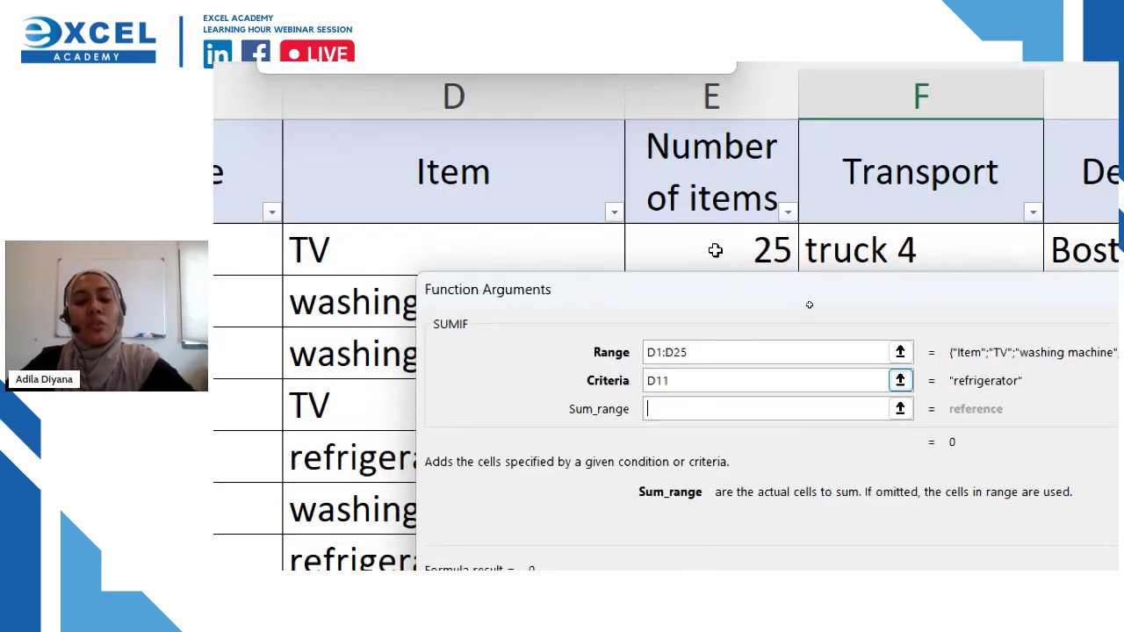
{"action": "left_click", "coordinate": [719, 285]}
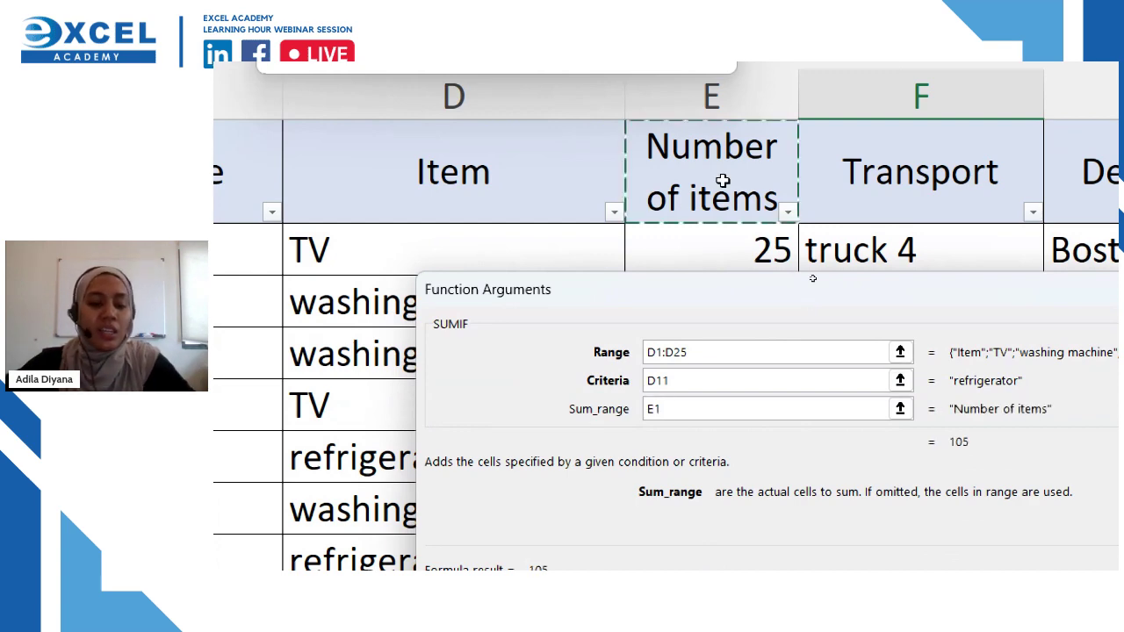
{"action": "key", "text": "ctrl+shift+Down"}
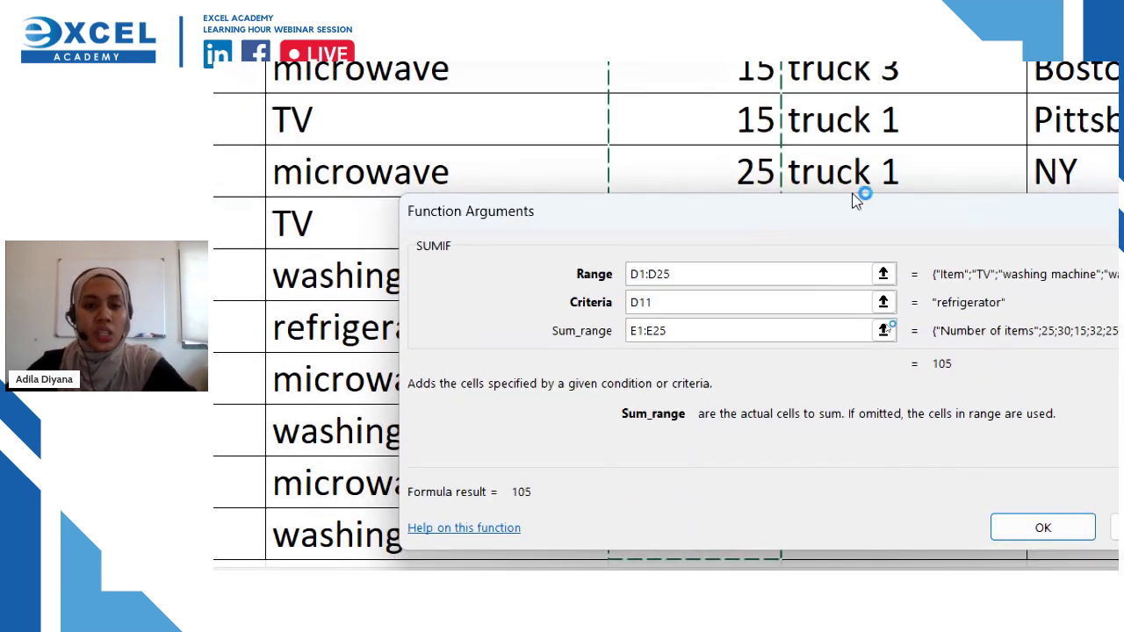
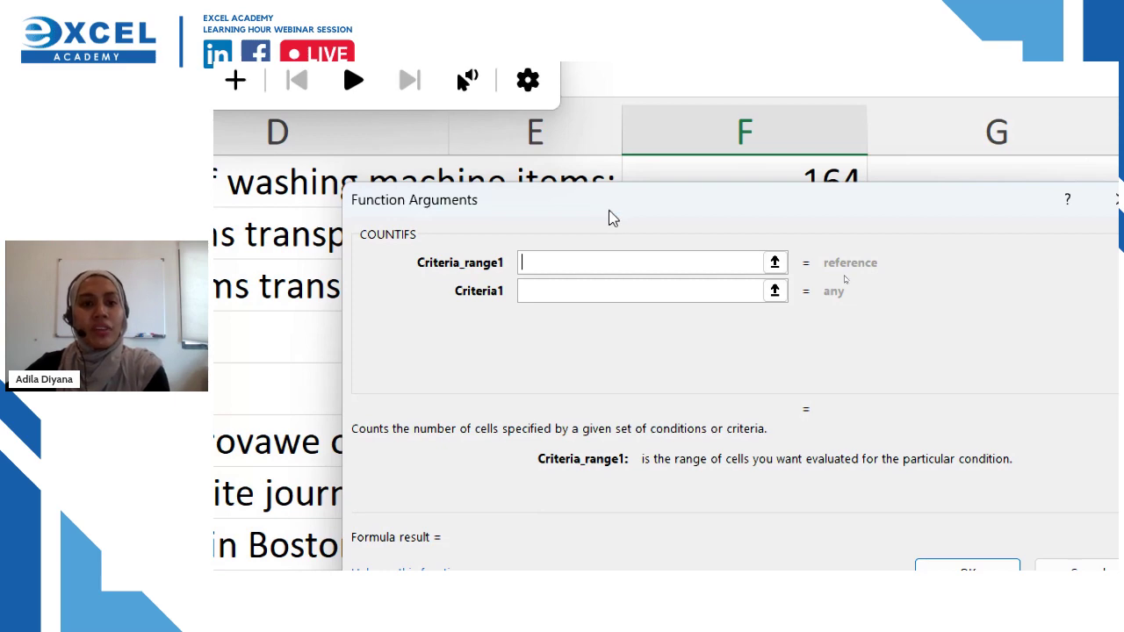
Step: Set the first COUNTIFS criteria range to D1:D25 for the microwave orders in Boston, and go to Criteria1
{"action": "left_click_drag", "start_coordinate": [612, 218], "coordinate": [606, 154]}
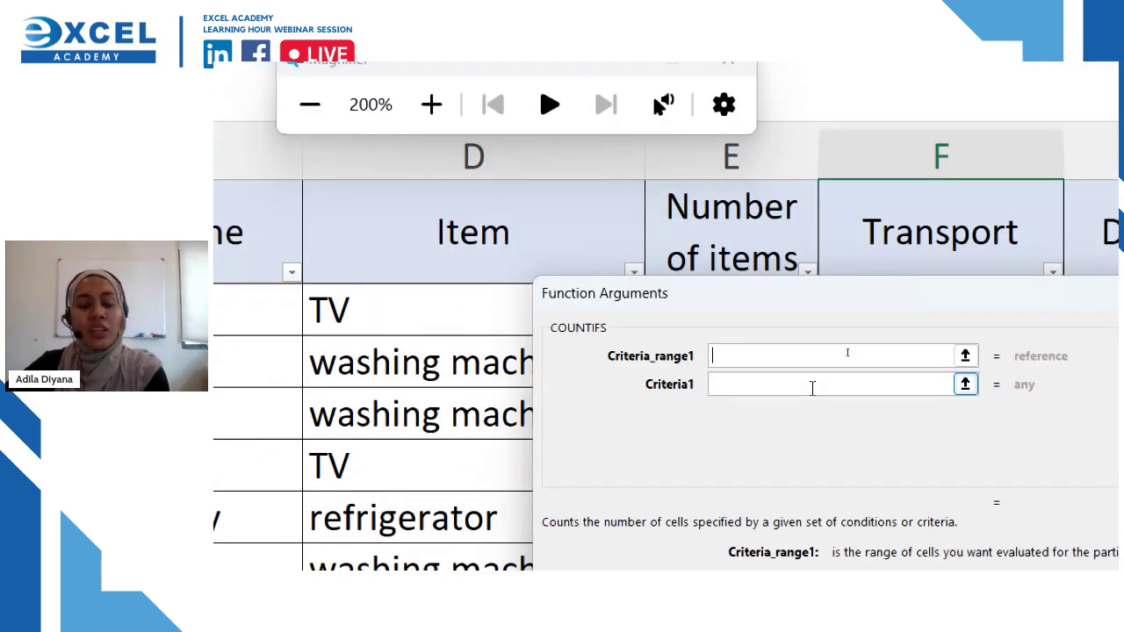
{"action": "left_click", "coordinate": [457, 138]}
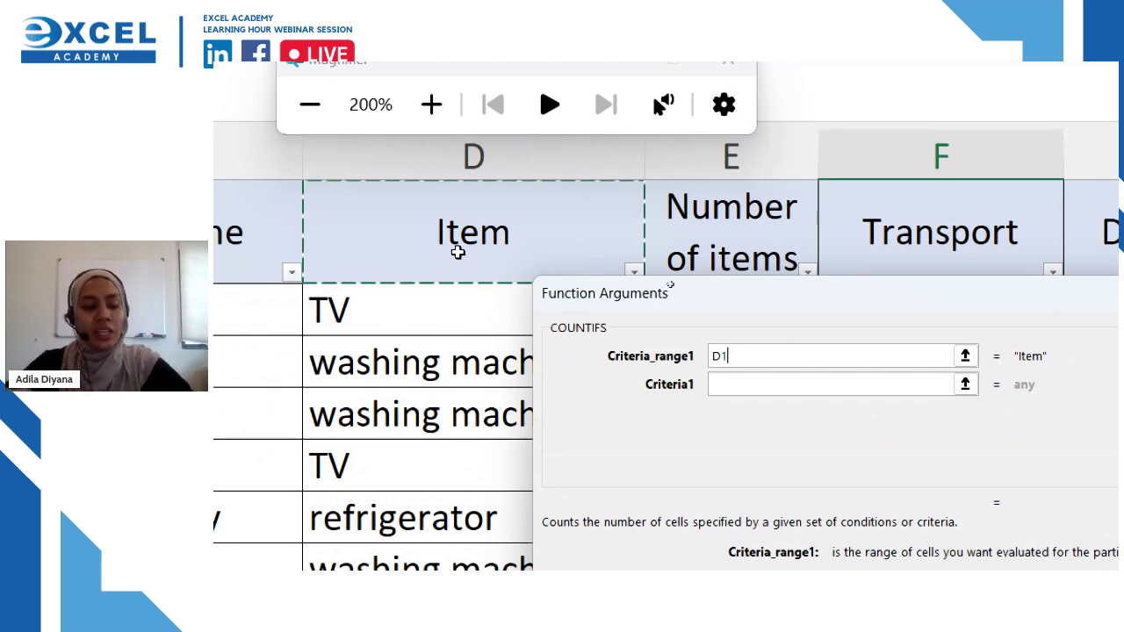
{"action": "key", "text": "ctrl+shift+Down"}
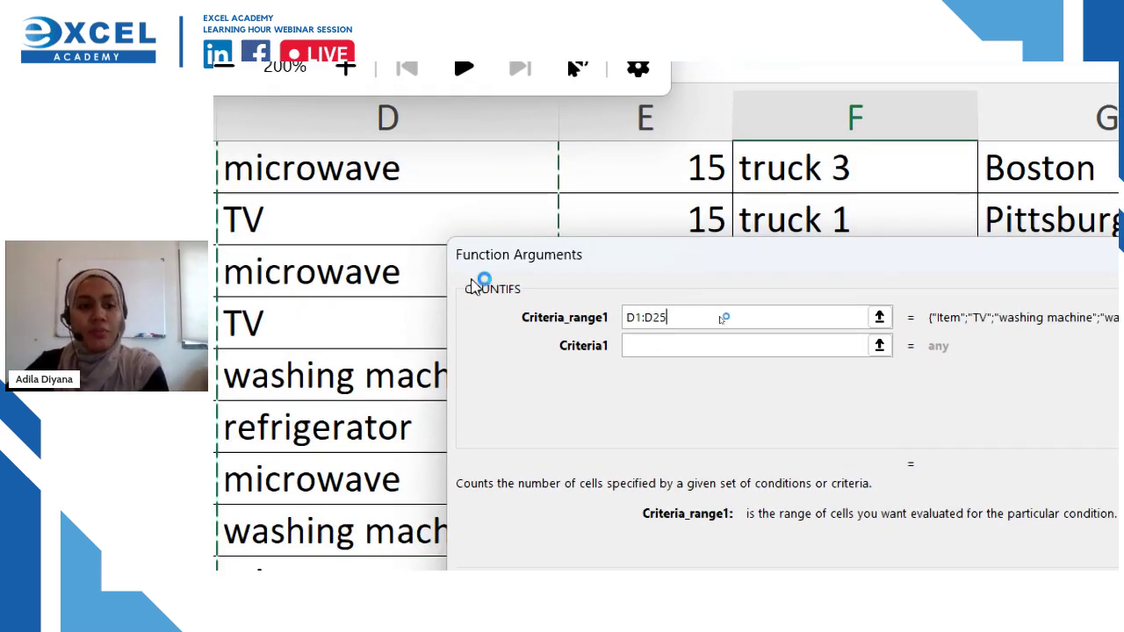
{"action": "scroll", "coordinate": [316, 329], "scroll_direction": "down", "scroll_amount": 1}
{"action": "scroll", "coordinate": [315, 328], "scroll_direction": "down", "scroll_amount": 2}
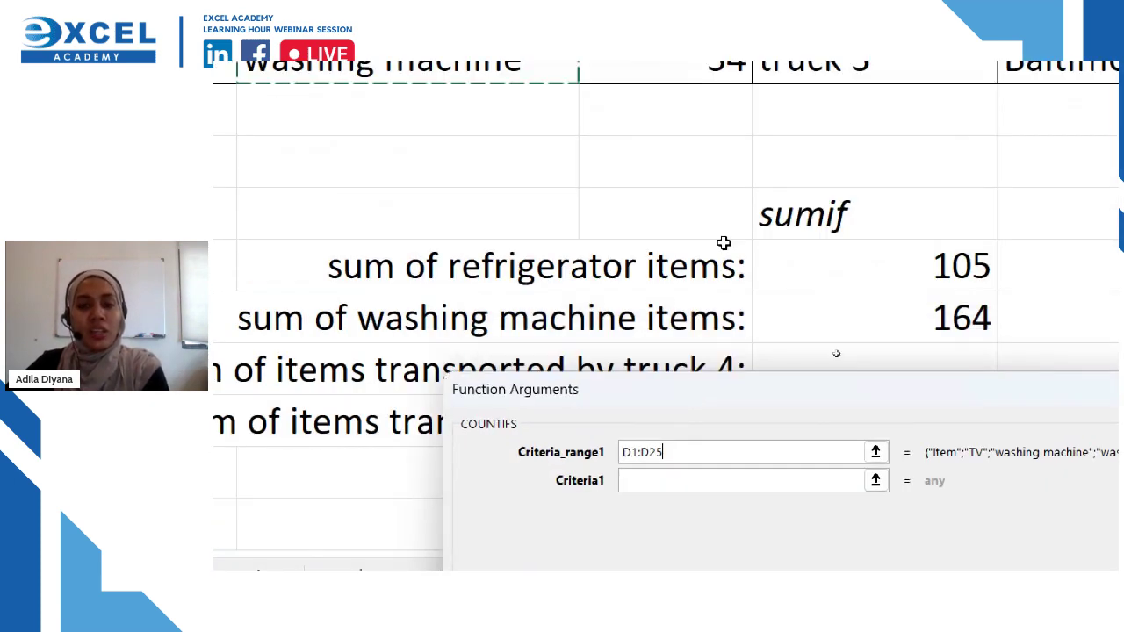
{"action": "scroll", "coordinate": [724, 243], "scroll_direction": "down", "scroll_amount": 2}
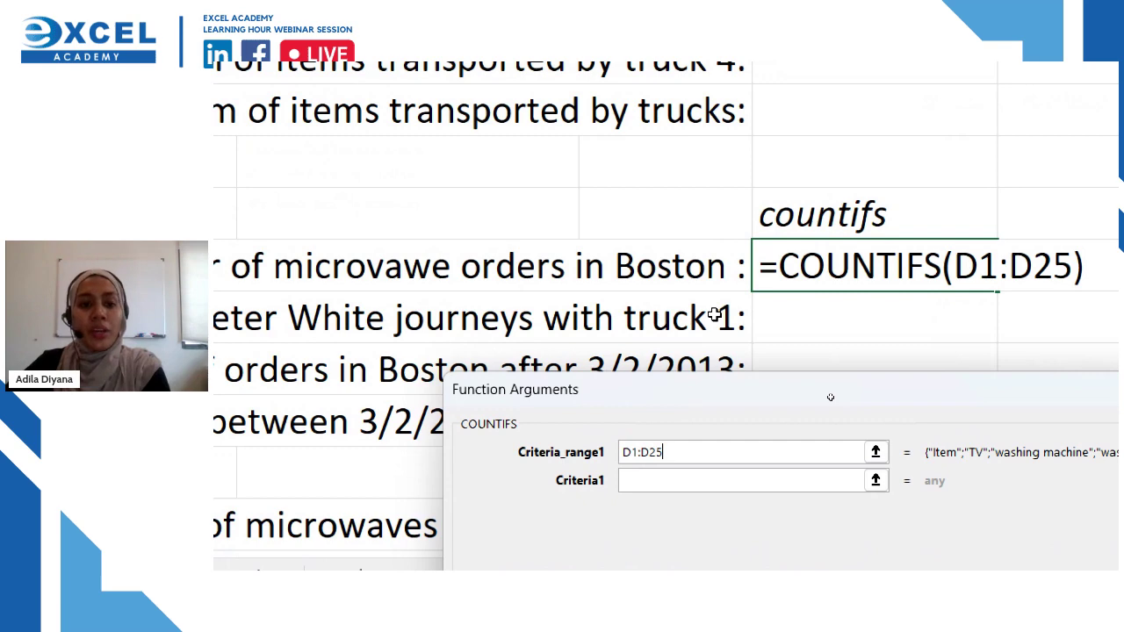
{"action": "left_click_drag", "start_coordinate": [830, 397], "coordinate": [874, 111]}
{"action": "left_click", "coordinate": [704, 194]}
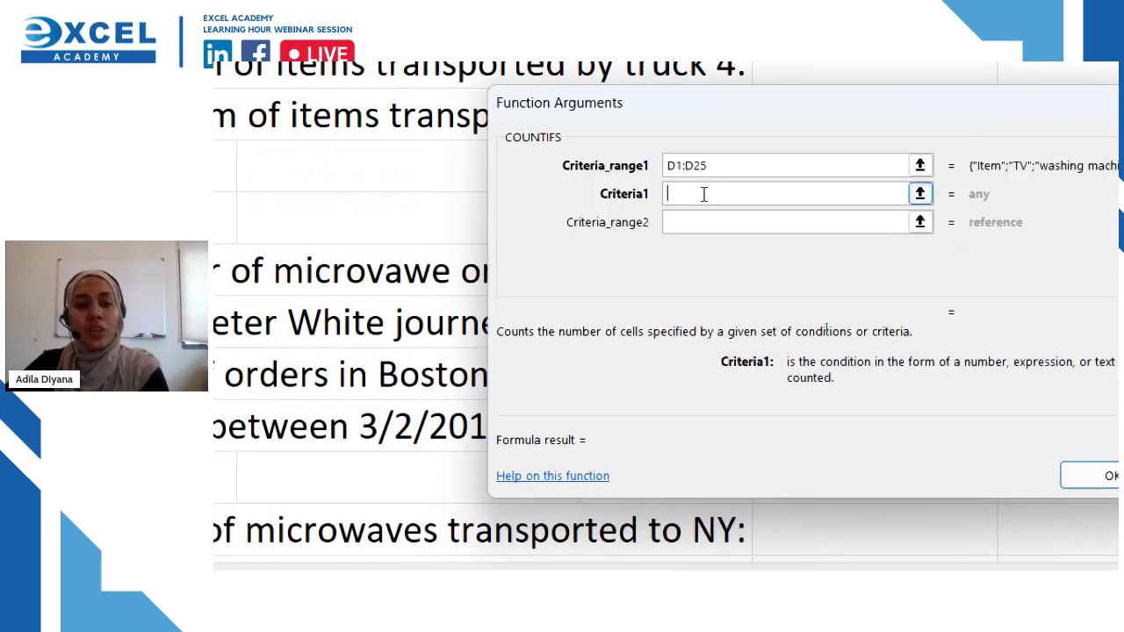
{"action": "type", "text": "microwa"}
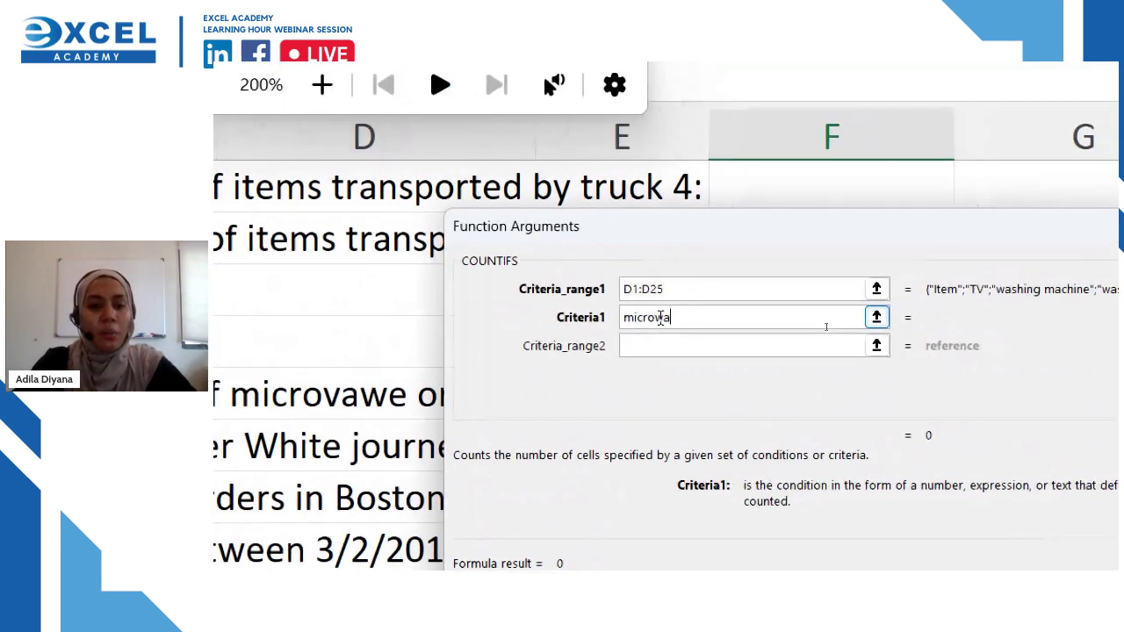
{"action": "key", "text": "BackSpace"}
{"action": "key", "text": "BackSpace"}
{"action": "key", "text": "BackSpace"}
{"action": "key", "text": "BackSpace"}
{"action": "key", "text": "BackSpace"}
{"action": "key", "text": "BackSpace"}
{"action": "key", "text": "BackSpace"}
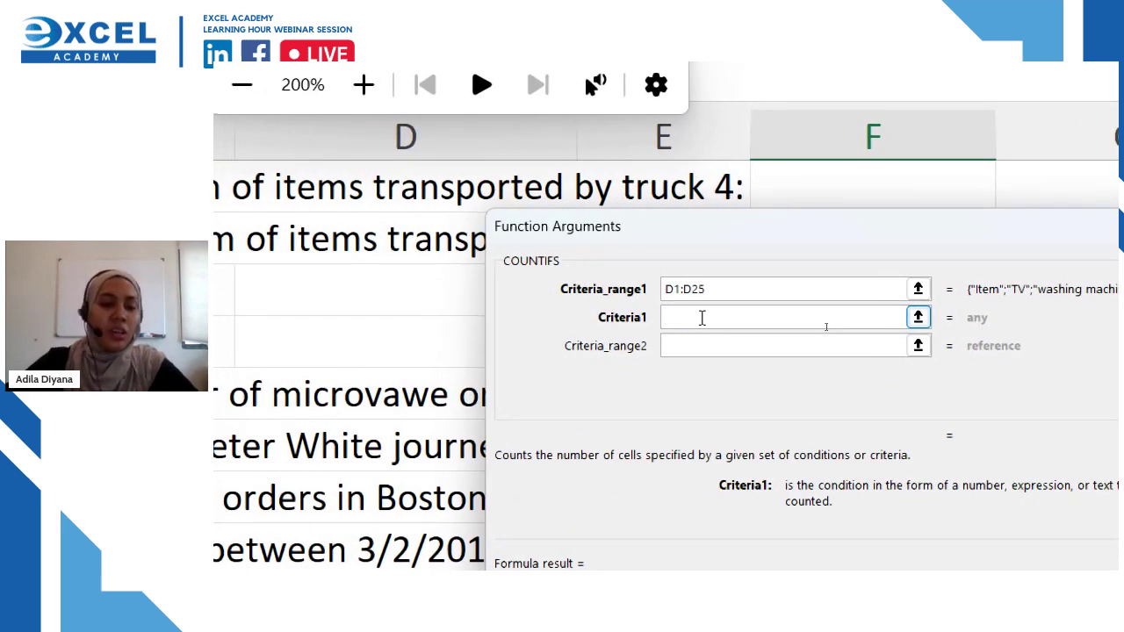
Step: Set the first COUNTIFS criterion to the microwave cell D12 from the Item column
{"action": "scroll", "coordinate": [404, 360], "scroll_direction": "up", "scroll_amount": 5}
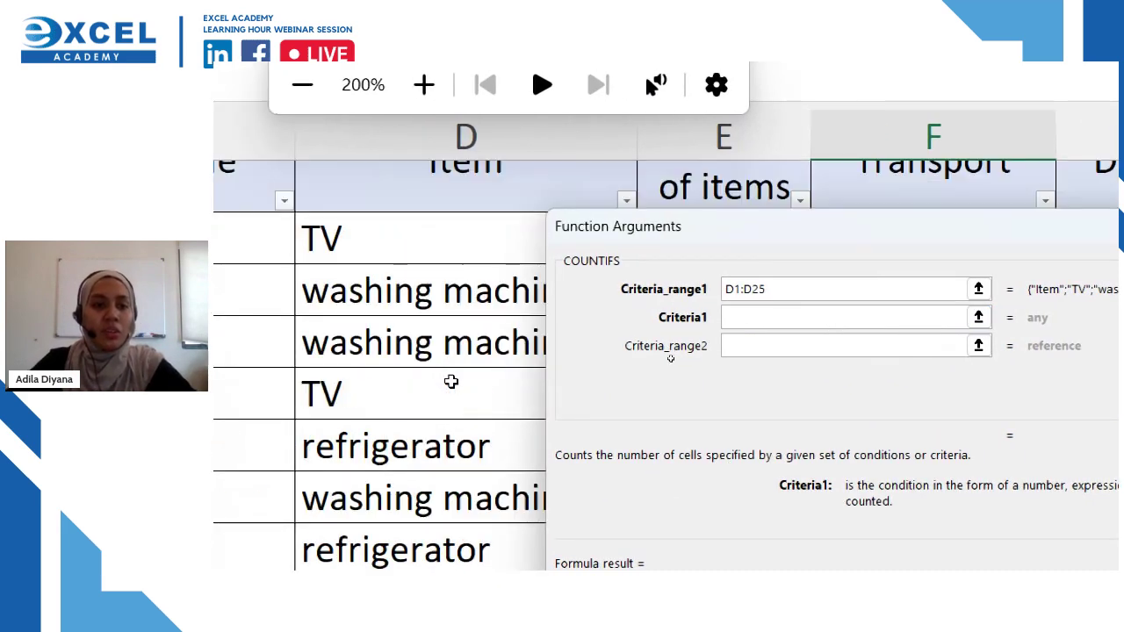
{"action": "scroll", "coordinate": [452, 367], "scroll_direction": "down", "scroll_amount": 3}
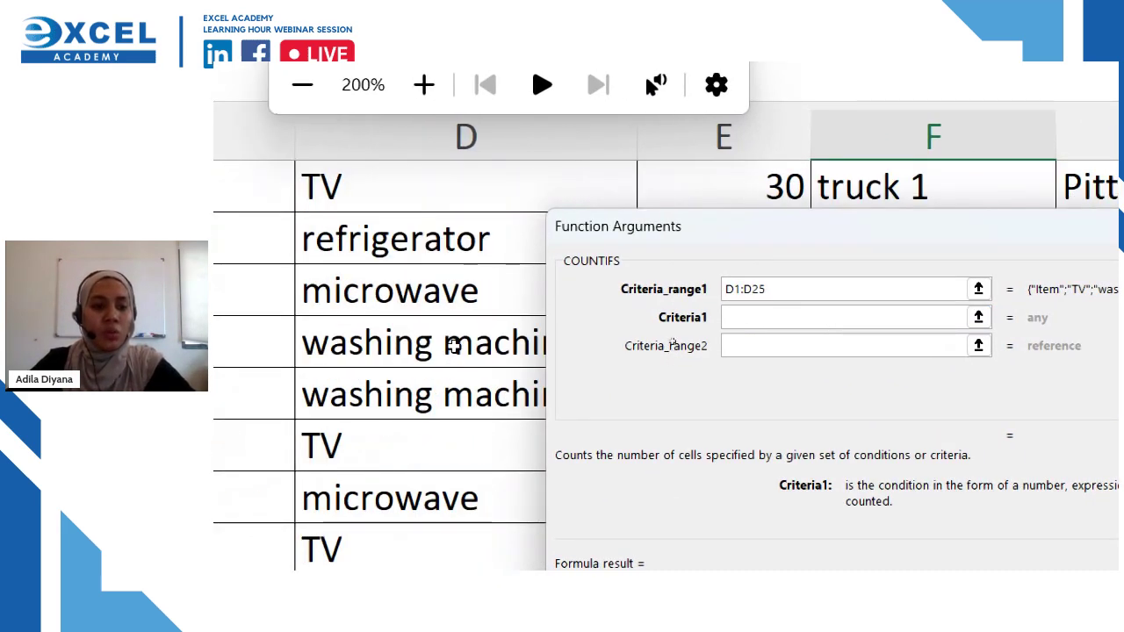
{"action": "left_click", "coordinate": [458, 293]}
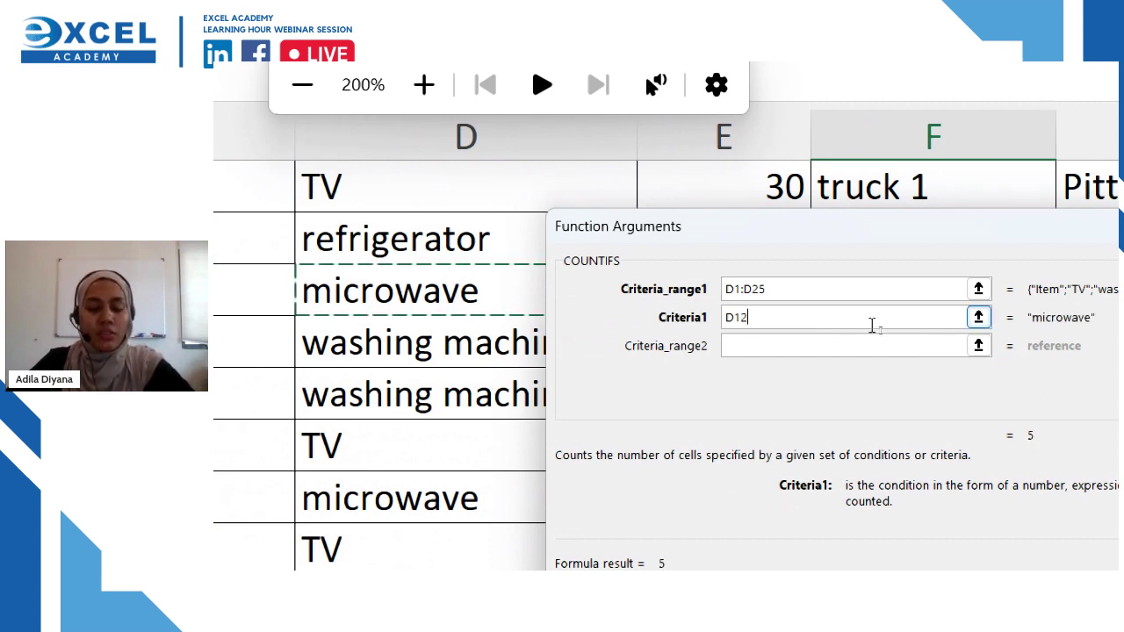
Step: Set the second COUNTIFS criteria range to the Destination column, G1:G25
{"action": "left_click", "coordinate": [808, 346]}
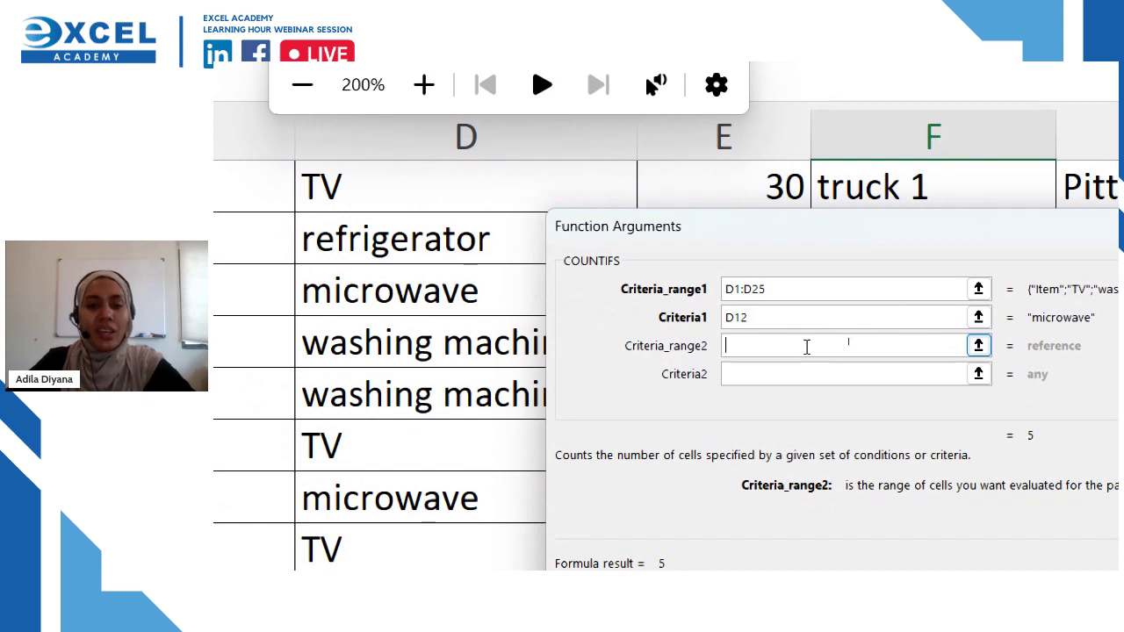
{"action": "left_click", "coordinate": [707, 349]}
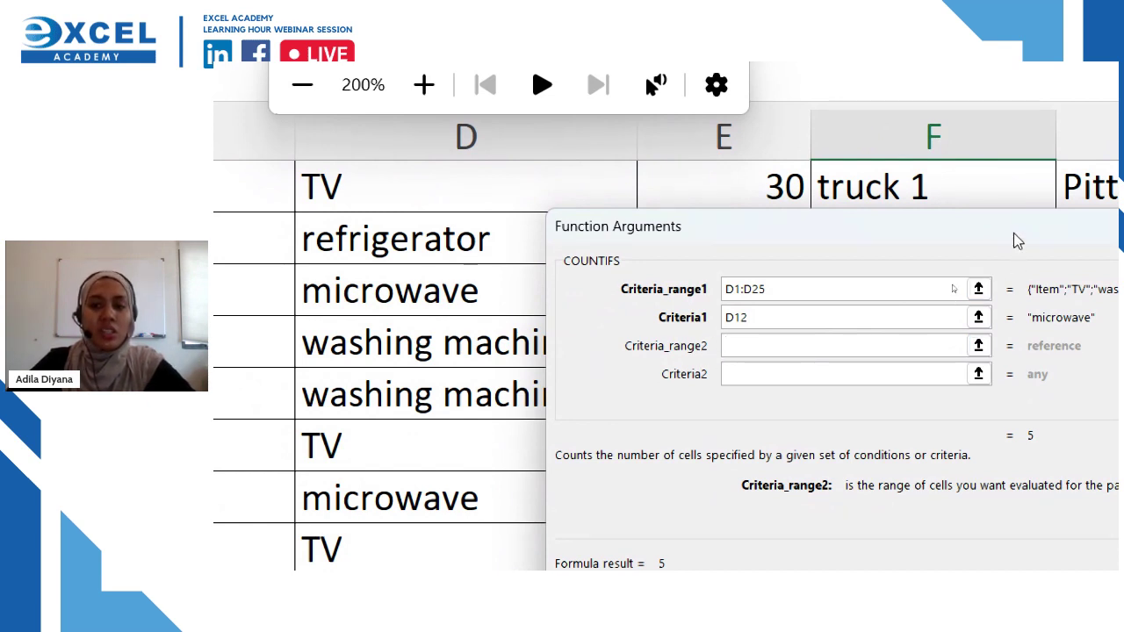
{"action": "left_click_drag", "start_coordinate": [1013, 233], "coordinate": [1051, 281]}
{"action": "scroll", "coordinate": [1045, 211], "scroll_direction": "up", "scroll_amount": 5}
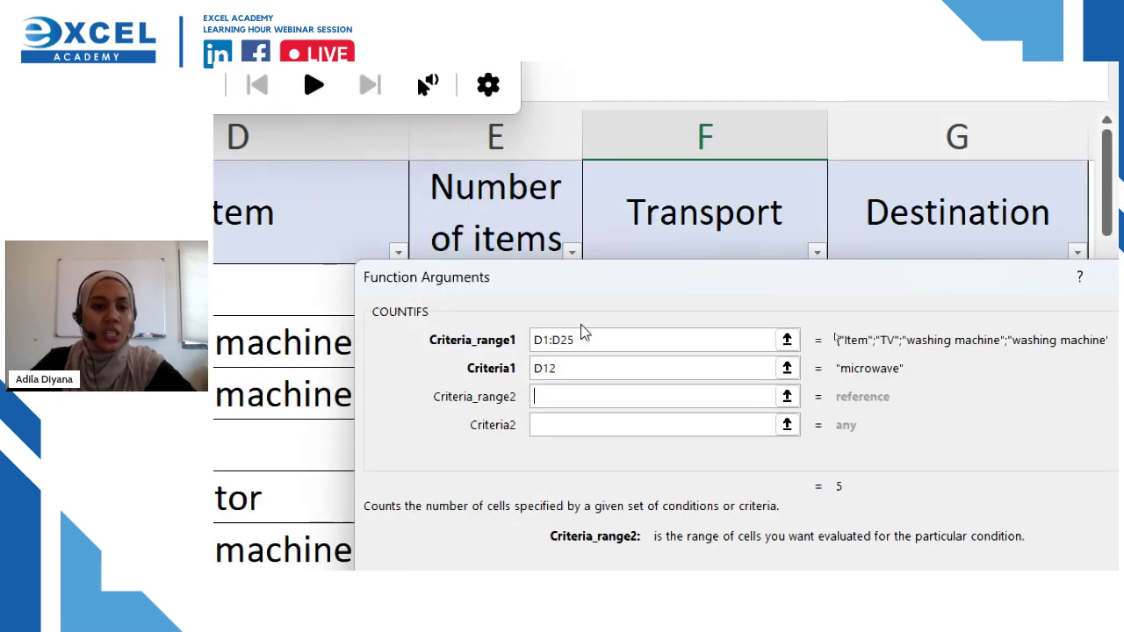
{"action": "left_click", "coordinate": [366, 394]}
{"action": "left_click", "coordinate": [529, 397]}
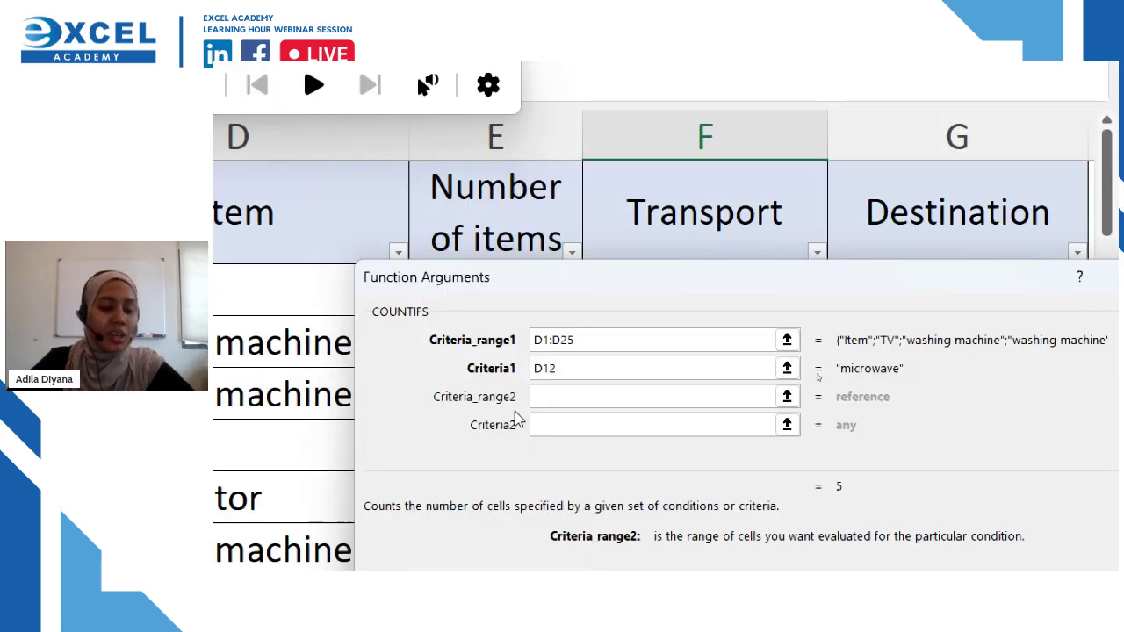
{"action": "left_click", "coordinate": [492, 407]}
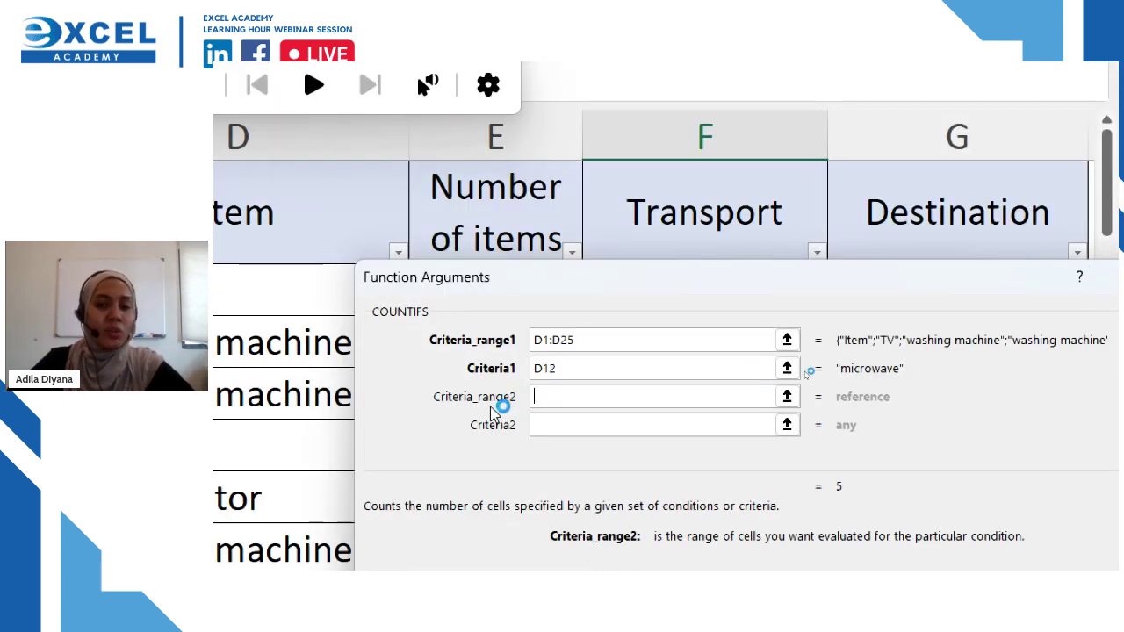
{"action": "left_click", "coordinate": [919, 197]}
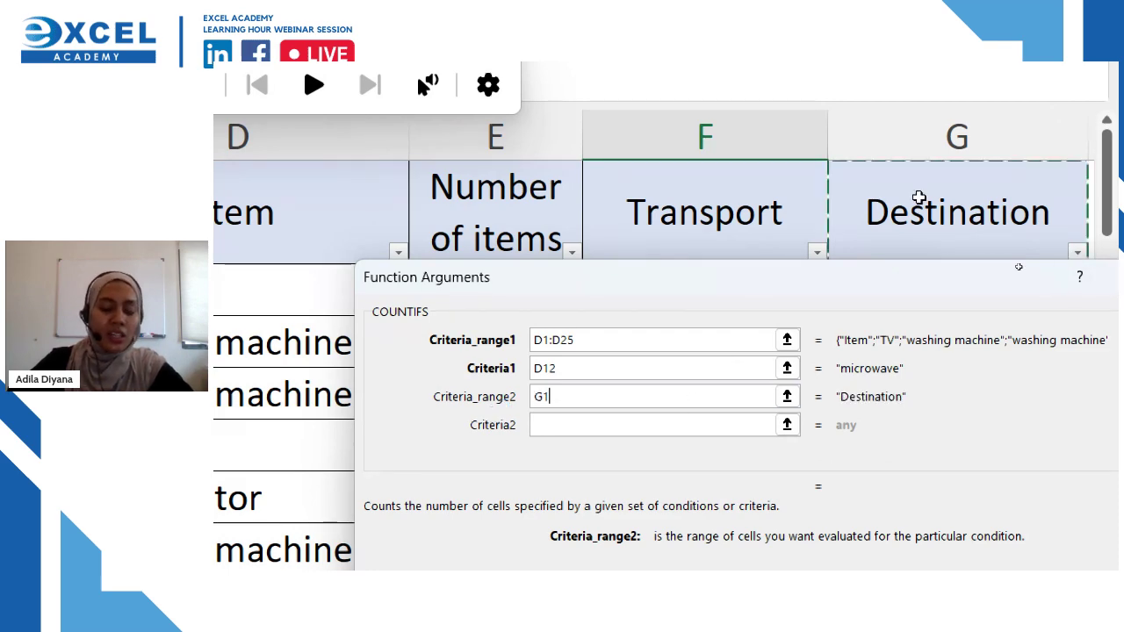
{"action": "key", "text": "ctrl+shift+Down"}
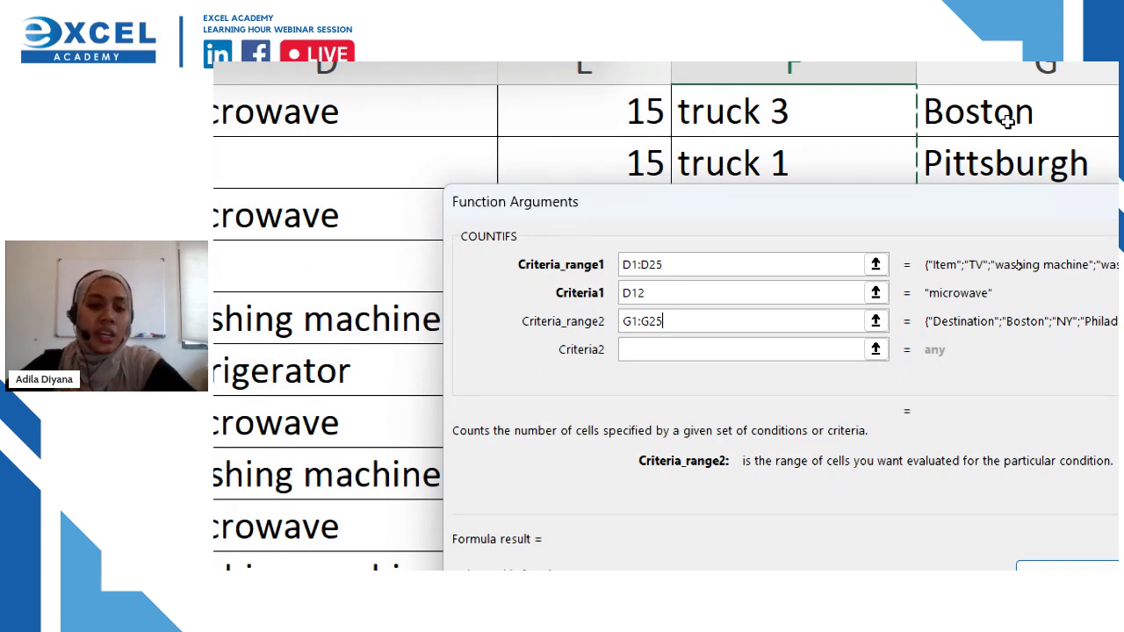
Step: Set the second COUNTIFS criterion to the Boston cell G16 and complete the microwave orders formula
{"action": "left_click", "coordinate": [629, 350]}
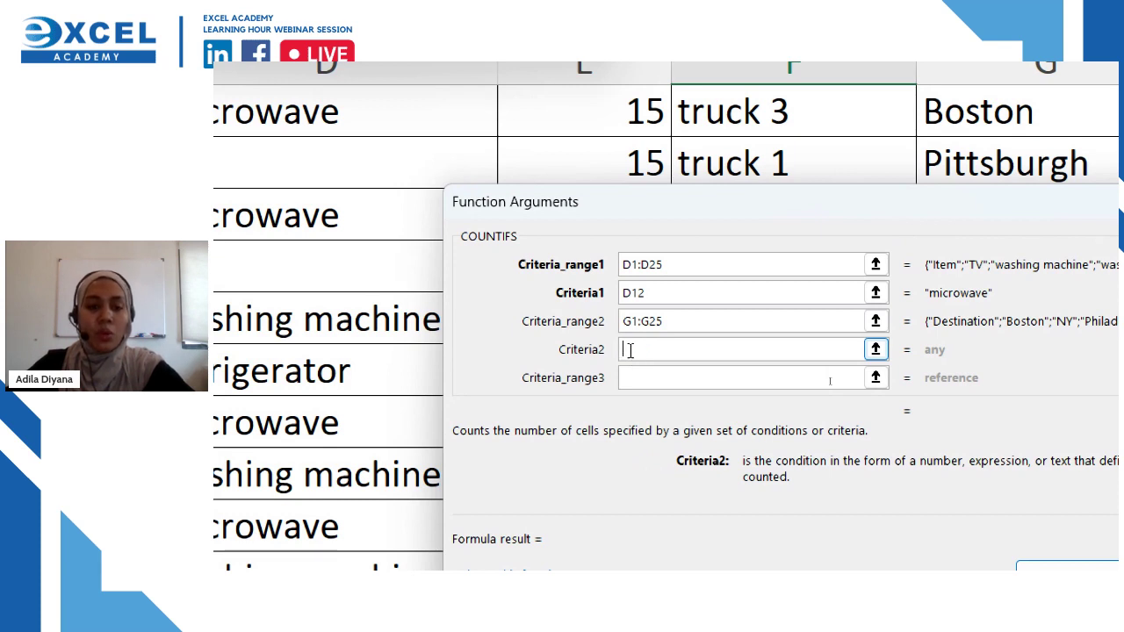
{"action": "left_click", "coordinate": [916, 107]}
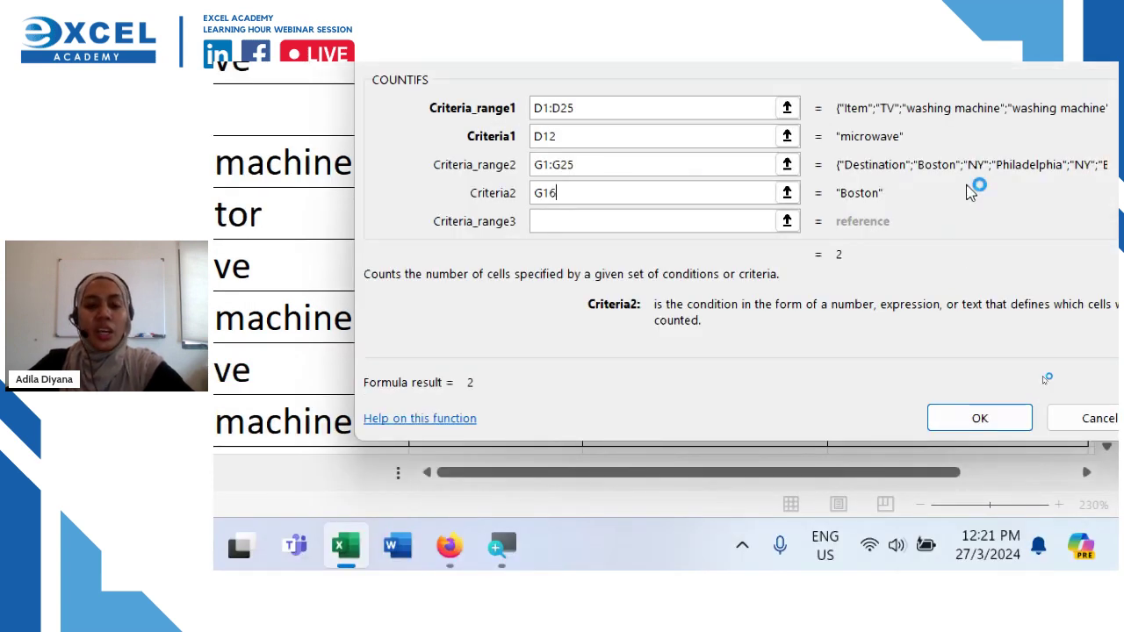
{"action": "left_click", "coordinate": [980, 419]}
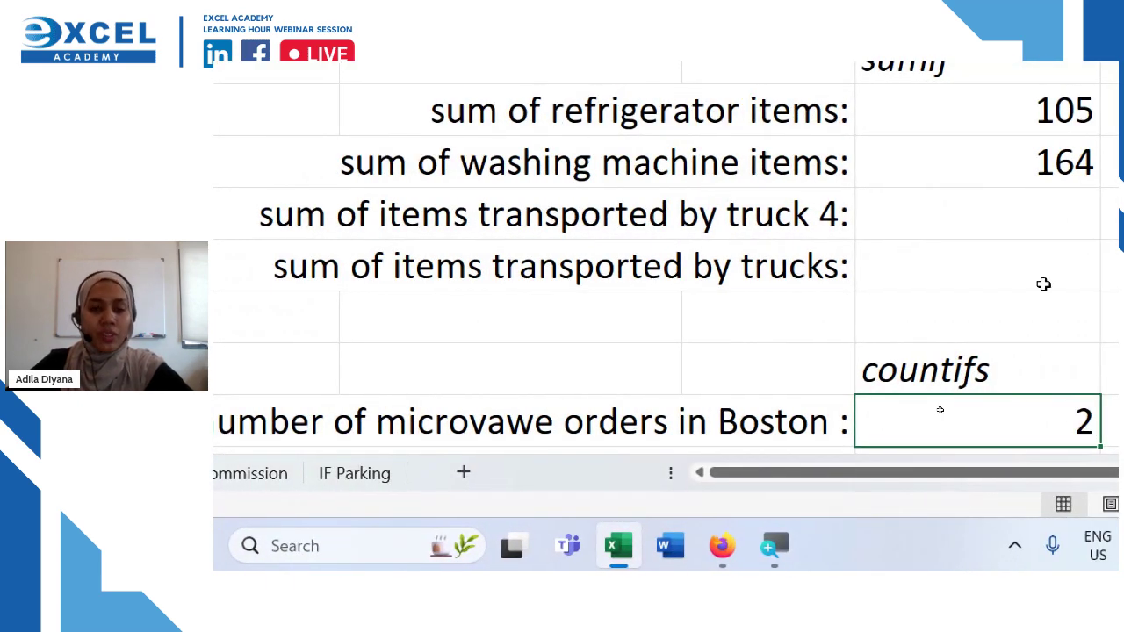
Step: Filter the order table's Item column to show only microwave
{"action": "key", "text": "super+minus"}
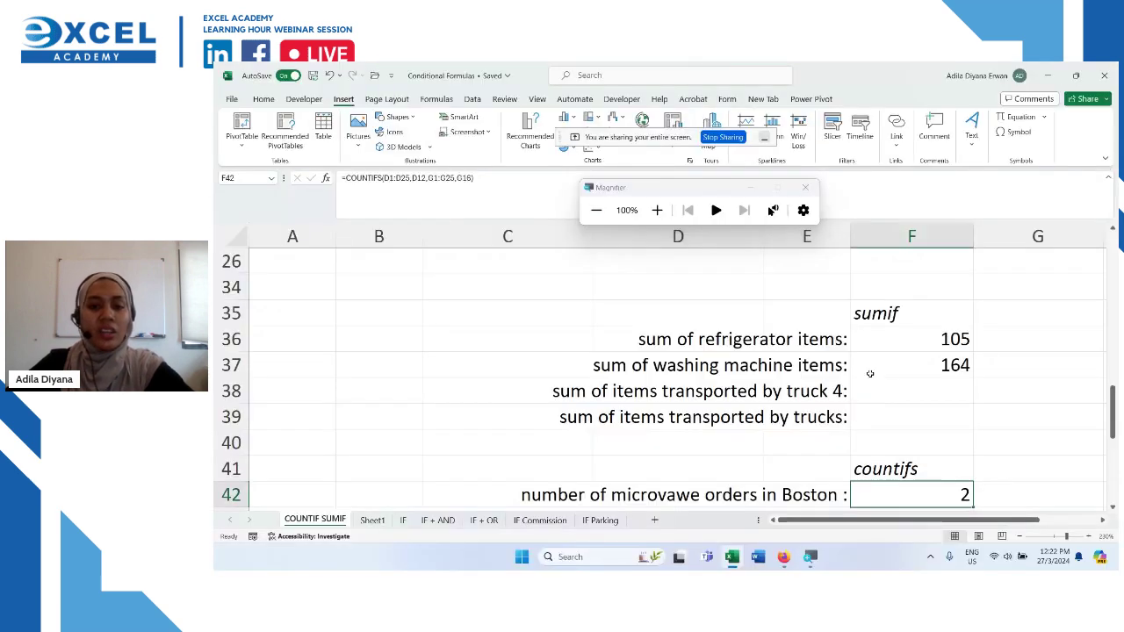
{"action": "scroll", "coordinate": [755, 295], "scroll_direction": "up", "scroll_amount": 8}
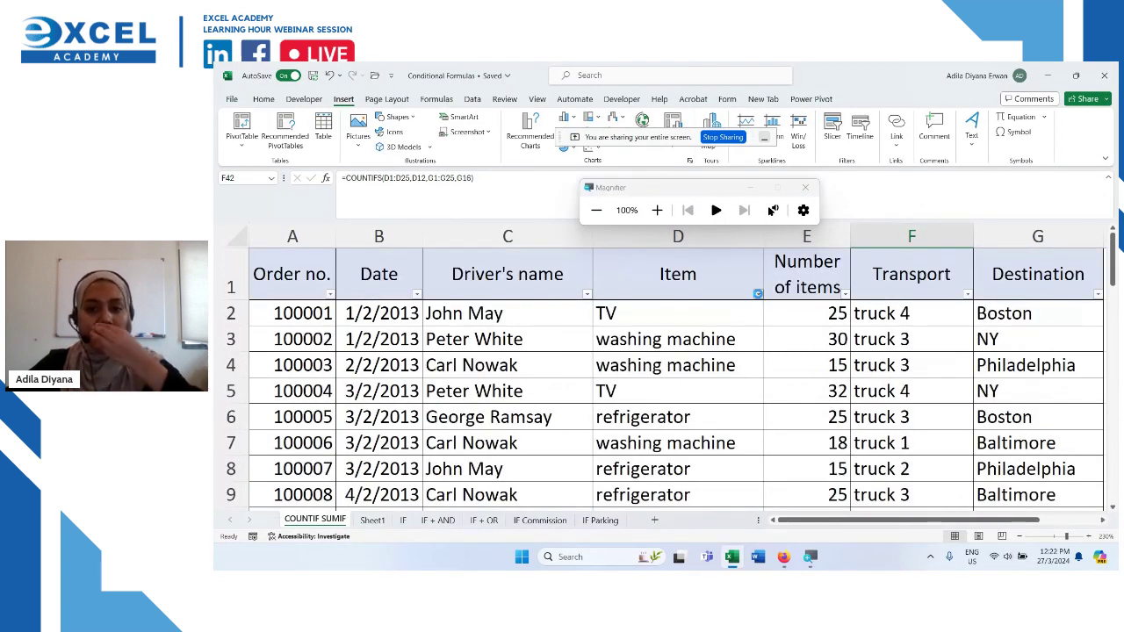
{"action": "left_click", "coordinate": [757, 294]}
{"action": "left_click", "coordinate": [665, 417]}
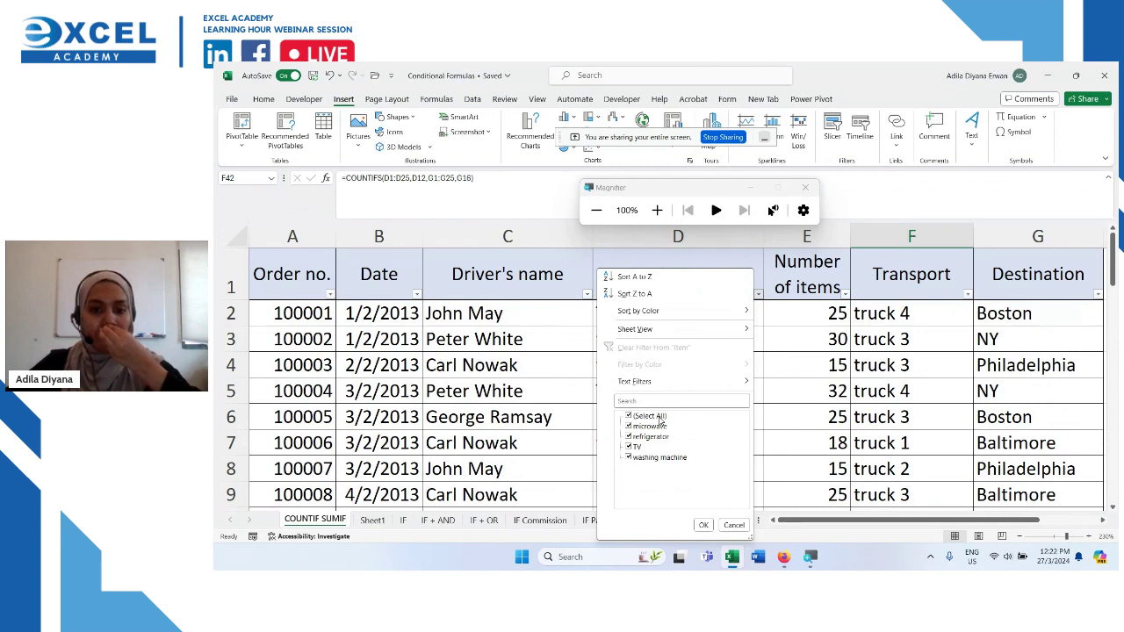
{"action": "left_click", "coordinate": [650, 426]}
{"action": "left_click", "coordinate": [704, 525]}
Step: Filter the Destination column of the microwave orders to show only Boston
{"action": "left_click", "coordinate": [1098, 291]}
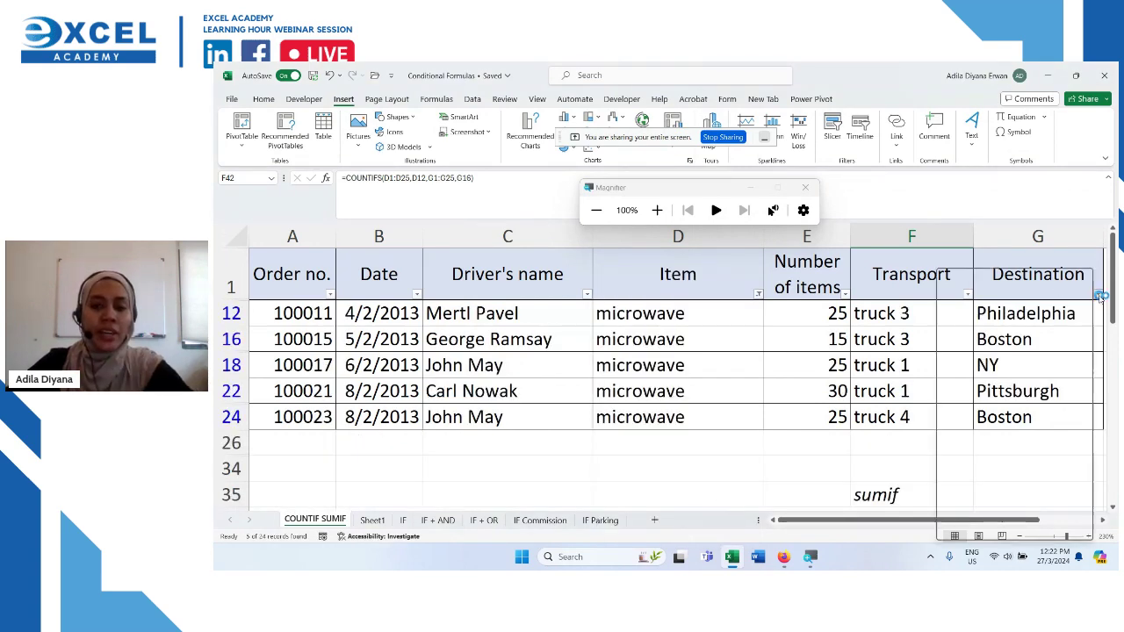
{"action": "left_click", "coordinate": [968, 417]}
{"action": "left_click", "coordinate": [969, 426]}
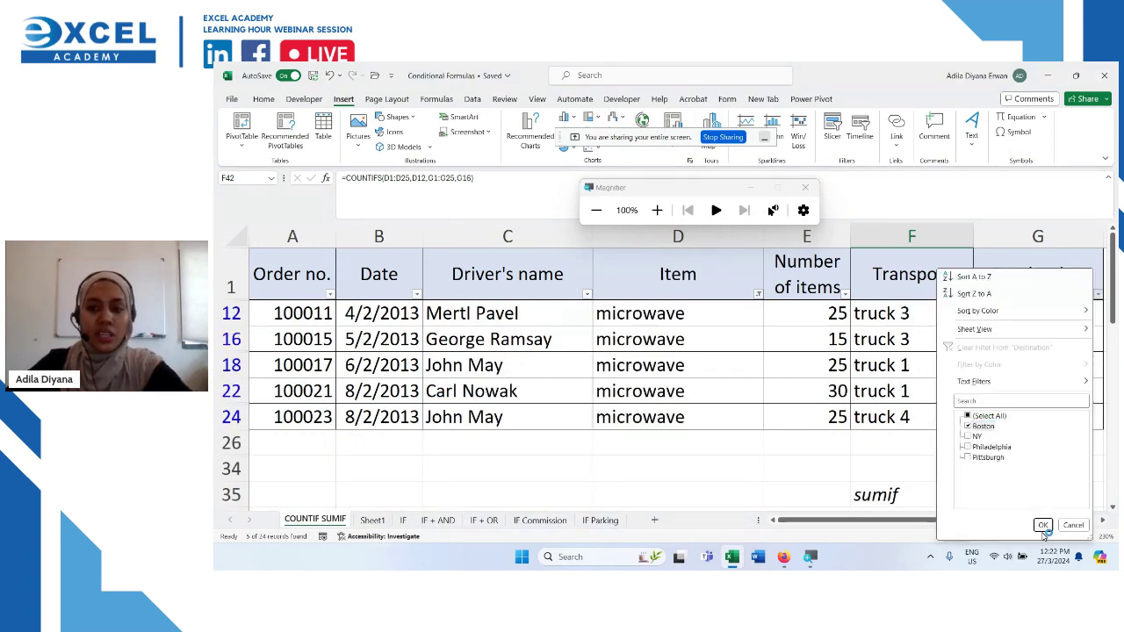
{"action": "left_click", "coordinate": [1042, 524]}
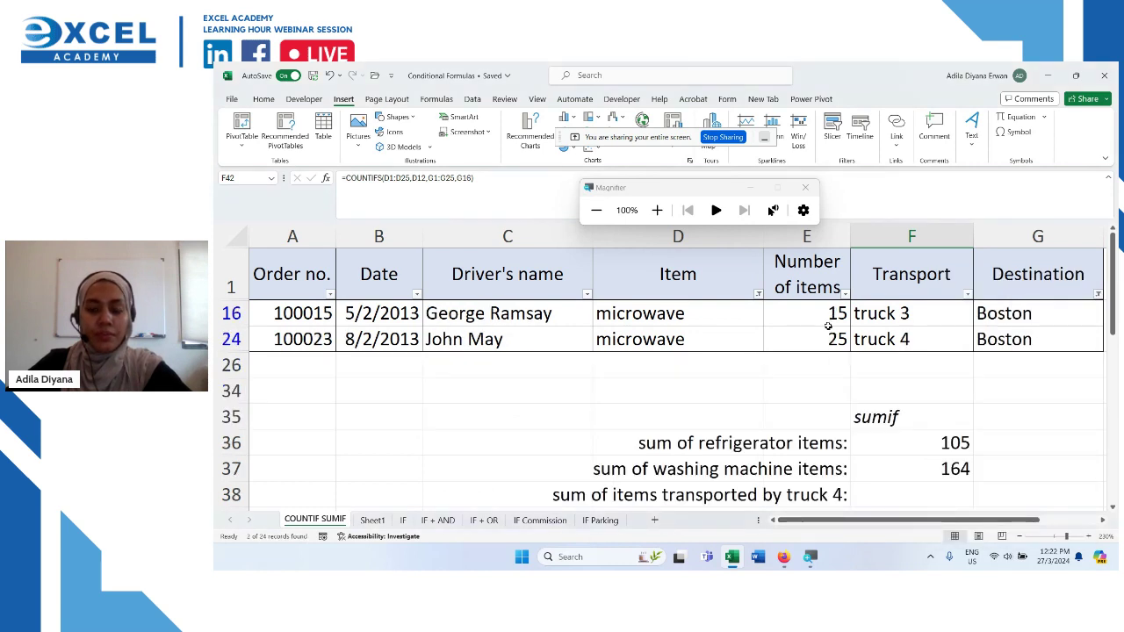
Step: Check the item quantities and dates of the filtered orders, and clear all filters from the table
{"action": "left_click_drag", "start_coordinate": [827, 325], "coordinate": [815, 338]}
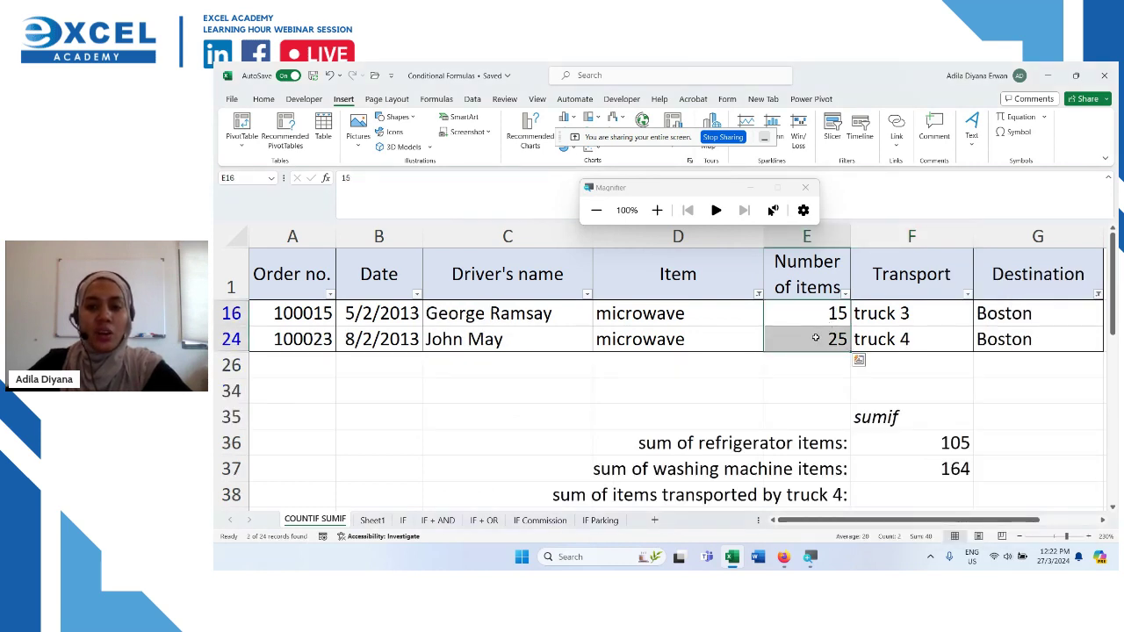
{"action": "left_click", "coordinate": [407, 323]}
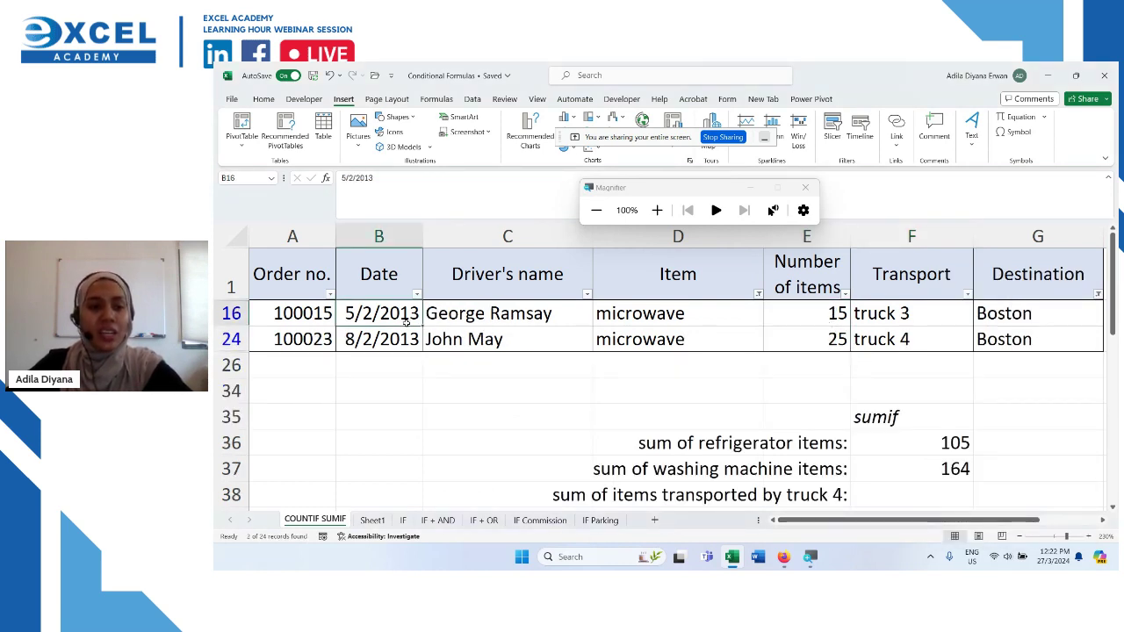
{"action": "left_click", "coordinate": [403, 342]}
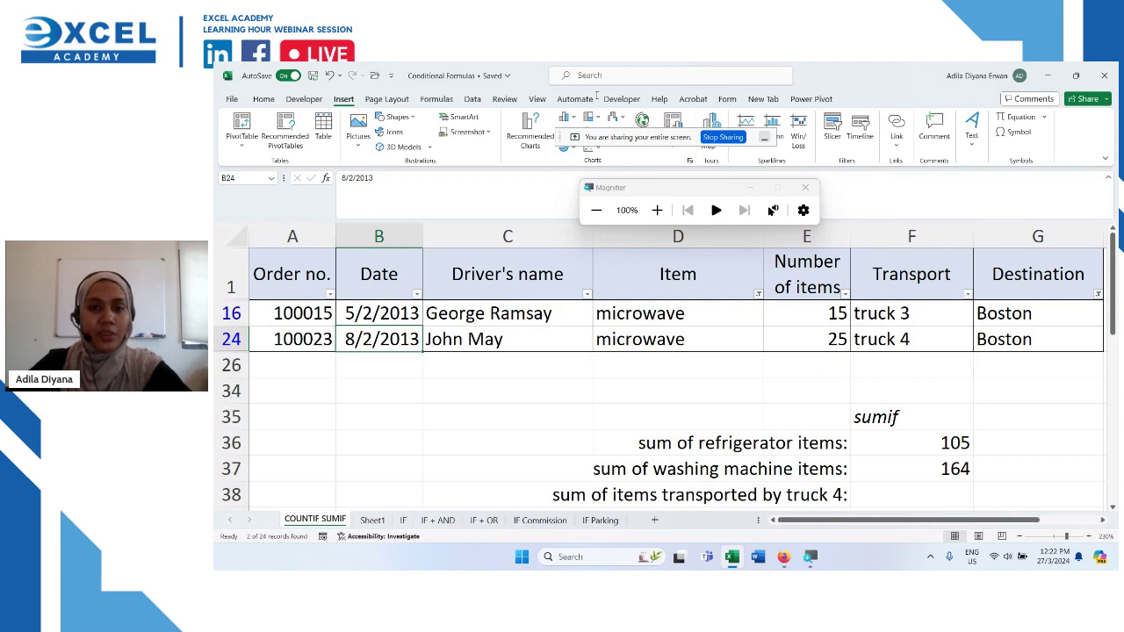
{"action": "left_click", "coordinate": [475, 102]}
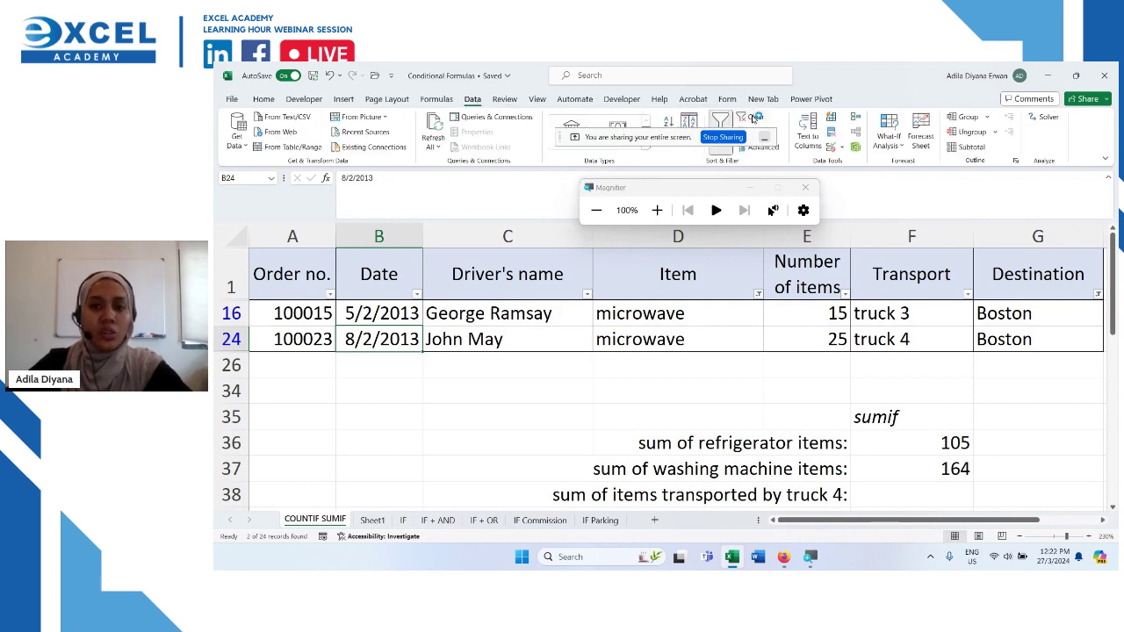
{"action": "left_click", "coordinate": [753, 120]}
Step: Start a COUNTIFS formula in F43 for the driver's journeys with truck 1 and open its function arguments
{"action": "scroll", "coordinate": [837, 314], "scroll_direction": "down", "scroll_amount": 6}
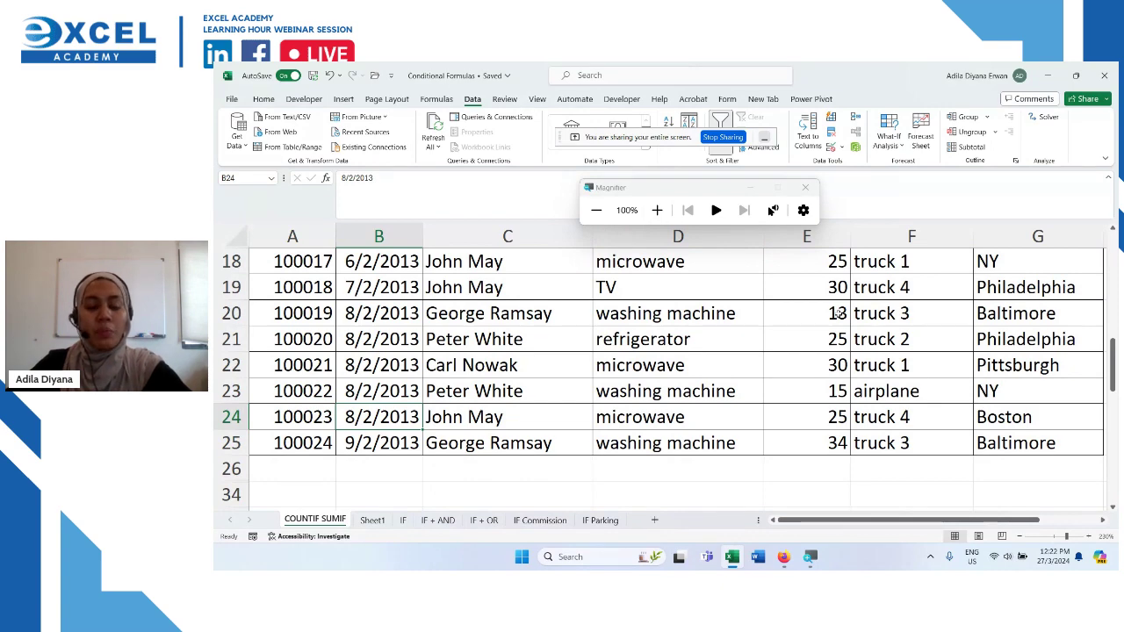
{"action": "scroll", "coordinate": [837, 314], "scroll_direction": "down", "scroll_amount": 5}
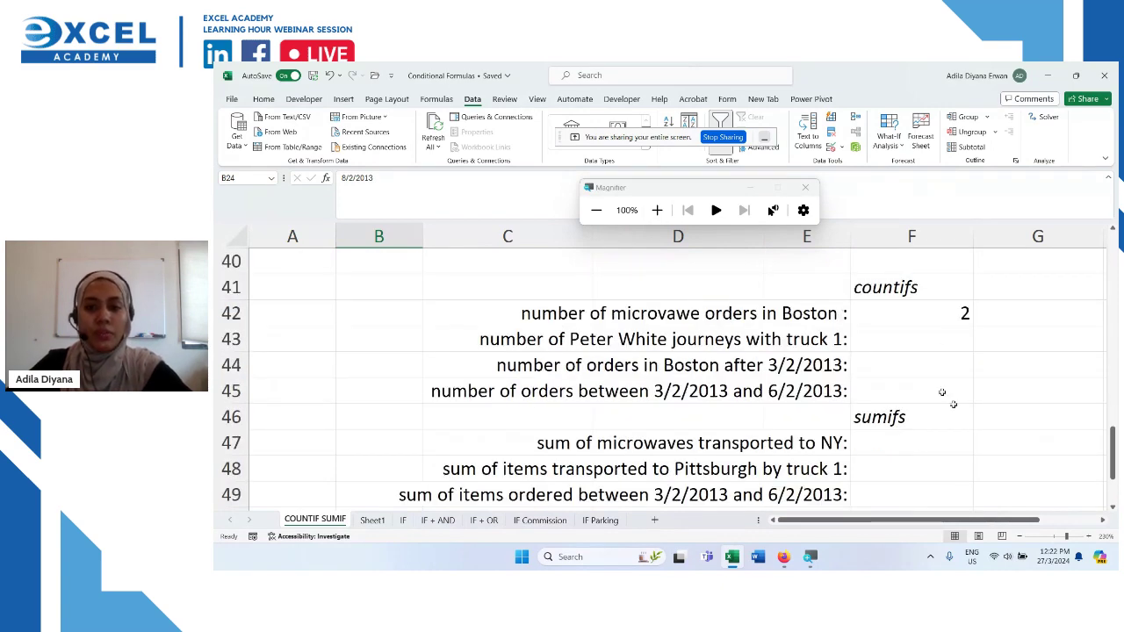
{"action": "left_click", "coordinate": [942, 338]}
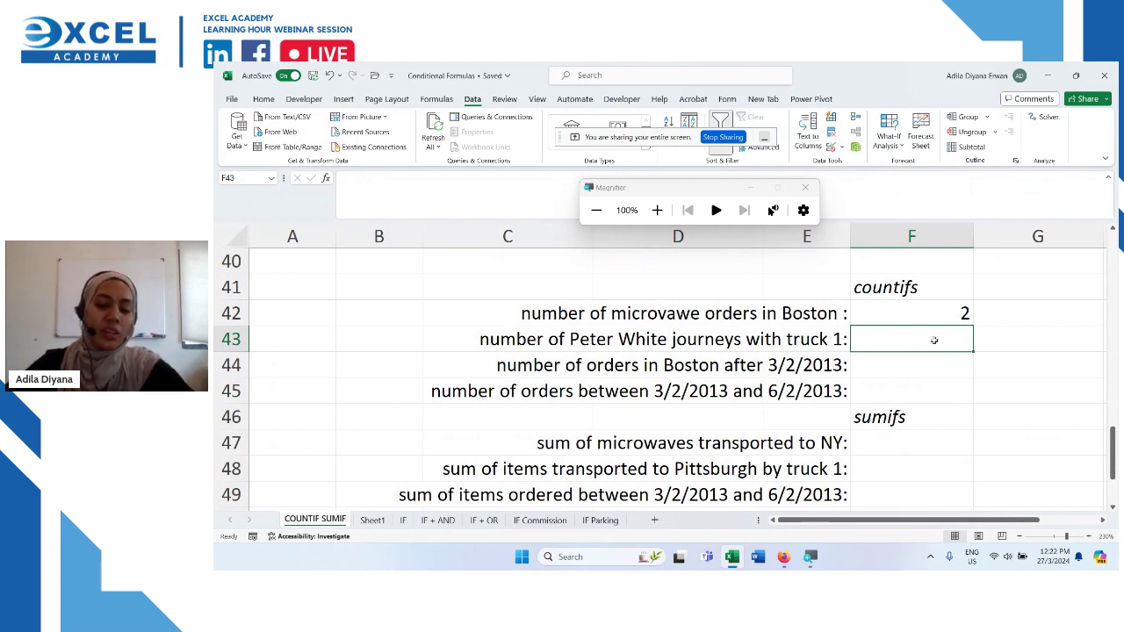
{"action": "type", "text": "="}
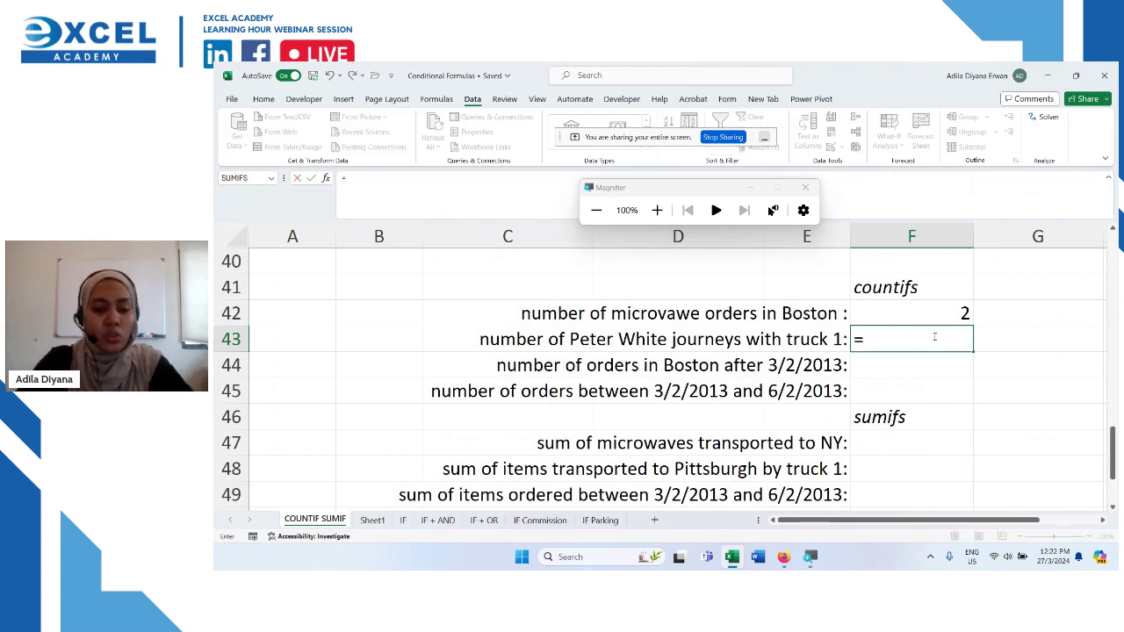
{"action": "type", "text": "countifs"}
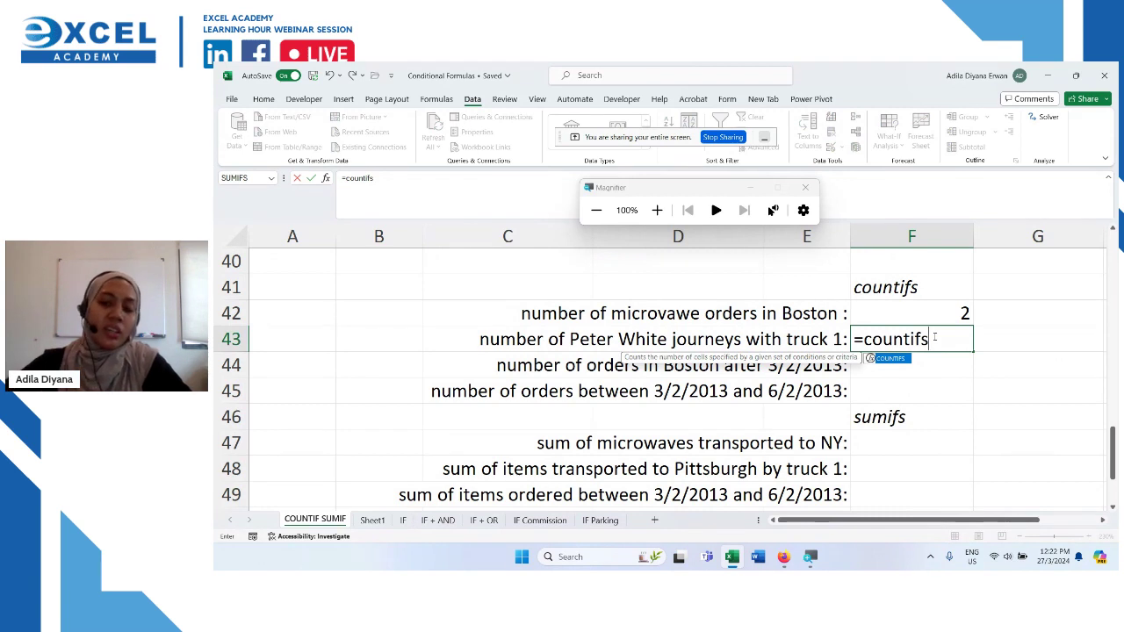
{"action": "double_click", "coordinate": [897, 359]}
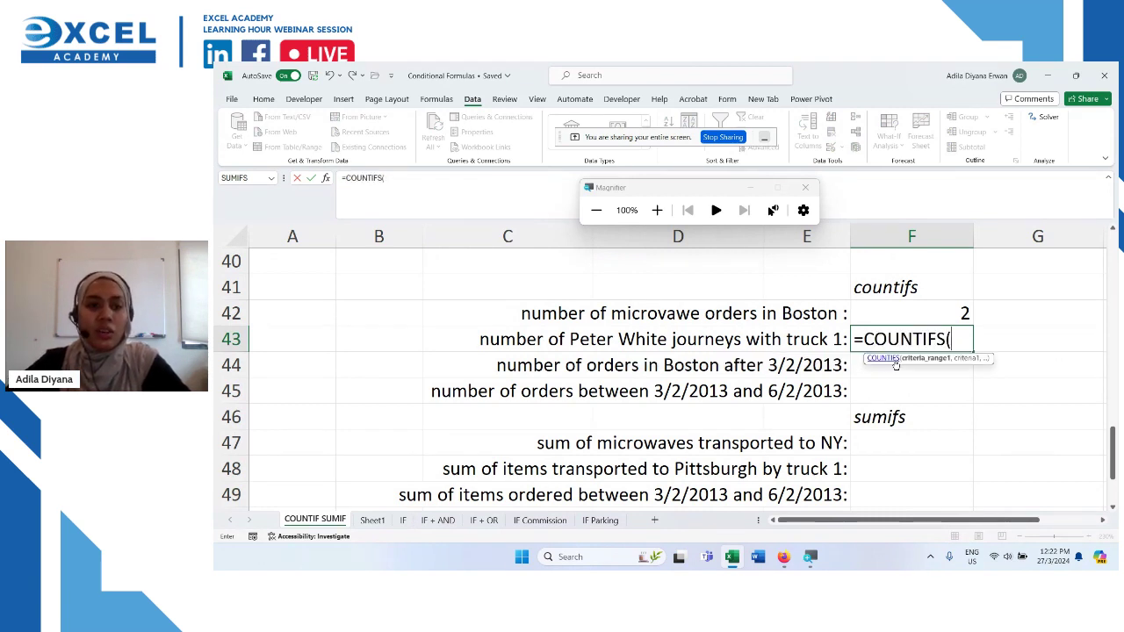
{"action": "left_click", "coordinate": [326, 178]}
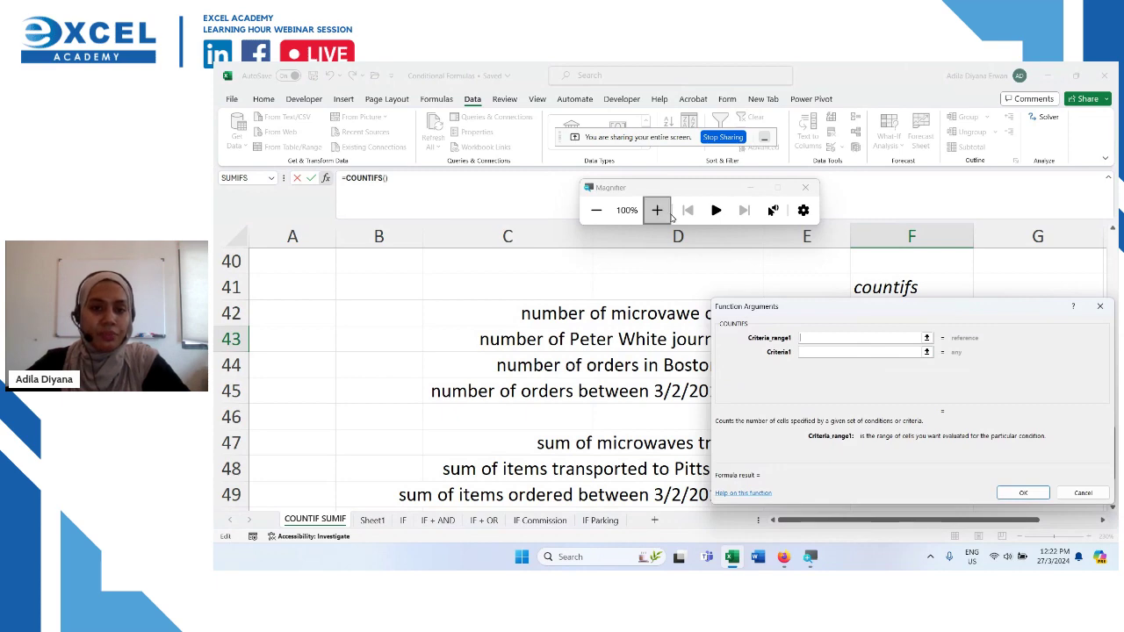
Step: Set the first COUNTIFS criteria range to the Driver's name column, C1:C25
{"action": "left_click", "coordinate": [669, 216]}
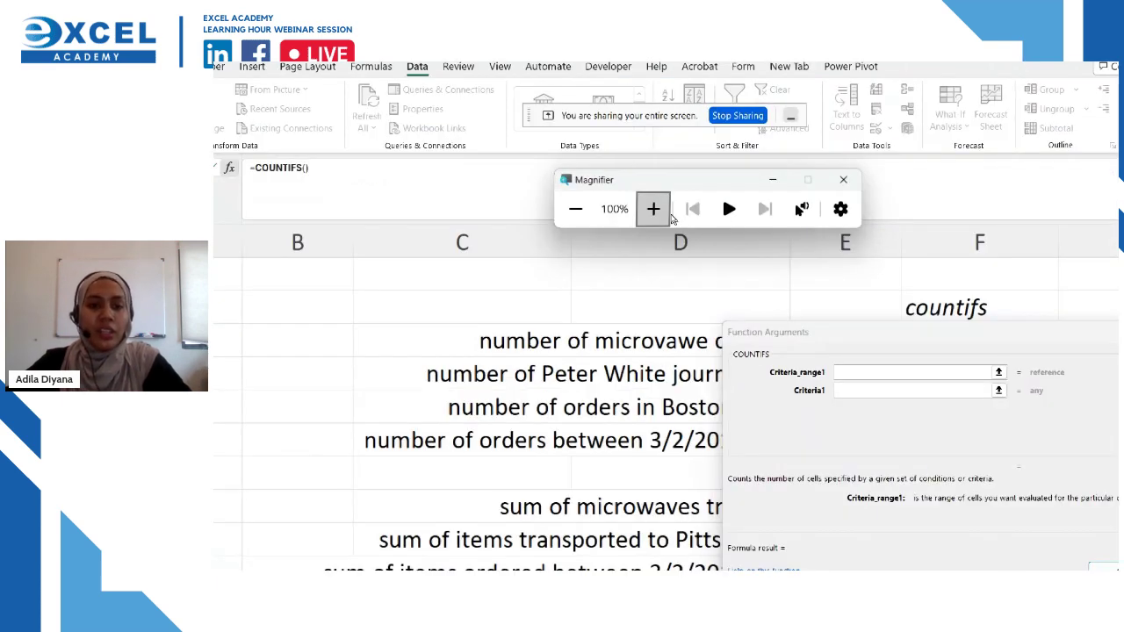
{"action": "left_click", "coordinate": [669, 216]}
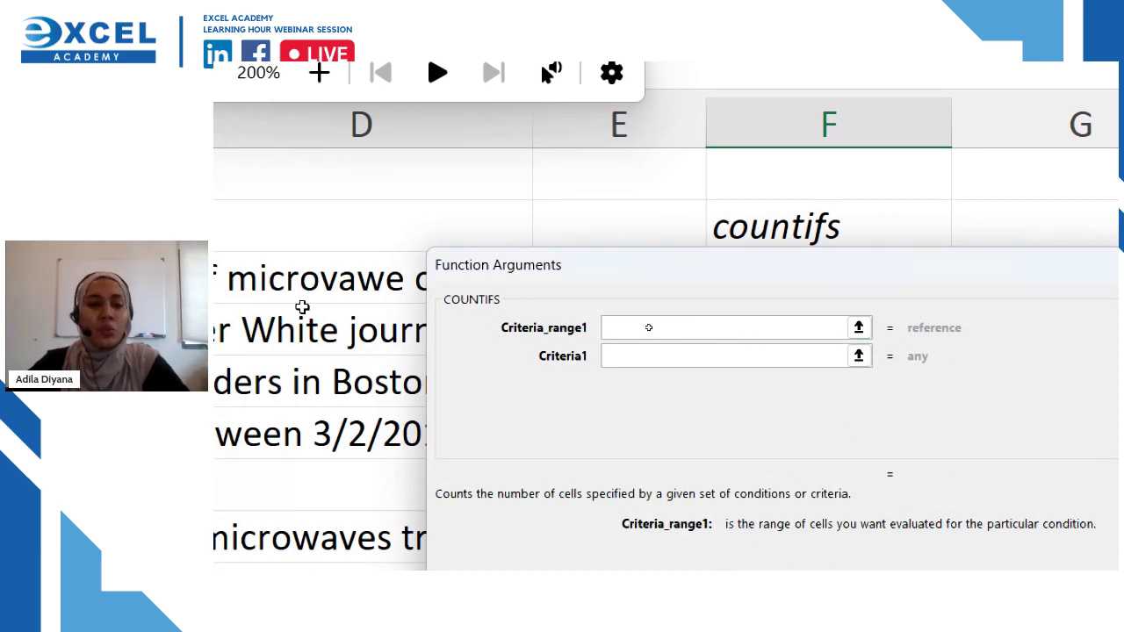
{"action": "scroll", "coordinate": [302, 307], "scroll_direction": "up", "scroll_amount": 3}
{"action": "scroll", "coordinate": [302, 306], "scroll_direction": "up", "scroll_amount": 3}
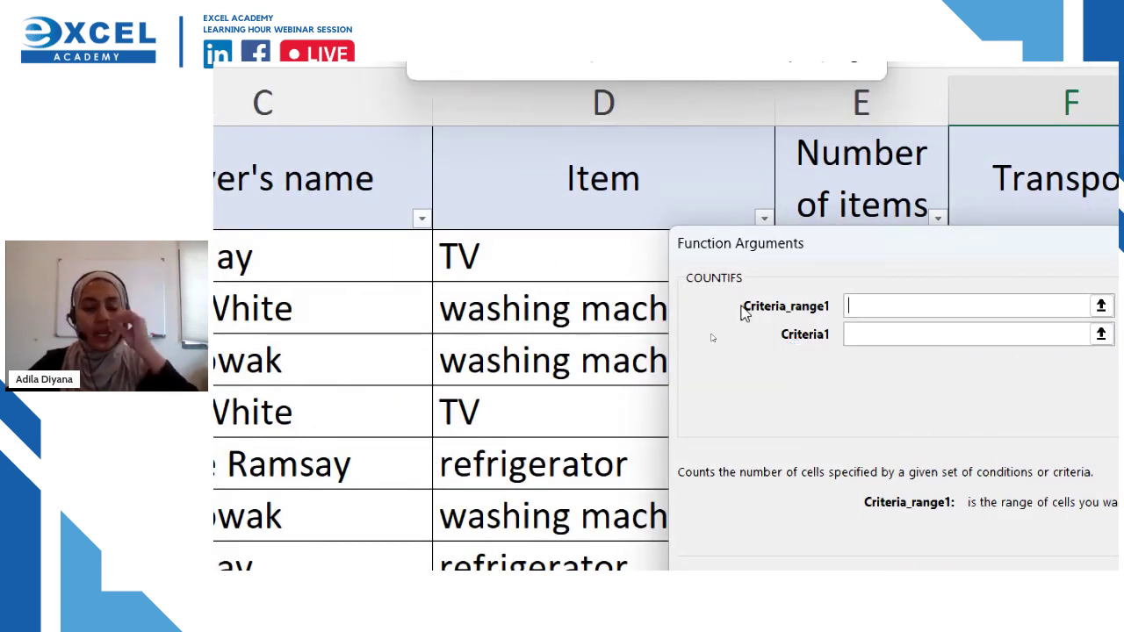
{"action": "left_click", "coordinate": [264, 176]}
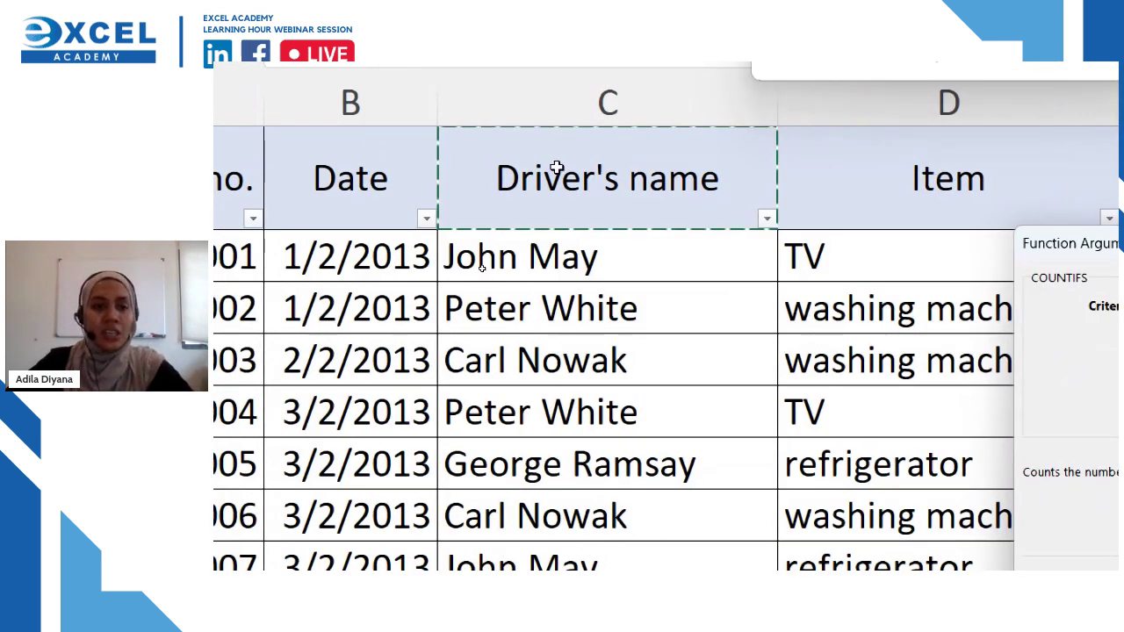
{"action": "key", "text": "ctrl+shift+Down"}
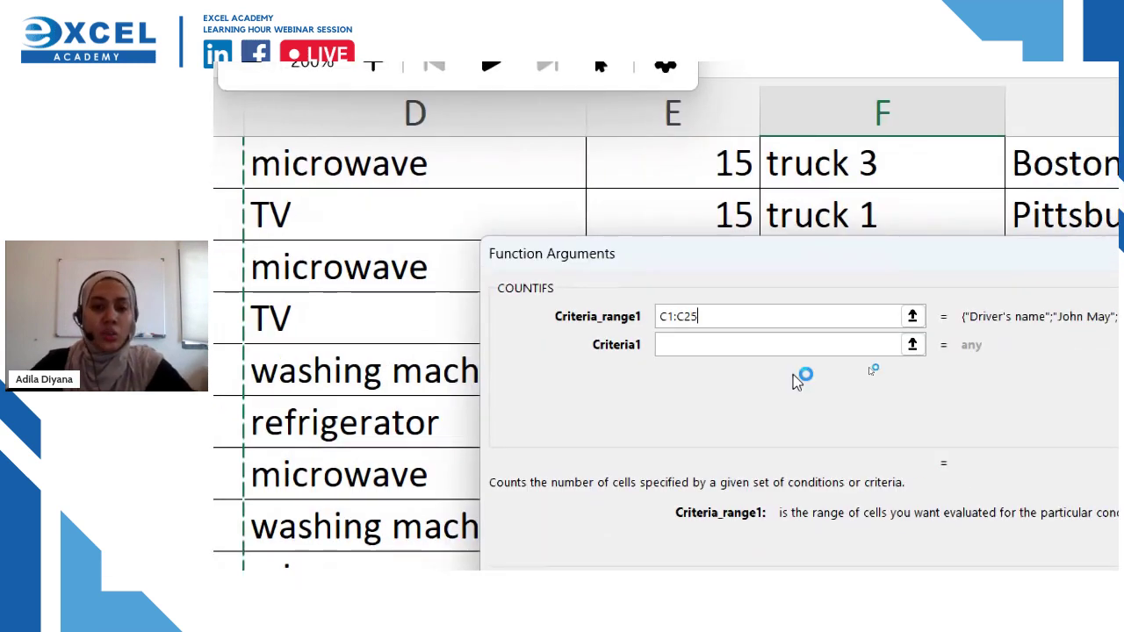
Step: Go to Criteria1 and locate the required driver's cell in the Driver's name column
{"action": "left_click", "coordinate": [874, 347]}
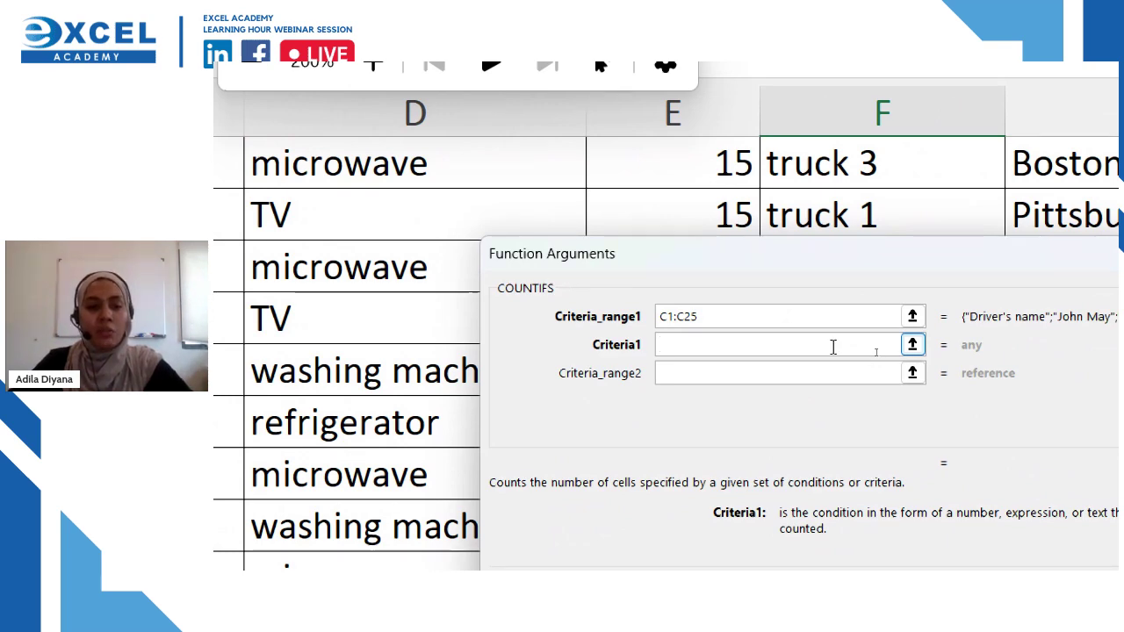
{"action": "scroll", "coordinate": [562, 402], "scroll_direction": "up", "scroll_amount": 2}
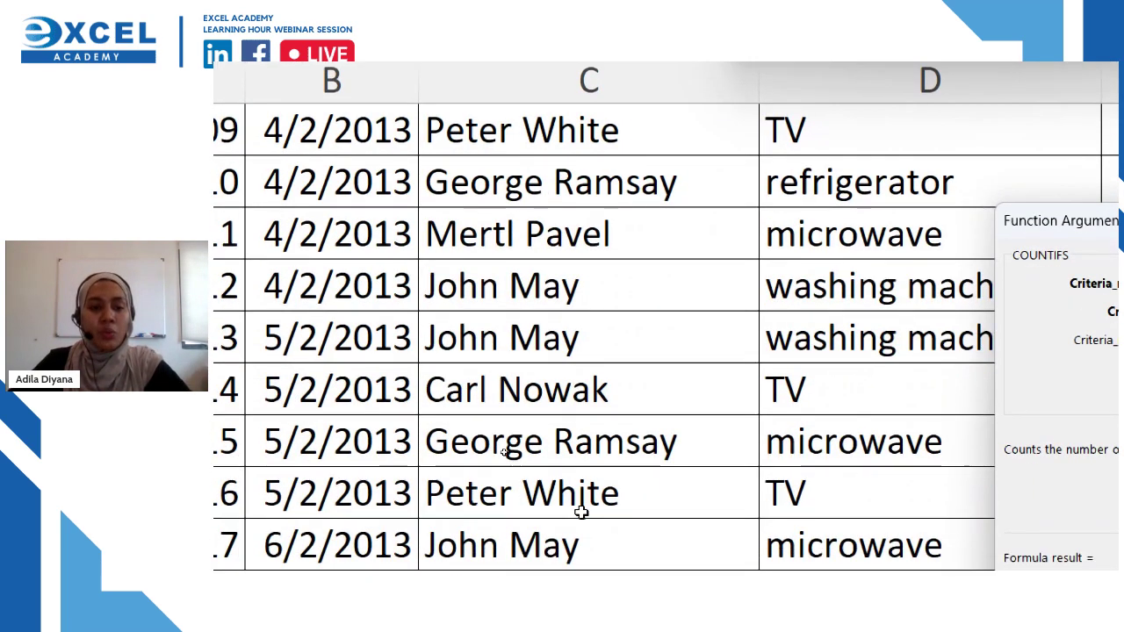
Step: Set the first COUNTIFS criterion to the driver in C17 and the second criteria range to the Transport column, F1:F25
{"action": "left_click", "coordinate": [581, 512]}
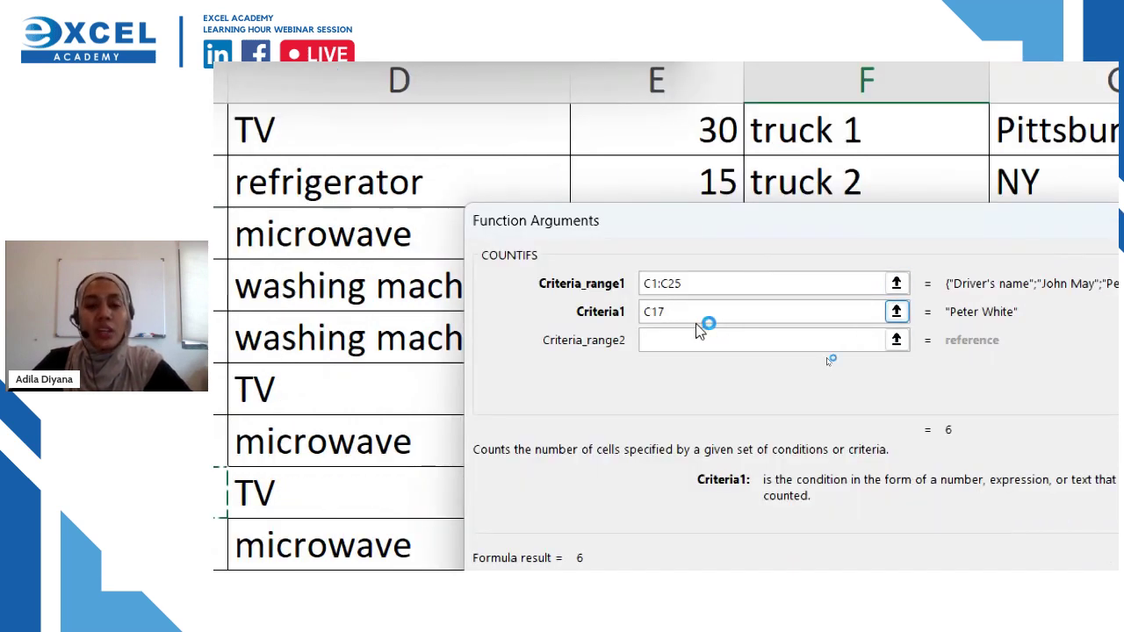
{"action": "left_click", "coordinate": [685, 342]}
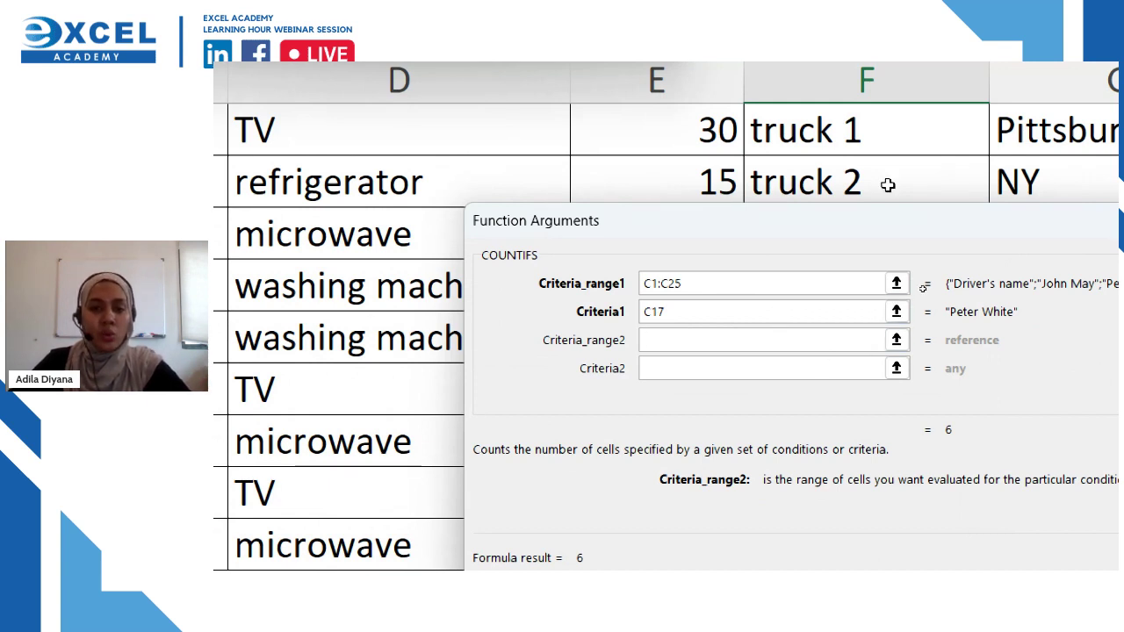
{"action": "scroll", "coordinate": [884, 185], "scroll_direction": "up", "scroll_amount": 5}
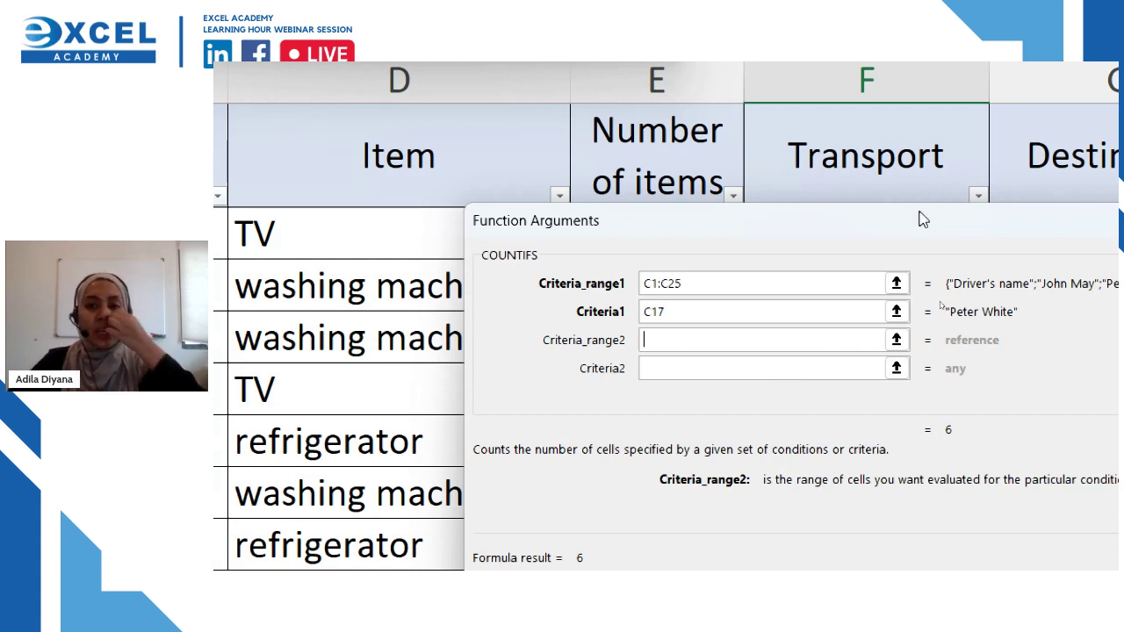
{"action": "left_click", "coordinate": [845, 138]}
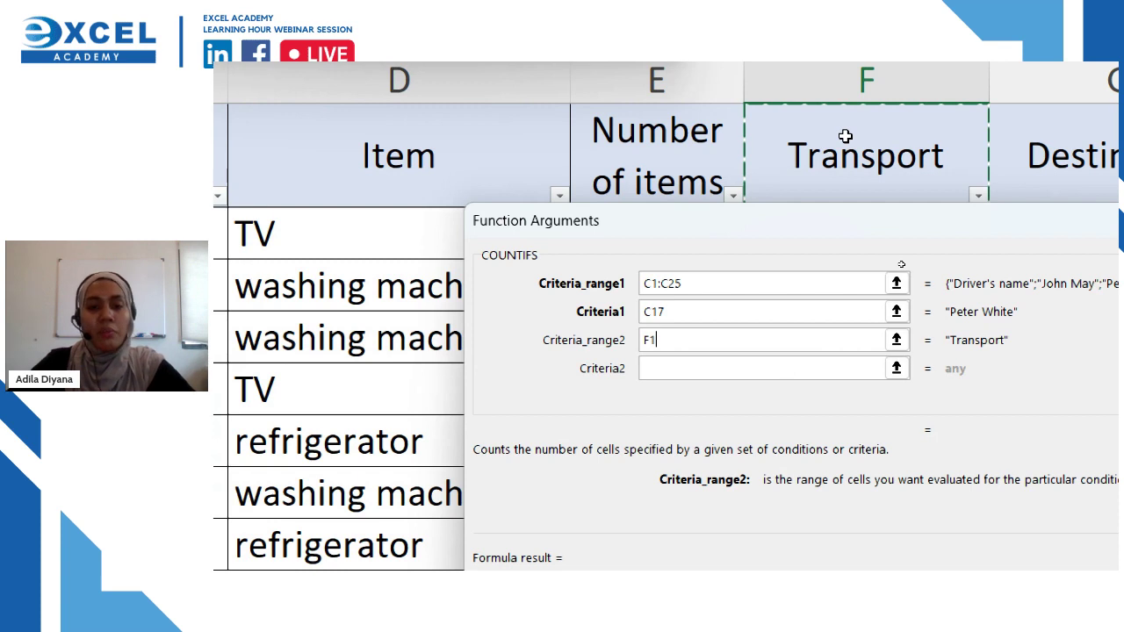
{"action": "key", "text": "ctrl+shift+Down"}
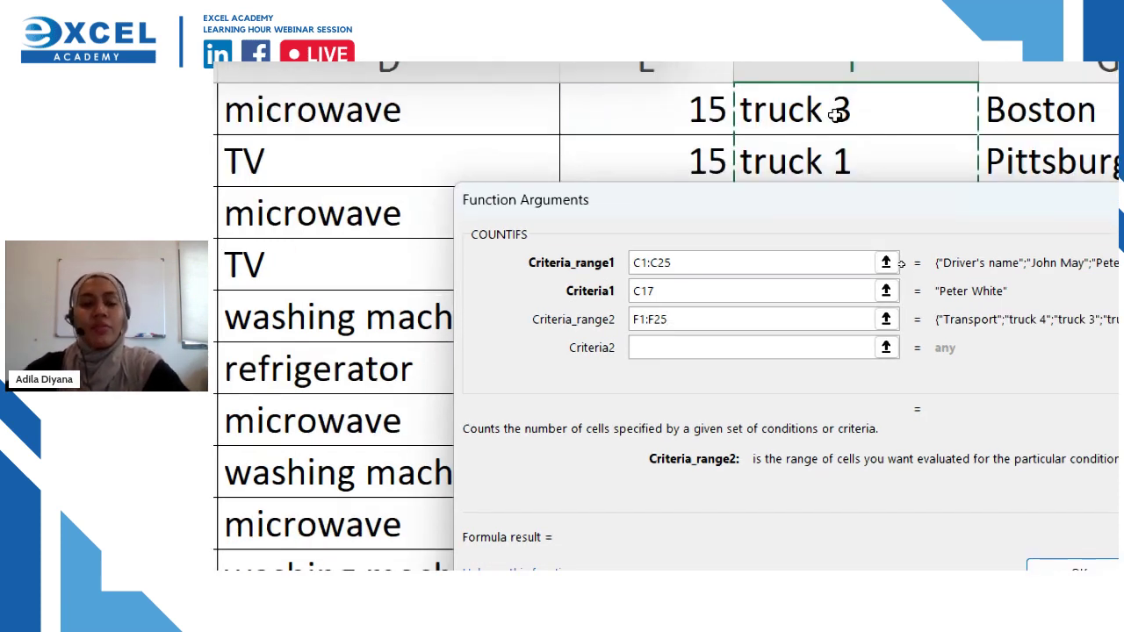
Step: Set the second COUNTIFS criterion to truck 1 in cell F17 and complete the formula
{"action": "left_click", "coordinate": [709, 353]}
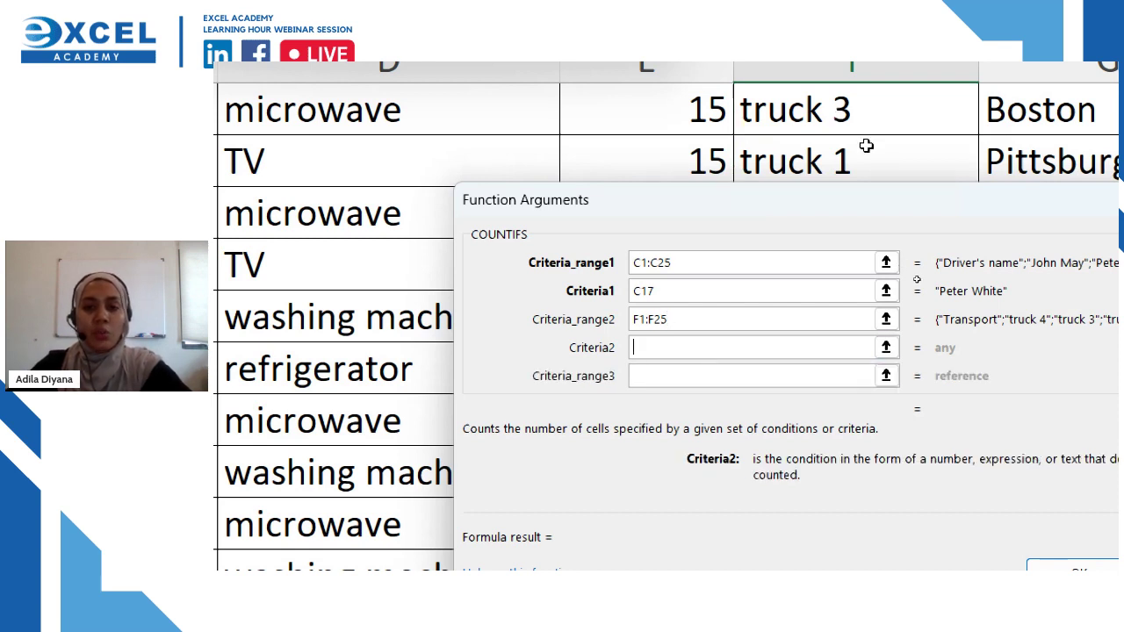
{"action": "left_click", "coordinate": [866, 145]}
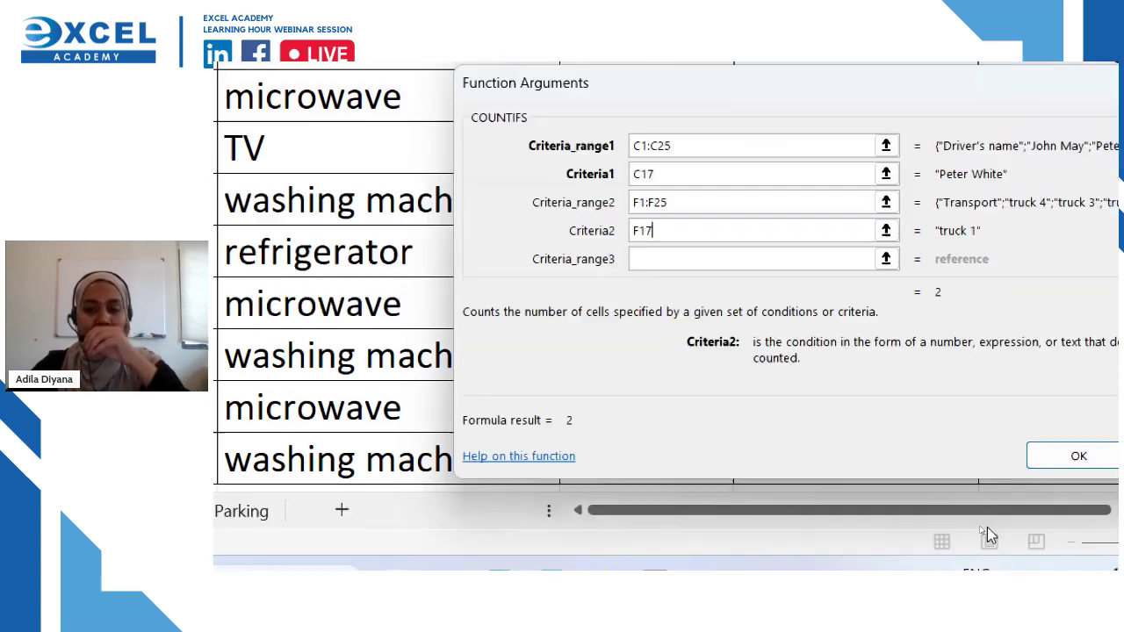
{"action": "left_click", "coordinate": [1051, 464]}
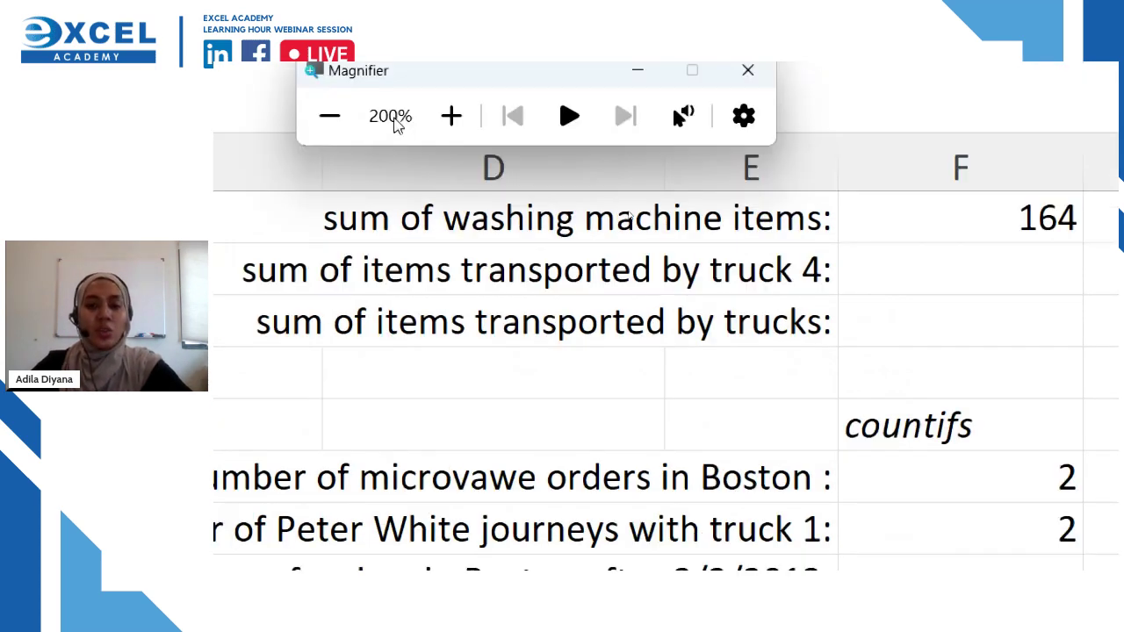
{"action": "key", "text": "super+minus"}
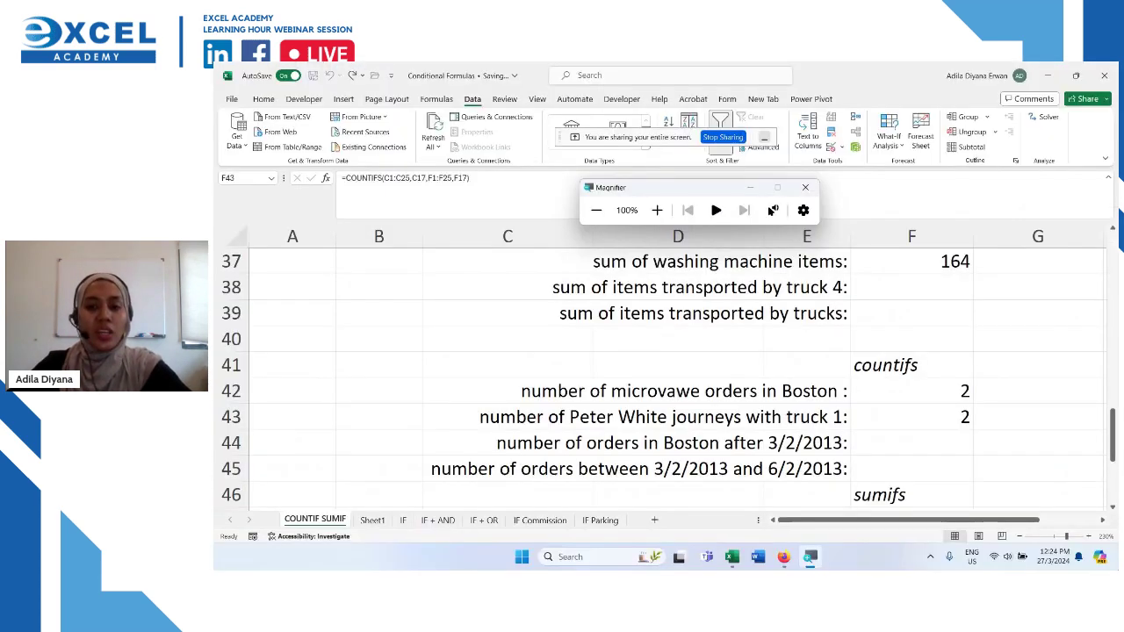
Step: Switch to the IF worksheet and enlarge it to 200%
{"action": "left_click", "coordinate": [875, 434]}
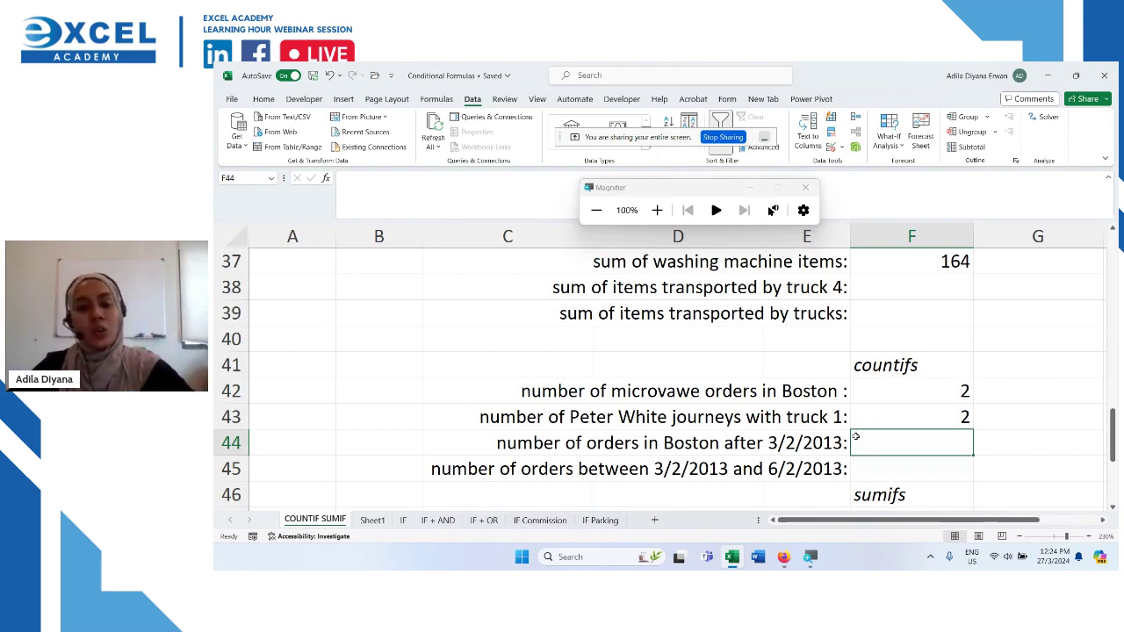
{"action": "left_click", "coordinate": [402, 521]}
{"action": "left_click", "coordinate": [870, 378]}
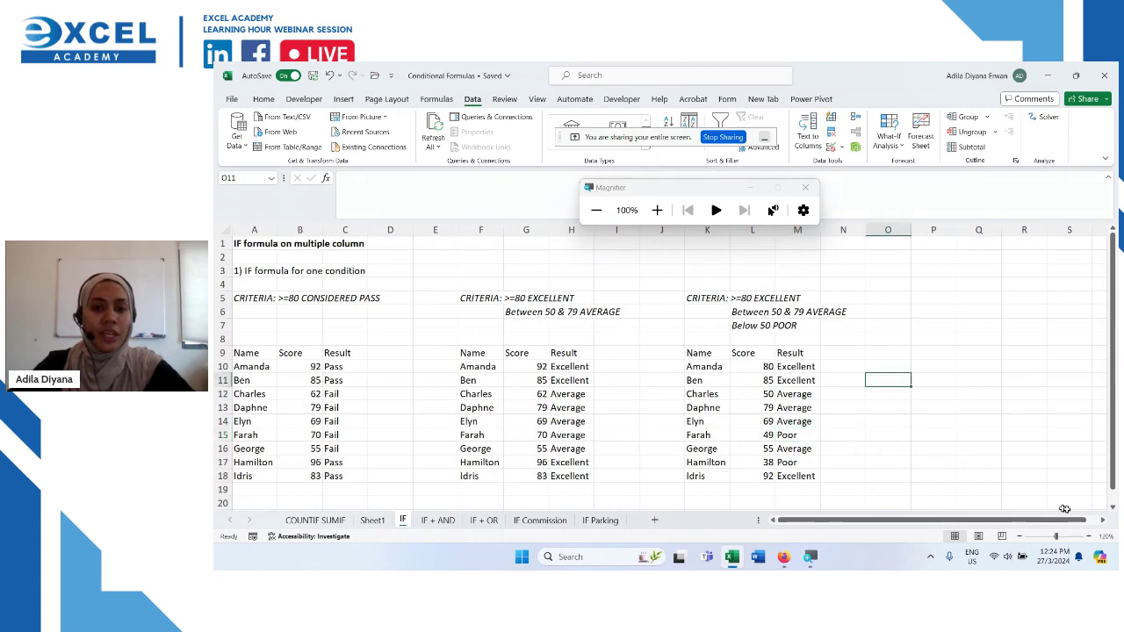
{"action": "left_click", "coordinate": [1090, 536]}
{"action": "left_click", "coordinate": [1090, 536]}
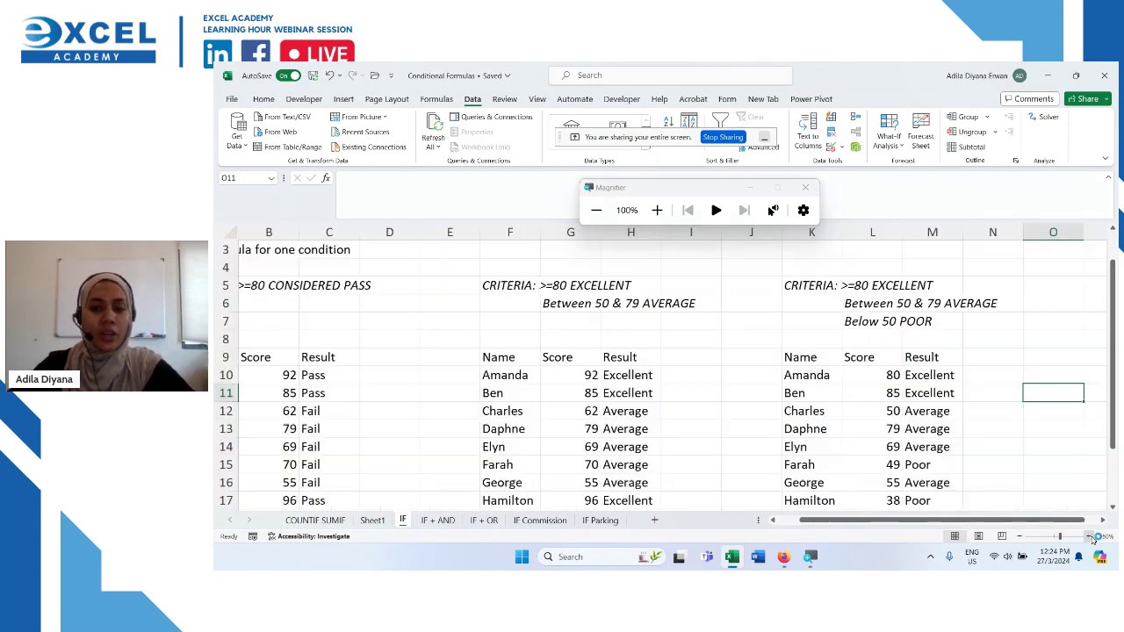
{"action": "left_click", "coordinate": [1090, 537]}
{"action": "left_click", "coordinate": [1090, 537]}
{"action": "left_click_drag", "start_coordinate": [1079, 525], "coordinate": [992, 525]}
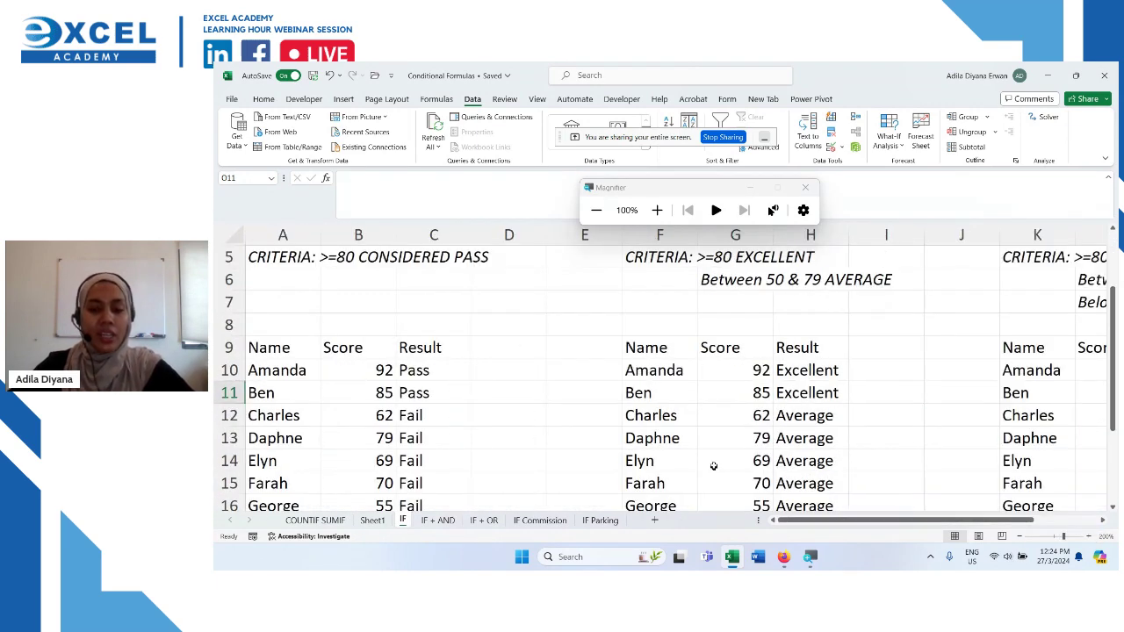
Step: Examine the one-condition IF example, including its pass criterion and the Name and Score columns of the first table
{"action": "scroll", "coordinate": [715, 464], "scroll_direction": "down", "scroll_amount": 1}
{"action": "scroll", "coordinate": [669, 387], "scroll_direction": "up", "scroll_amount": 3}
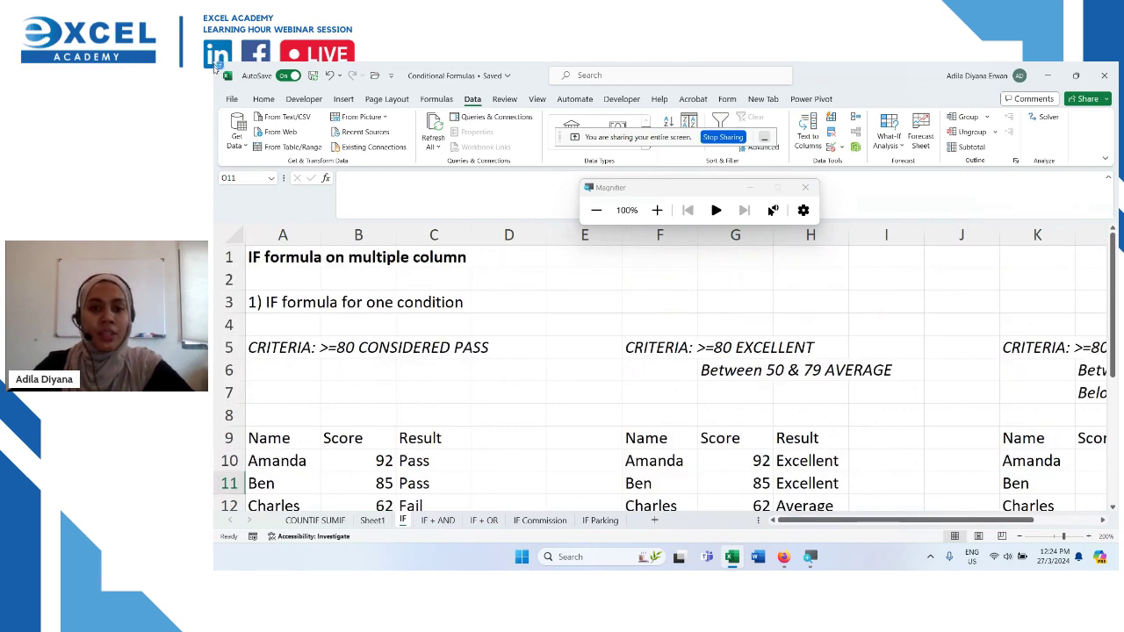
{"action": "left_click_drag", "start_coordinate": [283, 234], "coordinate": [434, 235]}
{"action": "left_click", "coordinate": [552, 329]}
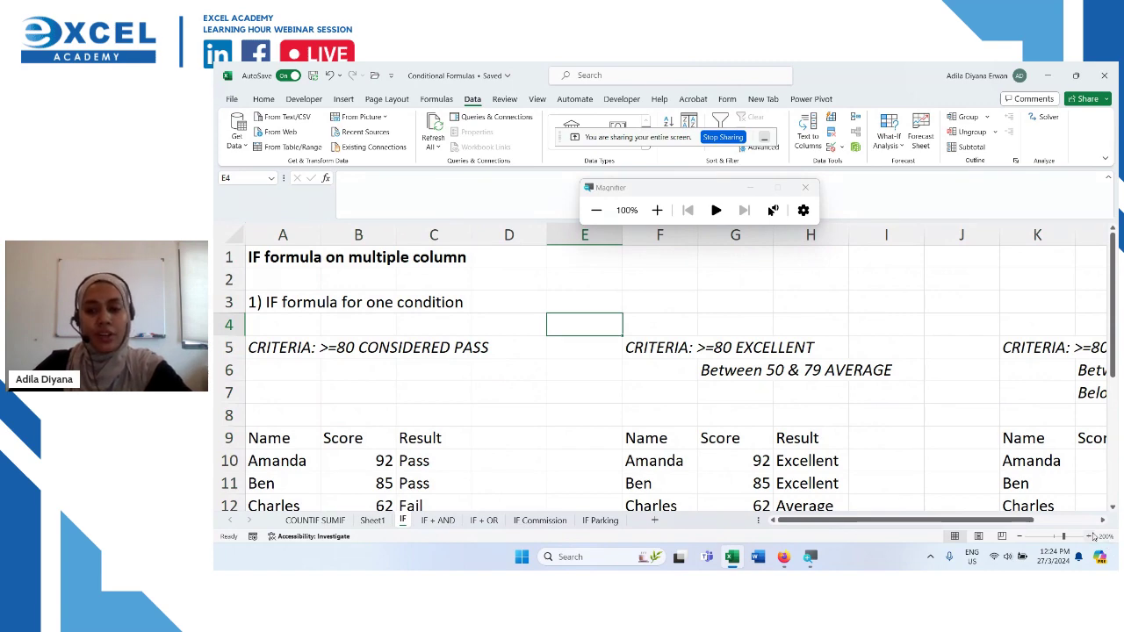
{"action": "left_click", "coordinate": [1093, 536]}
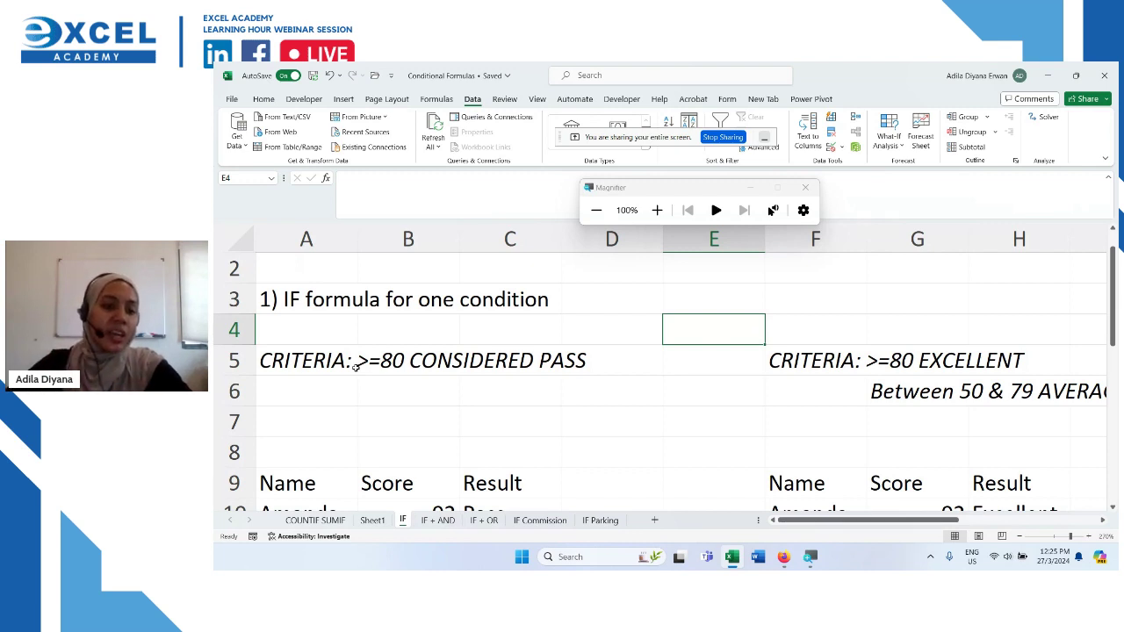
{"action": "left_click", "coordinate": [360, 367]}
{"action": "left_click", "coordinate": [384, 416]}
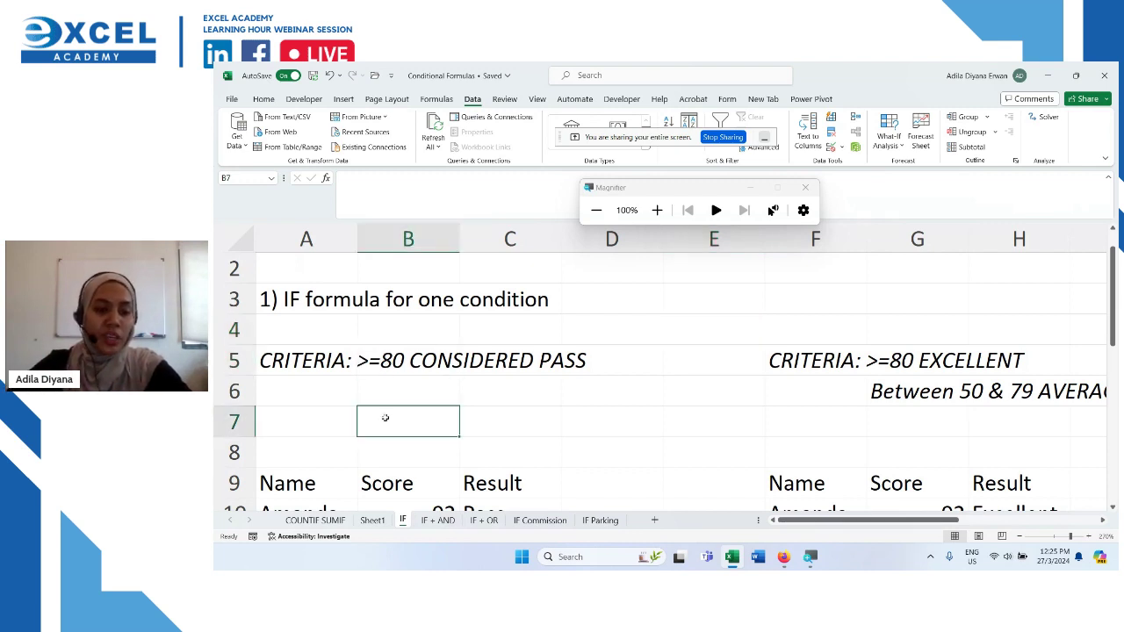
{"action": "scroll", "coordinate": [520, 451], "scroll_direction": "down", "scroll_amount": 3}
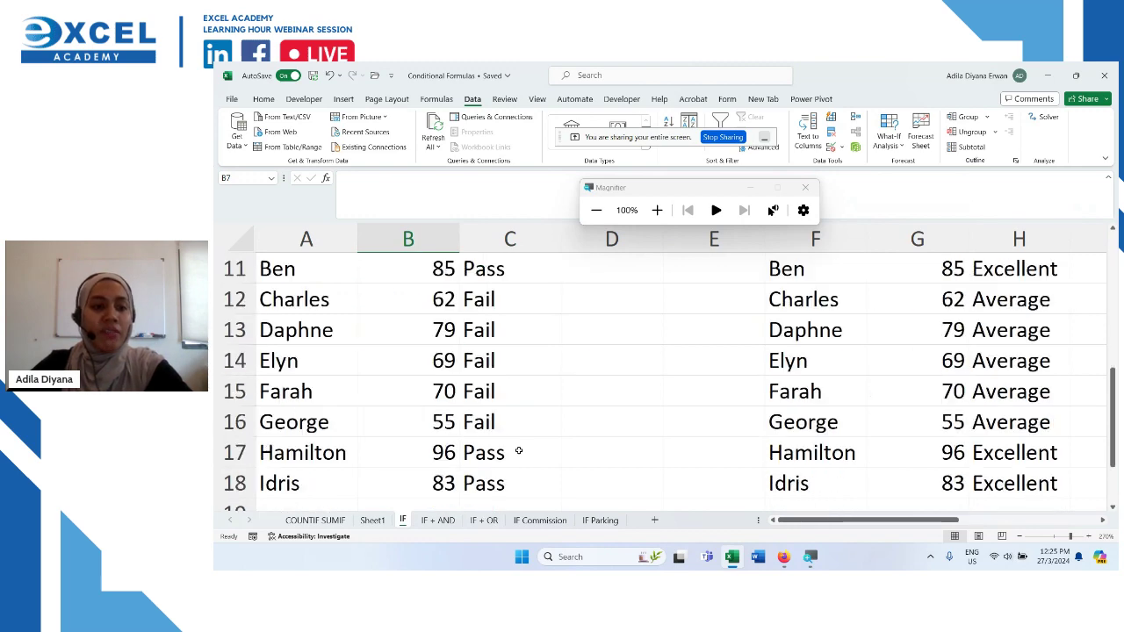
{"action": "scroll", "coordinate": [519, 451], "scroll_direction": "up", "scroll_amount": 1}
{"action": "left_click", "coordinate": [307, 238]}
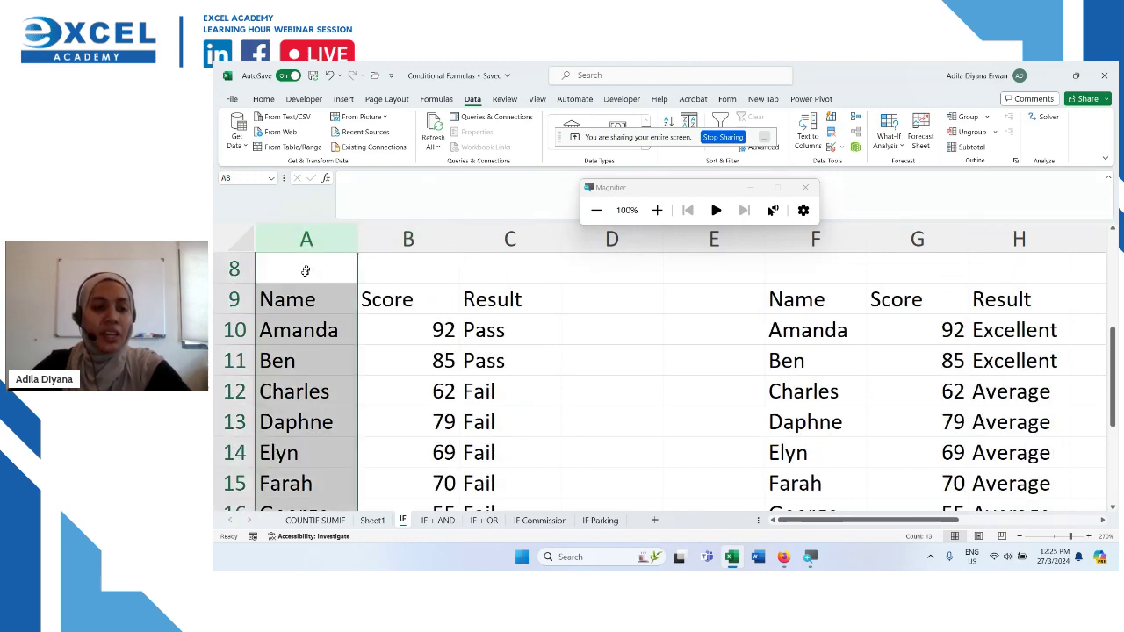
{"action": "left_click", "coordinate": [376, 239]}
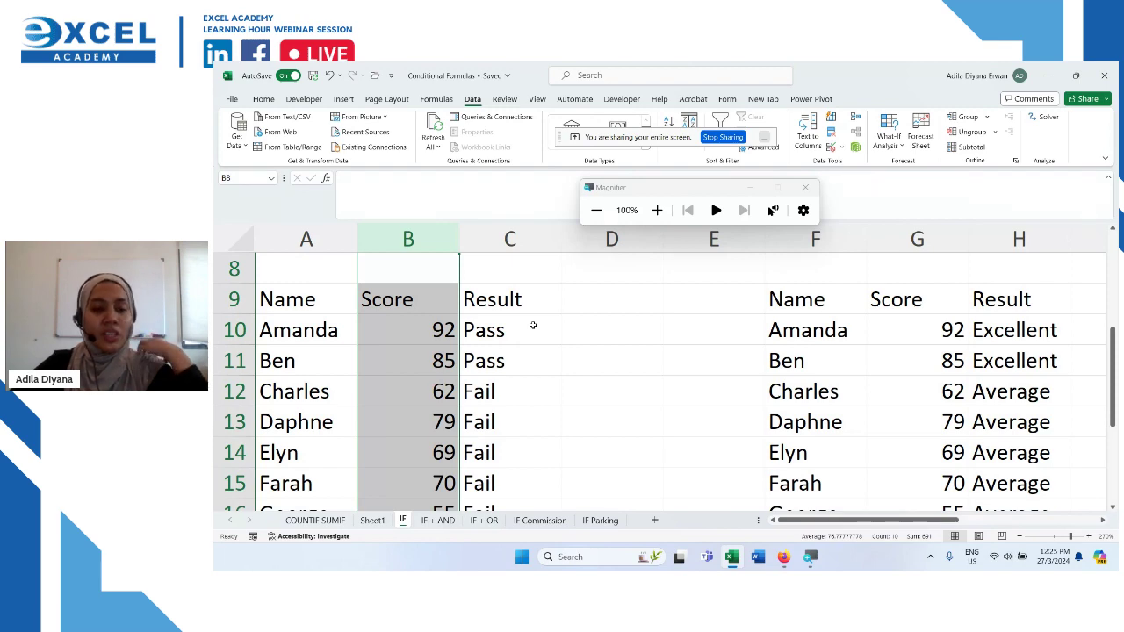
Step: Clear the existing results in C10:C18 of the first score table
{"action": "left_click_drag", "start_coordinate": [533, 325], "coordinate": [516, 449]}
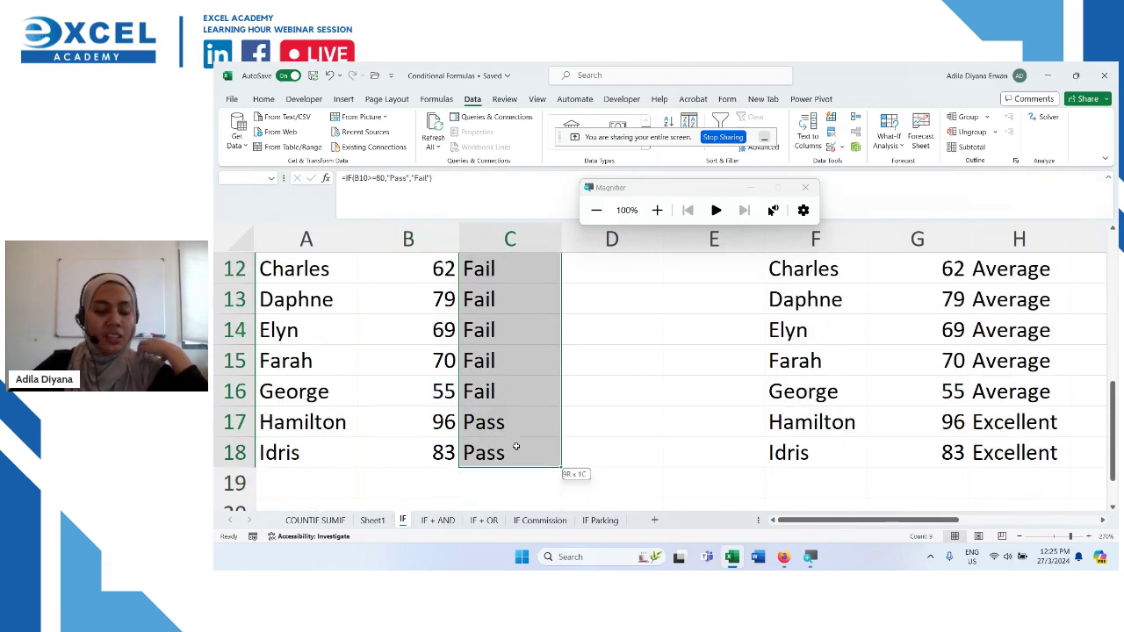
{"action": "key", "text": "Delete"}
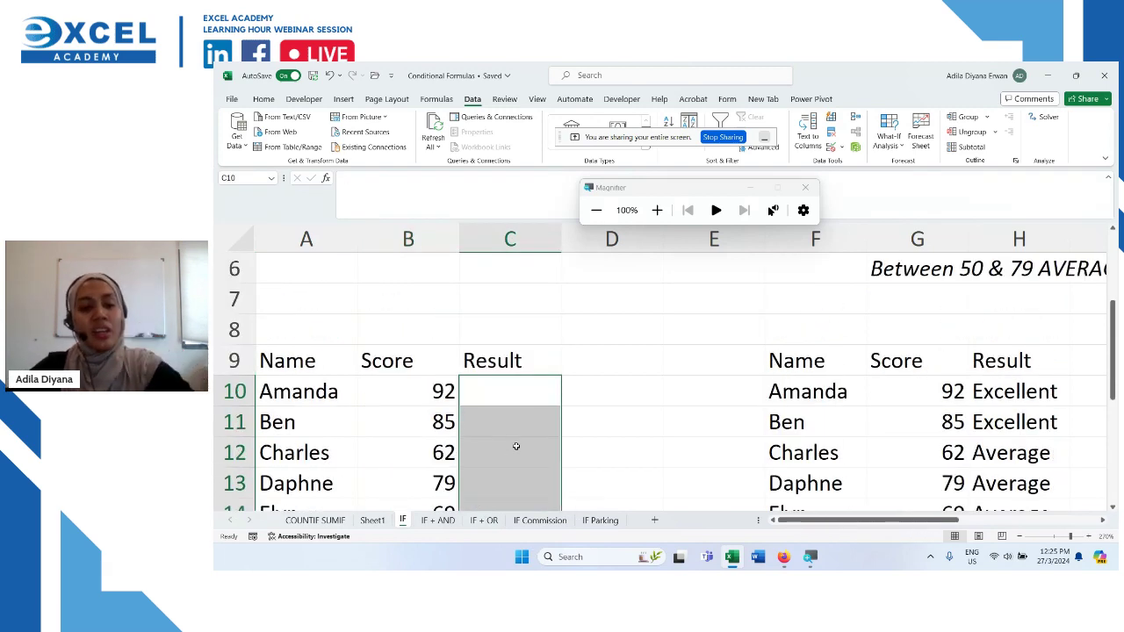
Step: Start an IF function in C10 and define its logical test as B10>=80 in the function arguments
{"action": "left_click", "coordinate": [521, 394]}
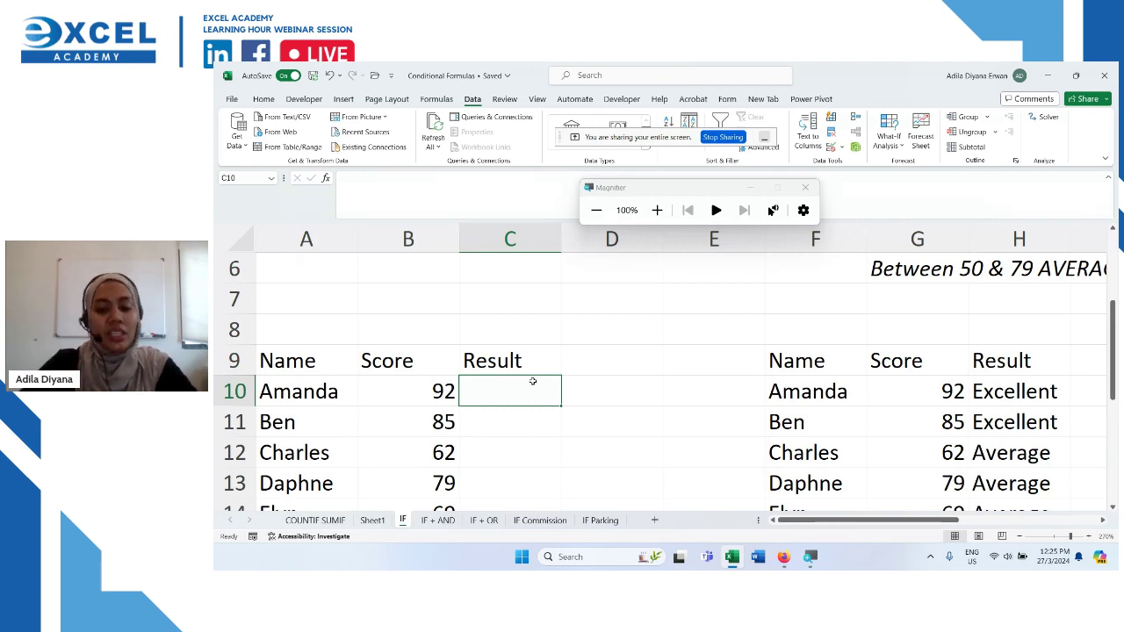
{"action": "type", "text": "=if"}
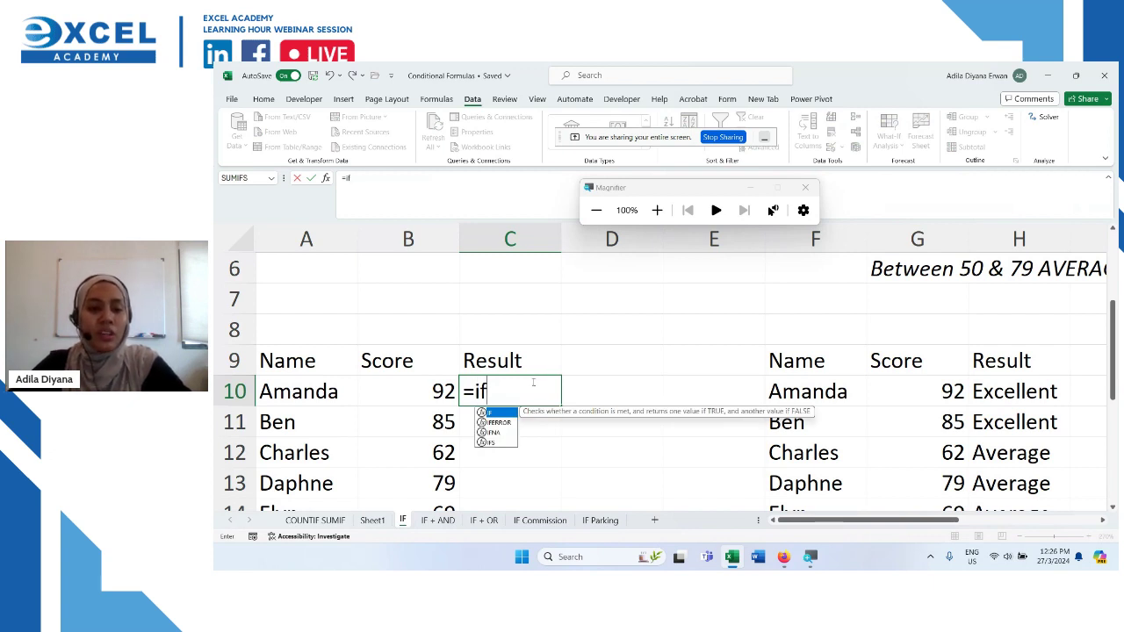
{"action": "key", "text": "Tab"}
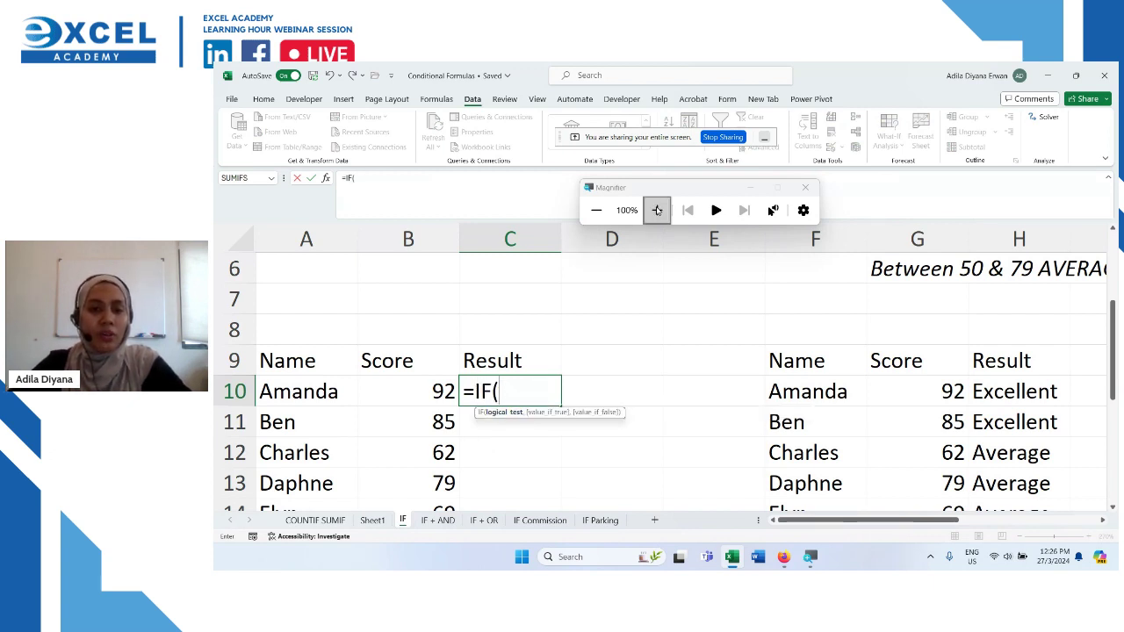
{"action": "left_click", "coordinate": [657, 210]}
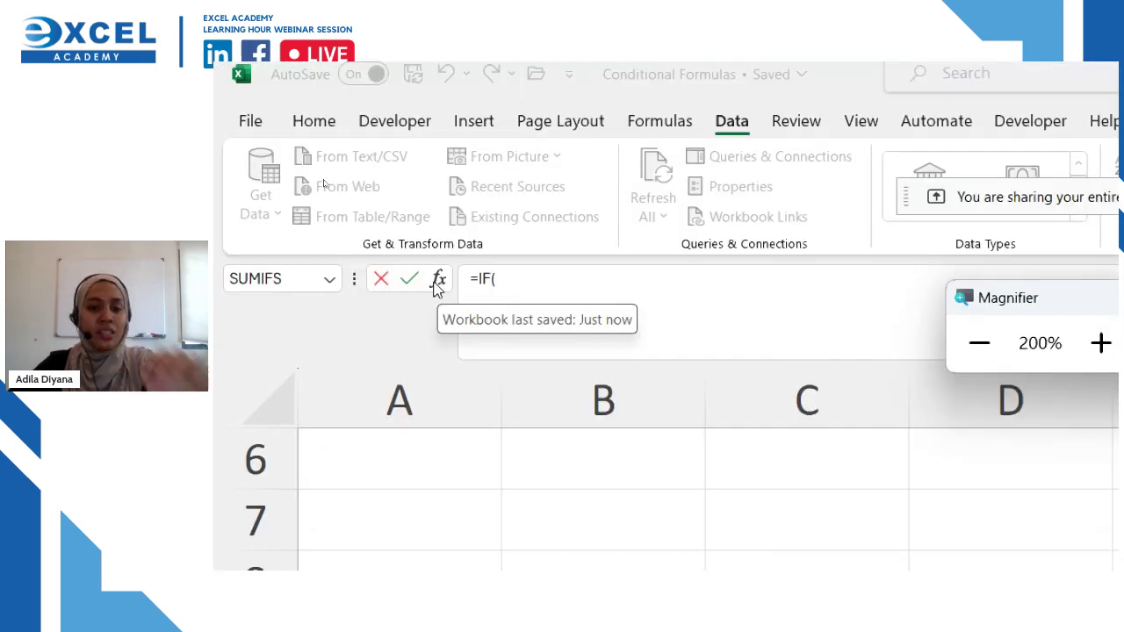
{"action": "left_click", "coordinate": [437, 283]}
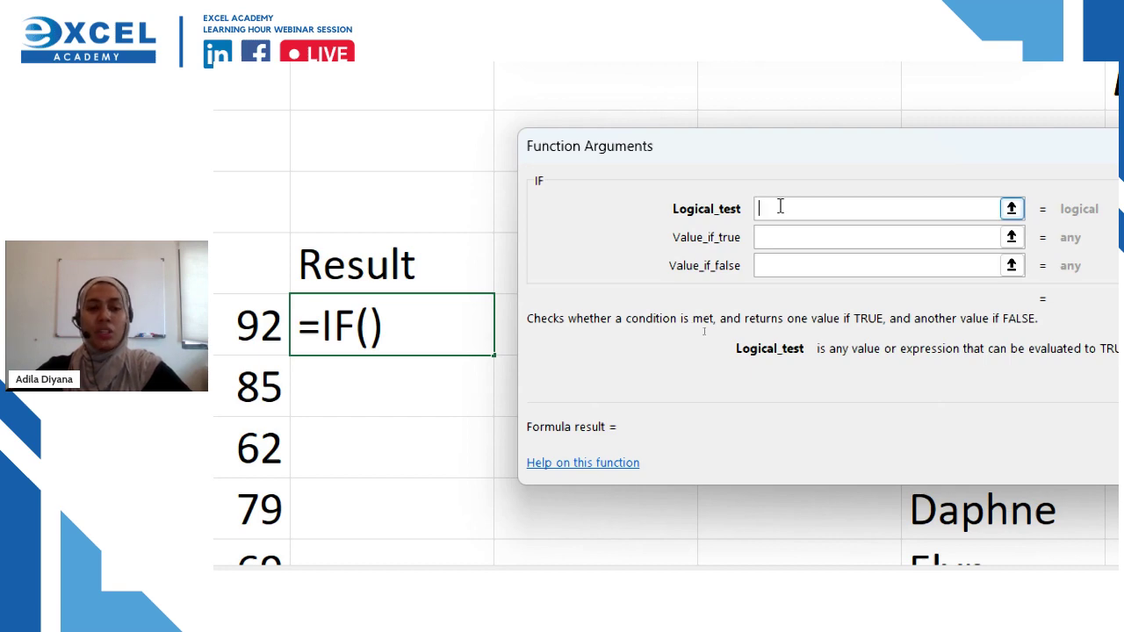
{"action": "left_click", "coordinate": [248, 323]}
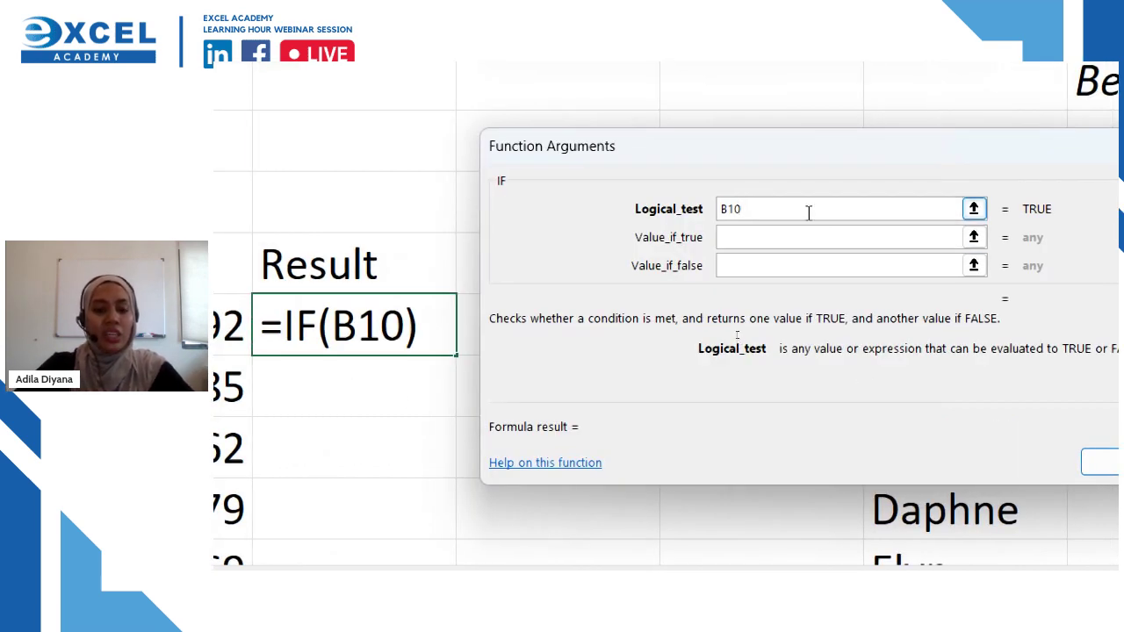
{"action": "type", "text": ">="}
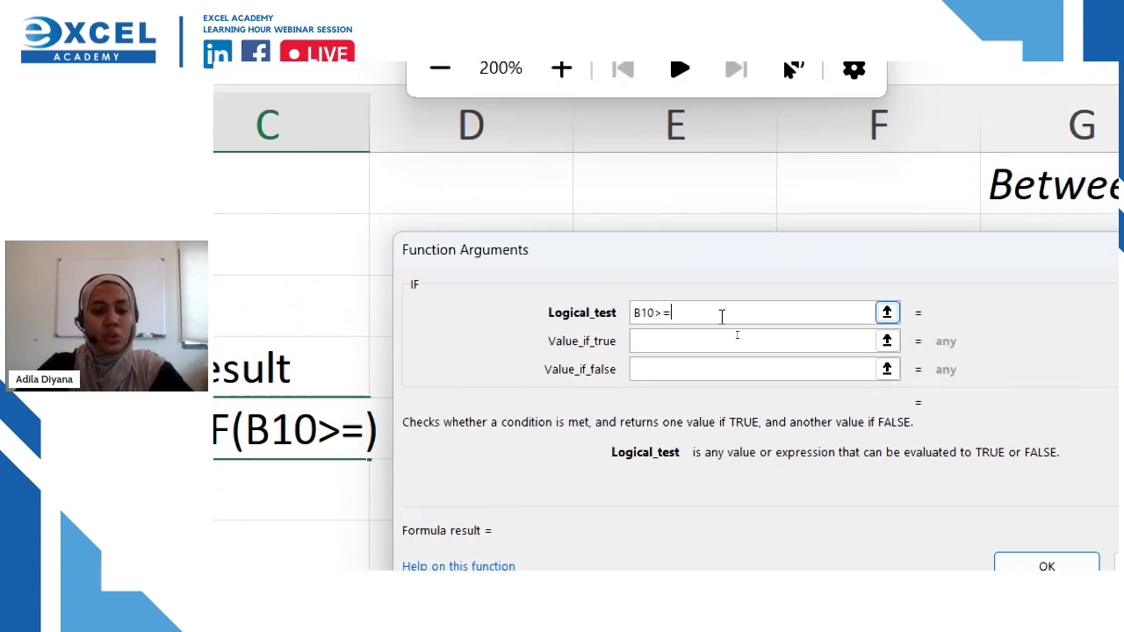
{"action": "type", "text": "80"}
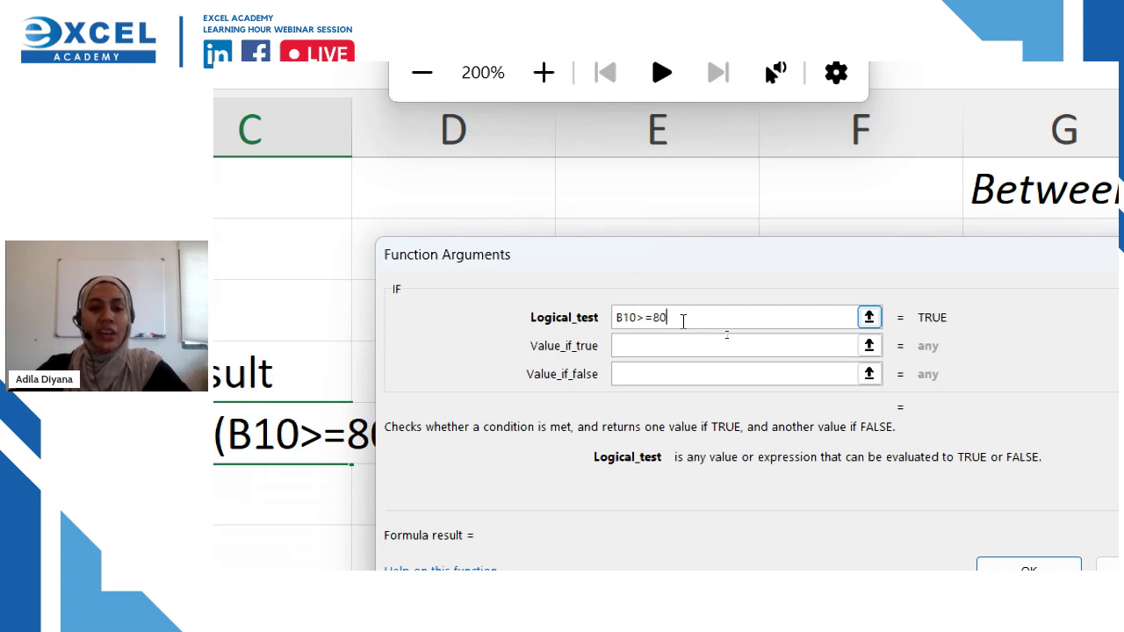
Step: Set the IF function's value if true to Pass and its value if false to Fail
{"action": "left_click", "coordinate": [667, 344]}
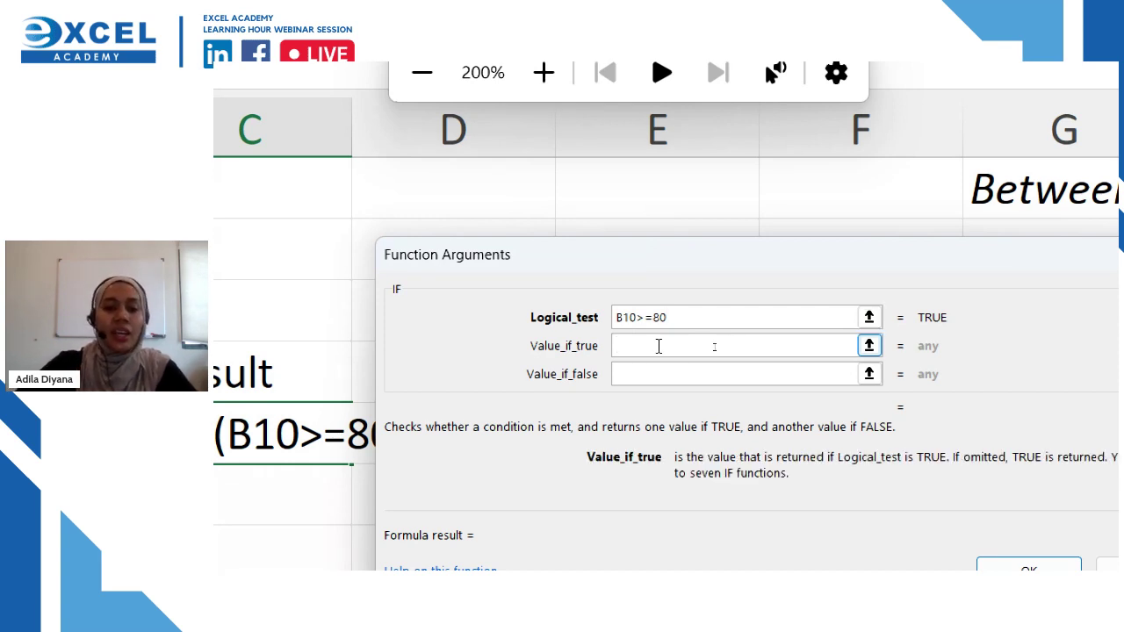
{"action": "type", "text": "Pass"}
{"action": "left_click", "coordinate": [641, 378]}
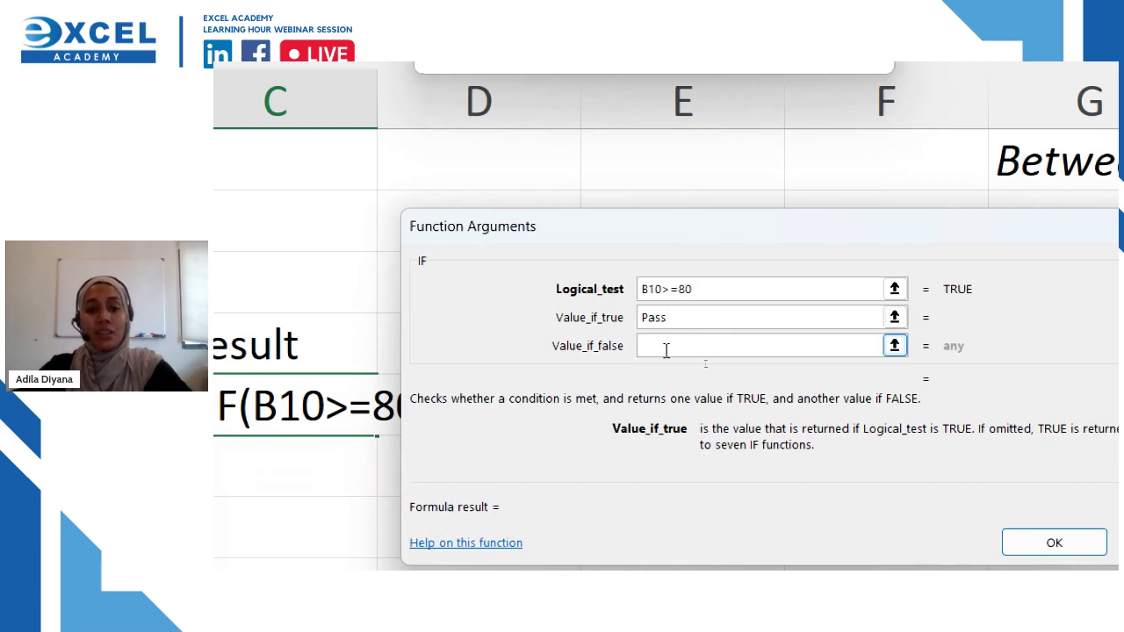
{"action": "left_click", "coordinate": [661, 351]}
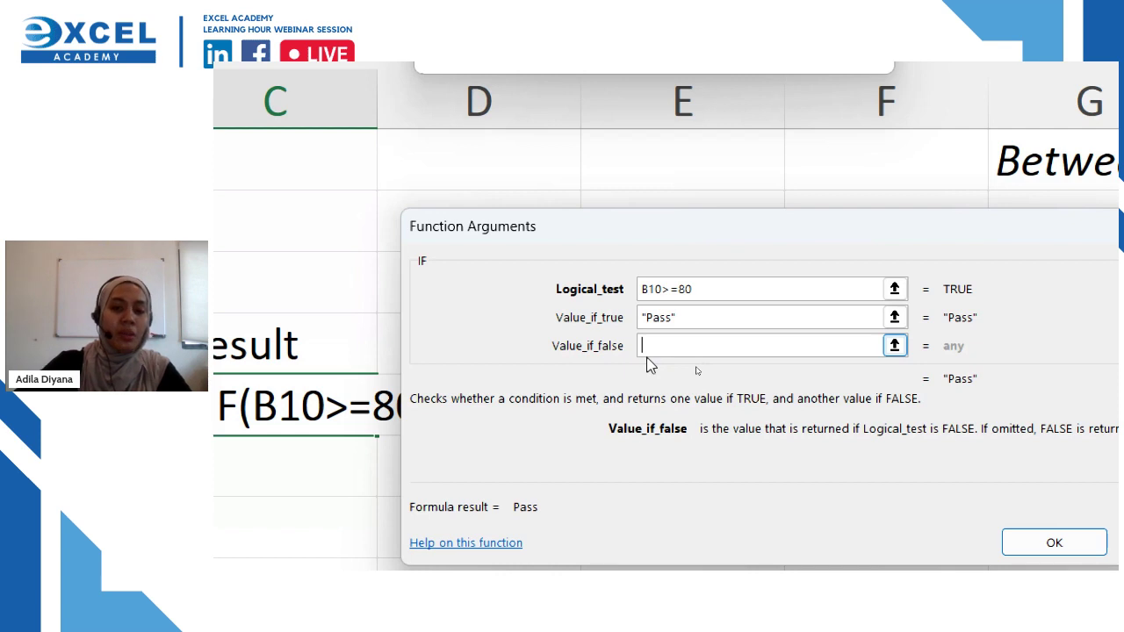
{"action": "type", "text": "Fail"}
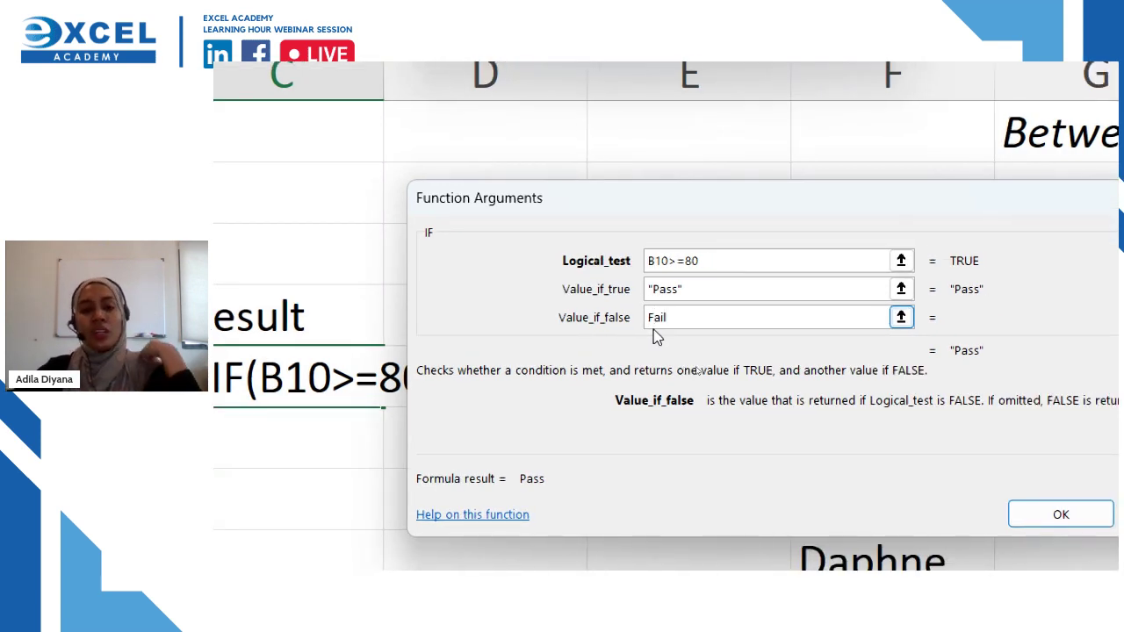
{"action": "left_click", "coordinate": [741, 257]}
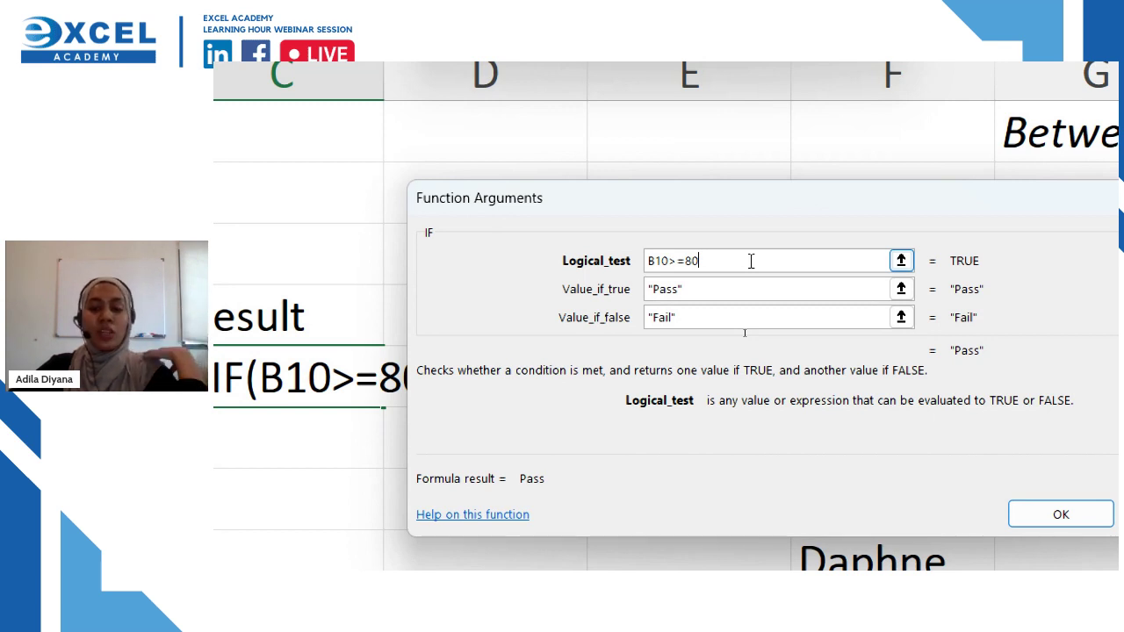
Step: Confirm the IF formula in C10 and fill it down the Result column through C18
{"action": "key", "text": "Return"}
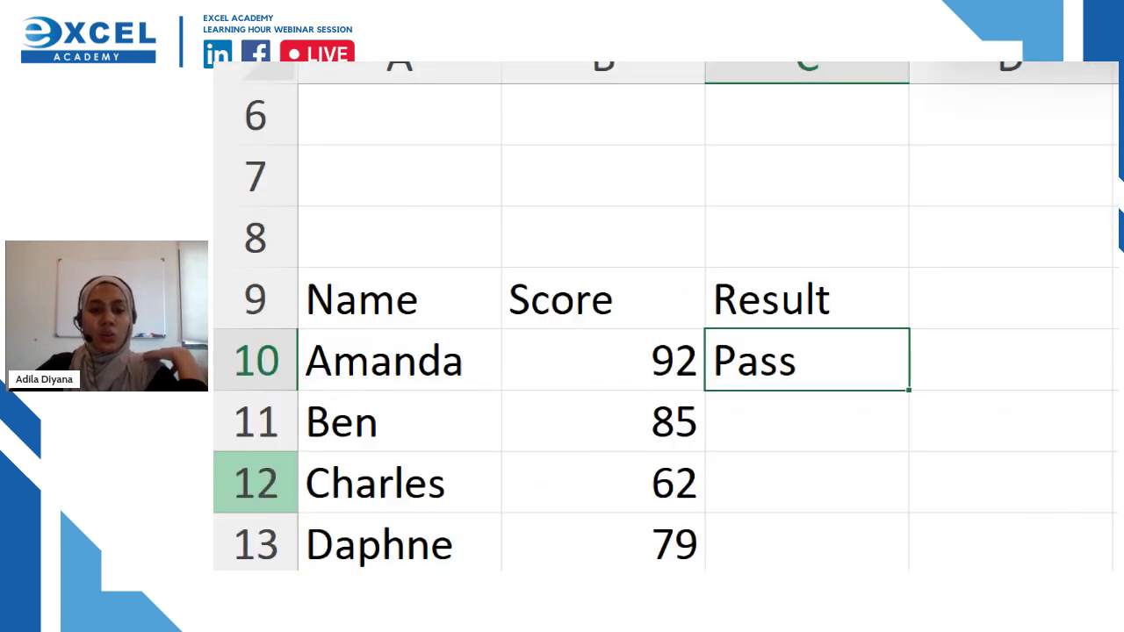
{"action": "double_click", "coordinate": [384, 408]}
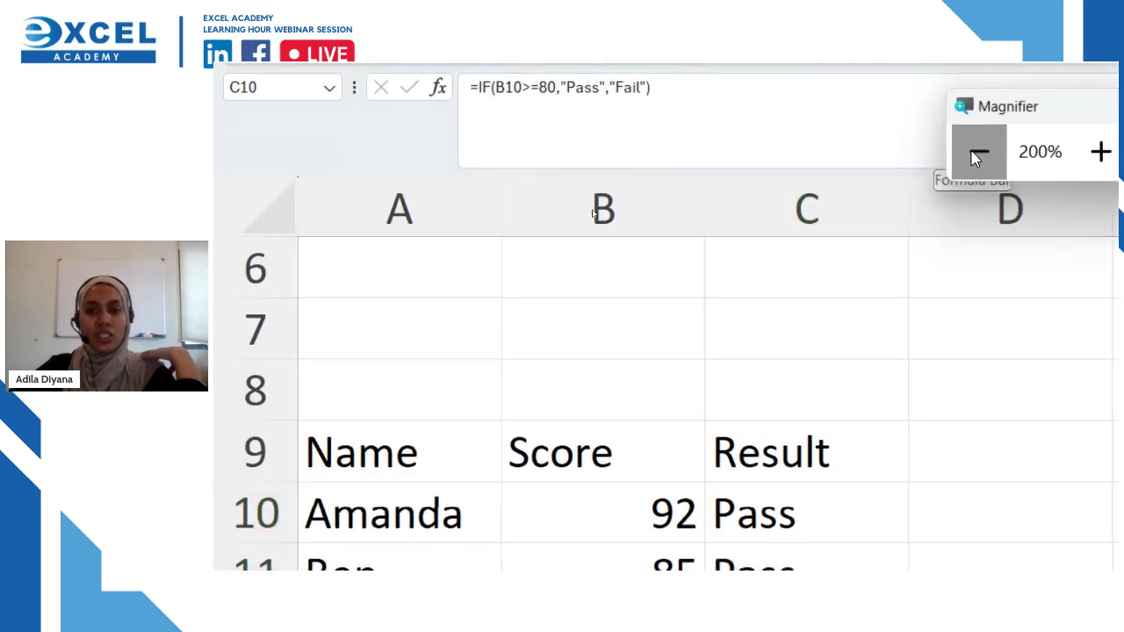
{"action": "left_click", "coordinate": [977, 157]}
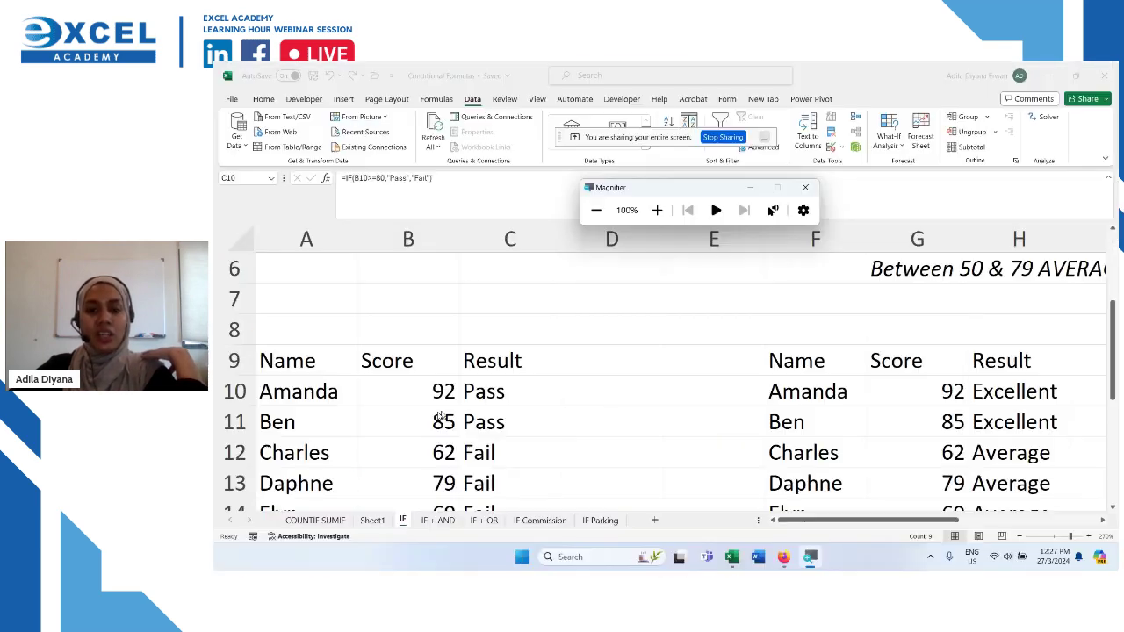
Step: Check the filled Pass and Fail results in the first table against the names and scores in rows 10 to 16
{"action": "left_click", "coordinate": [500, 420]}
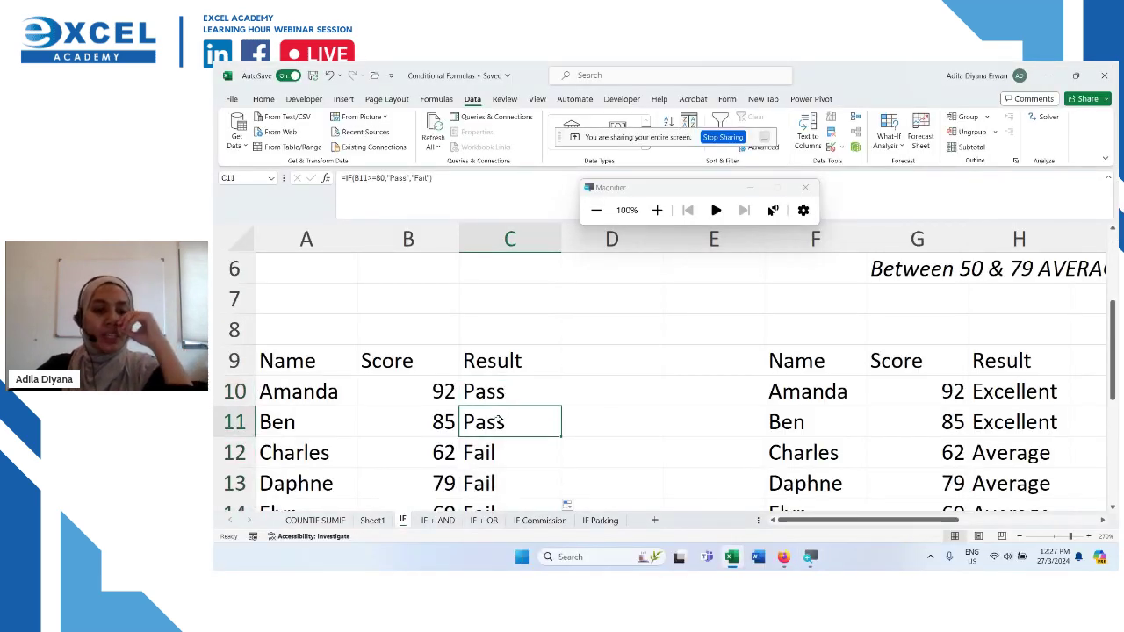
{"action": "left_click", "coordinate": [444, 400]}
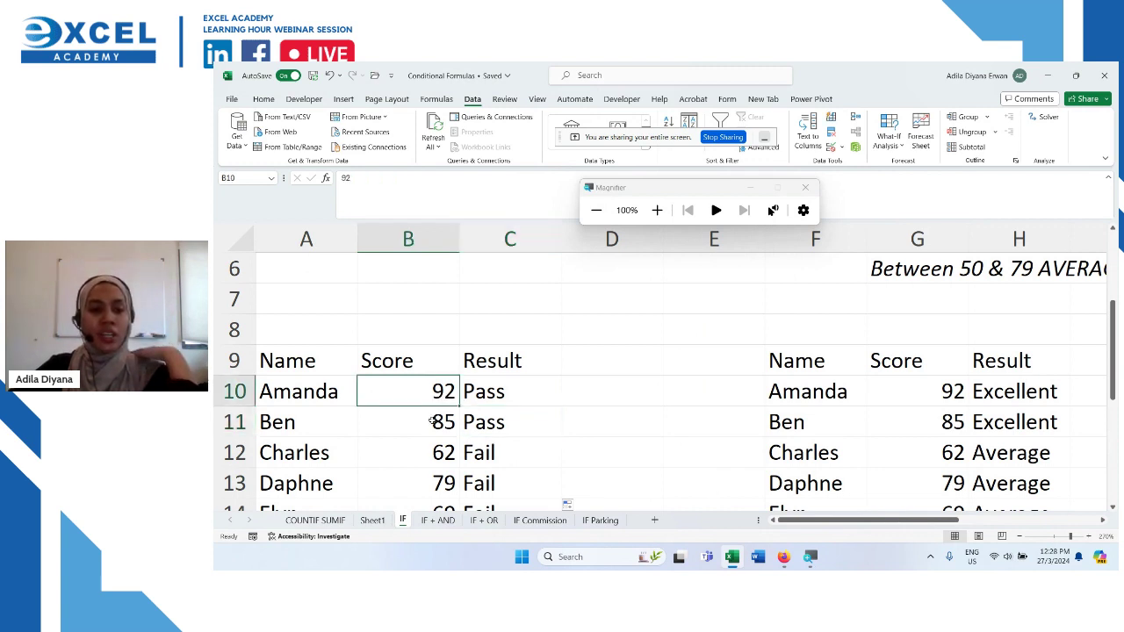
{"action": "left_click", "coordinate": [432, 421]}
{"action": "scroll", "coordinate": [432, 421], "scroll_direction": "down", "scroll_amount": 2}
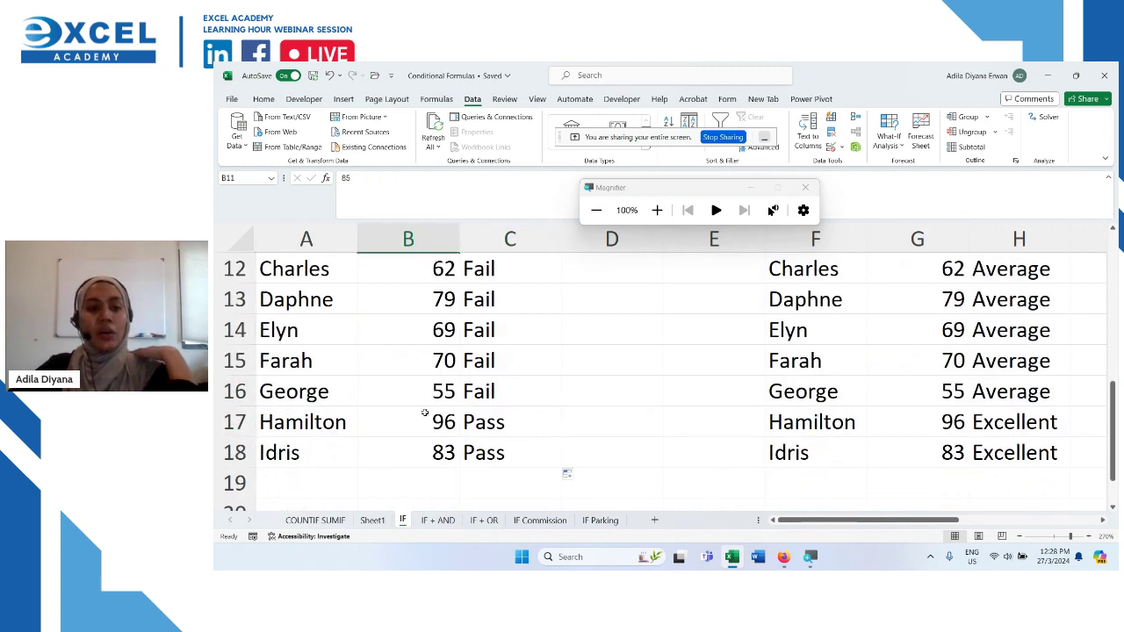
{"action": "left_click", "coordinate": [337, 274]}
{"action": "left_click", "coordinate": [320, 297]}
{"action": "left_click", "coordinate": [294, 334]}
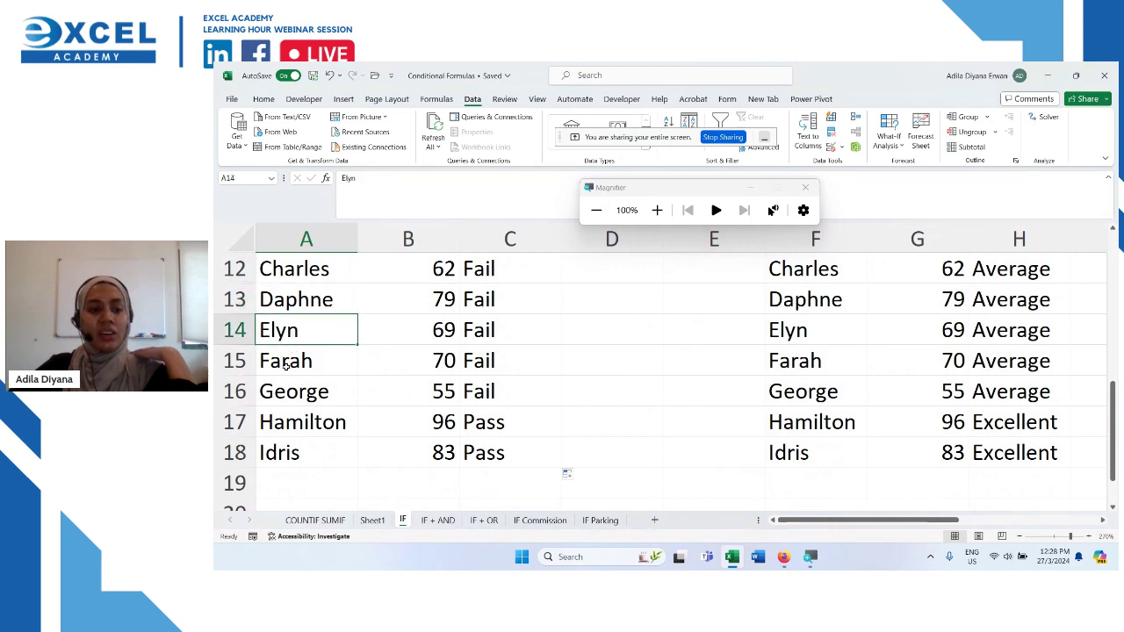
{"action": "left_click", "coordinate": [285, 369]}
{"action": "left_click", "coordinate": [287, 393]}
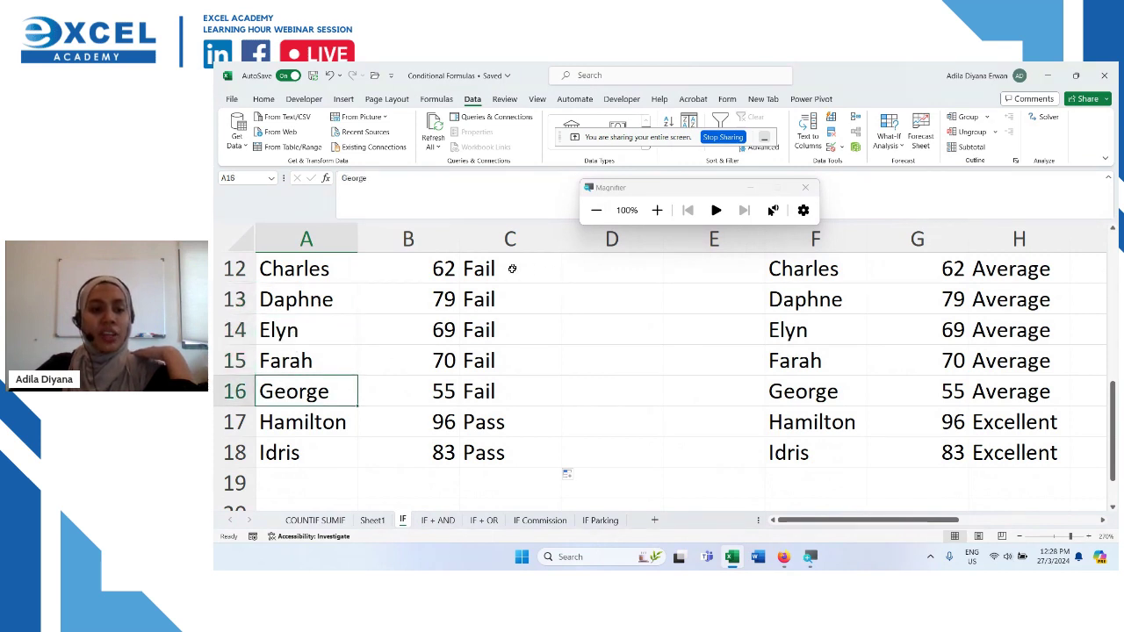
Step: Highlight the failing scores and their results in B12:C16 with a yellow fill
{"action": "left_click_drag", "start_coordinate": [510, 269], "coordinate": [482, 391]}
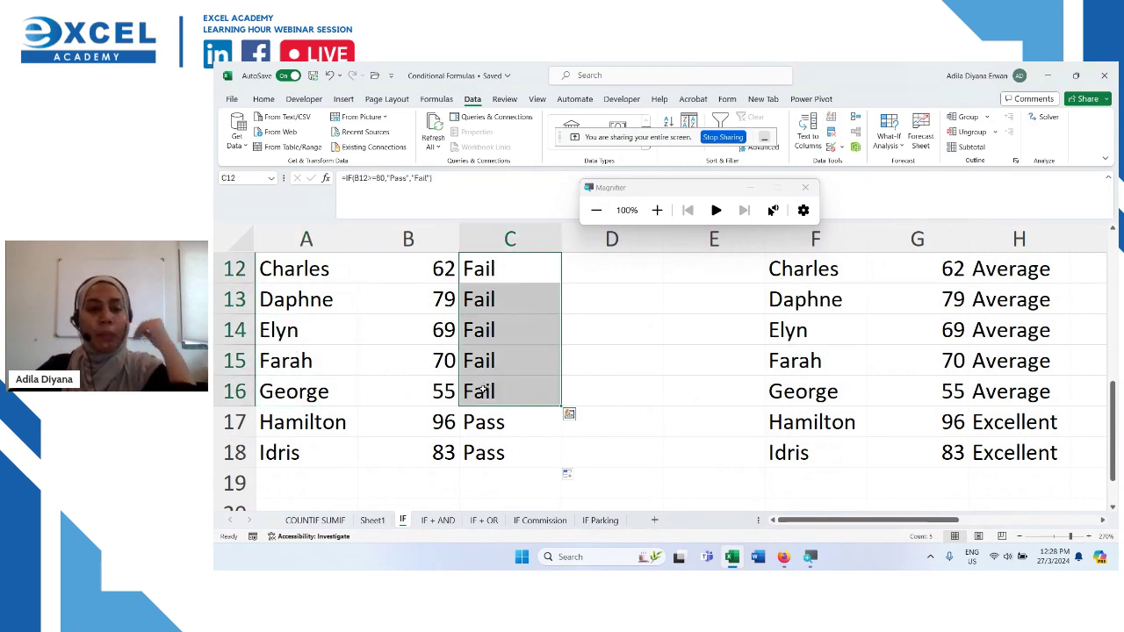
{"action": "left_click_drag", "start_coordinate": [436, 280], "coordinate": [477, 379]}
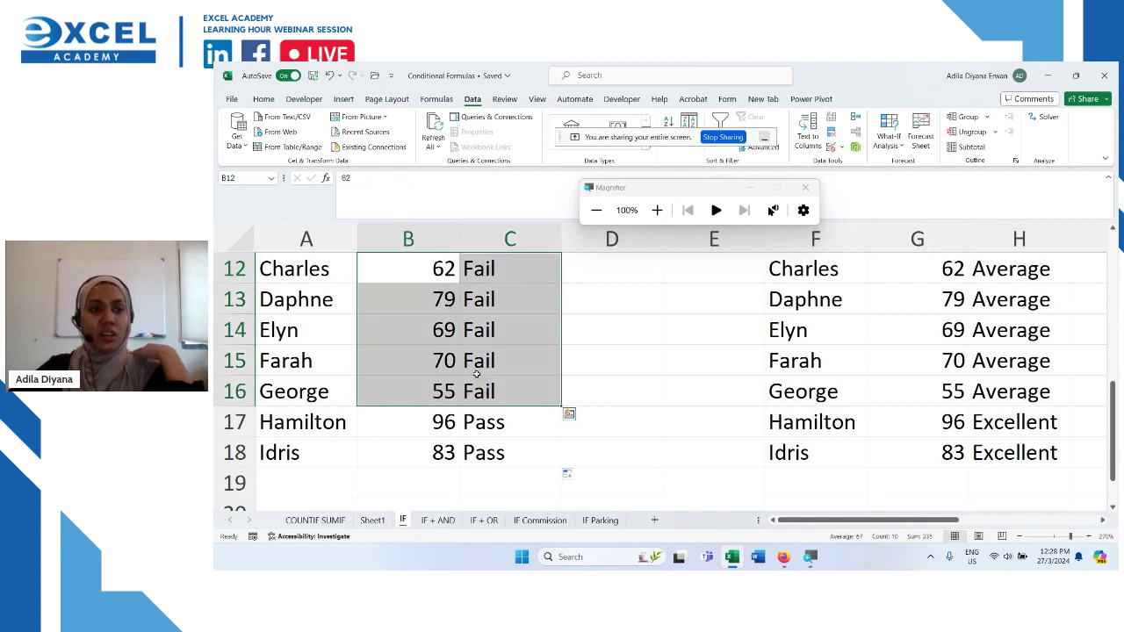
{"action": "left_click", "coordinate": [264, 99]}
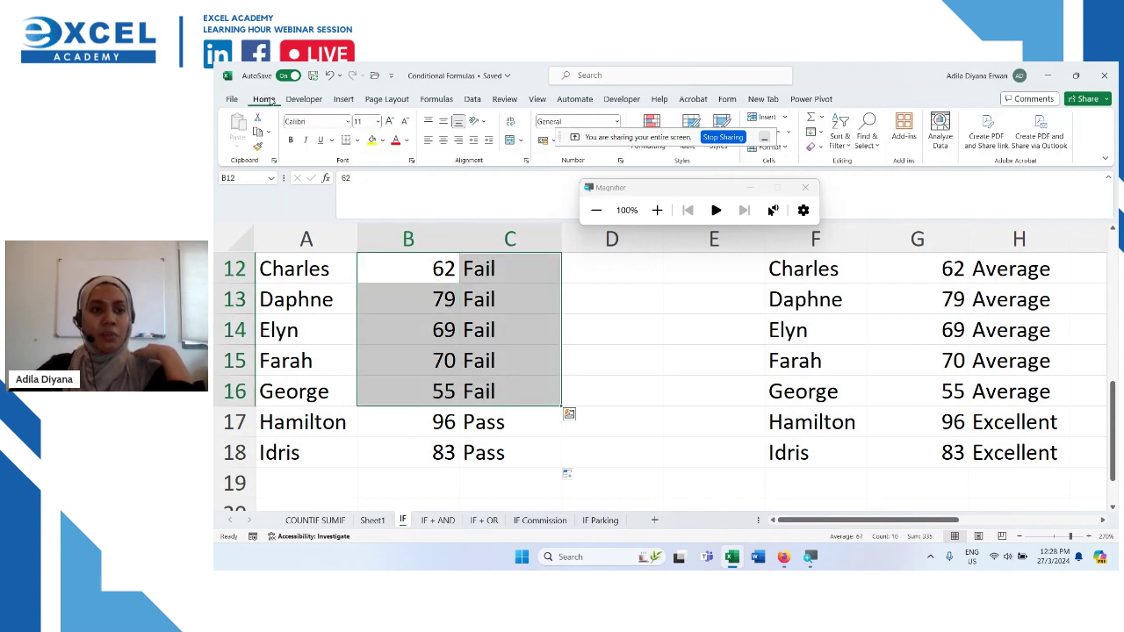
{"action": "left_click", "coordinate": [371, 140]}
{"action": "left_click", "coordinate": [684, 379]}
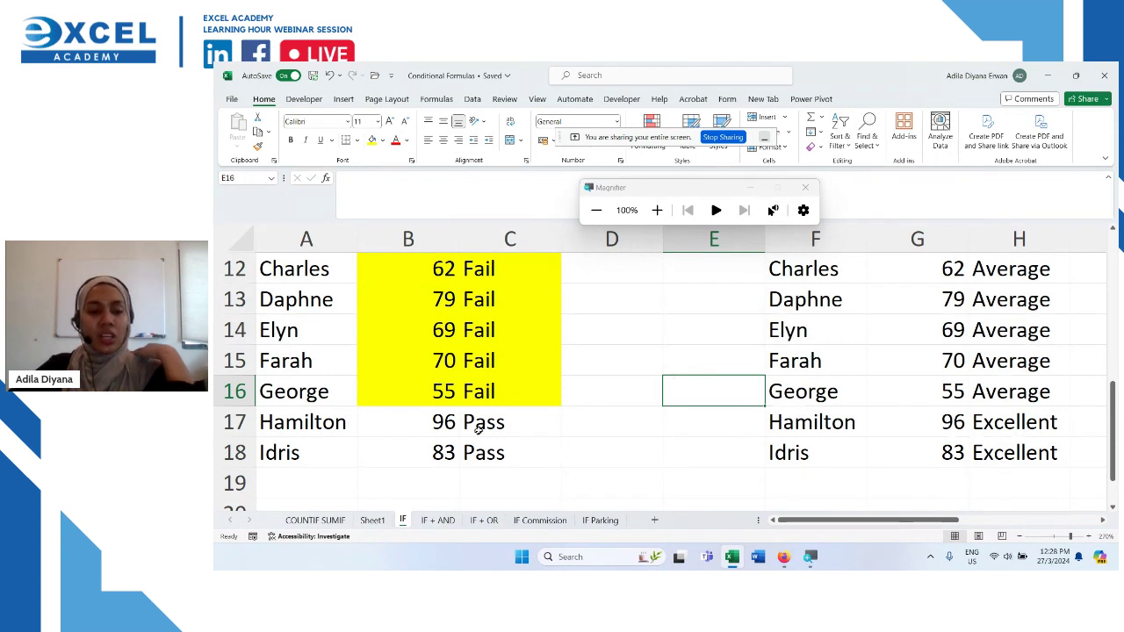
Step: Compare the Pass results in C17:C18 with their scores in B17:B18
{"action": "left_click_drag", "start_coordinate": [479, 426], "coordinate": [482, 452]}
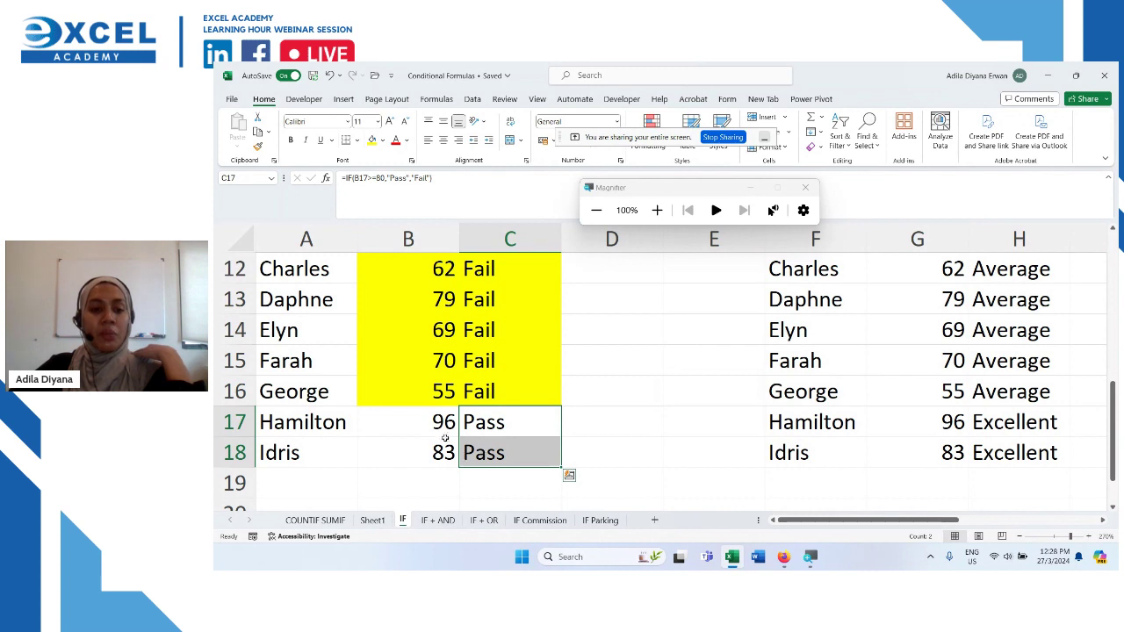
{"action": "left_click_drag", "start_coordinate": [445, 431], "coordinate": [437, 452]}
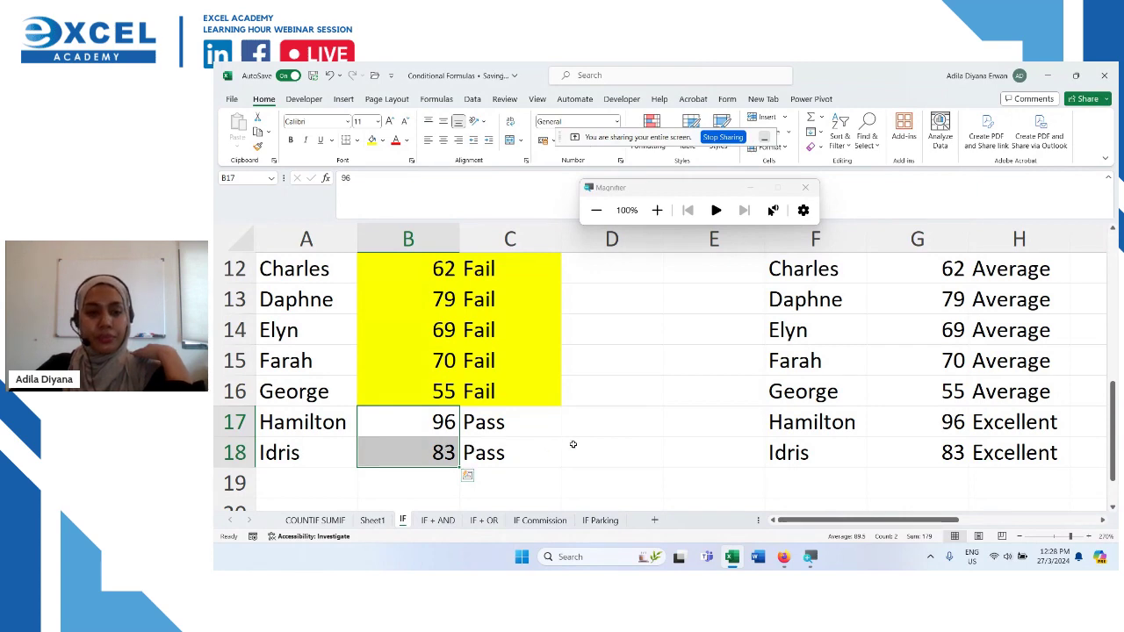
{"action": "scroll", "coordinate": [573, 445], "scroll_direction": "up", "scroll_amount": 4}
{"action": "scroll", "coordinate": [572, 444], "scroll_direction": "down", "scroll_amount": 3}
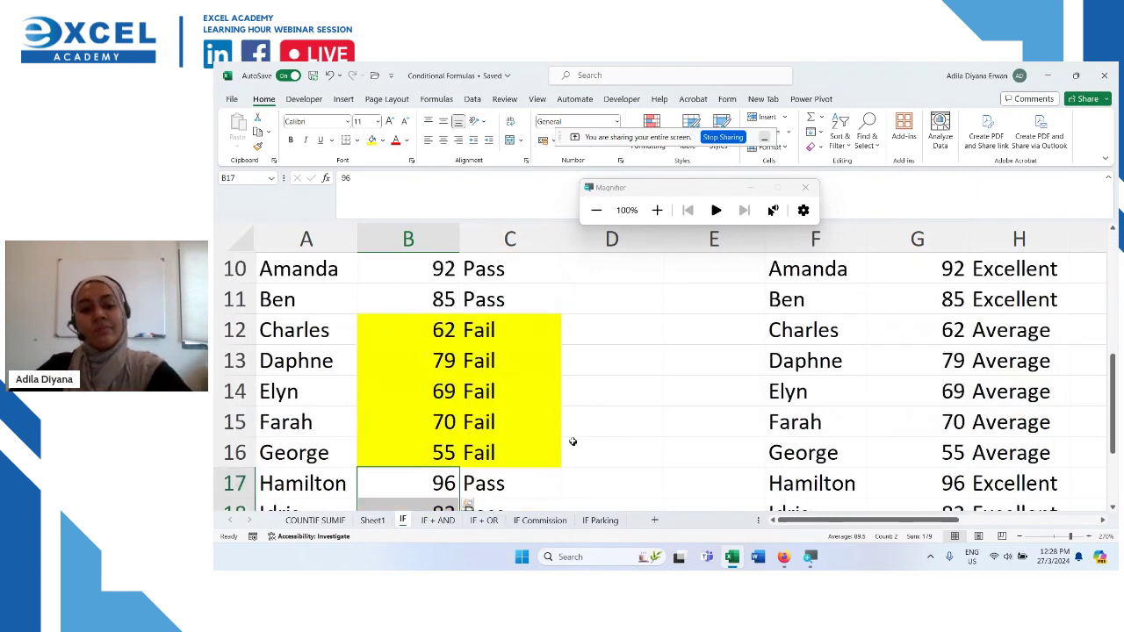
Step: Enlarge the IF Commission sheet to 190% and autofit column B to its sales figures
{"action": "left_click", "coordinate": [539, 520]}
{"action": "left_click", "coordinate": [666, 380]}
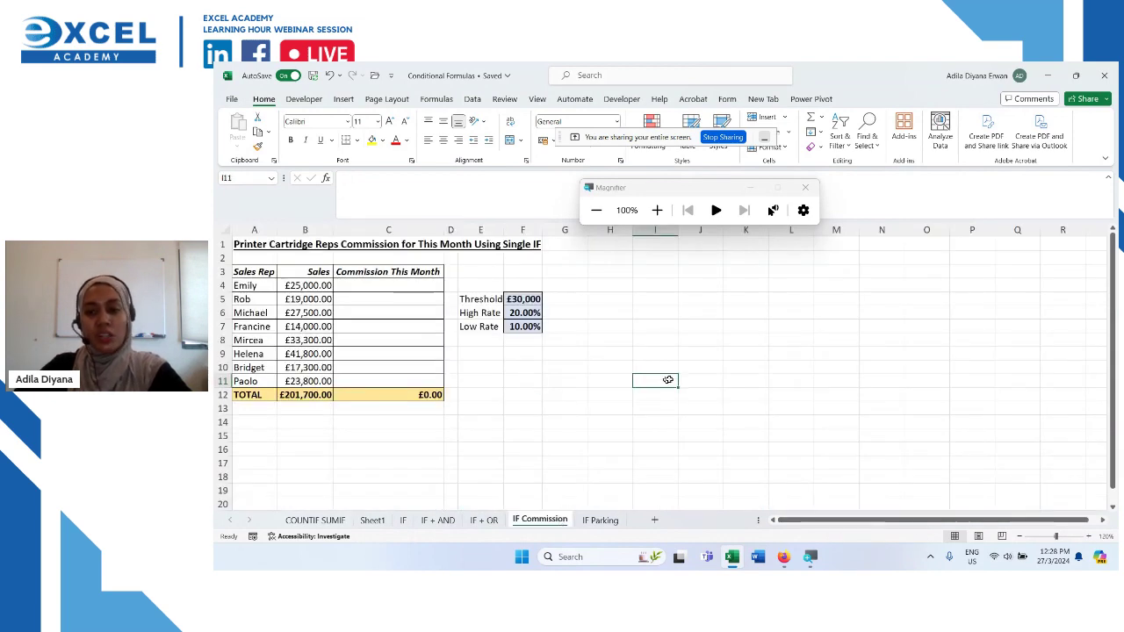
{"action": "left_click", "coordinate": [1089, 536]}
{"action": "left_click", "coordinate": [1089, 536]}
{"action": "left_click", "coordinate": [1089, 537]}
{"action": "left_click", "coordinate": [1089, 536]}
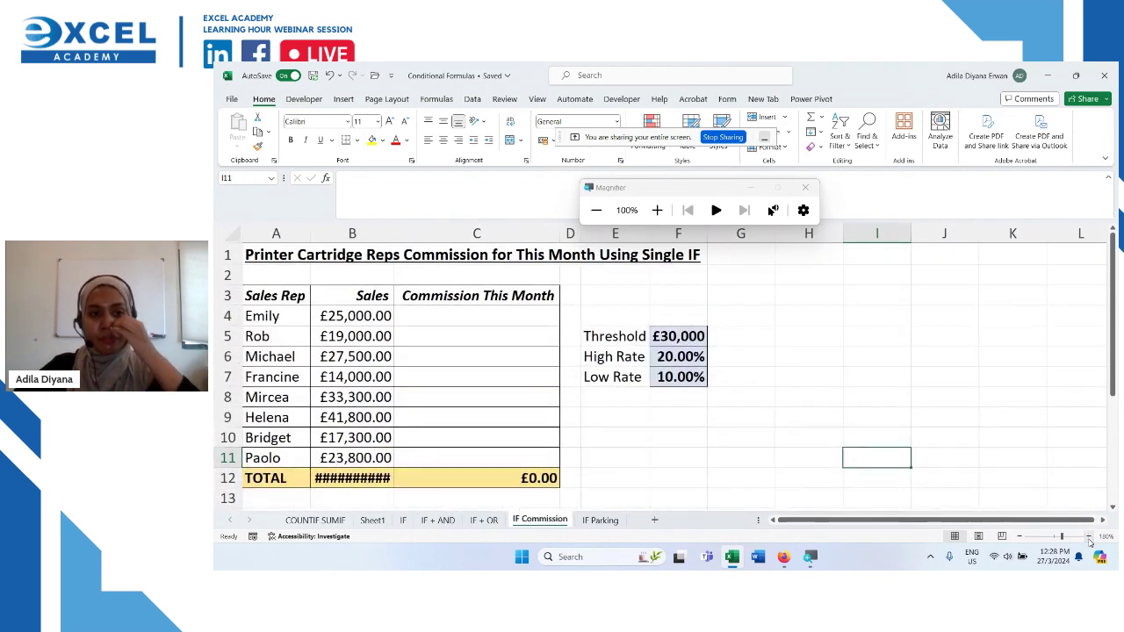
{"action": "left_click", "coordinate": [1089, 537]}
{"action": "double_click", "coordinate": [405, 230]}
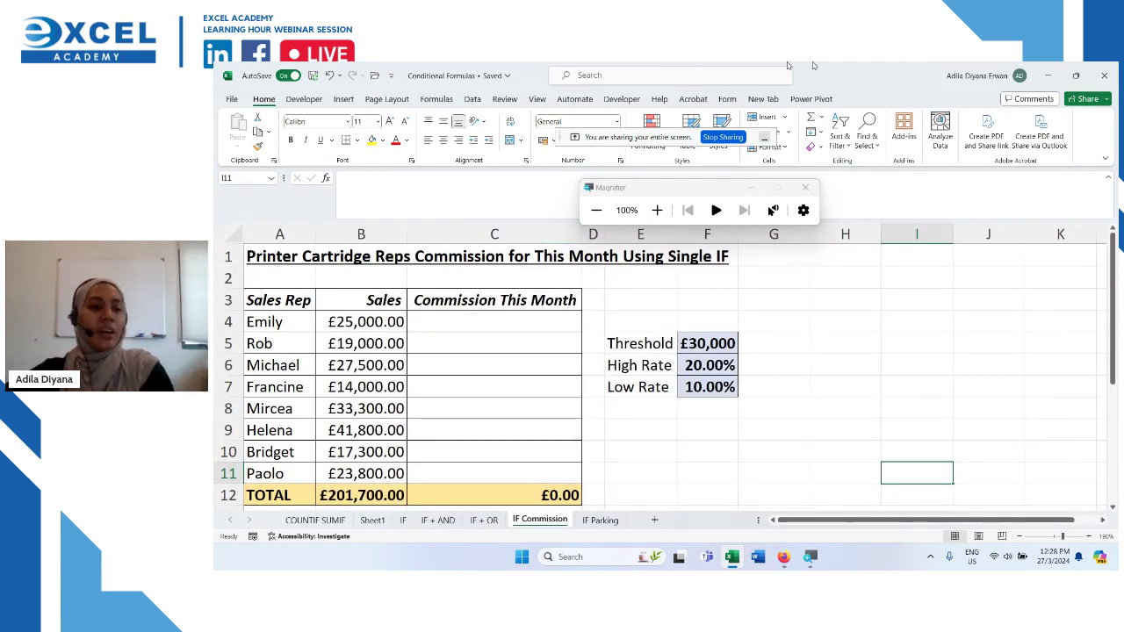
Step: Review the Sales Rep, Sales and Commission This Month columns of the commission table
{"action": "left_click", "coordinate": [273, 230]}
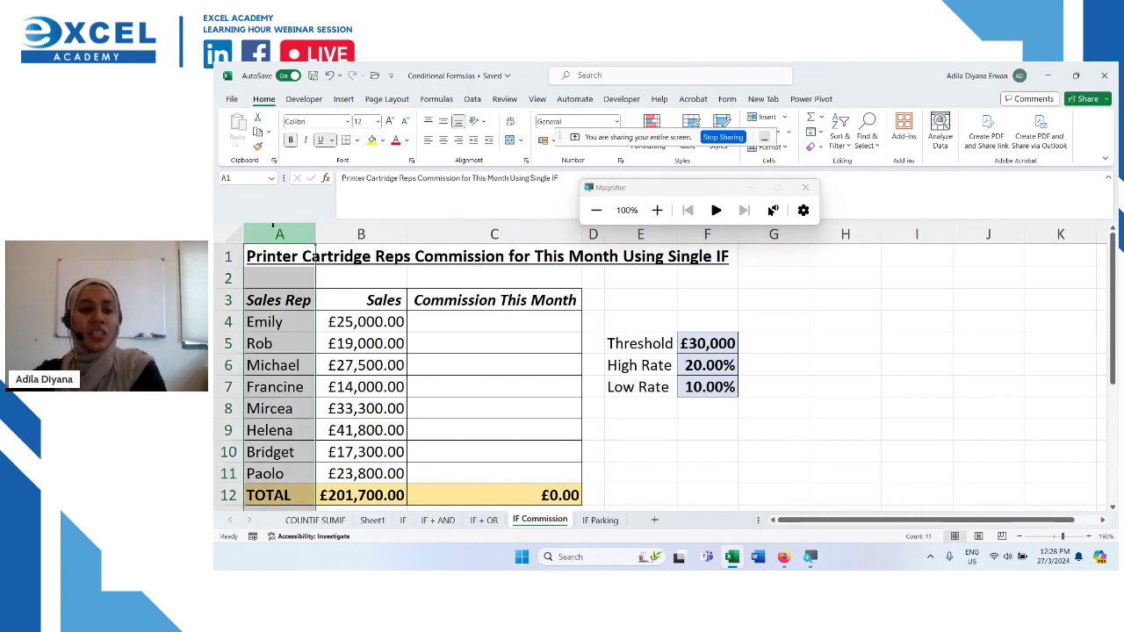
{"action": "left_click", "coordinate": [356, 234]}
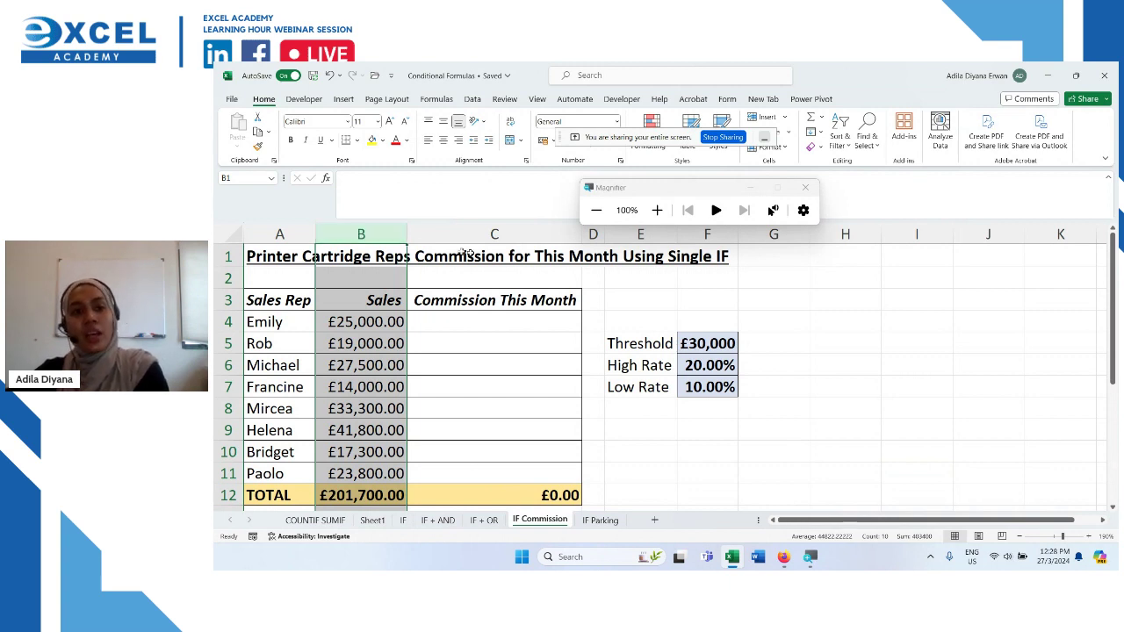
{"action": "left_click", "coordinate": [520, 235]}
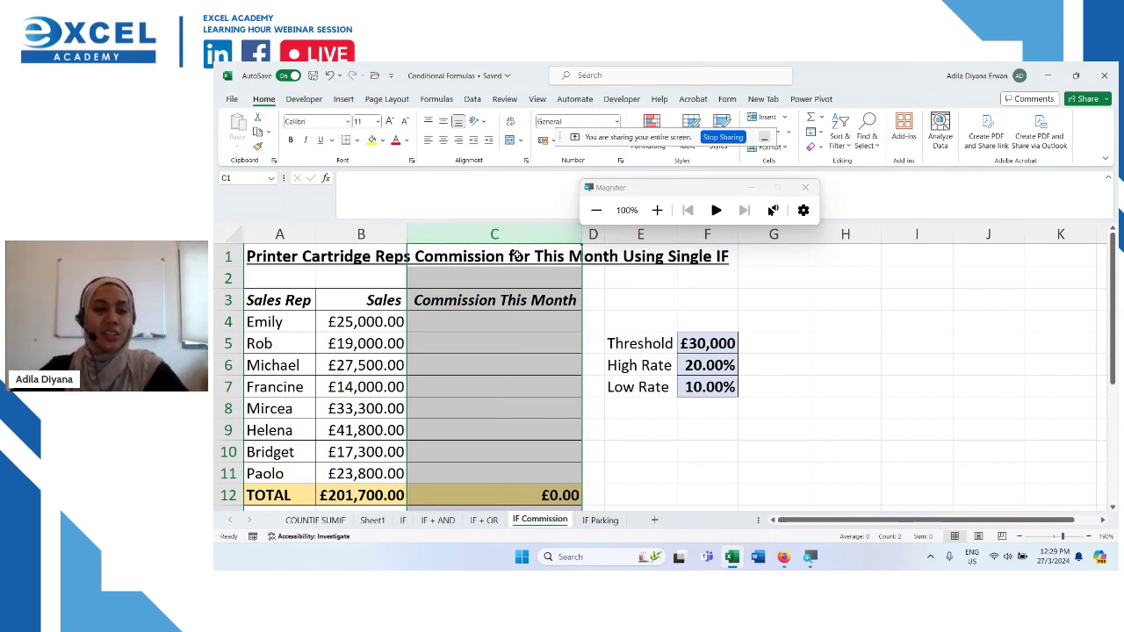
{"action": "left_click", "coordinate": [734, 423]}
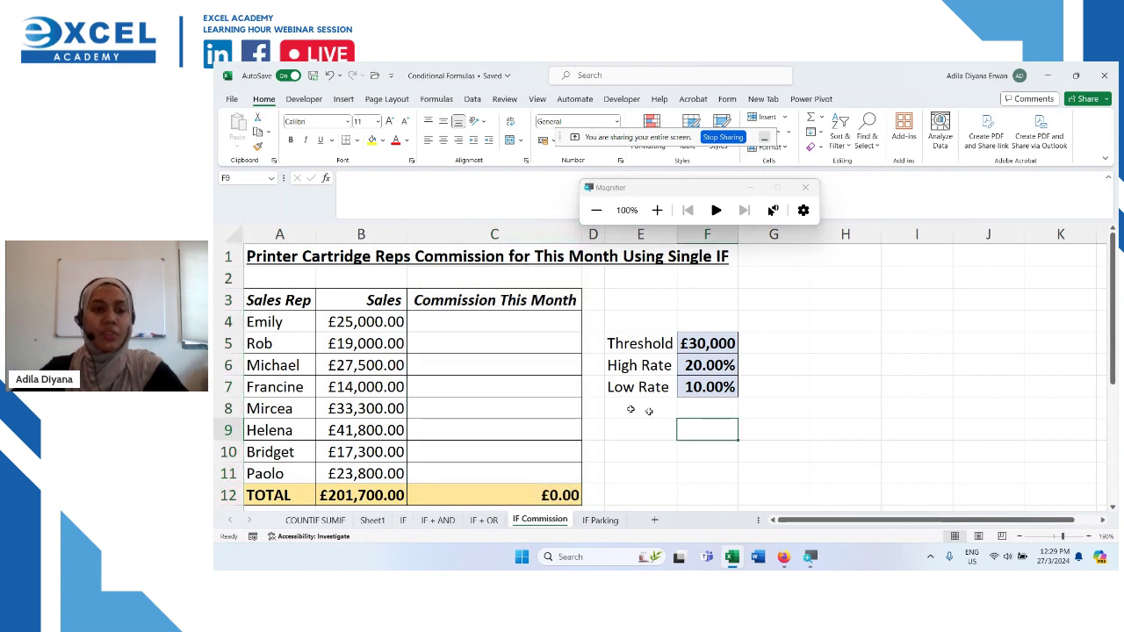
Step: Examine how the sales in B4 relate to the threshold in F5 and the high and low commission rates in F6:F7
{"action": "left_click", "coordinate": [331, 317]}
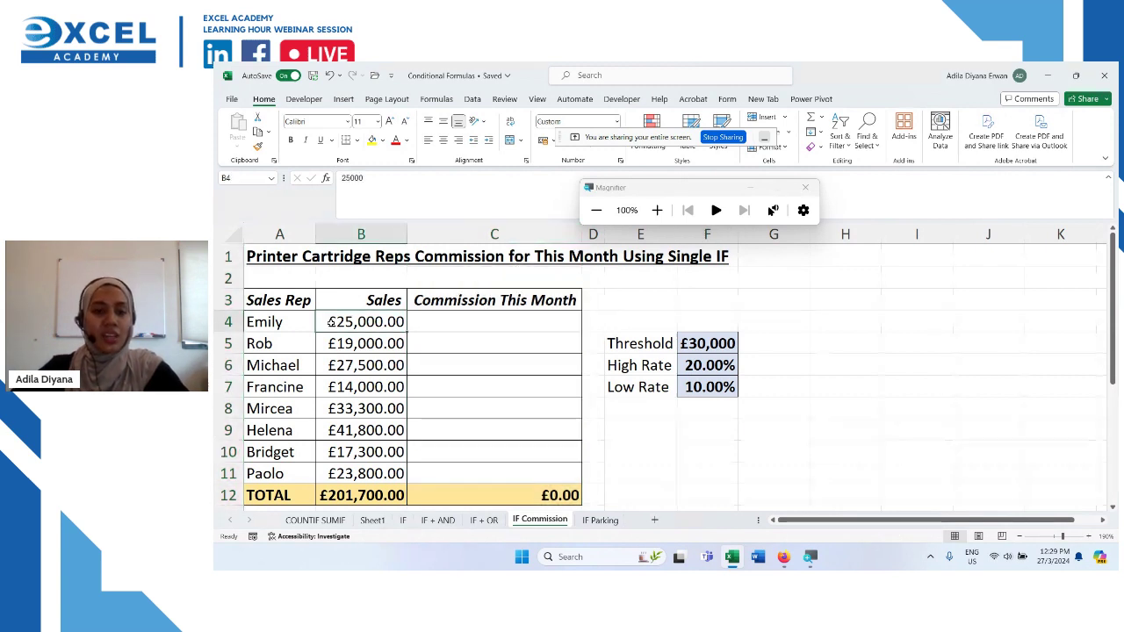
{"action": "left_click_drag", "start_coordinate": [663, 349], "coordinate": [708, 345]}
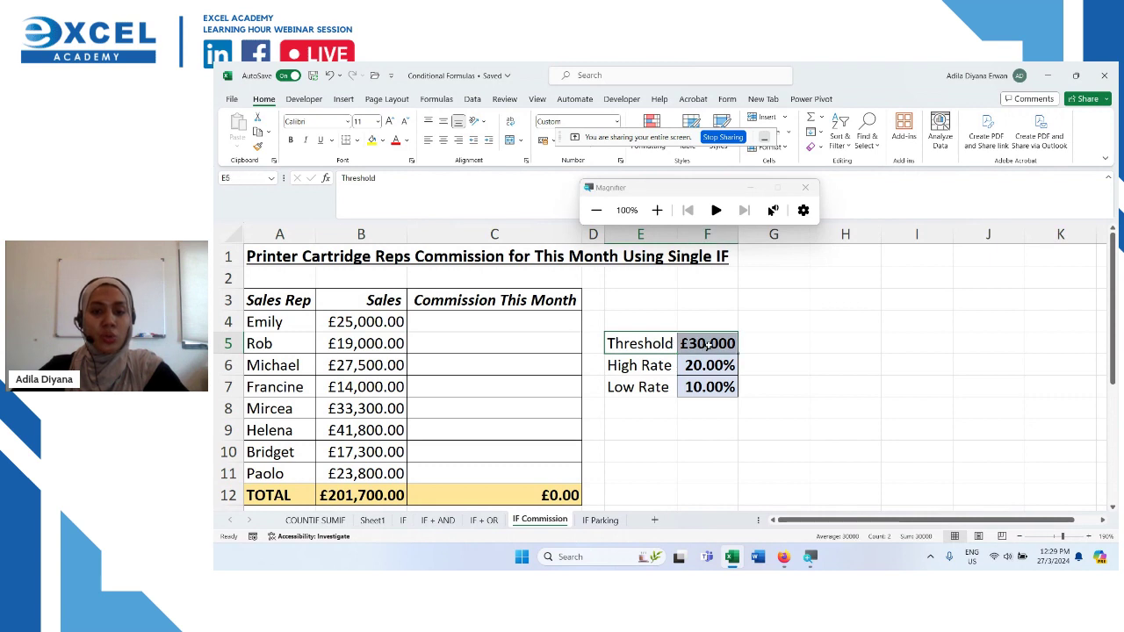
{"action": "left_click", "coordinate": [789, 345]}
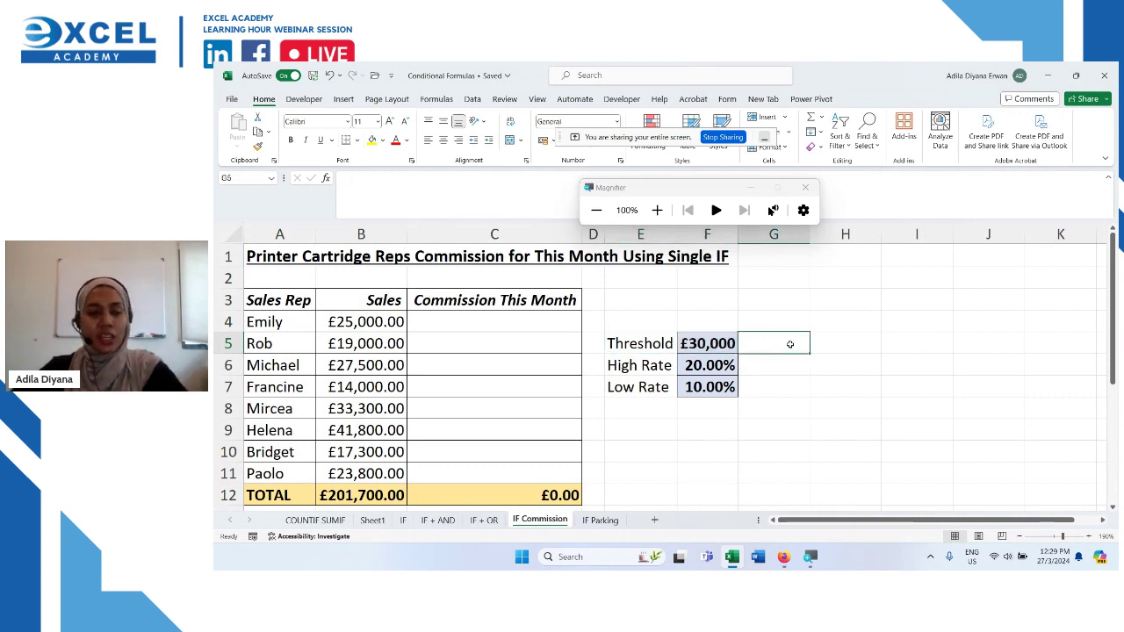
{"action": "left_click", "coordinate": [574, 308]}
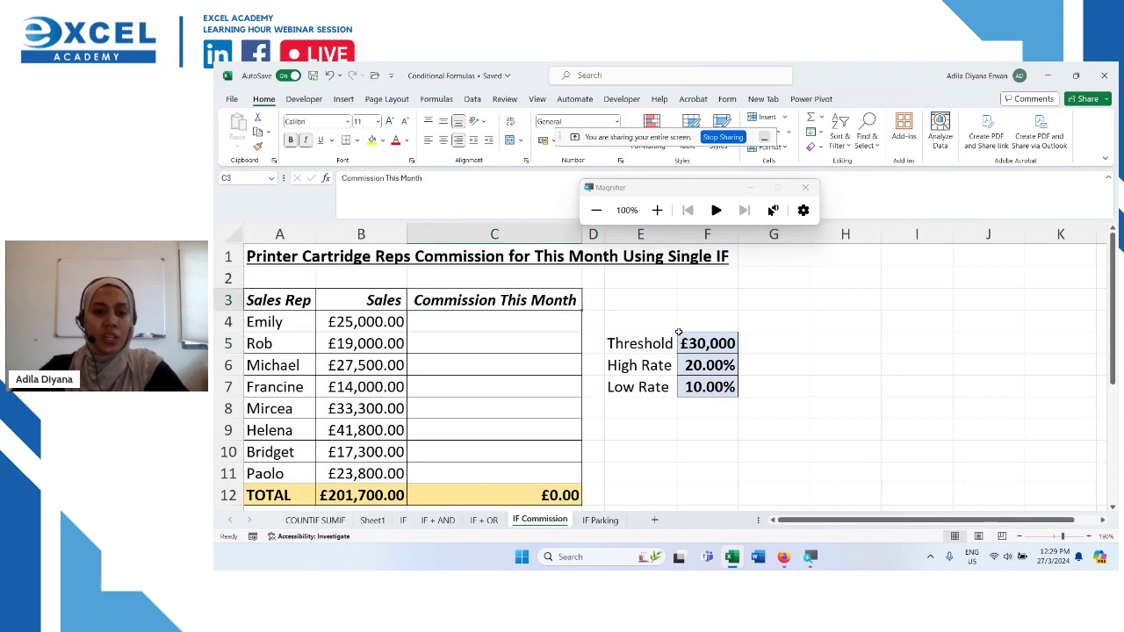
{"action": "left_click", "coordinate": [707, 367]}
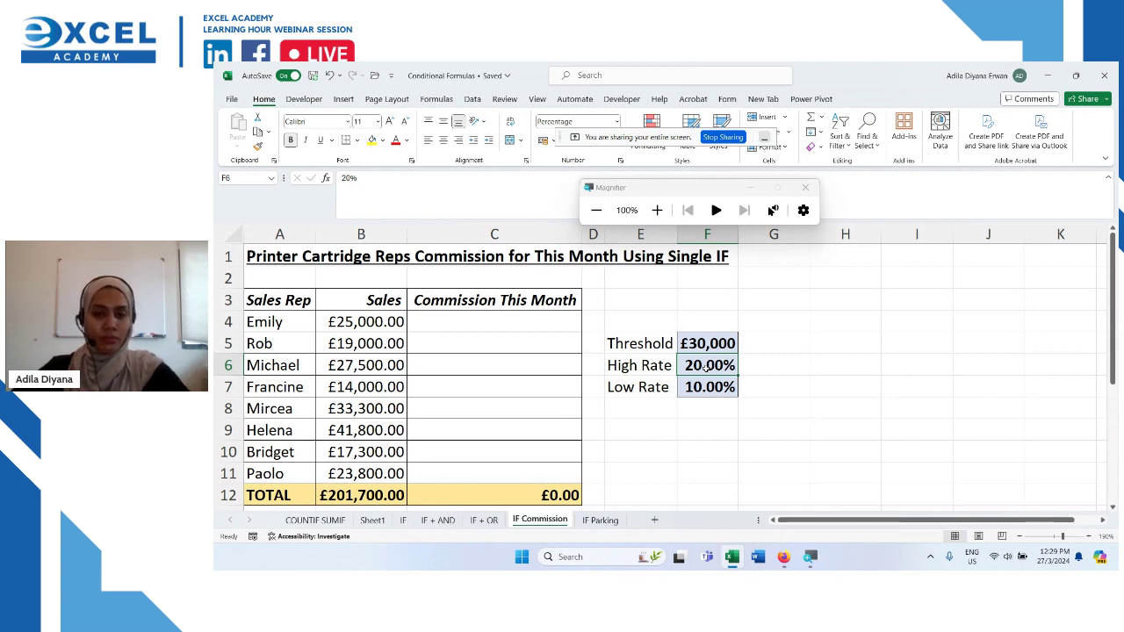
{"action": "left_click", "coordinate": [380, 323]}
{"action": "left_click", "coordinate": [720, 345]}
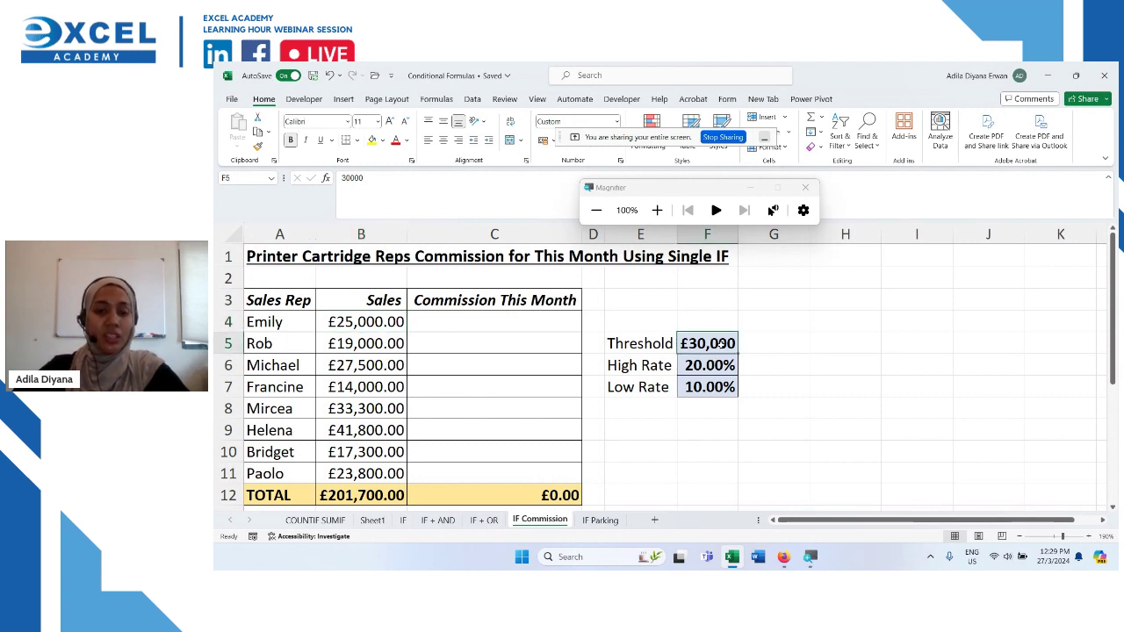
{"action": "left_click", "coordinate": [707, 389]}
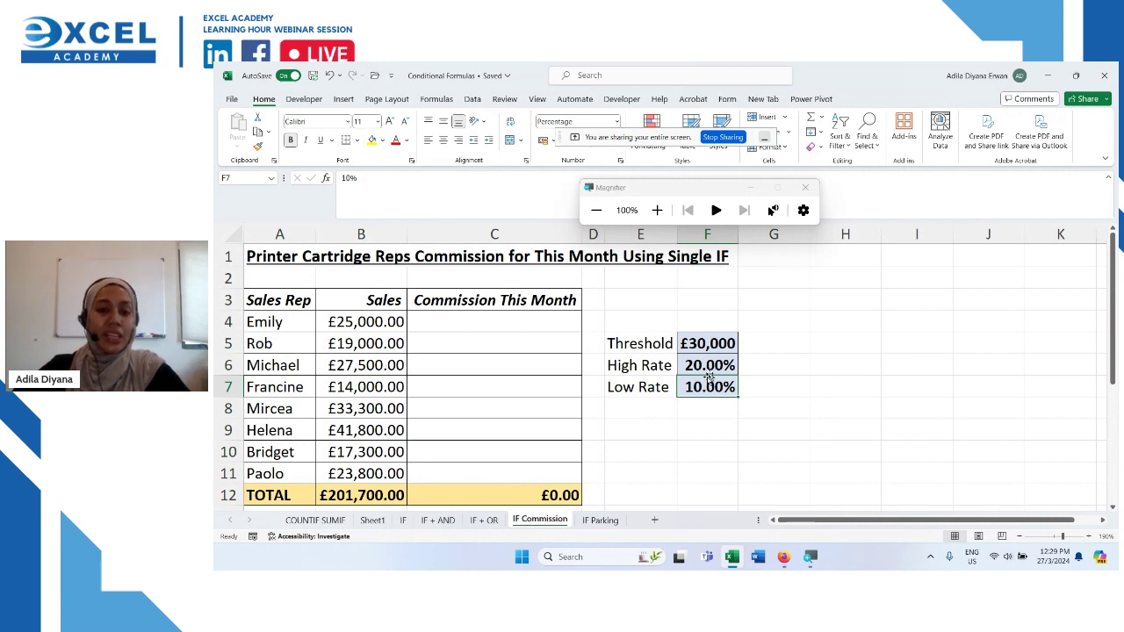
{"action": "left_click", "coordinate": [528, 324]}
{"action": "left_click", "coordinate": [672, 364]}
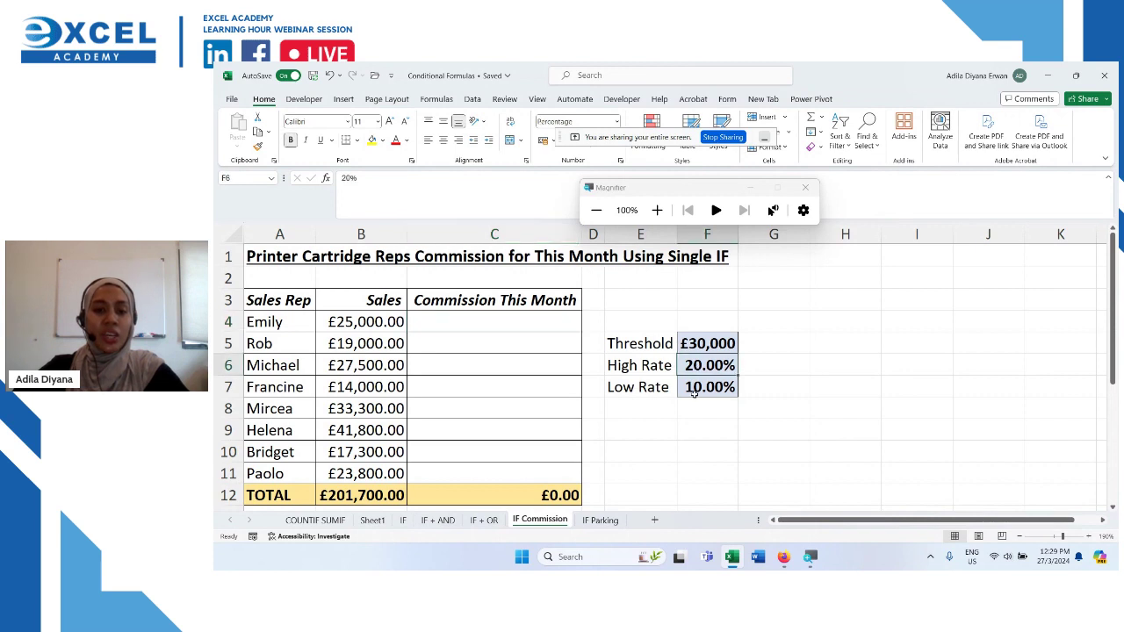
{"action": "left_click", "coordinate": [695, 390]}
{"action": "left_click", "coordinate": [700, 367]}
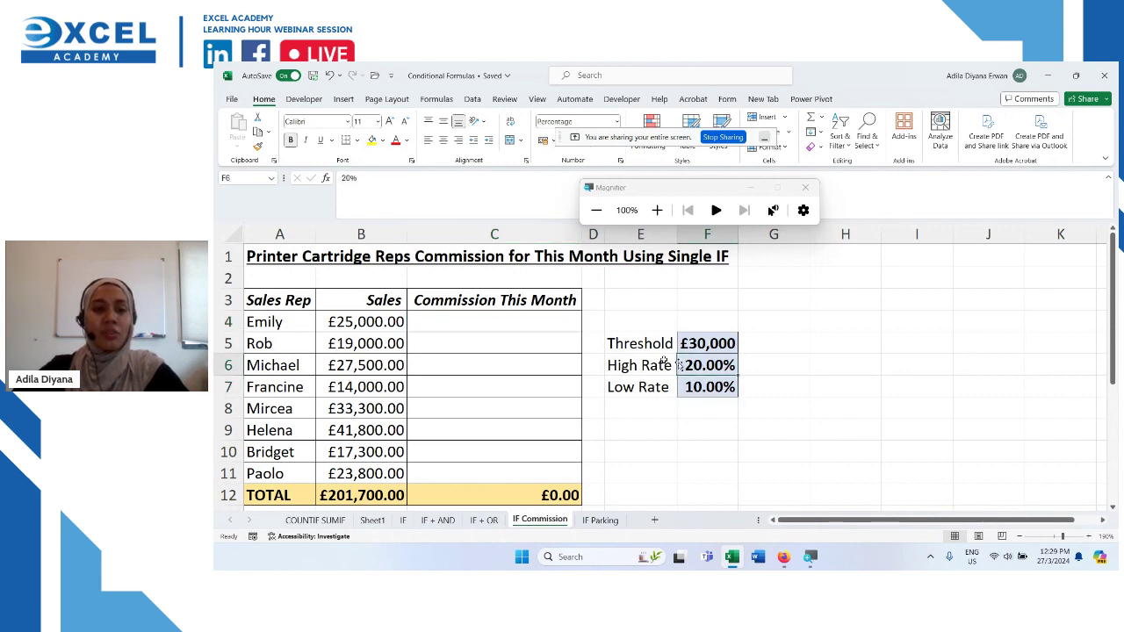
{"action": "left_click", "coordinate": [361, 323]}
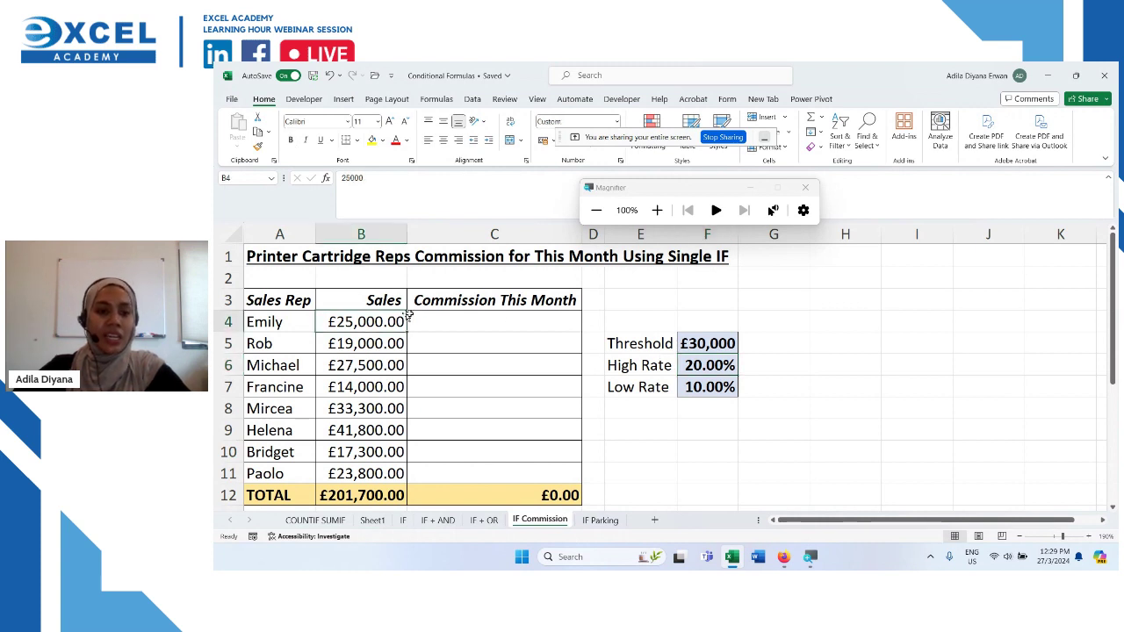
Step: Start an IF formula in C4, the first commission cell, and bring up its Function Arguments dialog
{"action": "left_click", "coordinate": [453, 315]}
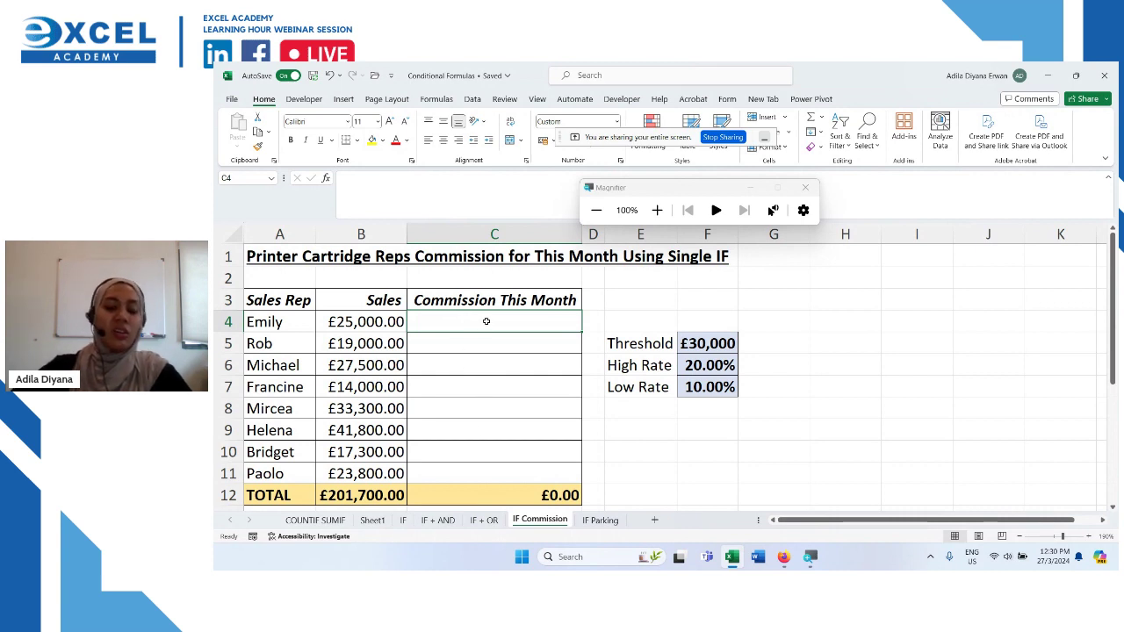
{"action": "type", "text": "="}
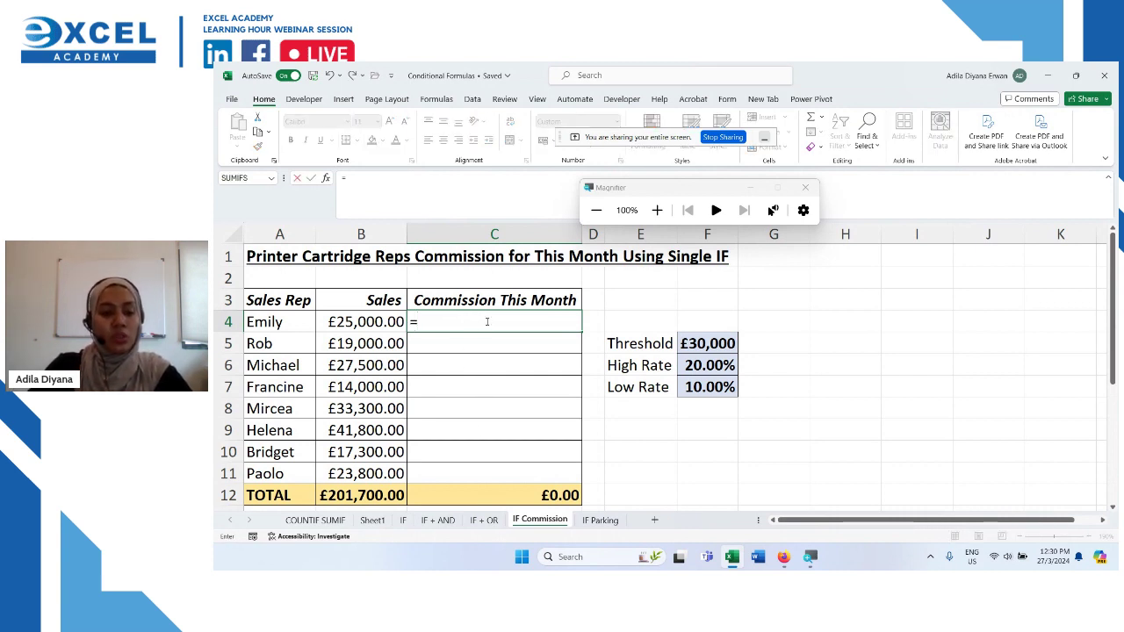
{"action": "type", "text": "if"}
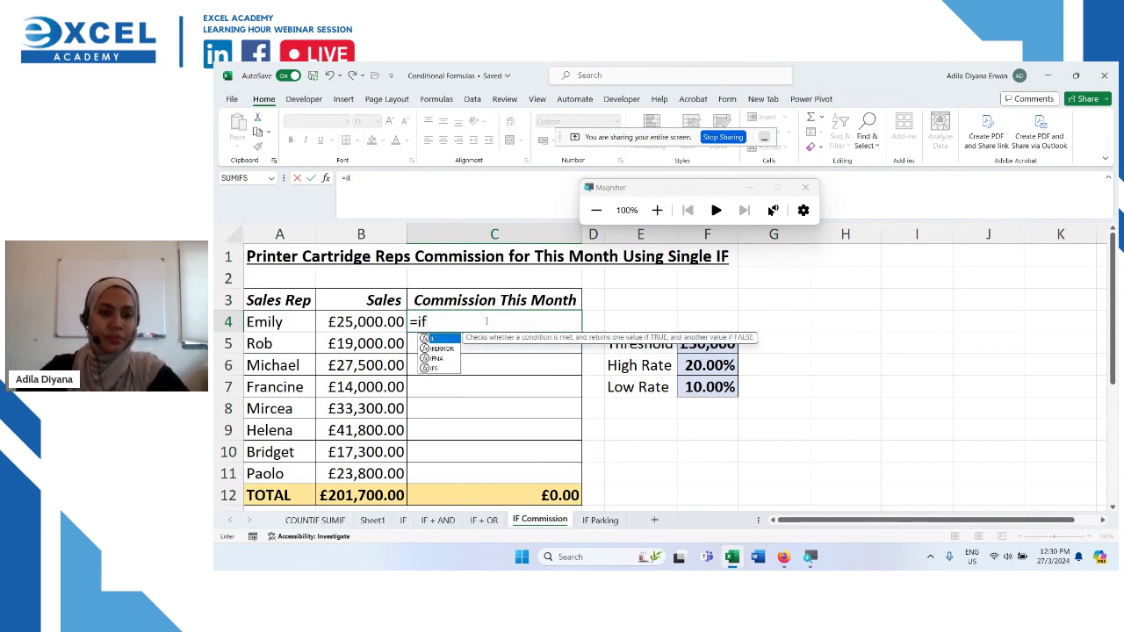
{"action": "key", "text": "Tab"}
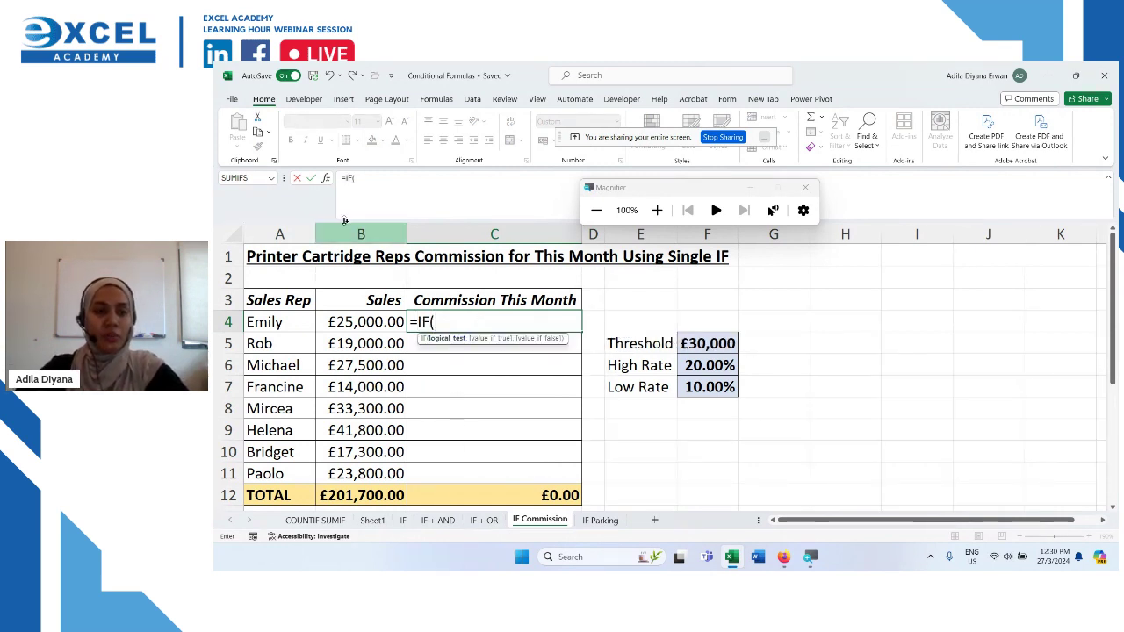
{"action": "left_click", "coordinate": [326, 178]}
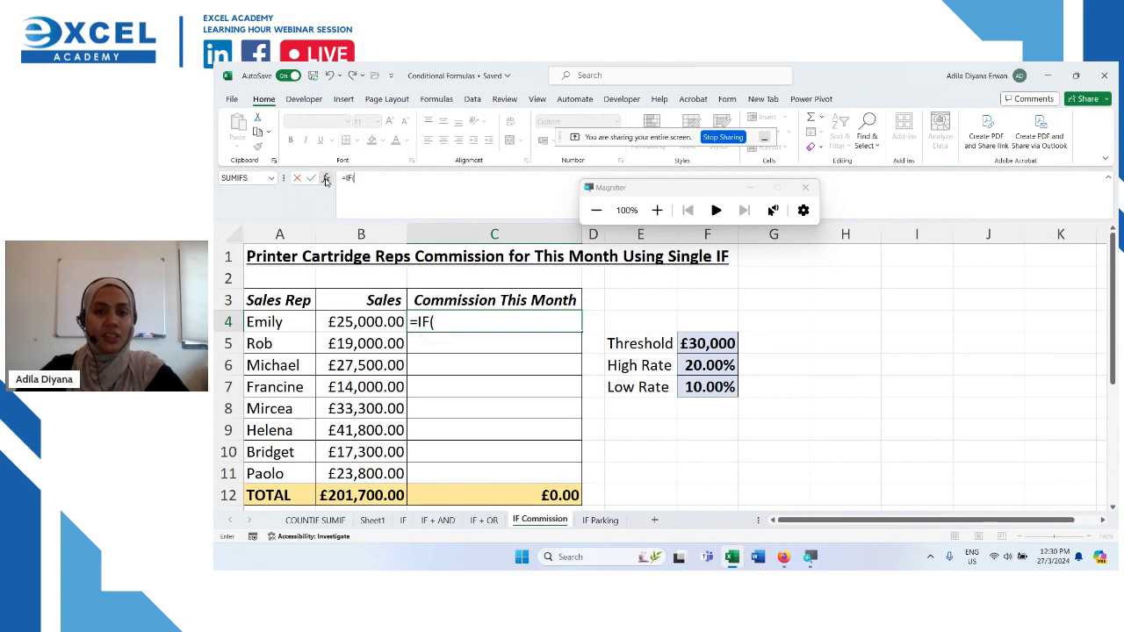
{"action": "left_click", "coordinate": [657, 211]}
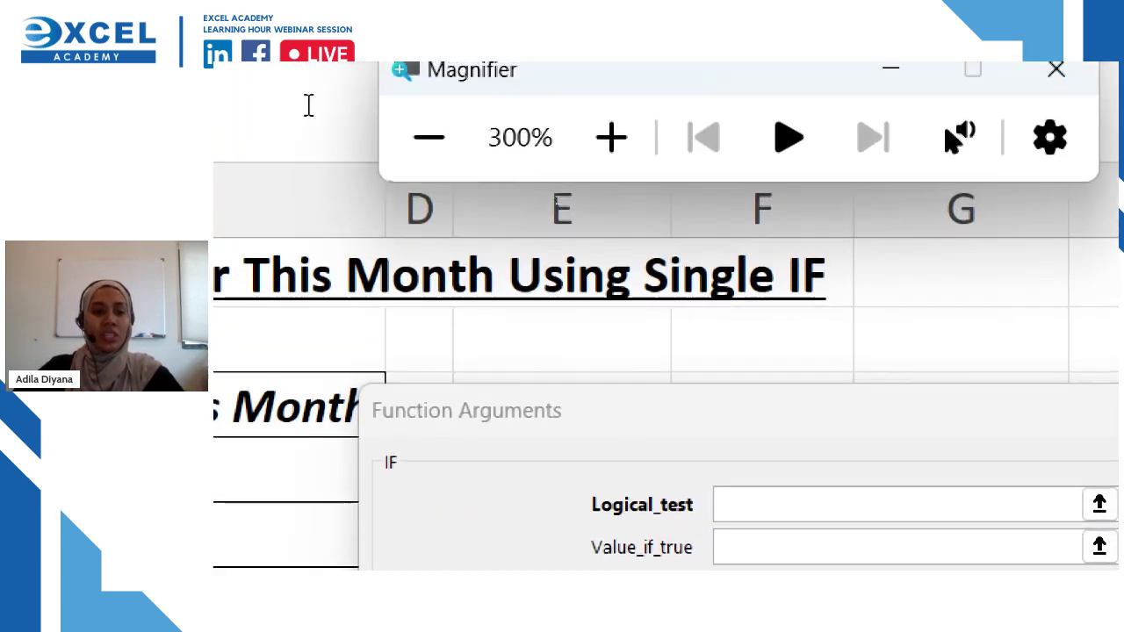
{"action": "left_click", "coordinate": [429, 137]}
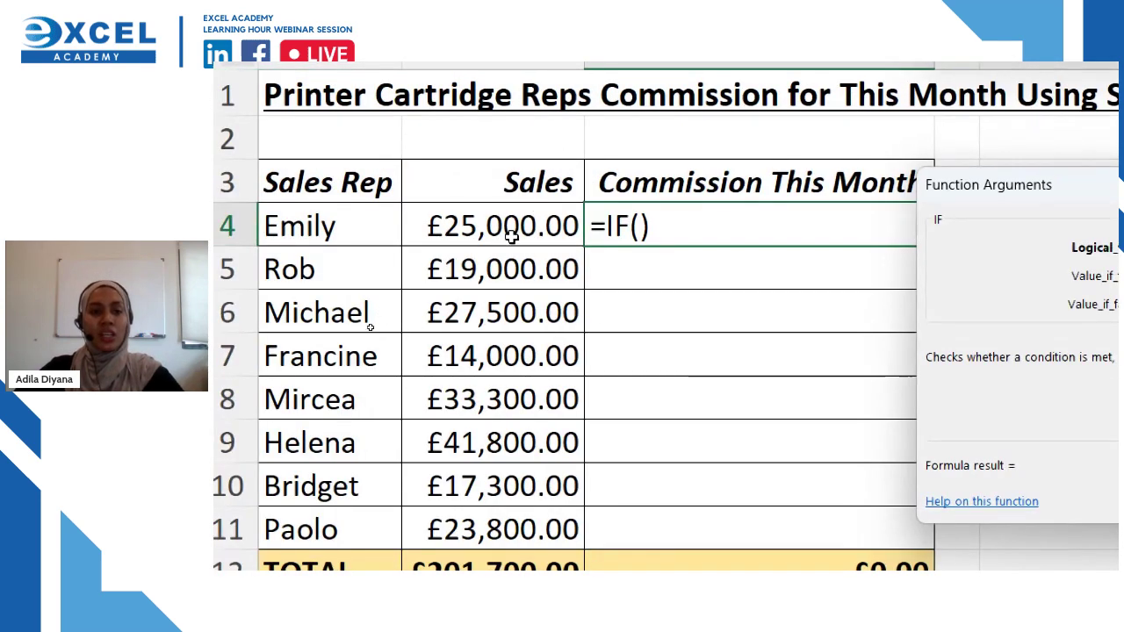
Step: Set the IF function's logical test to B4>30000, uncovering the threshold table behind the dialog
{"action": "left_click", "coordinate": [508, 227]}
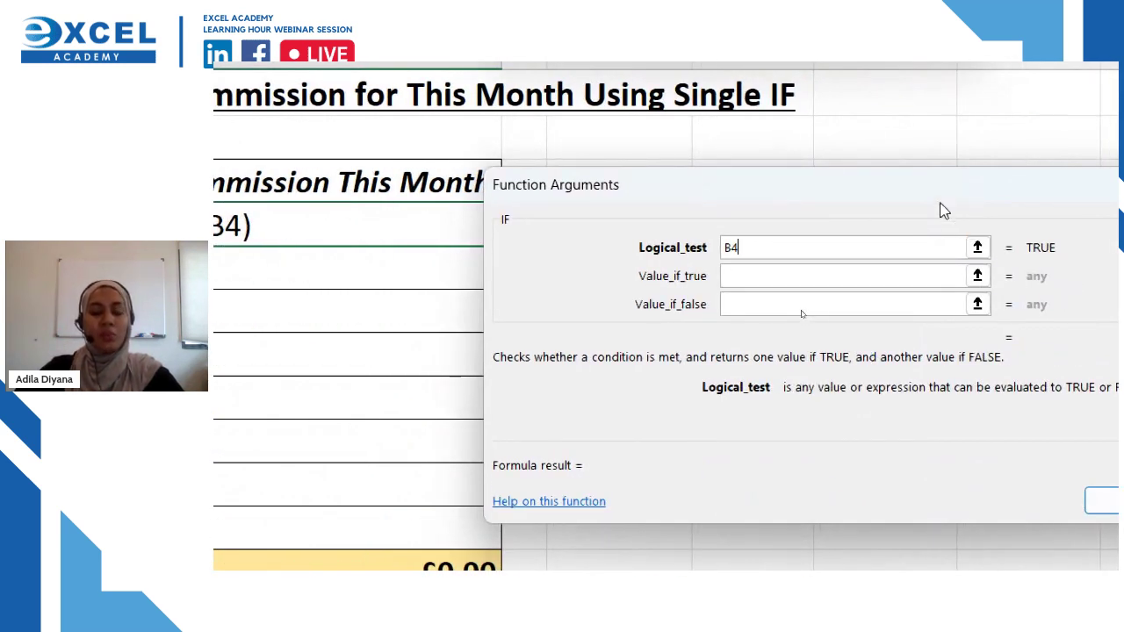
{"action": "left_click_drag", "start_coordinate": [944, 210], "coordinate": [940, 318]}
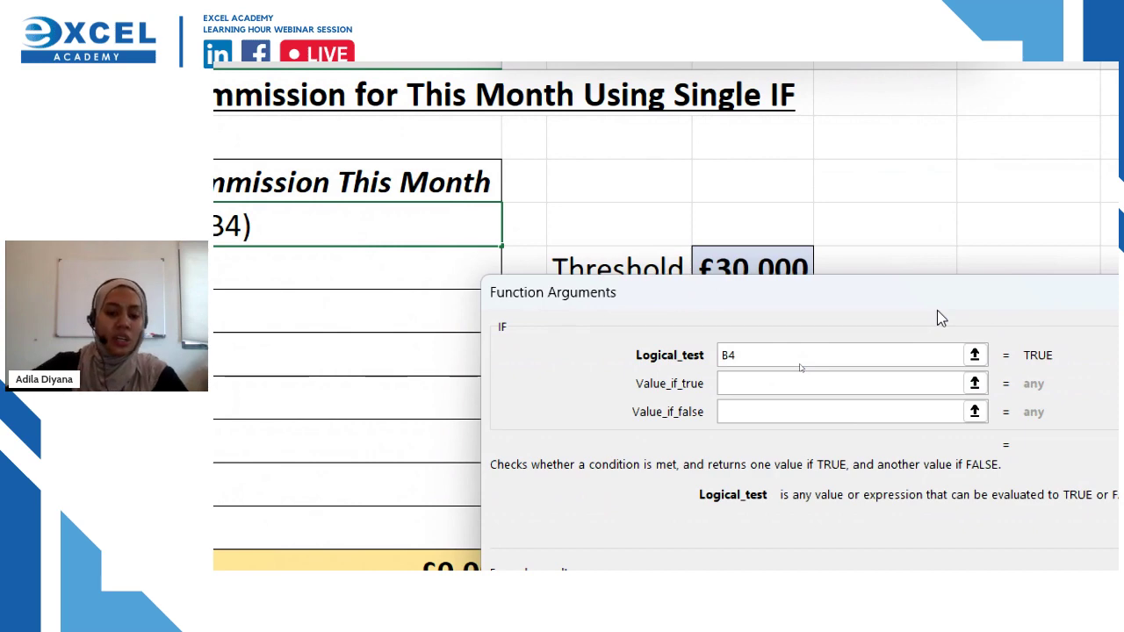
{"action": "type", "text": ">3000"}
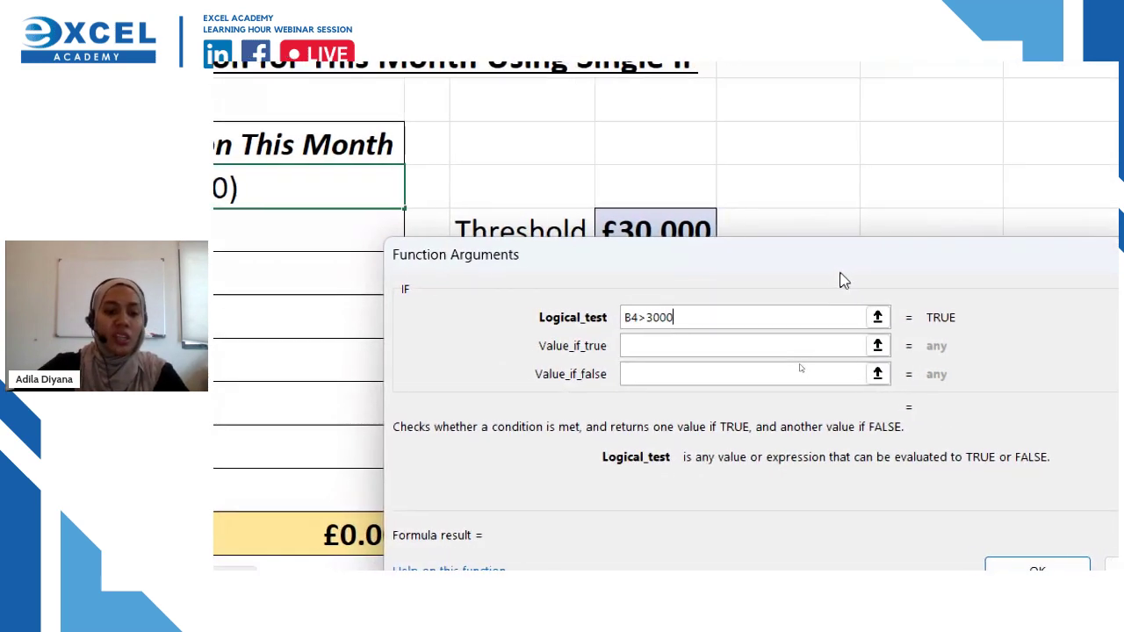
{"action": "type", "text": "0"}
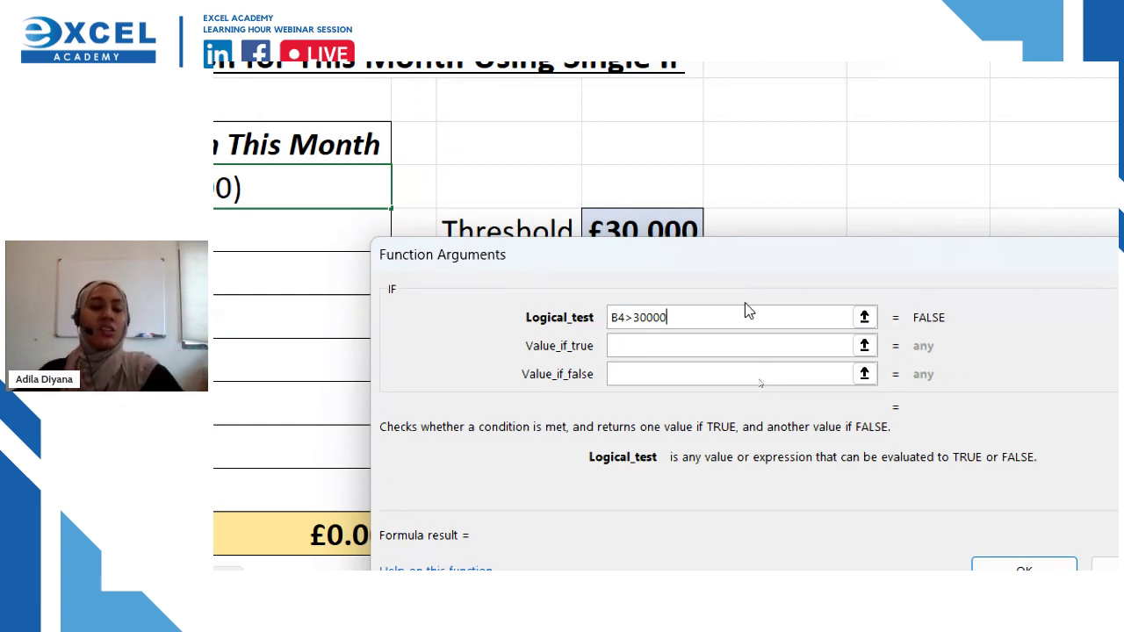
Step: Set the IF function's value if true to B4*20%
{"action": "left_click", "coordinate": [612, 346]}
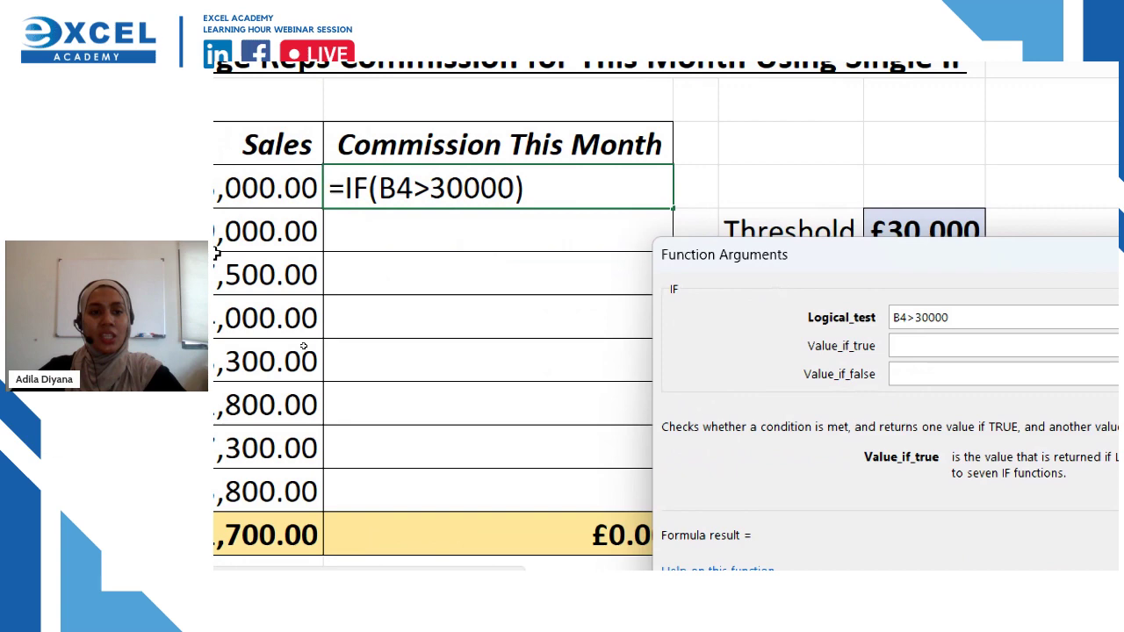
{"action": "type", "text": "B4"}
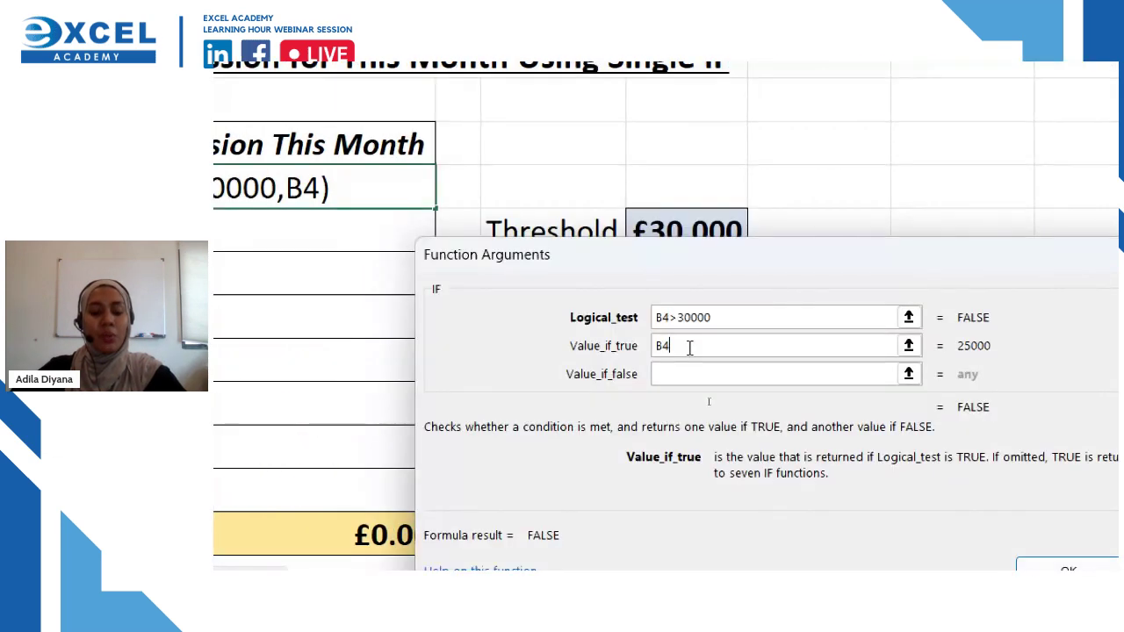
{"action": "type", "text": "*20"}
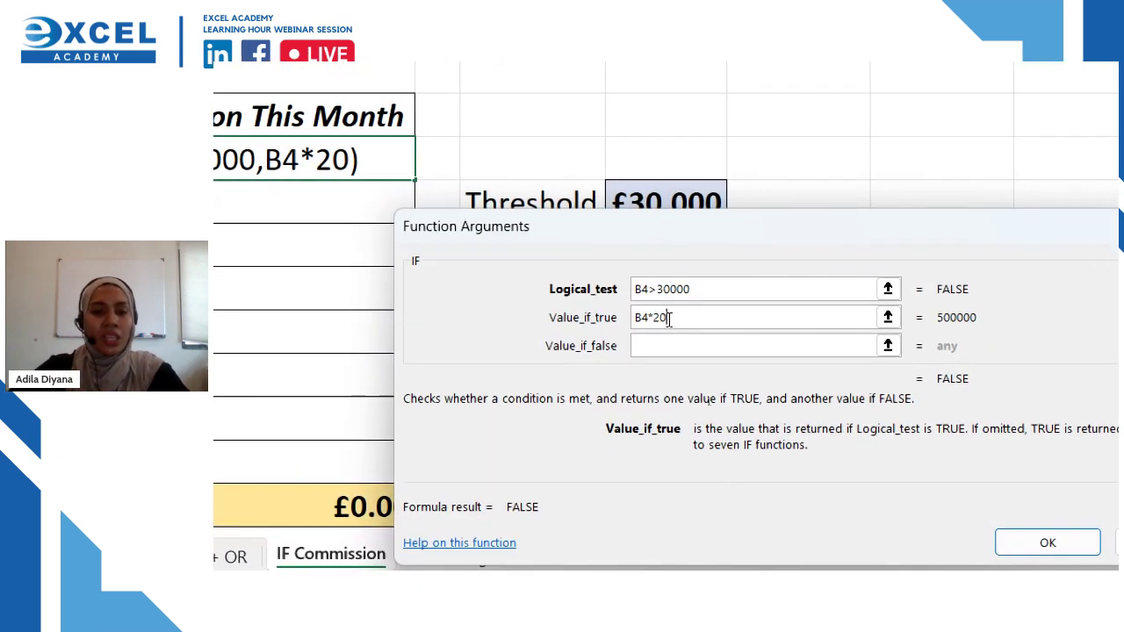
{"action": "type", "text": "%"}
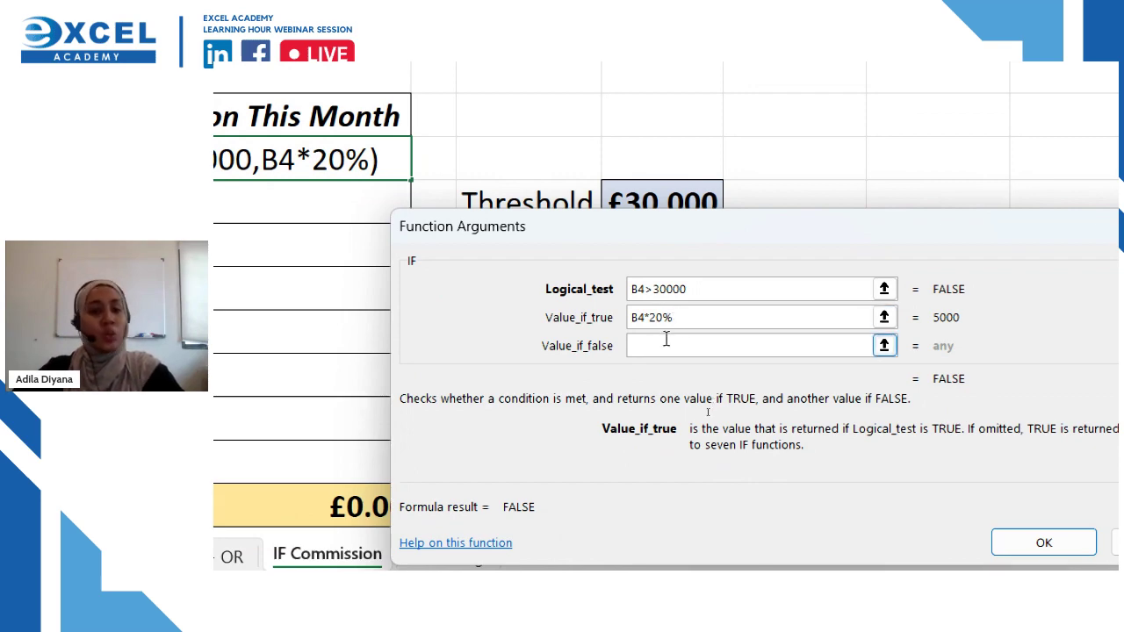
Step: Set the IF function's value if false to B4*10%, clearing and re-entering the expression
{"action": "left_click", "coordinate": [665, 344]}
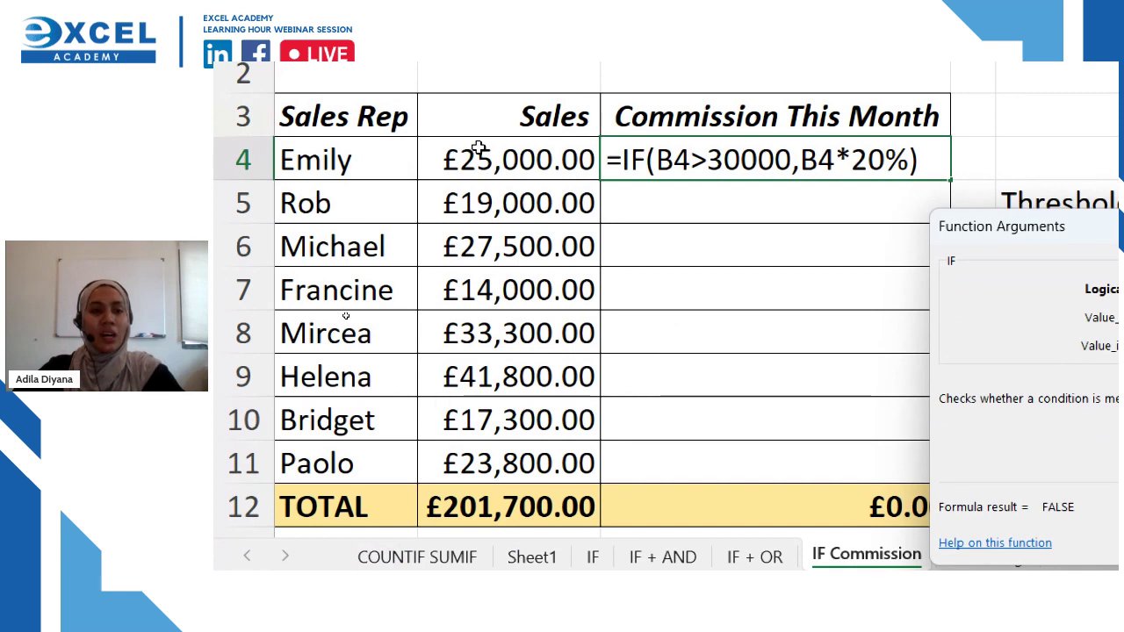
{"action": "left_click", "coordinate": [477, 155]}
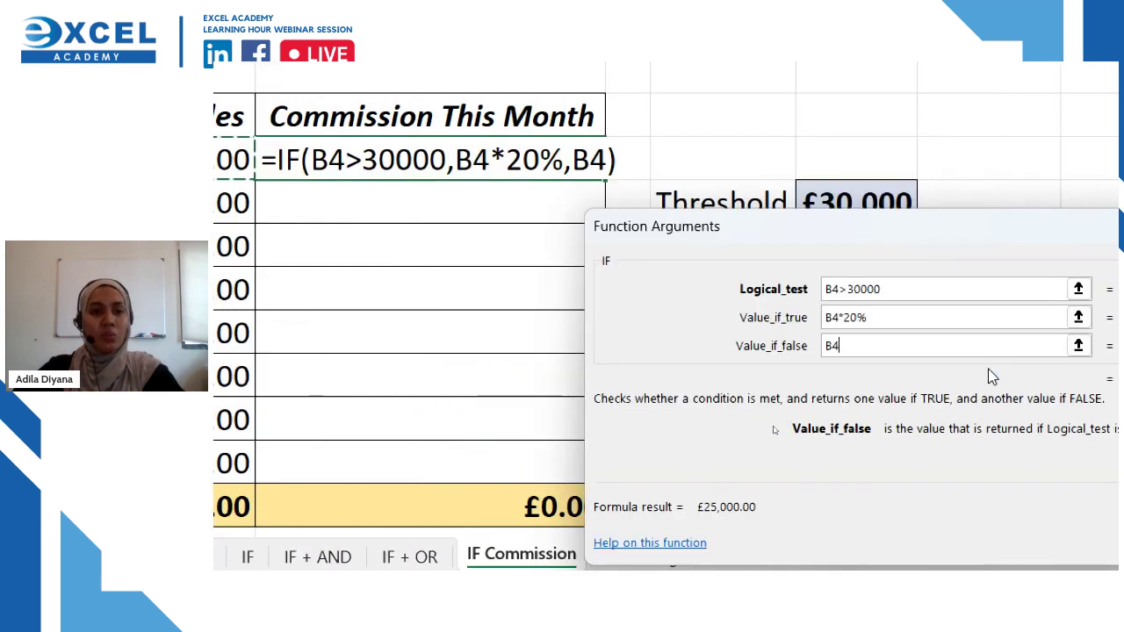
{"action": "type", "text": "*"}
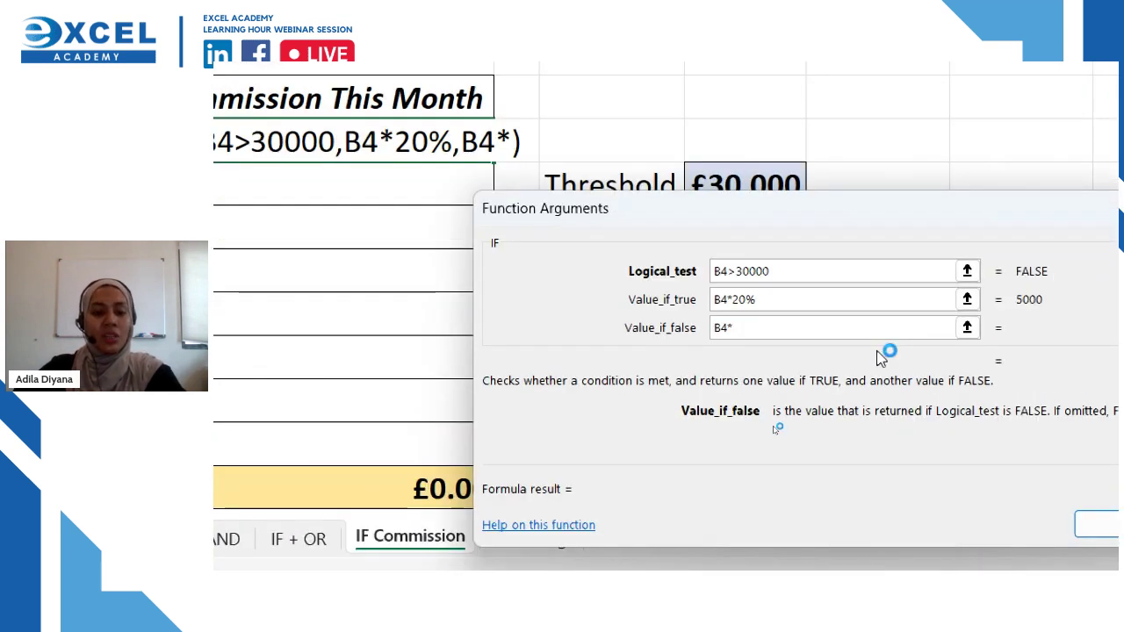
{"action": "type", "text": "10%"}
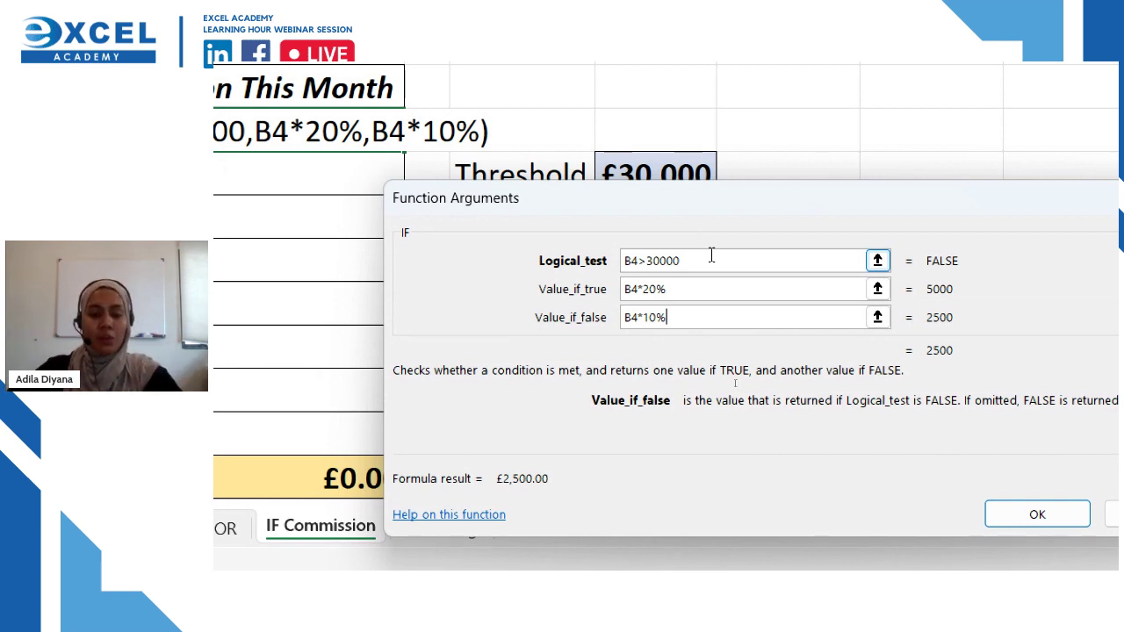
{"action": "key", "text": "BackSpace"}
{"action": "key", "text": "BackSpace"}
{"action": "key", "text": "BackSpace"}
{"action": "key", "text": "BackSpace"}
{"action": "key", "text": "BackSpace"}
{"action": "key", "text": "BackSpace"}
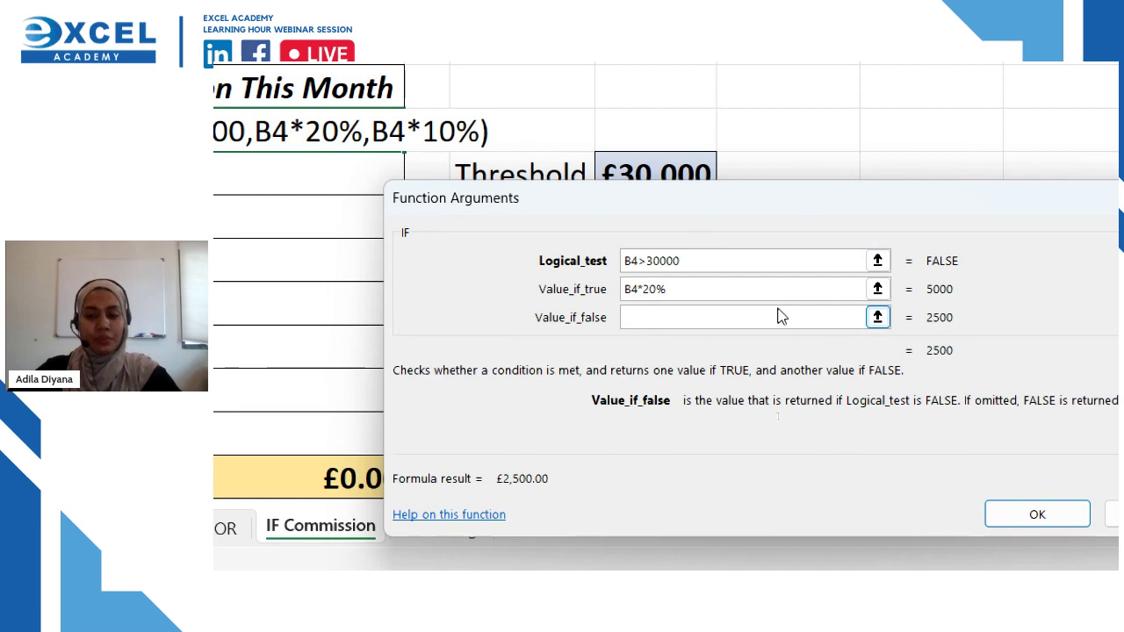
{"action": "type", "text": "B4*10%"}
Step: Accept the IF formula in C4, fill it down the commission column through C11, and select the total in C12
{"action": "left_click", "coordinate": [988, 520]}
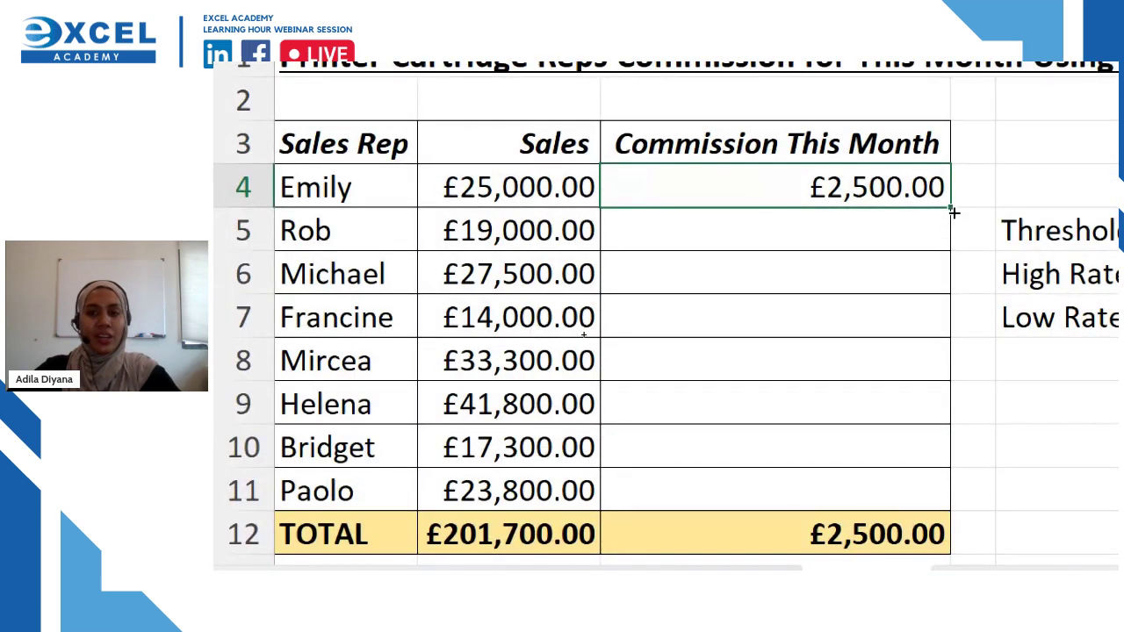
{"action": "double_click", "coordinate": [404, 151]}
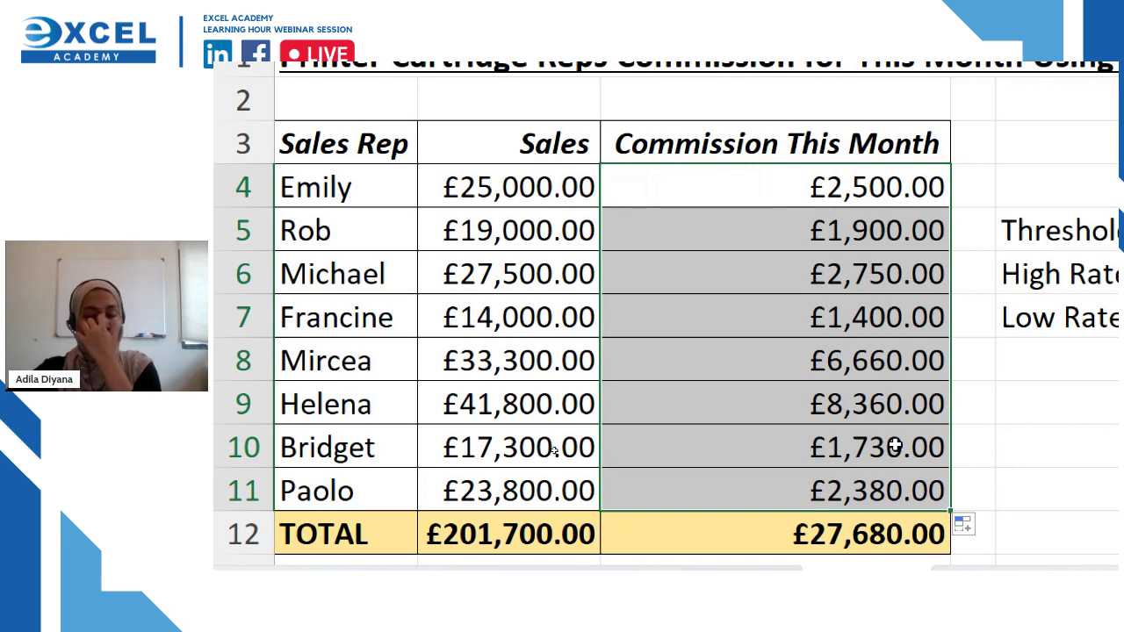
{"action": "left_click", "coordinate": [828, 536]}
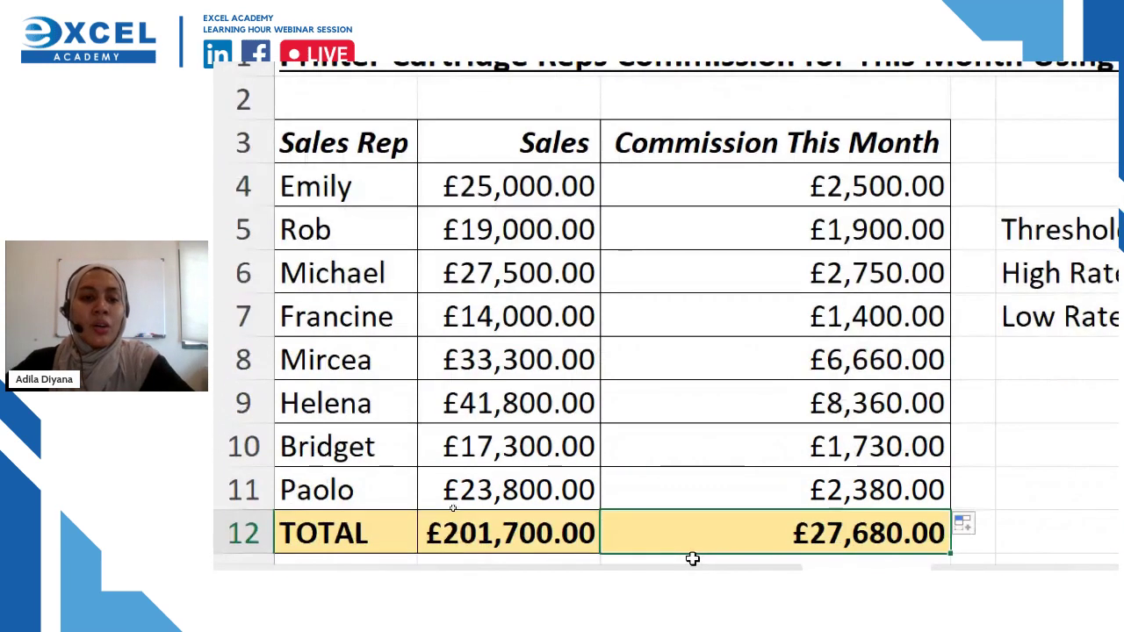
Step: Compare the sales in B4:B5 with the calculated commissions in C4:C5
{"action": "left_click", "coordinate": [487, 145]}
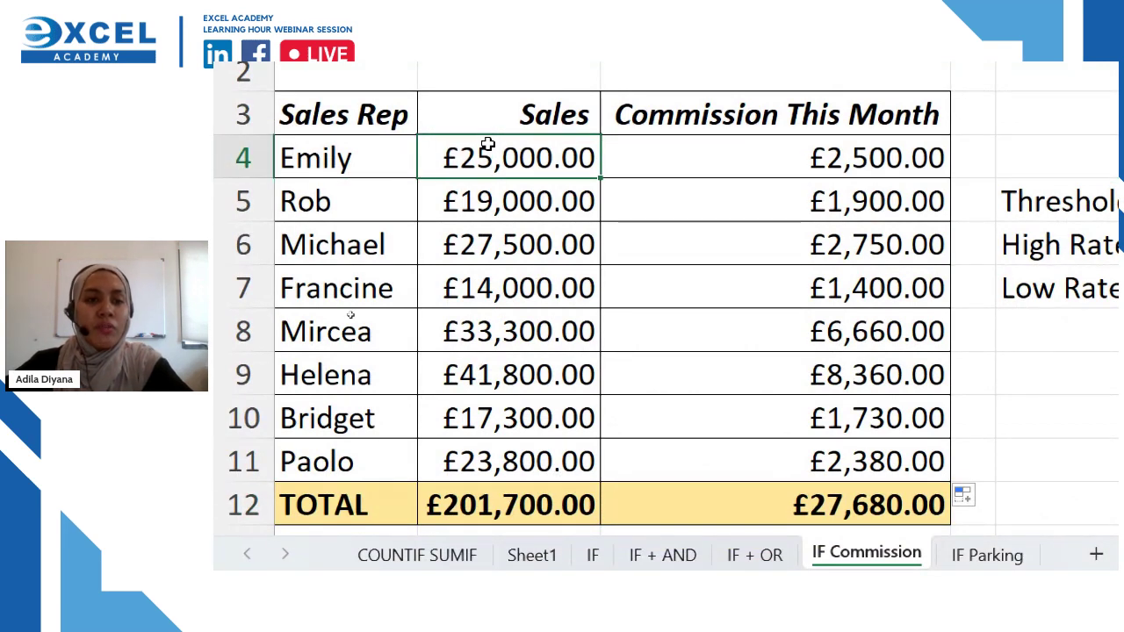
{"action": "left_click", "coordinate": [806, 162]}
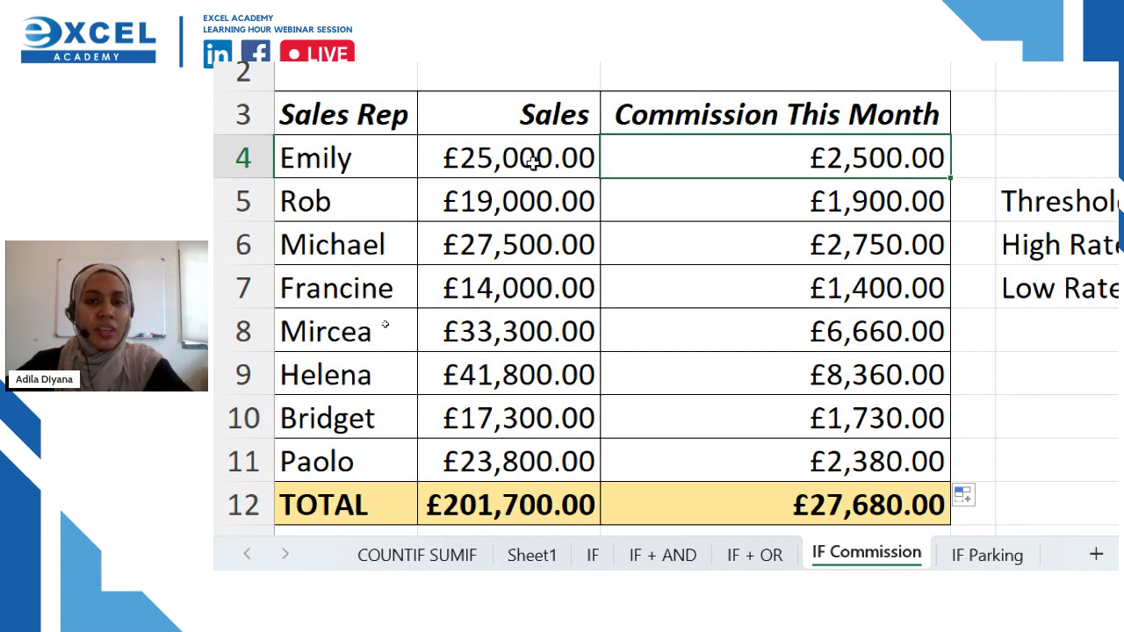
{"action": "left_click", "coordinate": [860, 181]}
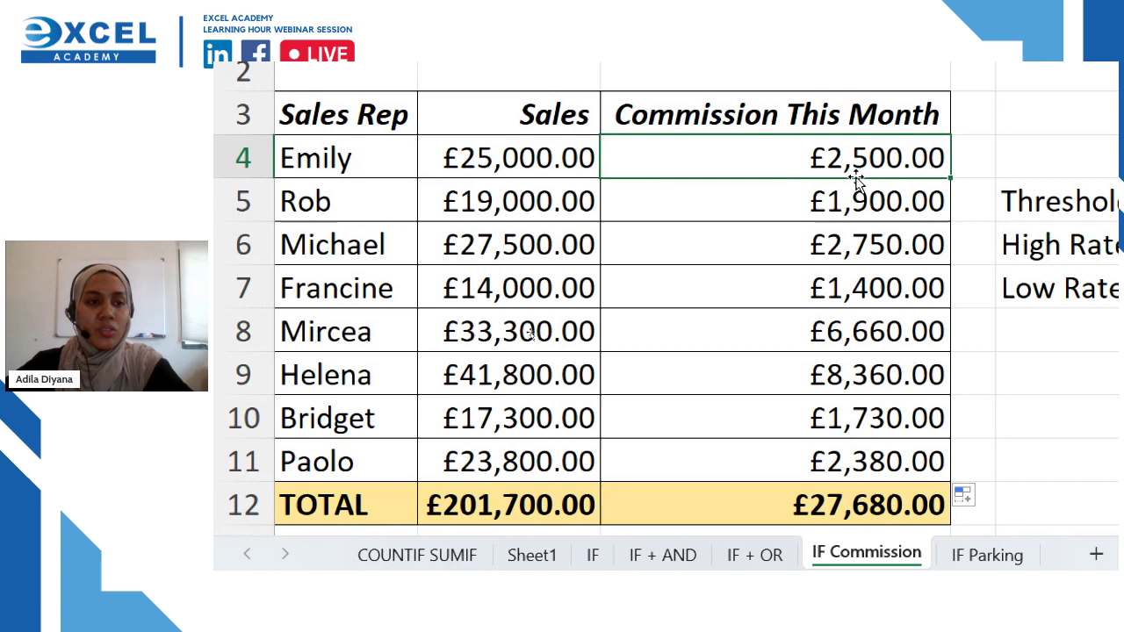
{"action": "left_click", "coordinate": [216, 199]}
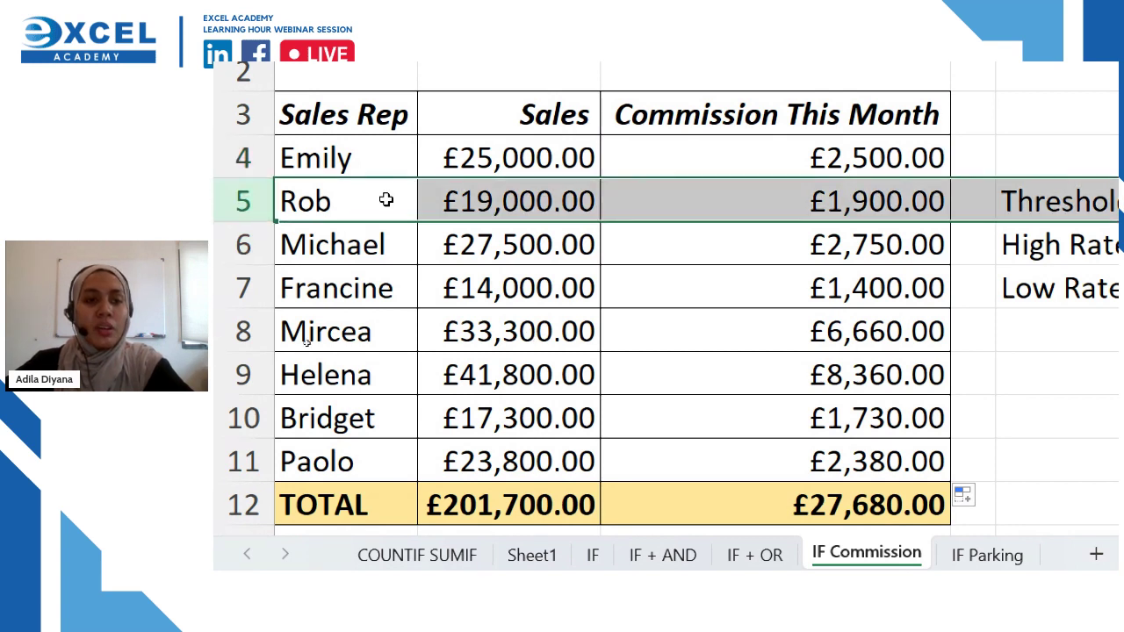
{"action": "left_click", "coordinate": [530, 202]}
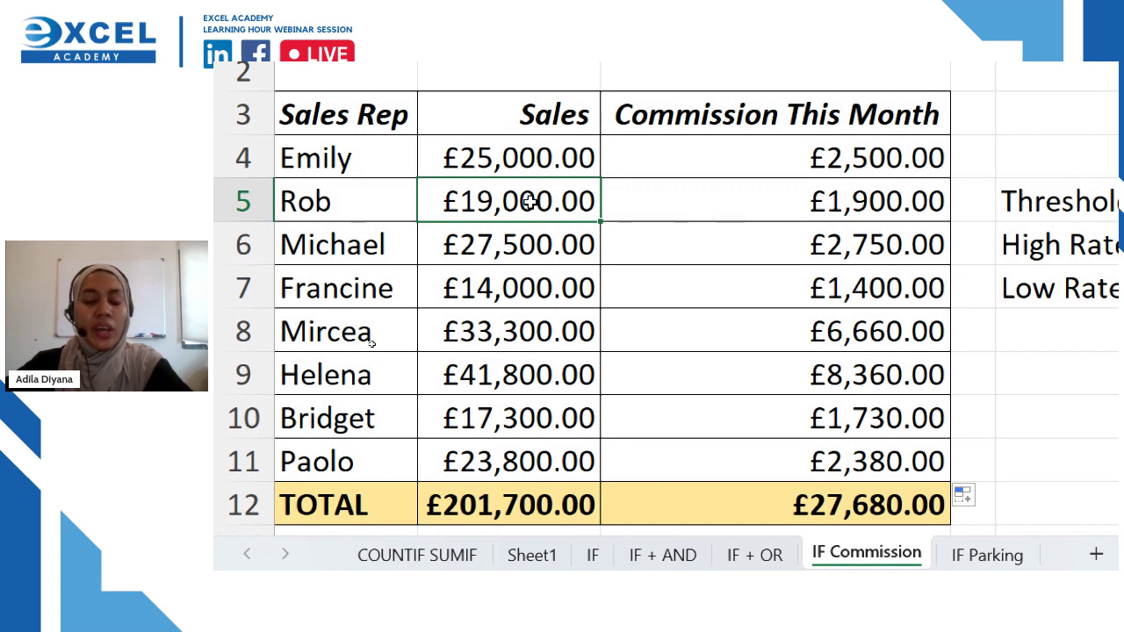
{"action": "left_click", "coordinate": [816, 204]}
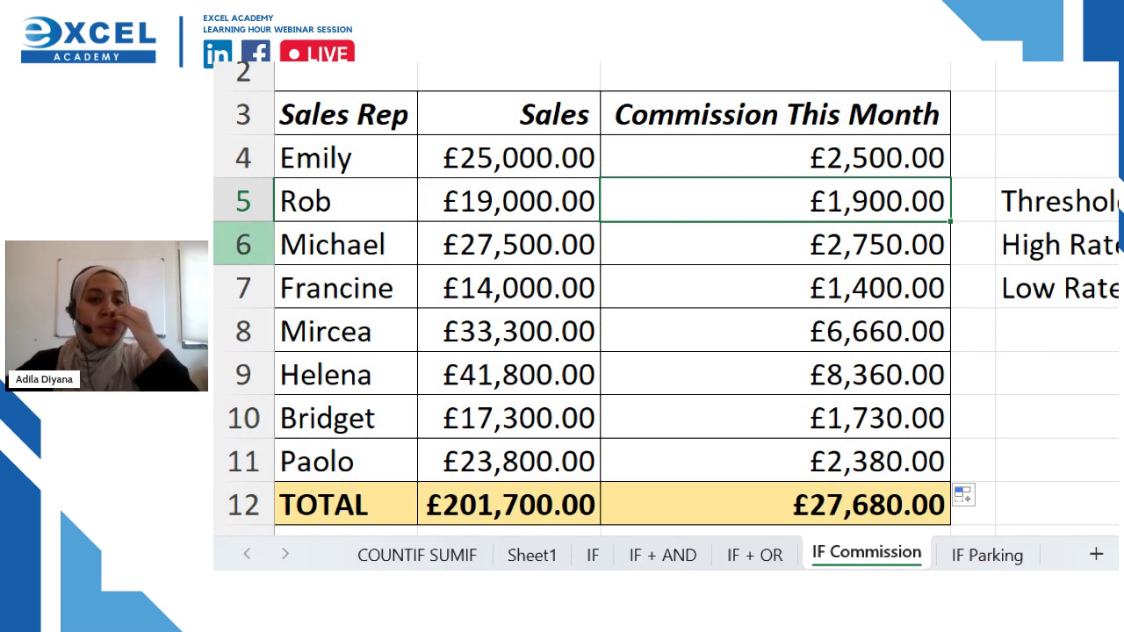
Step: Compare the sales in B6:B7 with the calculated commissions in C6:C7
{"action": "left_click", "coordinate": [244, 244]}
{"action": "left_click", "coordinate": [474, 235]}
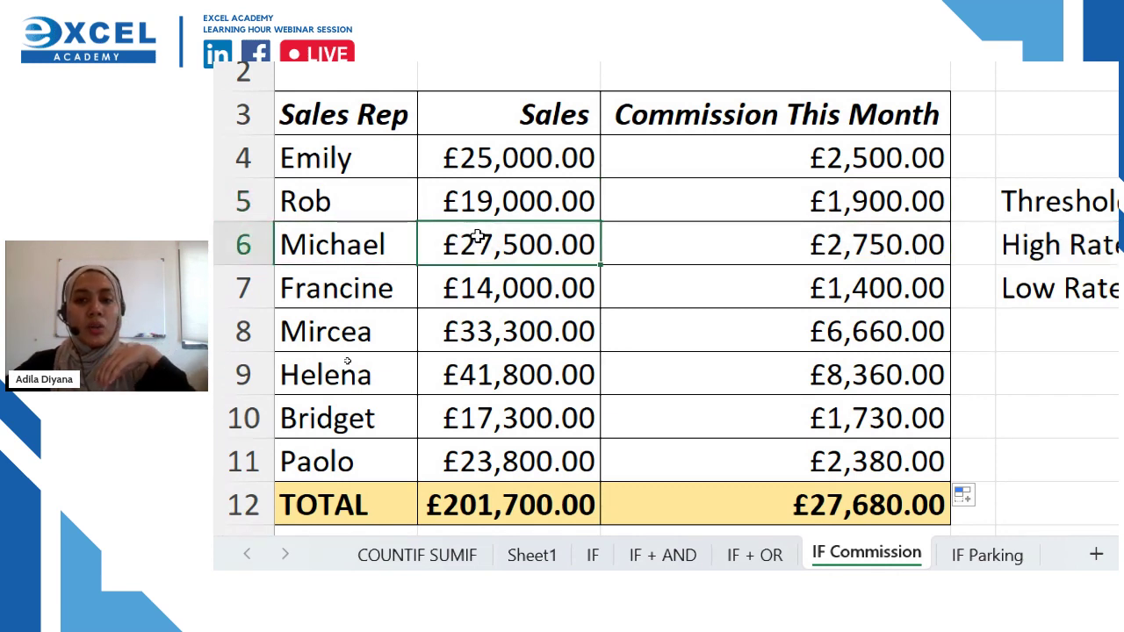
{"action": "scroll", "coordinate": [896, 235], "scroll_direction": "right", "scroll_amount": 1}
{"action": "left_click", "coordinate": [861, 247]}
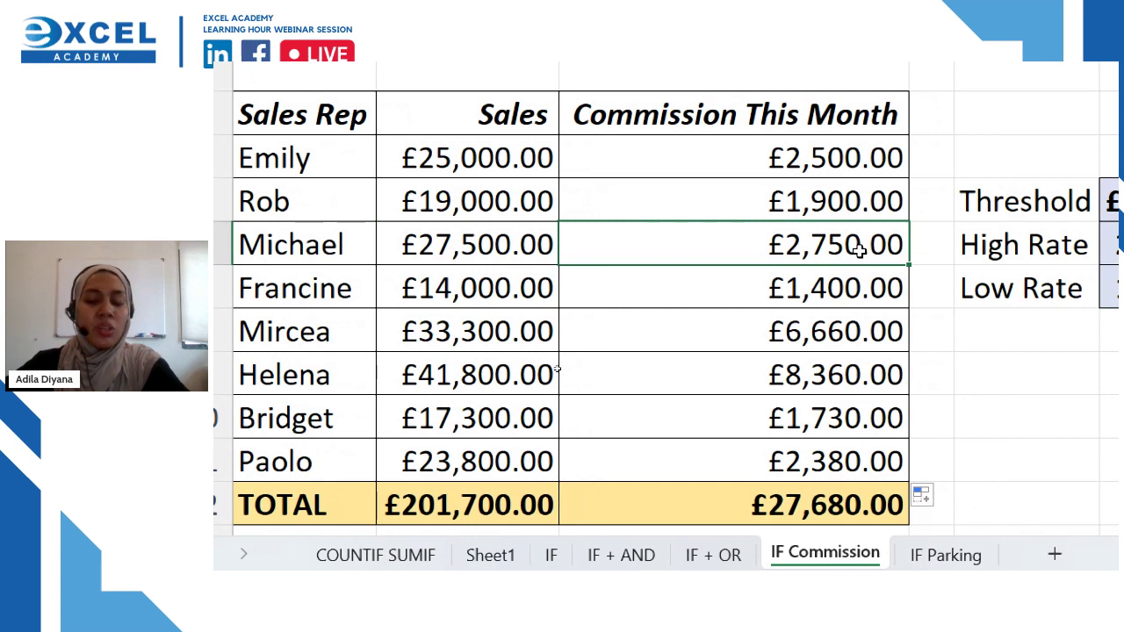
{"action": "scroll", "coordinate": [326, 296], "scroll_direction": "left", "scroll_amount": 1}
{"action": "left_click", "coordinate": [243, 288]}
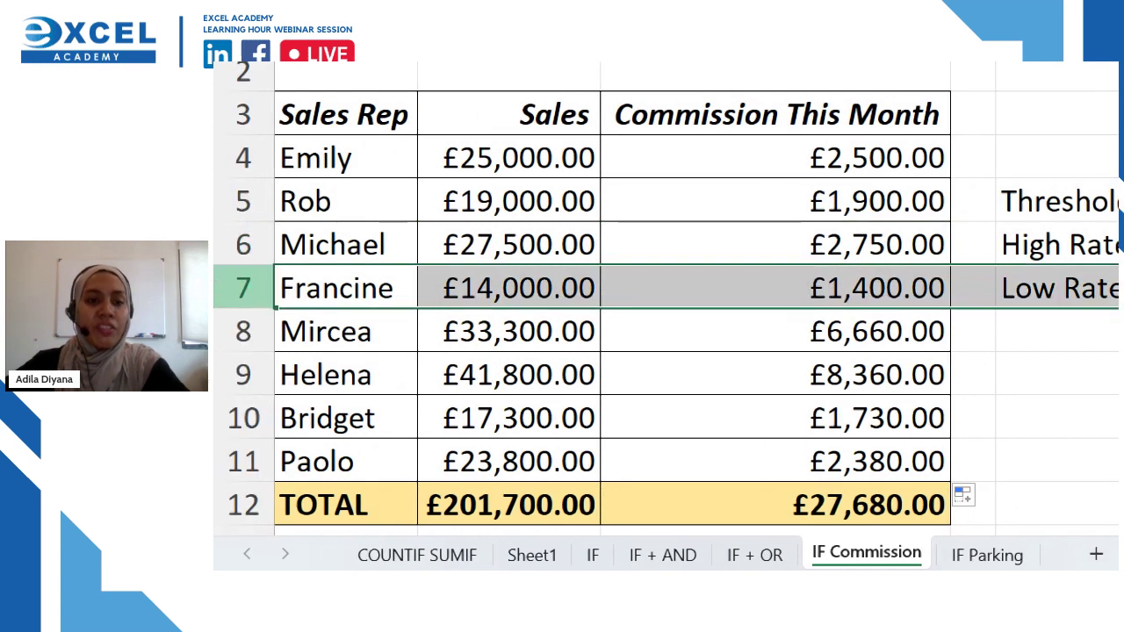
{"action": "left_click", "coordinate": [661, 285]}
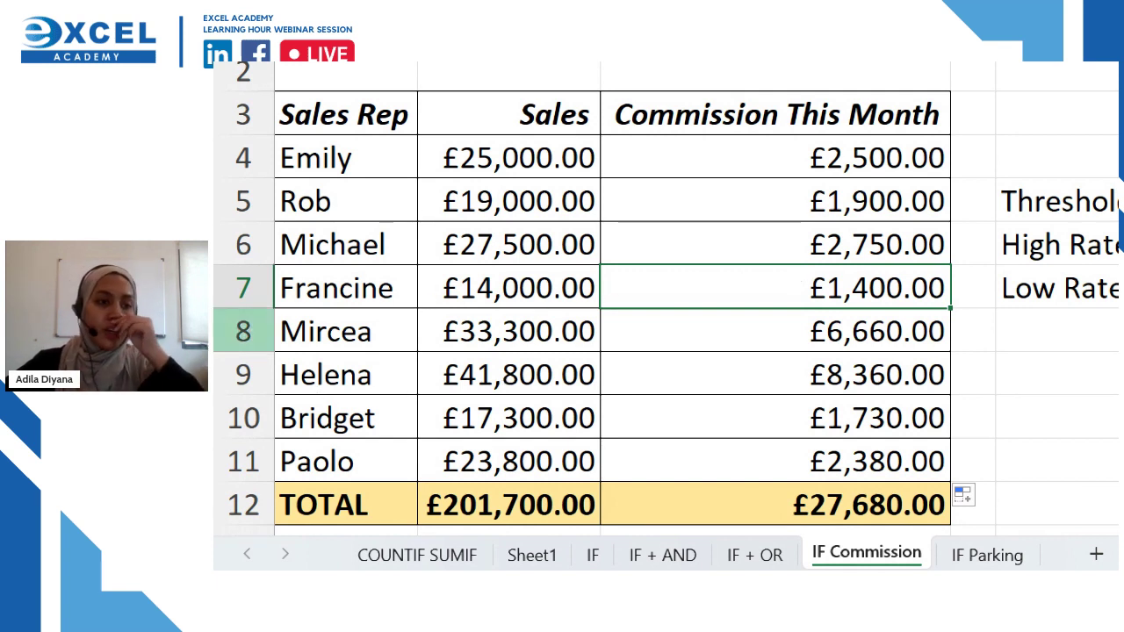
Step: Compare the sales in rows 8 and 9, above the threshold, with their commissions in column C
{"action": "left_click", "coordinate": [237, 331]}
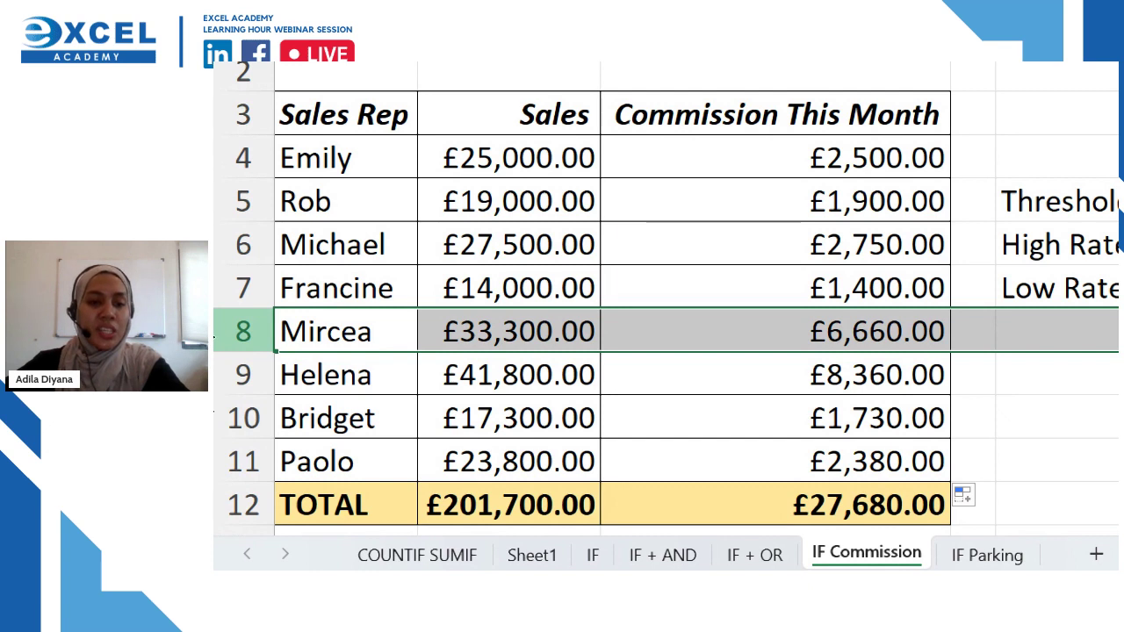
{"action": "left_click", "coordinate": [477, 332]}
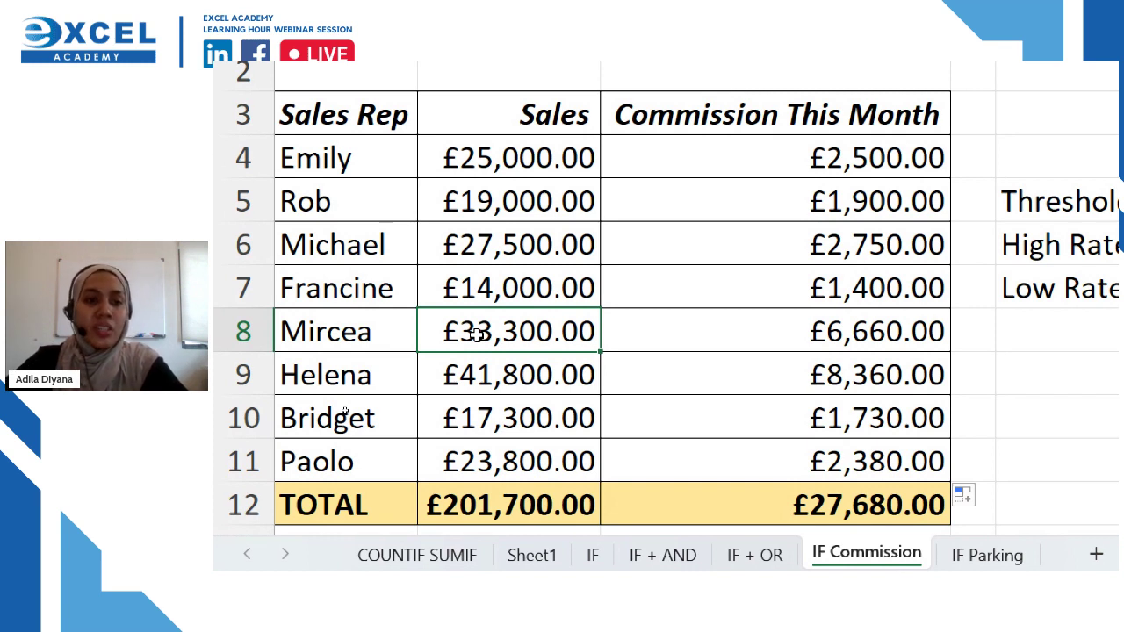
{"action": "left_click", "coordinate": [765, 337]}
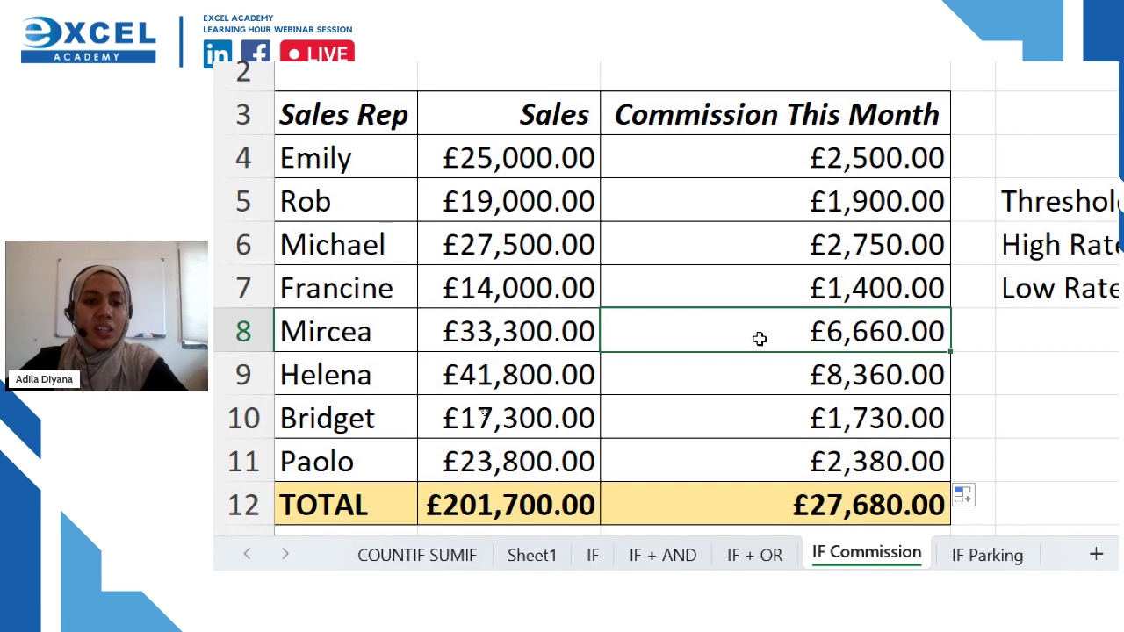
{"action": "left_click", "coordinate": [429, 336]}
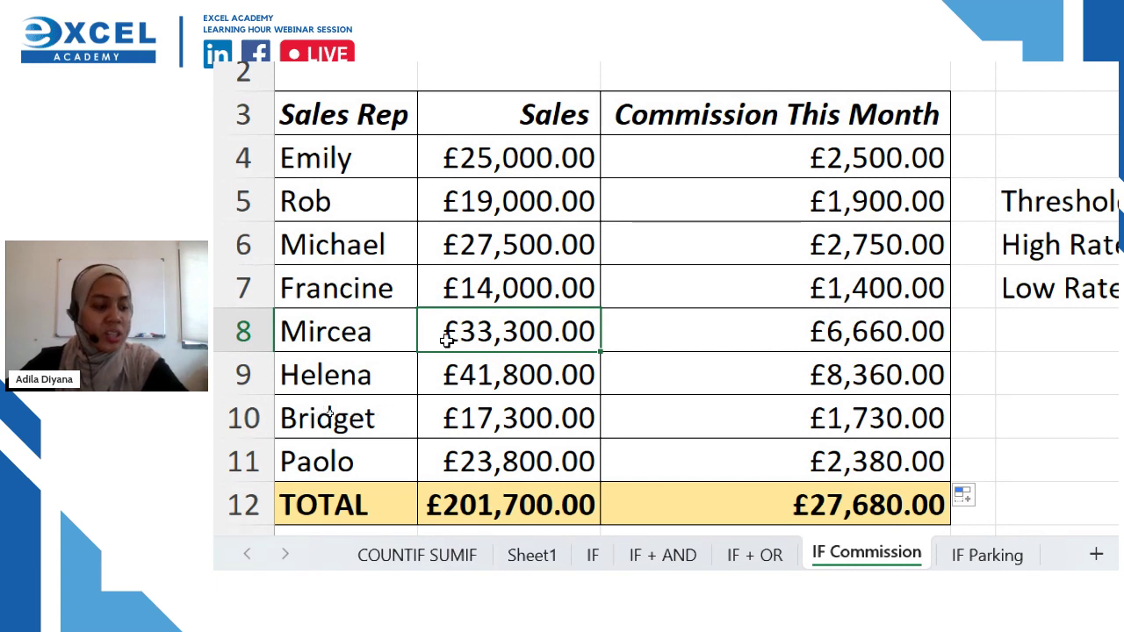
{"action": "left_click", "coordinate": [637, 336]}
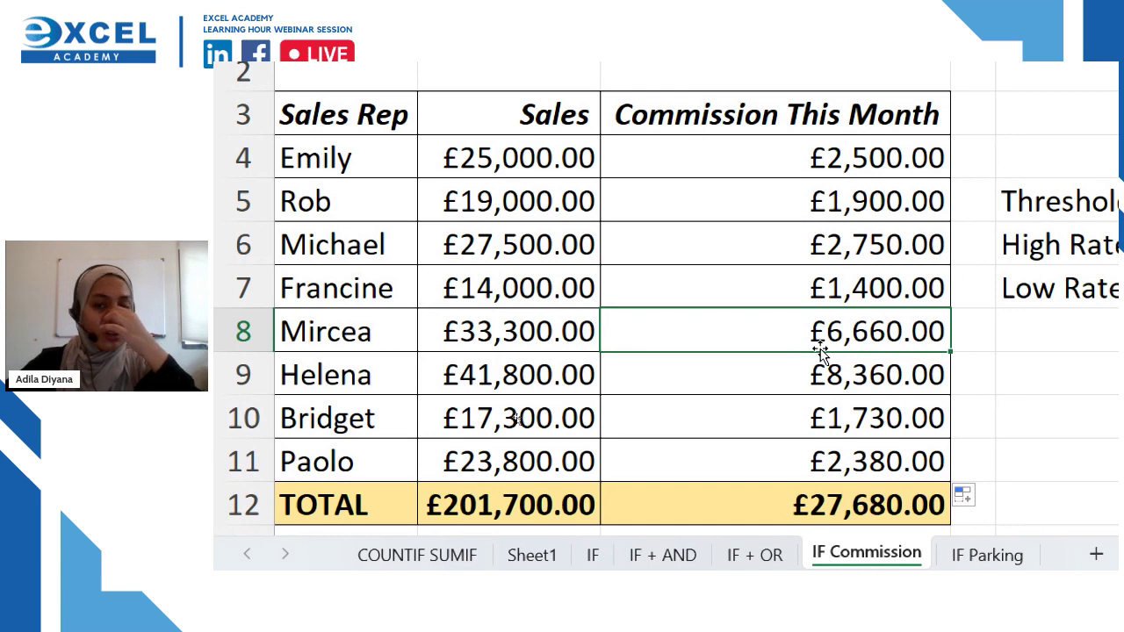
{"action": "scroll", "coordinate": [773, 343], "scroll_direction": "down", "scroll_amount": 1}
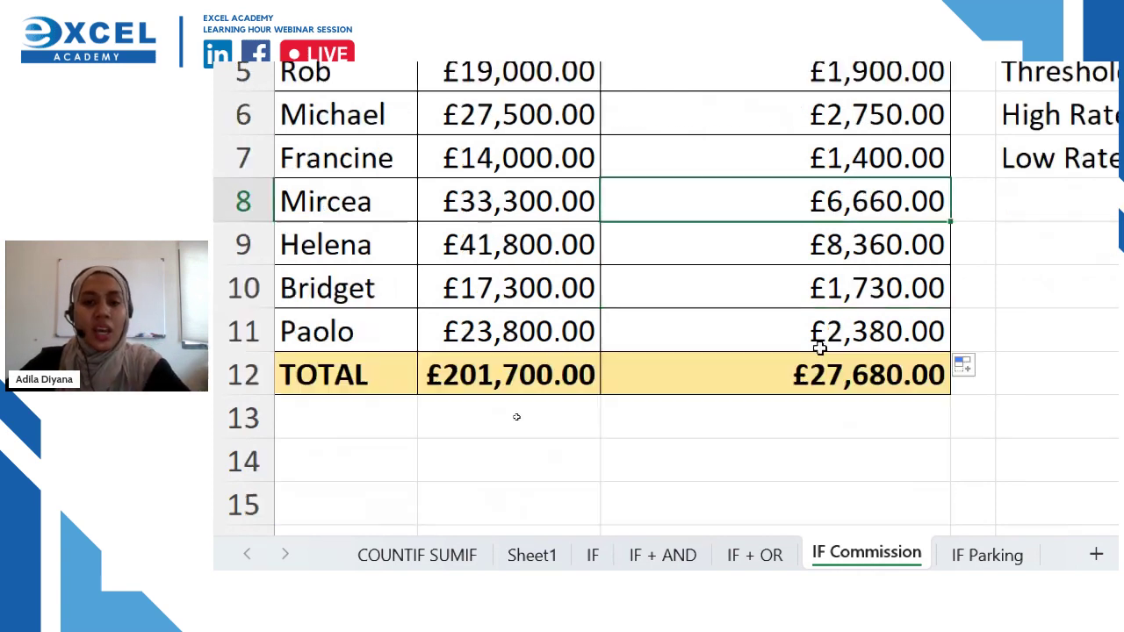
{"action": "left_click", "coordinate": [216, 248]}
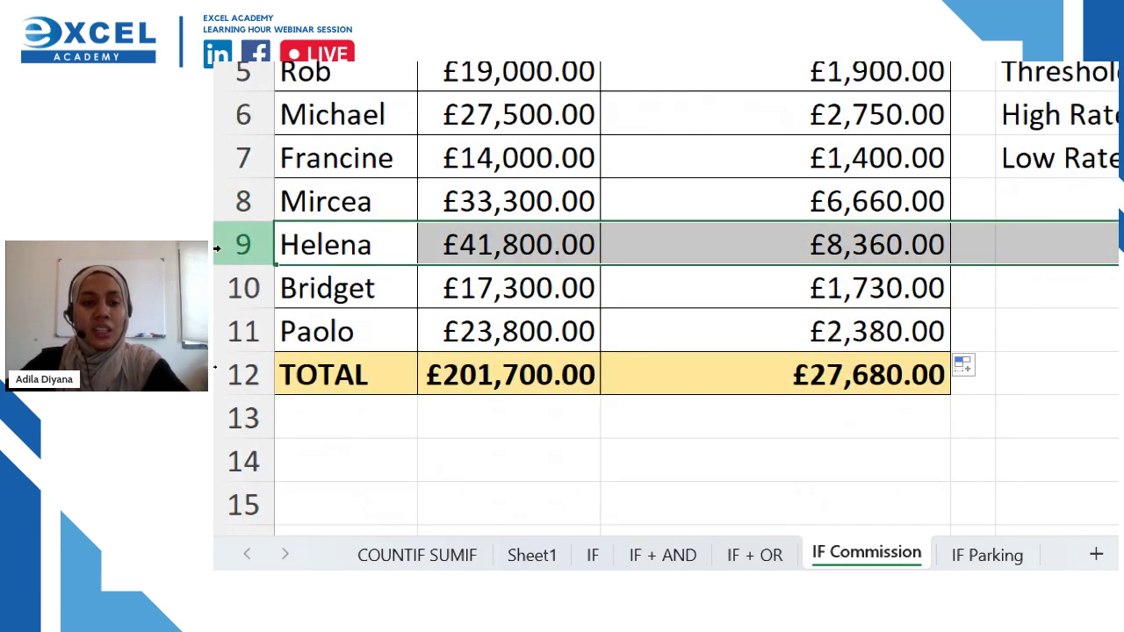
{"action": "left_click", "coordinate": [934, 246]}
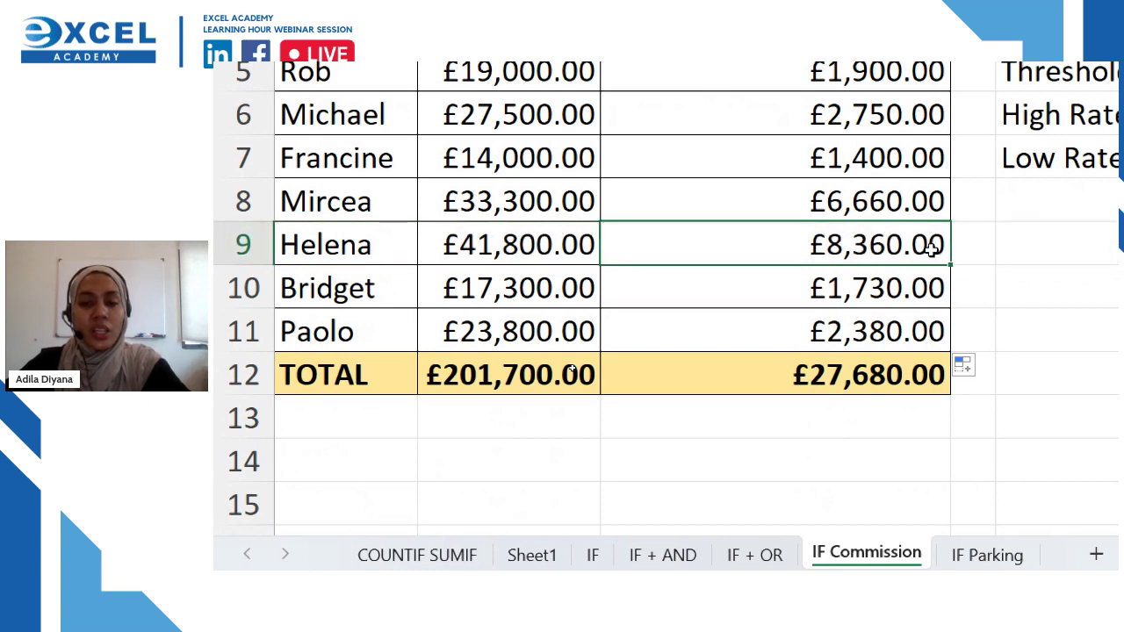
{"action": "scroll", "coordinate": [929, 259], "scroll_direction": "up", "scroll_amount": 1}
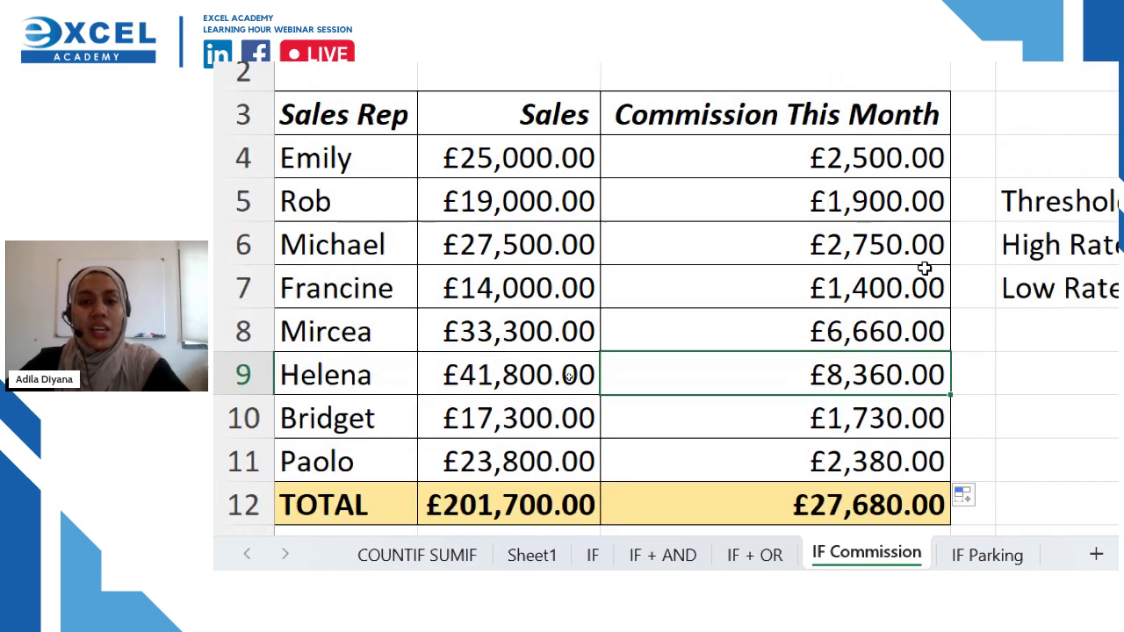
{"action": "scroll", "coordinate": [925, 268], "scroll_direction": "down", "scroll_amount": 1}
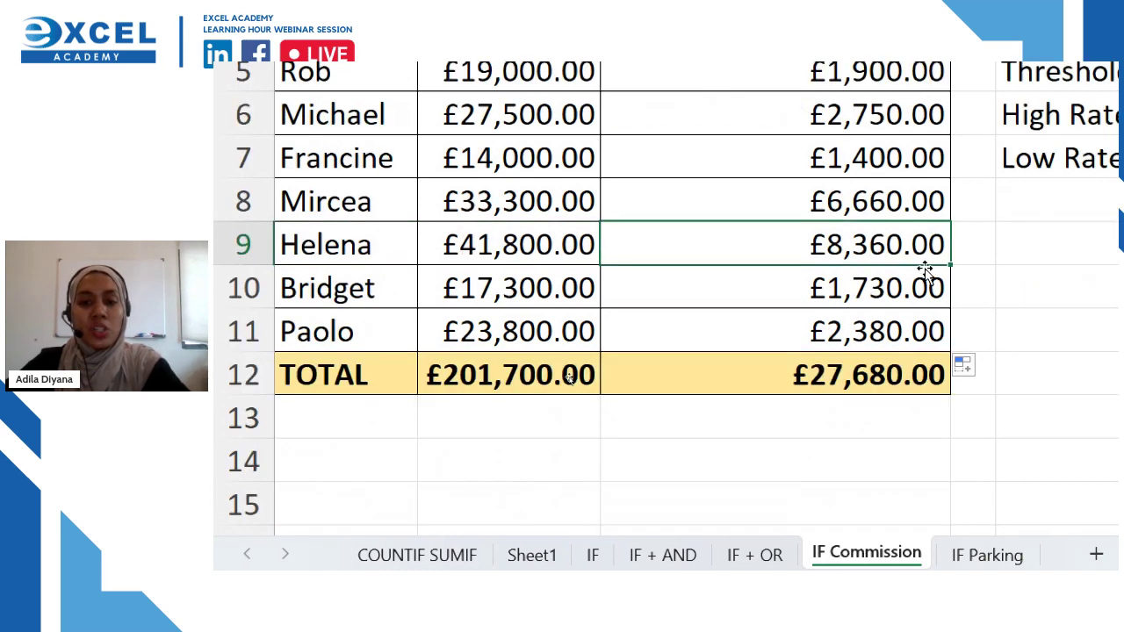
Step: Compare the sales in B10:B11 with the calculated commissions in C10:C11
{"action": "left_click", "coordinate": [217, 294]}
{"action": "left_click", "coordinate": [215, 332]}
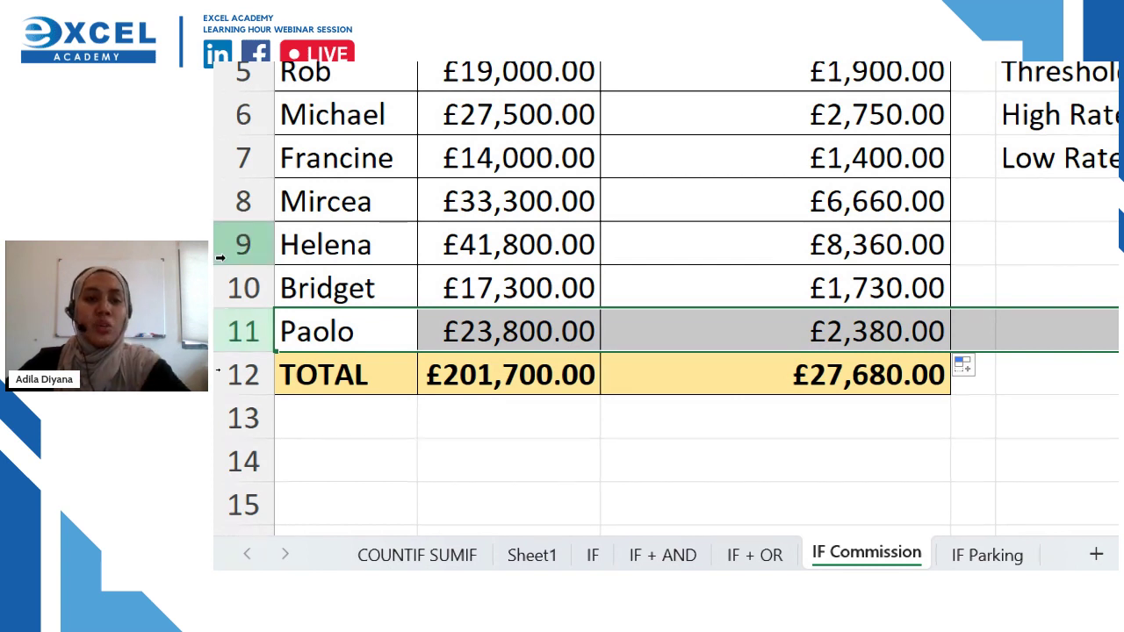
{"action": "left_click", "coordinate": [511, 297]}
{"action": "left_click", "coordinate": [496, 341]}
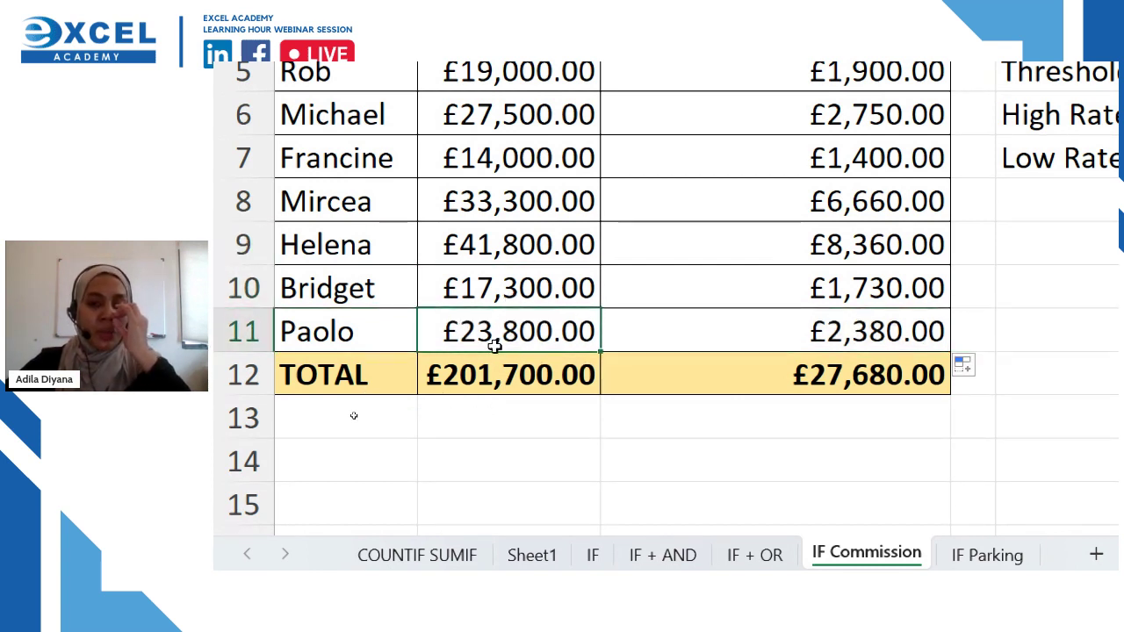
{"action": "left_click", "coordinate": [792, 318]}
{"action": "left_click", "coordinate": [805, 293]}
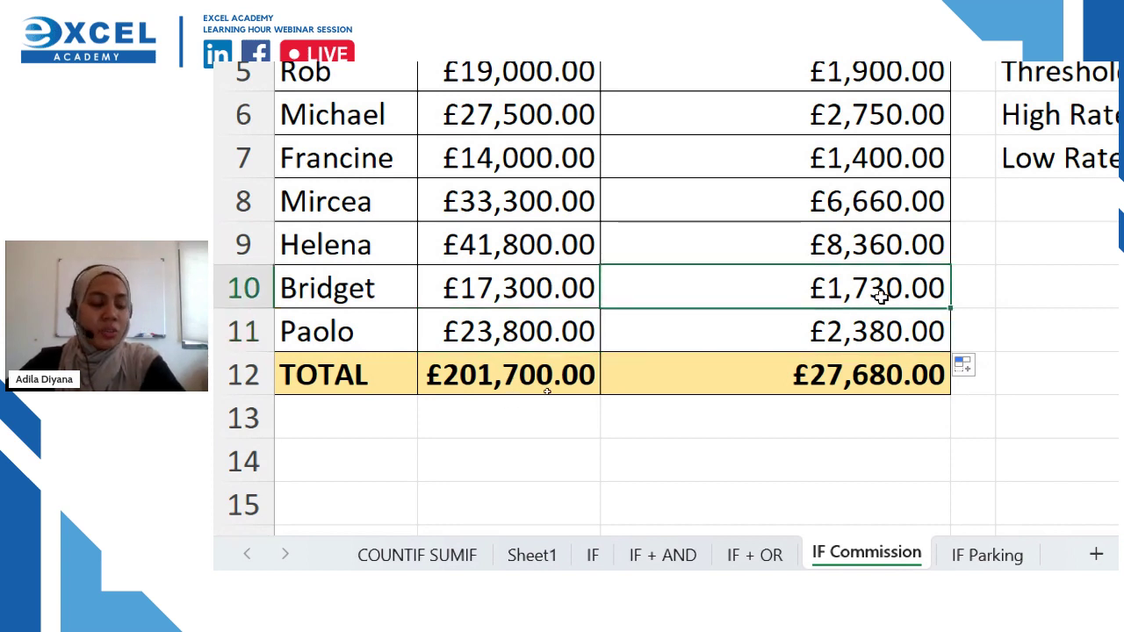
{"action": "left_click", "coordinate": [806, 330]}
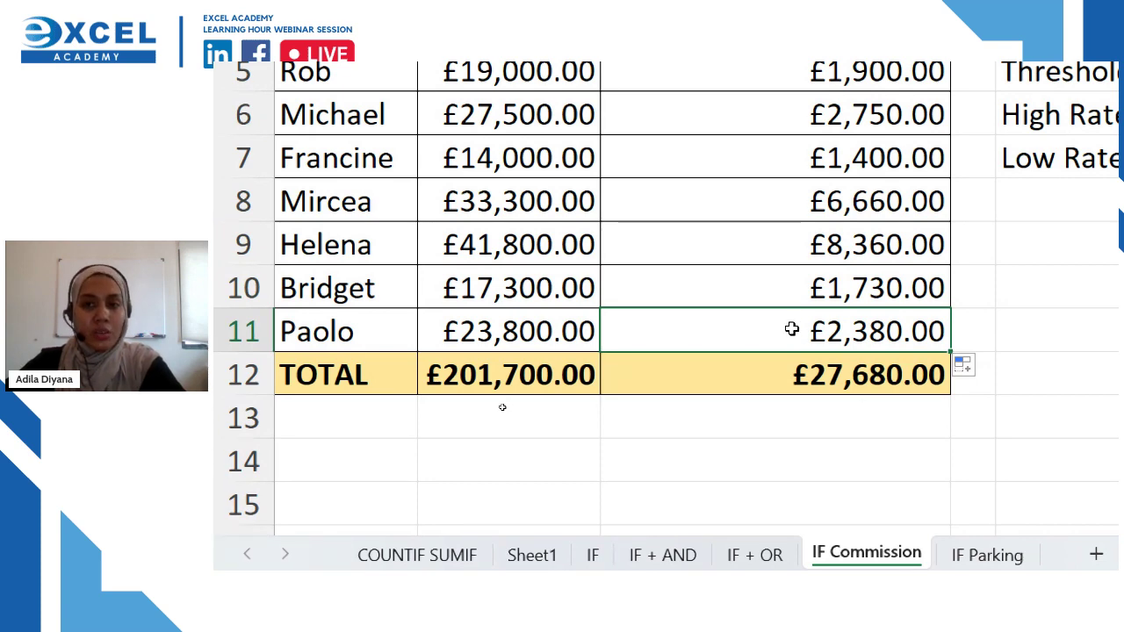
Step: Return the screen magnification to 100% and open the IF Parking sheet, enlarging it to 250% from its first rows
{"action": "key", "text": "super+minus"}
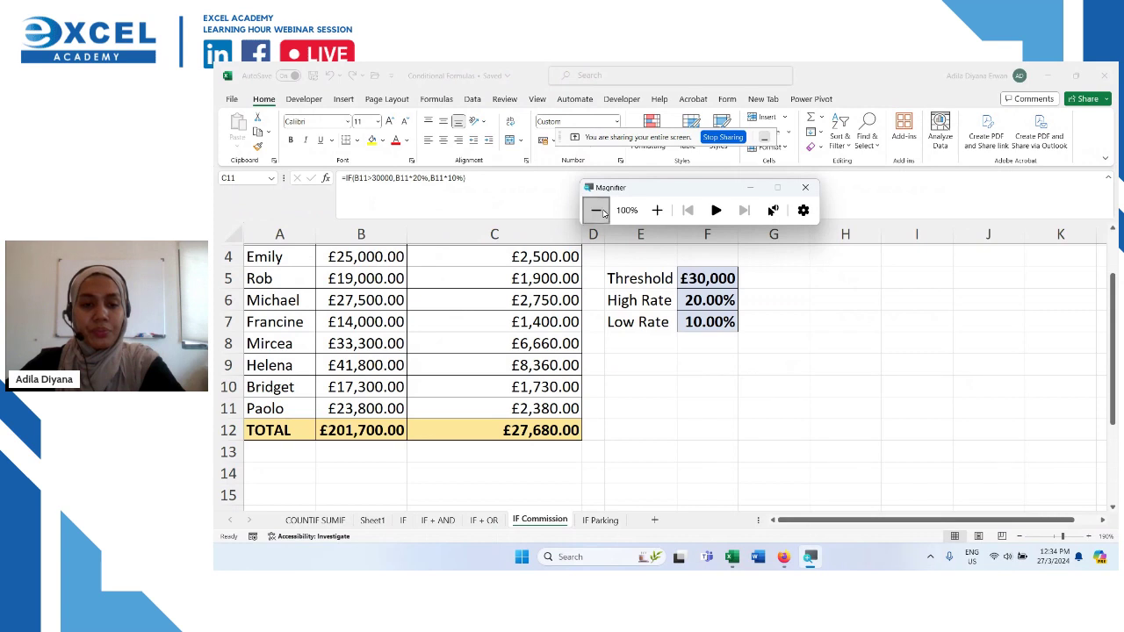
{"action": "left_click", "coordinate": [730, 558]}
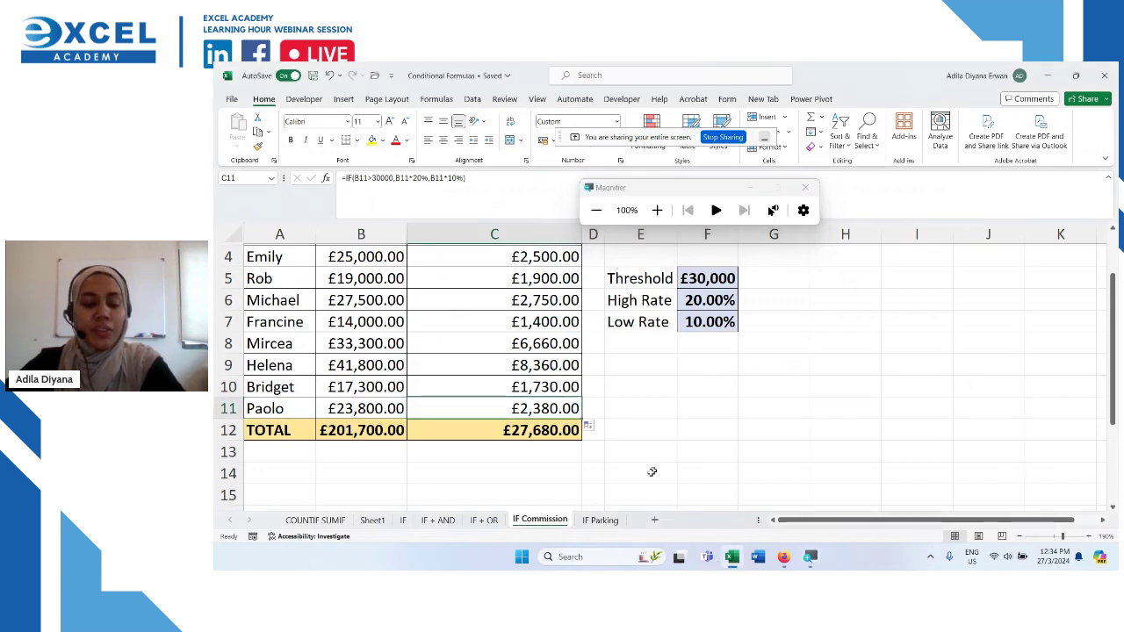
{"action": "left_click", "coordinate": [594, 521]}
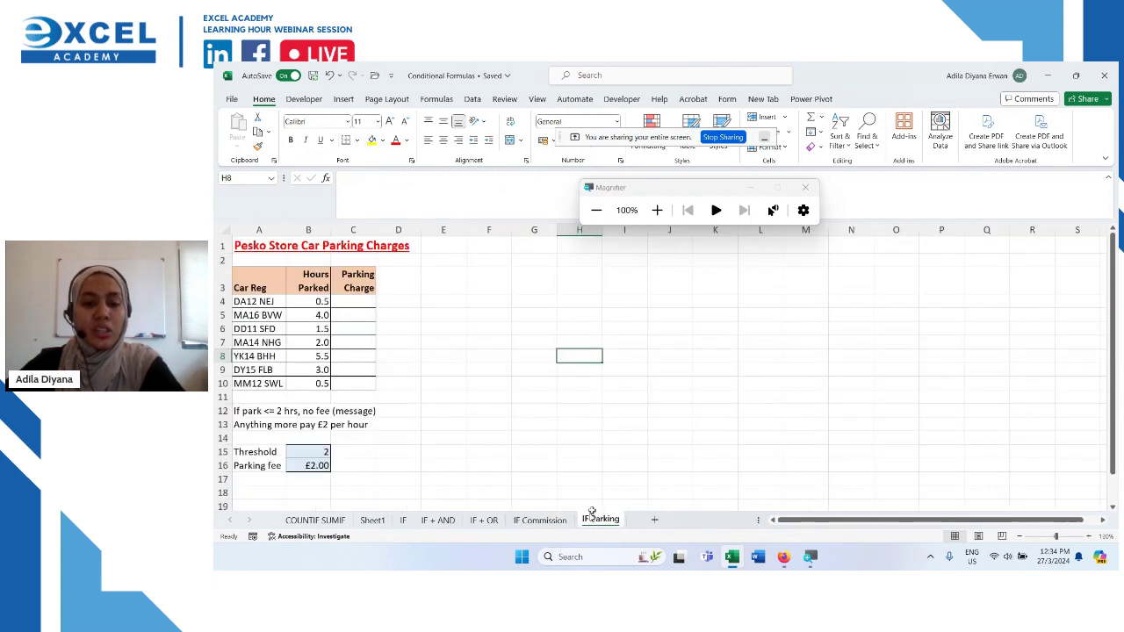
{"action": "left_click", "coordinate": [689, 424]}
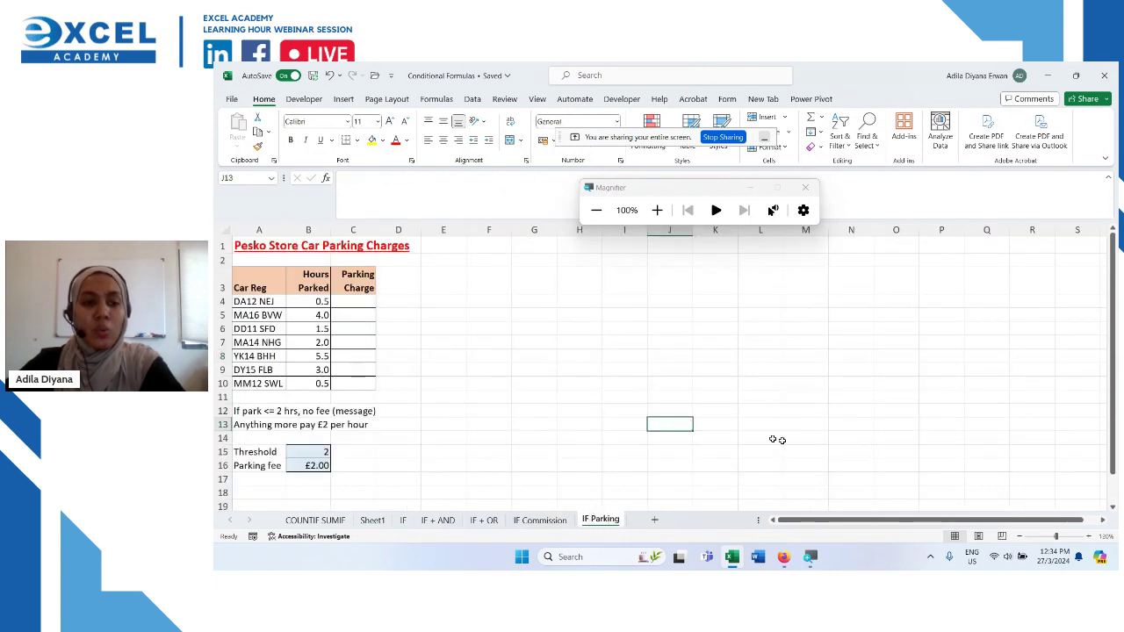
{"action": "left_click", "coordinate": [1089, 537]}
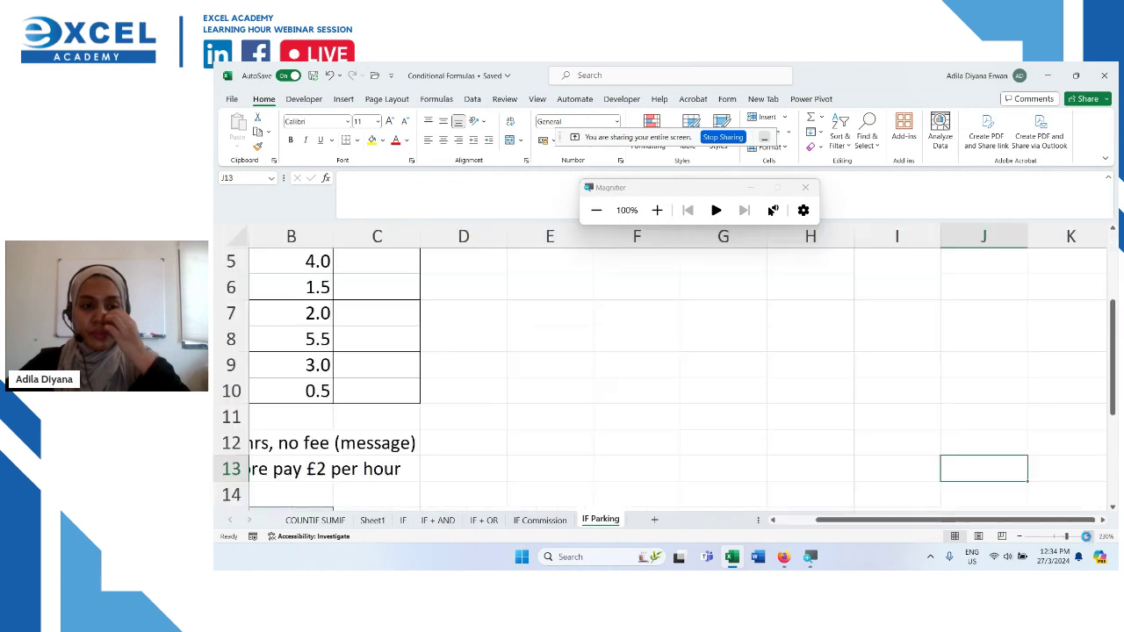
{"action": "scroll", "coordinate": [905, 469], "scroll_direction": "up", "scroll_amount": 3}
{"action": "left_click_drag", "start_coordinate": [878, 522], "coordinate": [834, 520]}
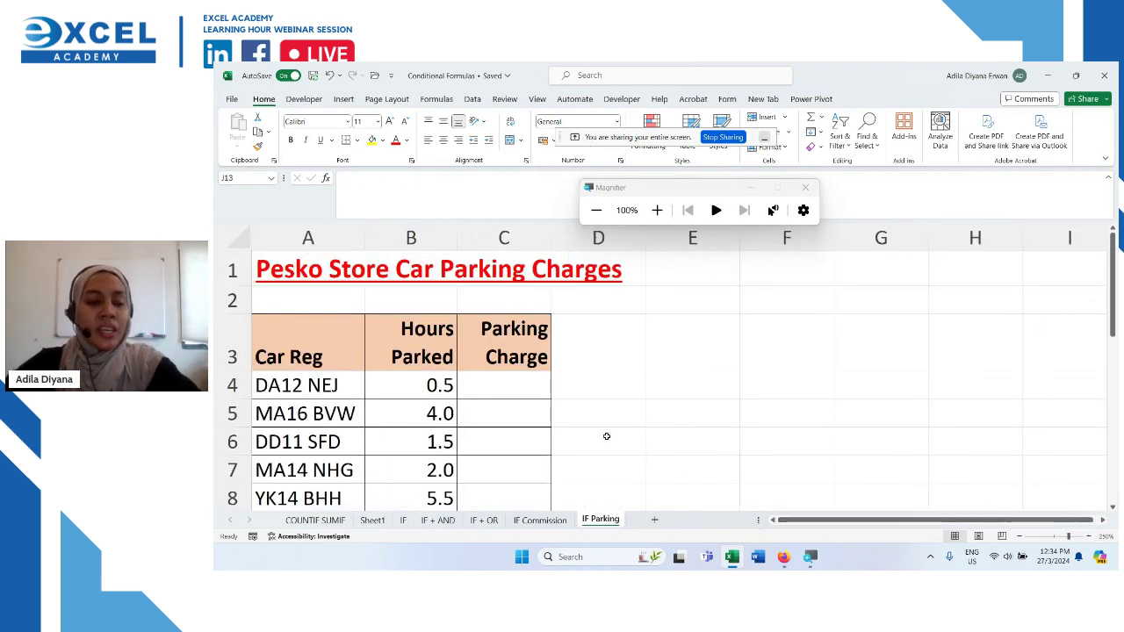
Step: Review the Car Reg, Hours Parked and Parking Charge columns and the no-fee rule in row 12
{"action": "left_click", "coordinate": [303, 239]}
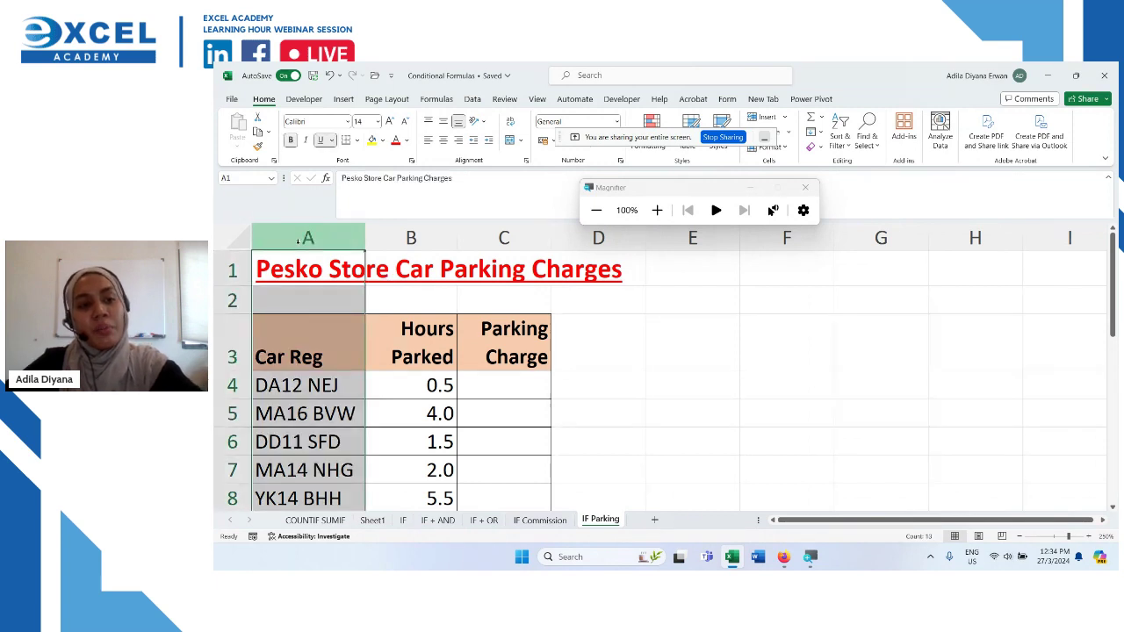
{"action": "left_click", "coordinate": [372, 239]}
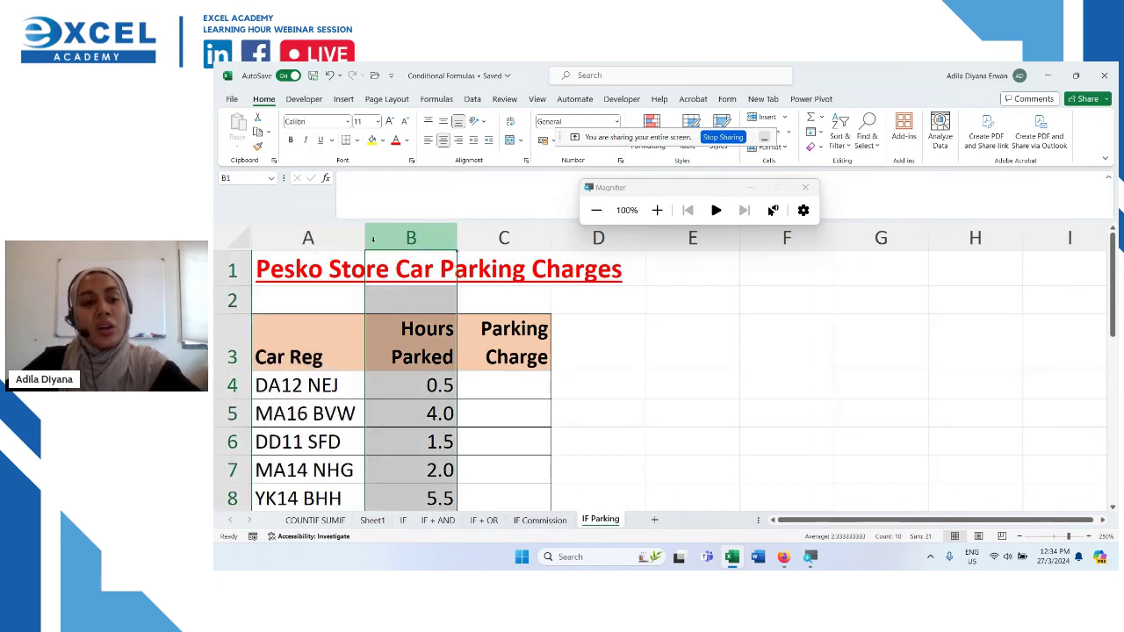
{"action": "left_click", "coordinate": [496, 239]}
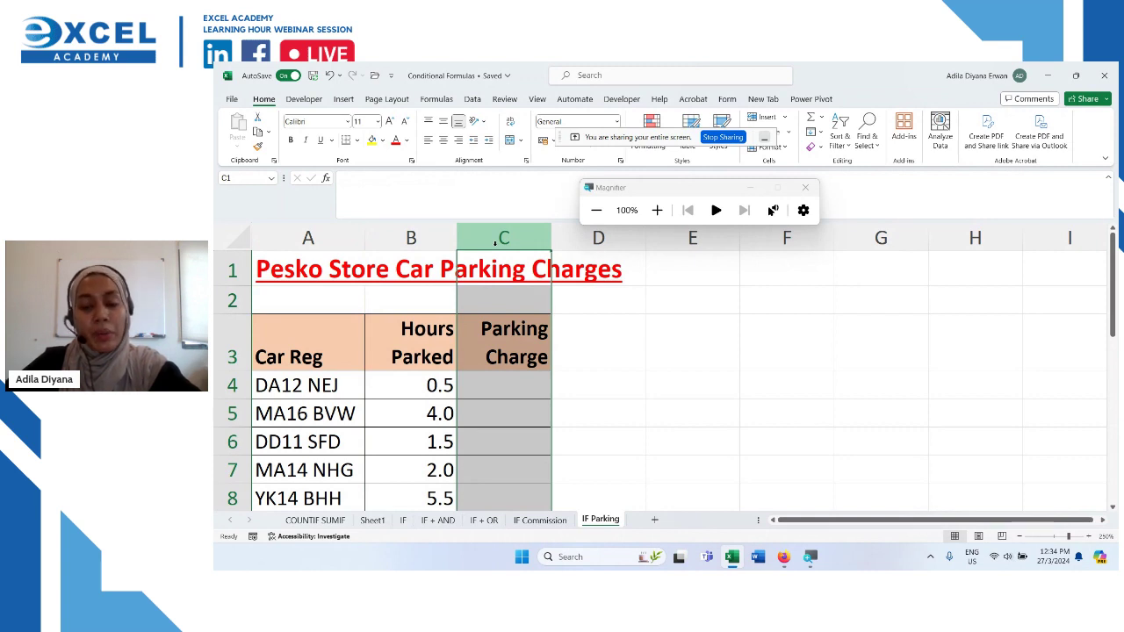
{"action": "scroll", "coordinate": [518, 261], "scroll_direction": "down", "scroll_amount": 3}
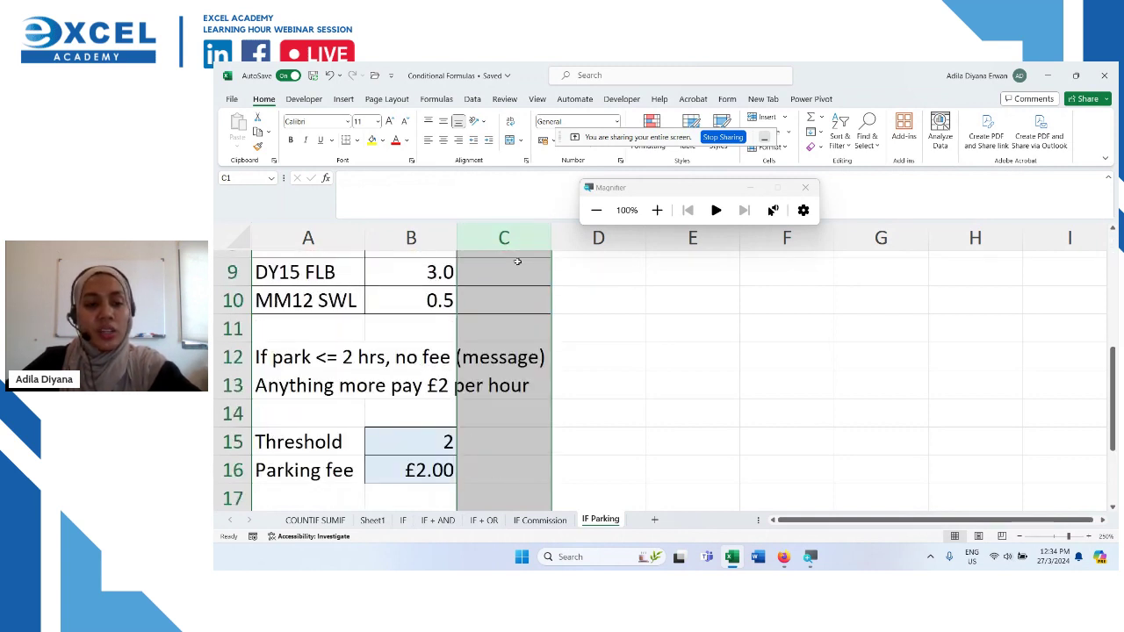
{"action": "left_click", "coordinate": [236, 357]}
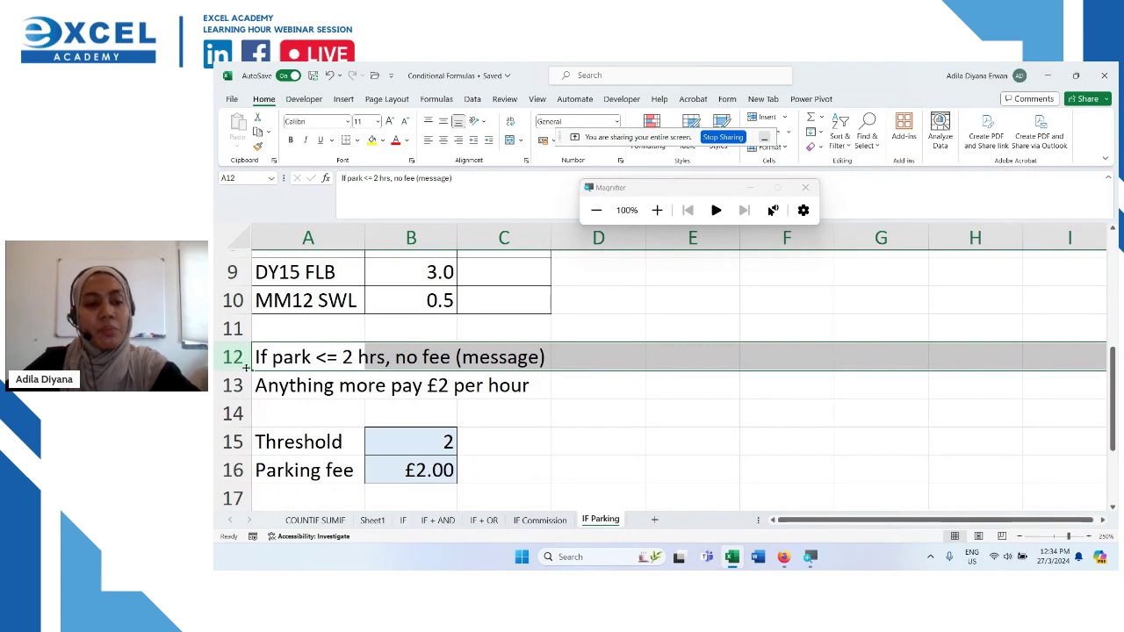
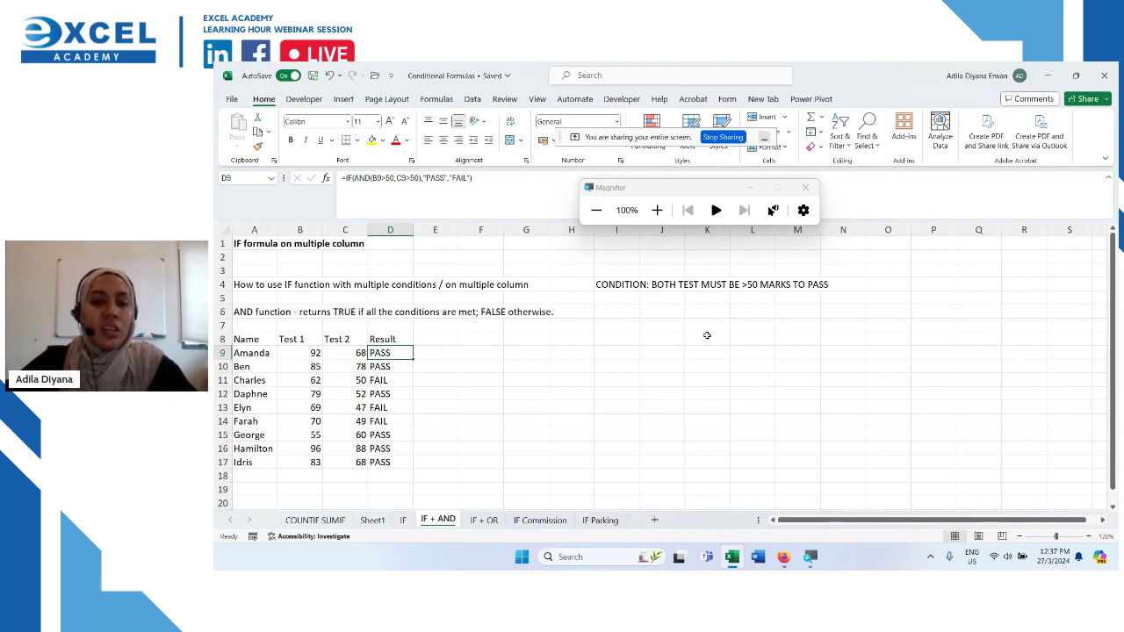
Step: Enter the note "Nested formula" in cell I6 of the IF + AND sheet
{"action": "left_click", "coordinate": [603, 309]}
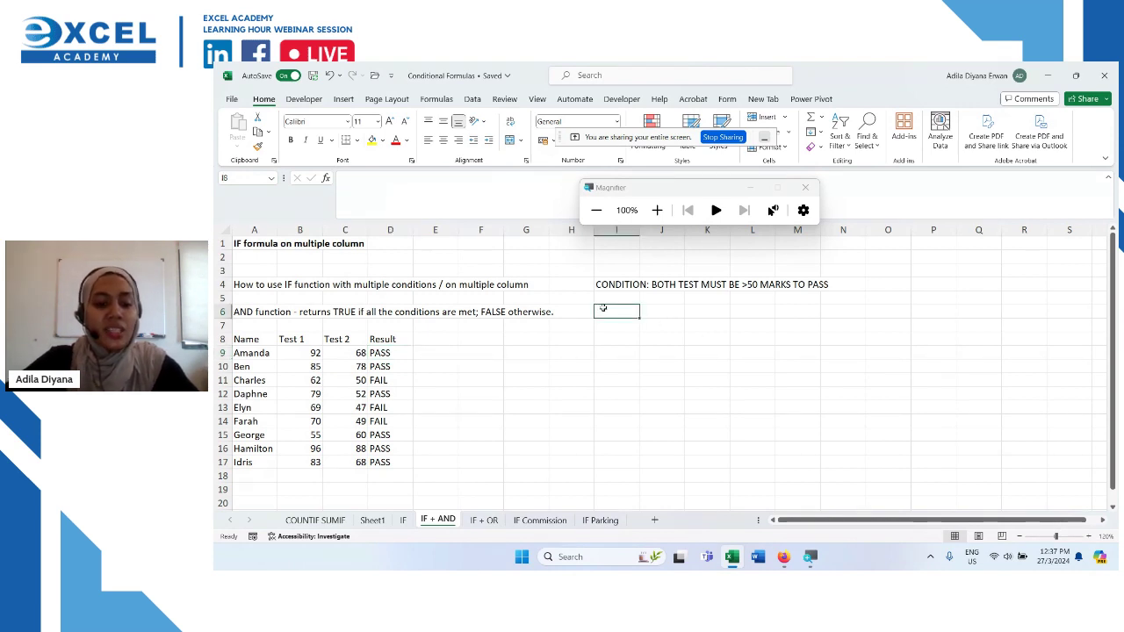
{"action": "type", "text": "Nested formula"}
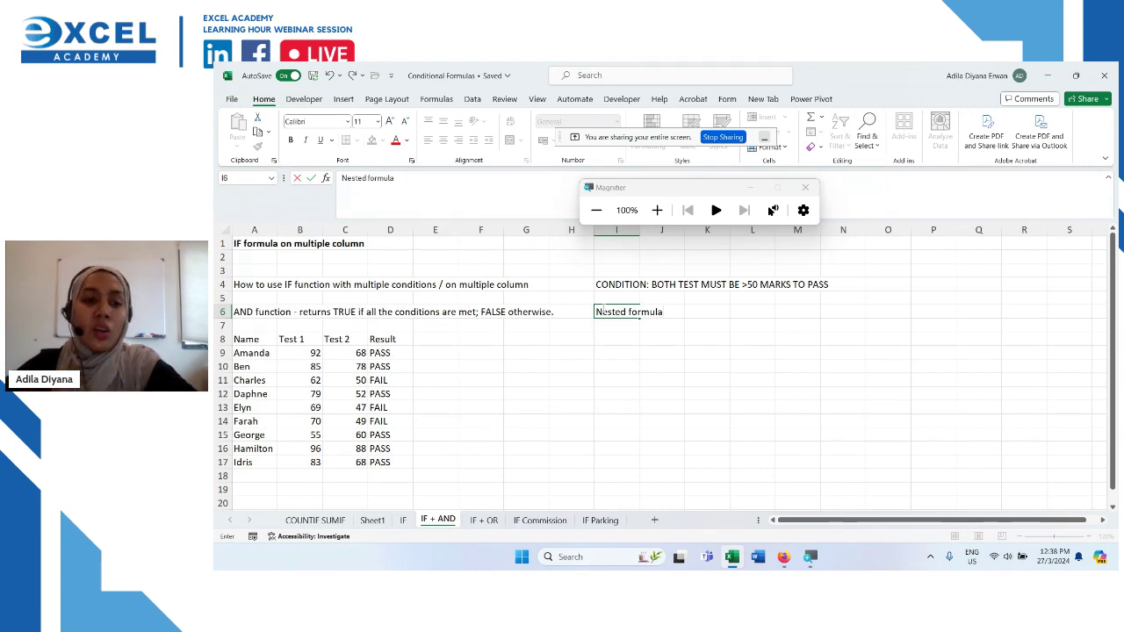
{"action": "left_click", "coordinate": [927, 419]}
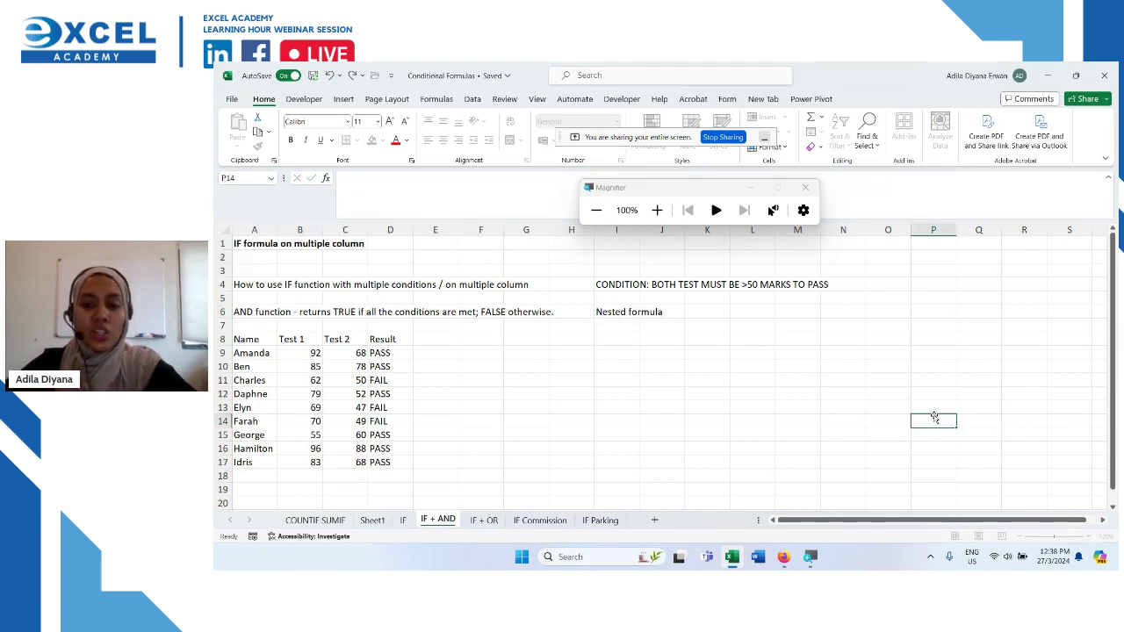
Step: Enlarge the IF + AND sheet to 230% and examine the pass condition and nested formula notes in column I
{"action": "left_click", "coordinate": [1090, 537]}
{"action": "left_click", "coordinate": [1089, 537]}
{"action": "left_click", "coordinate": [1089, 537]}
{"action": "left_click", "coordinate": [1089, 536]}
{"action": "left_click", "coordinate": [1089, 536]}
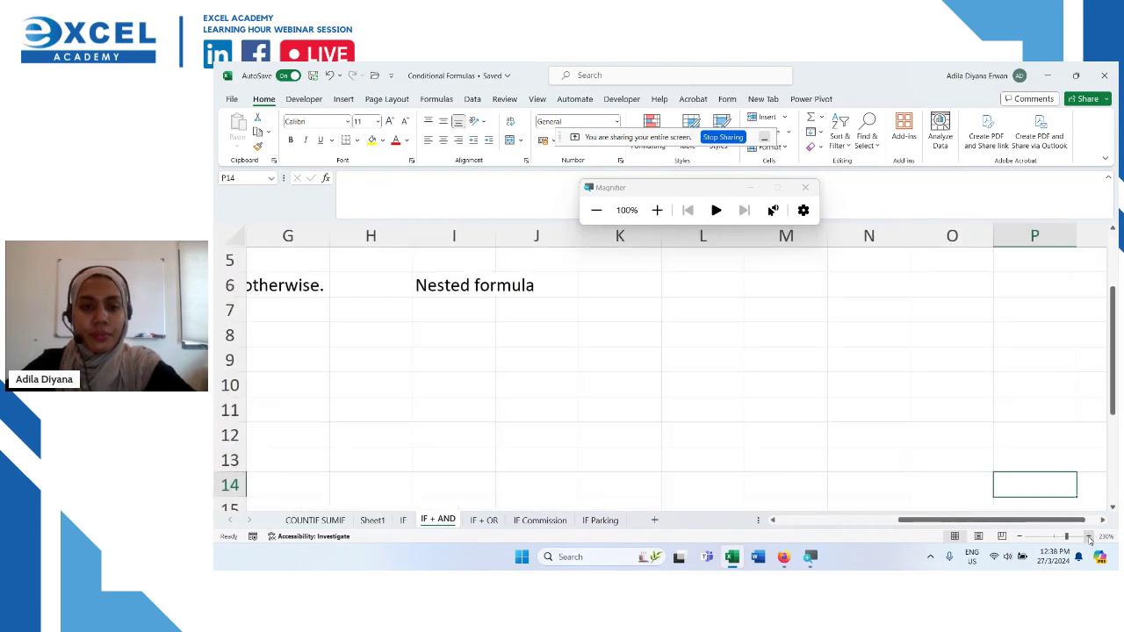
{"action": "left_click", "coordinate": [1089, 537]}
{"action": "scroll", "coordinate": [1008, 457], "scroll_direction": "up", "scroll_amount": 1}
{"action": "left_click_drag", "start_coordinate": [1006, 525], "coordinate": [984, 523]}
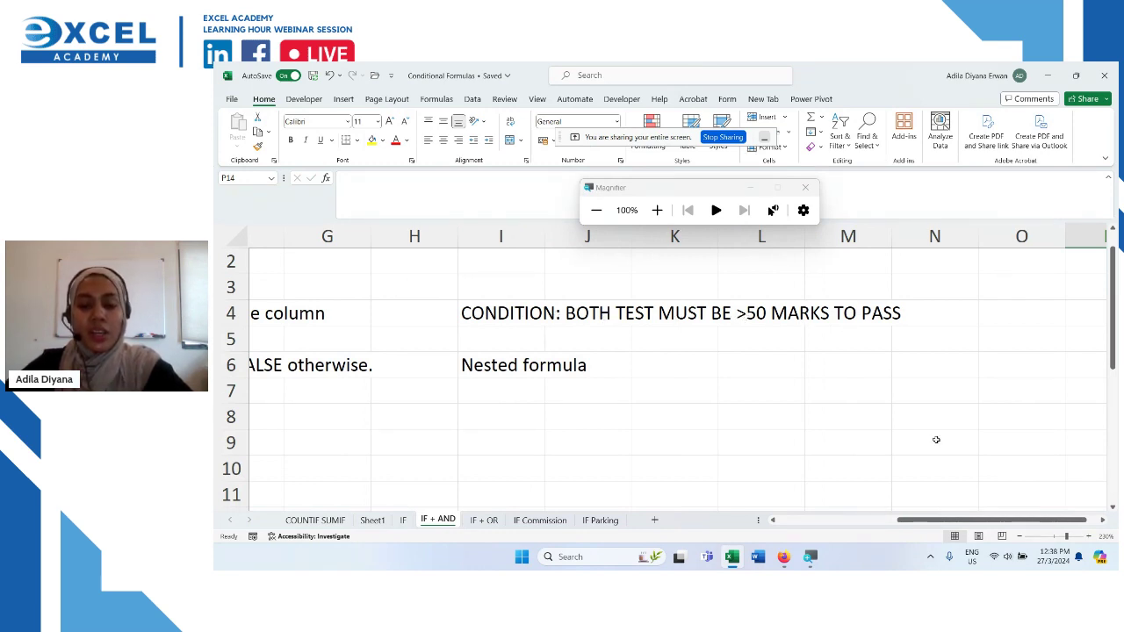
Step: Examine the Test 1 and Test 2 columns against the pass condition in row 4 of the IF + AND sheet
{"action": "left_click_drag", "start_coordinate": [924, 520], "coordinate": [641, 490]}
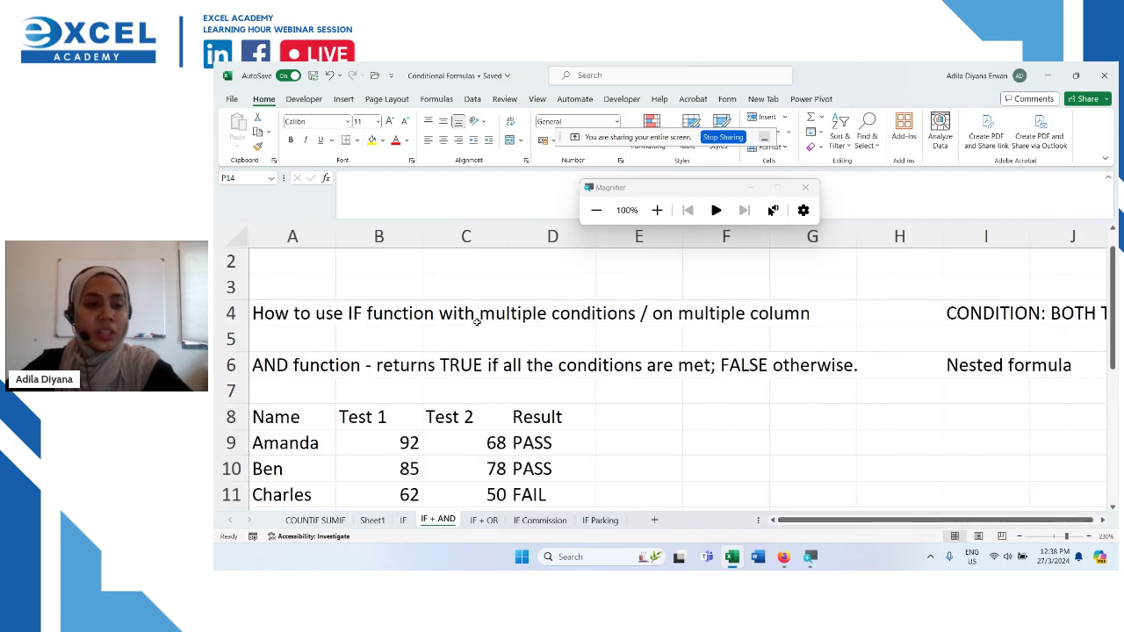
{"action": "left_click", "coordinate": [387, 230]}
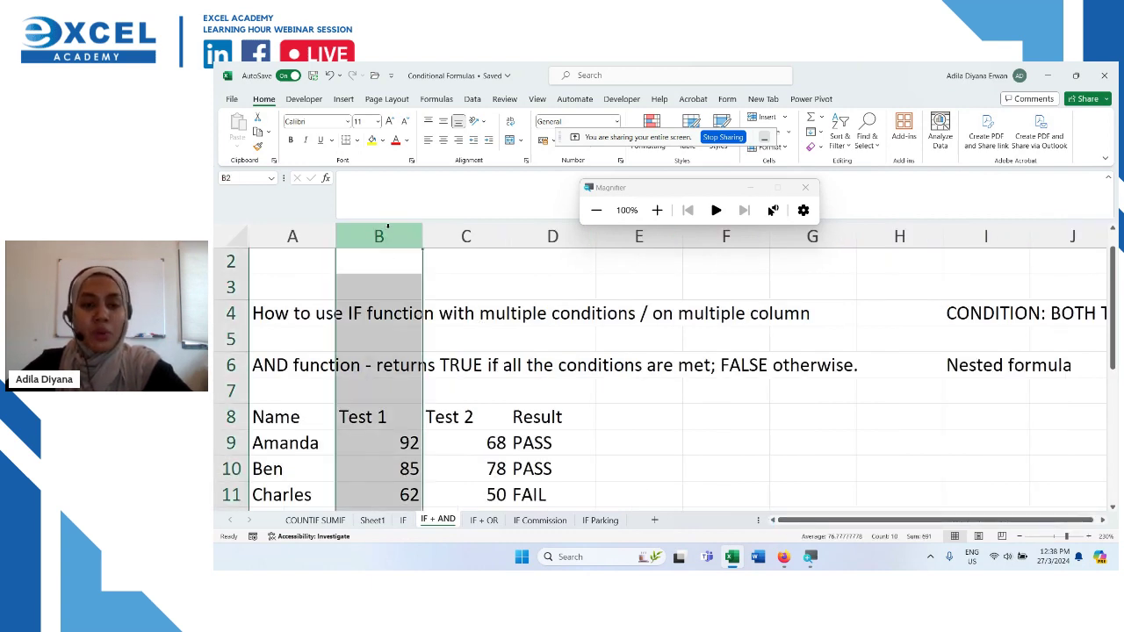
{"action": "left_click", "coordinate": [451, 225]}
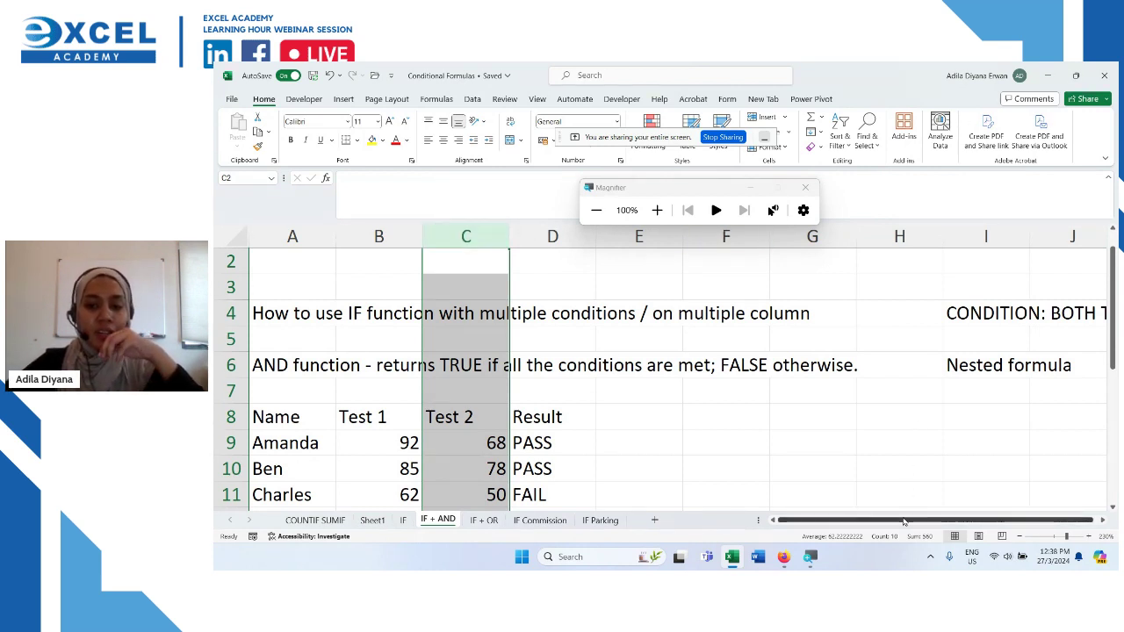
{"action": "left_click_drag", "start_coordinate": [907, 520], "coordinate": [1014, 519]}
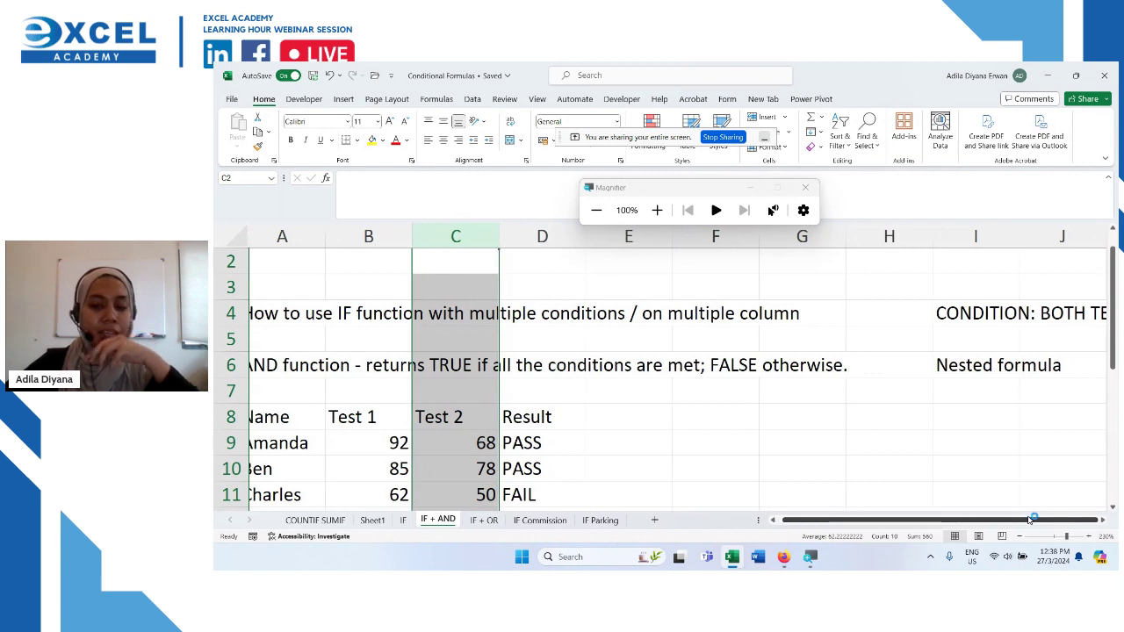
{"action": "left_click", "coordinate": [1107, 523]}
{"action": "left_click", "coordinate": [1107, 523]}
{"action": "left_click", "coordinate": [1107, 523]}
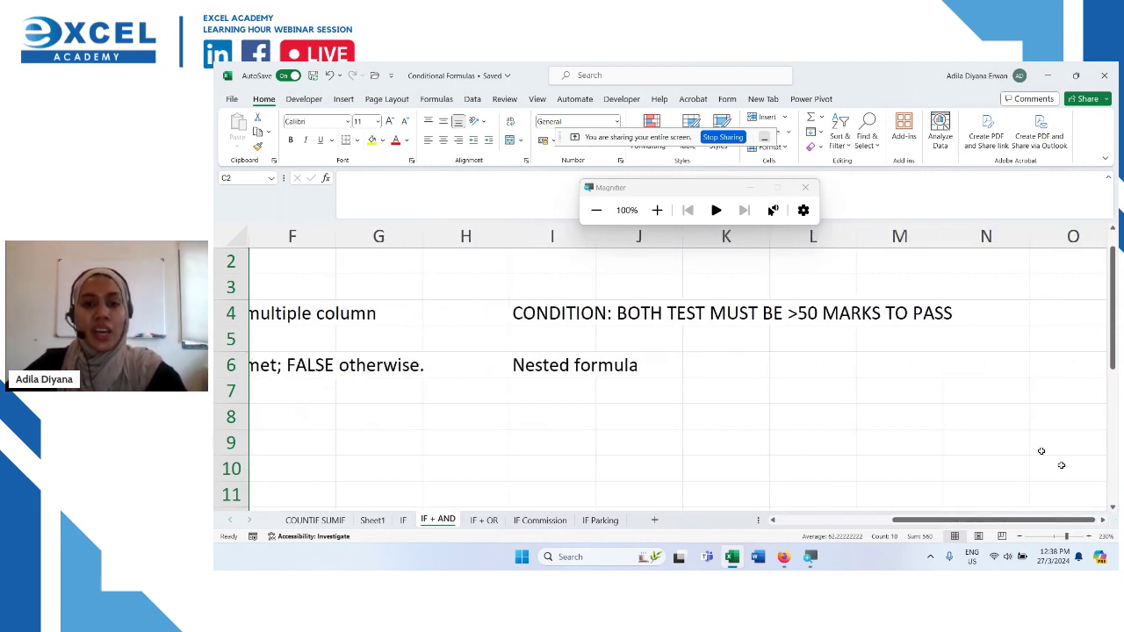
{"action": "left_click", "coordinate": [630, 290]}
{"action": "left_click_drag", "start_coordinate": [631, 315], "coordinate": [930, 338]}
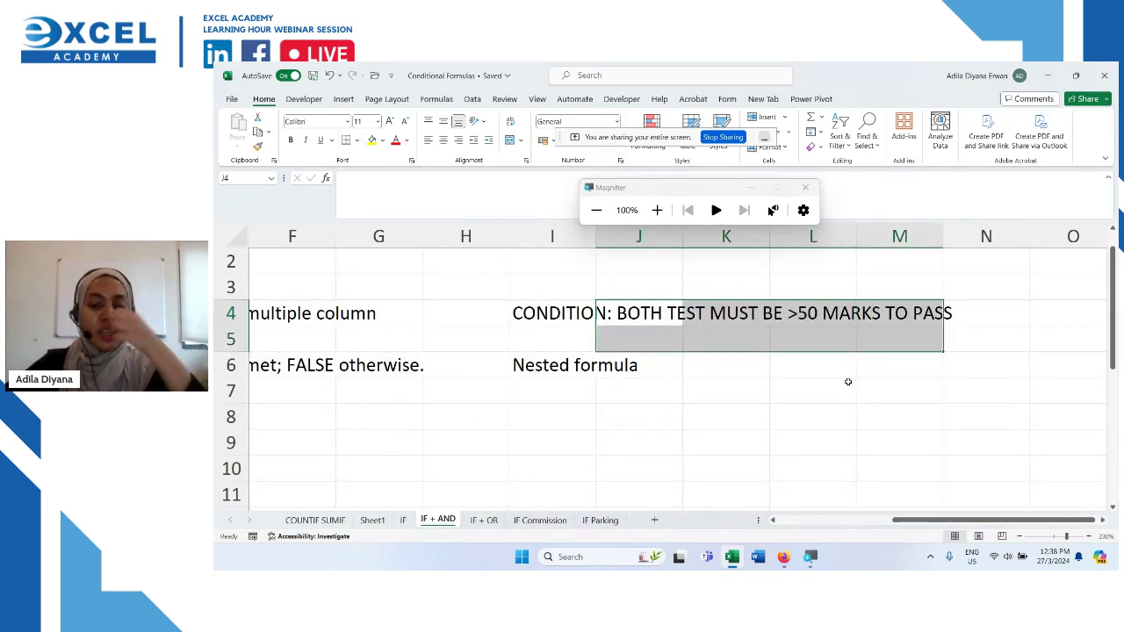
{"action": "left_click_drag", "start_coordinate": [891, 518], "coordinate": [773, 518]}
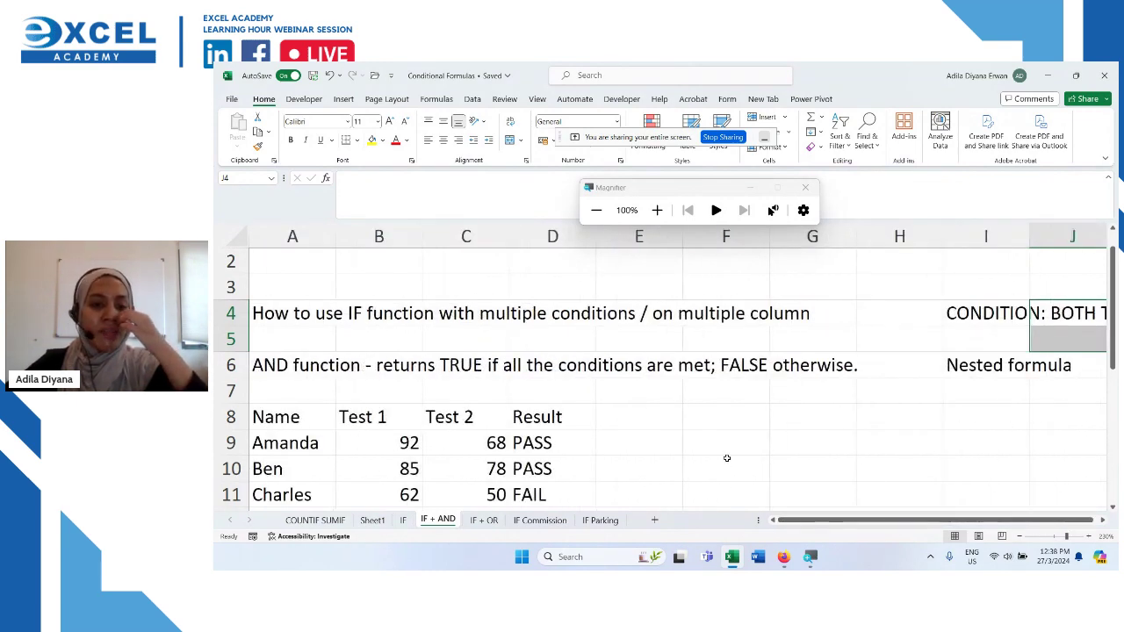
Step: Clear the existing results below the Result header, starting from cell D9
{"action": "scroll", "coordinate": [743, 401], "scroll_direction": "down", "scroll_amount": 3}
{"action": "scroll", "coordinate": [743, 401], "scroll_direction": "up", "scroll_amount": 2}
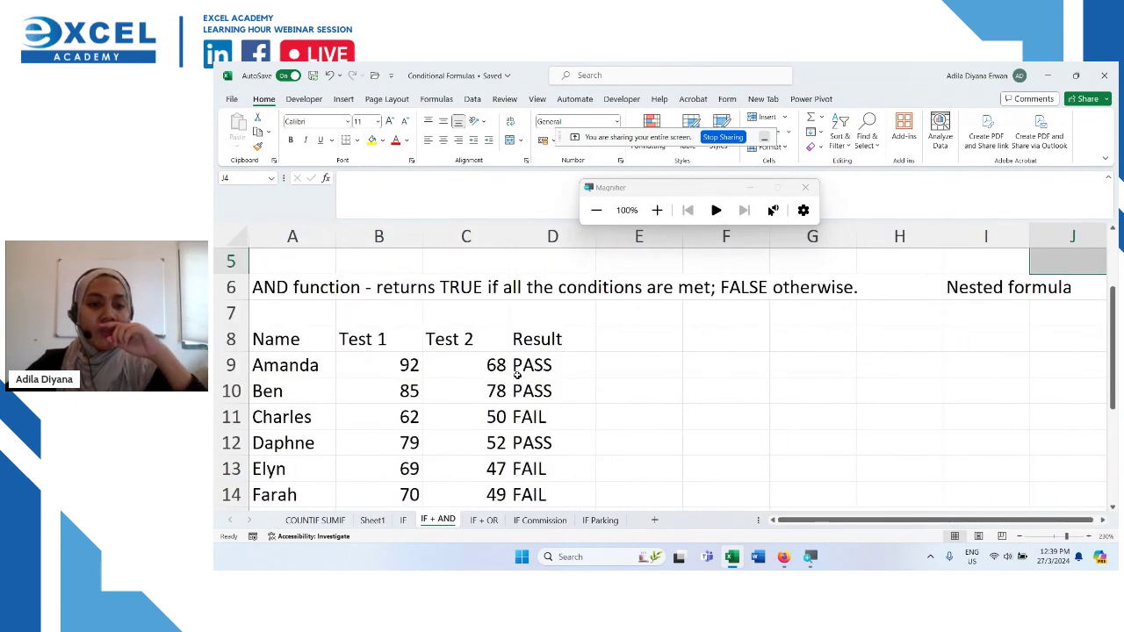
{"action": "left_click_drag", "start_coordinate": [530, 365], "coordinate": [552, 494]}
{"action": "key", "text": "Delete"}
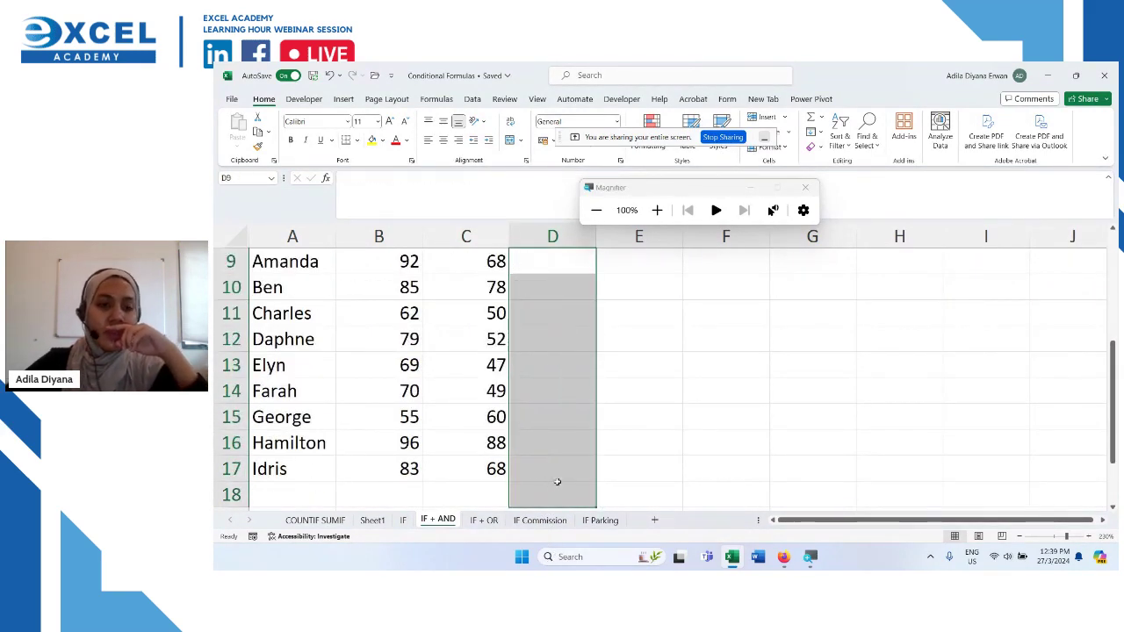
Step: Start an IF formula in cell D9 and open its function arguments, with the screen magnified to 200%
{"action": "scroll", "coordinate": [545, 452], "scroll_direction": "up", "scroll_amount": 2}
{"action": "left_click", "coordinate": [556, 427]}
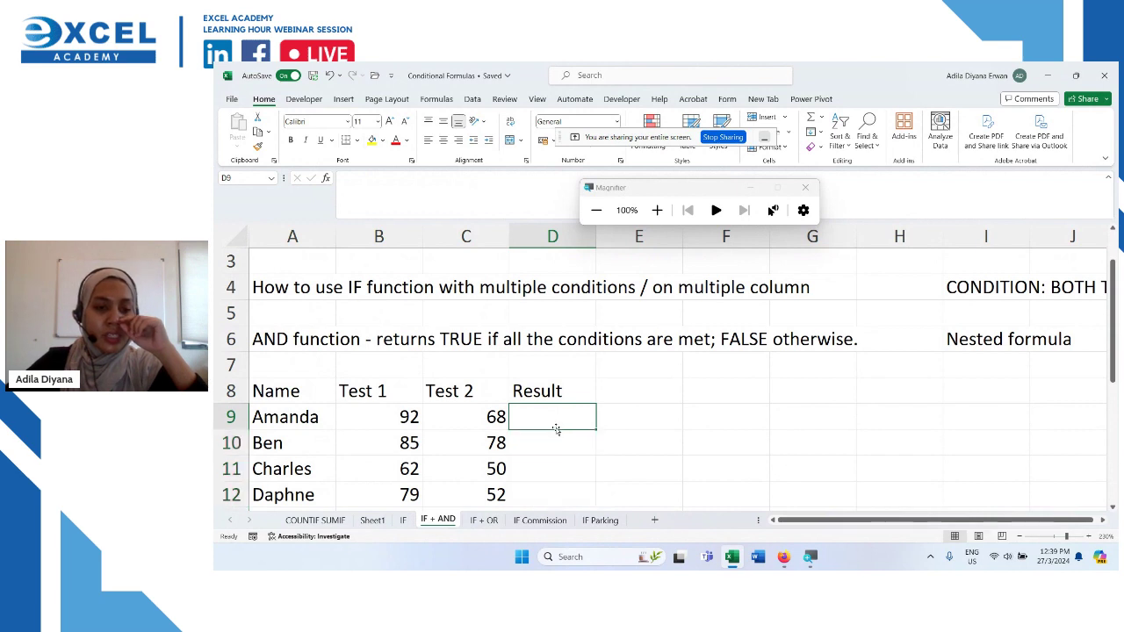
{"action": "type", "text": "="}
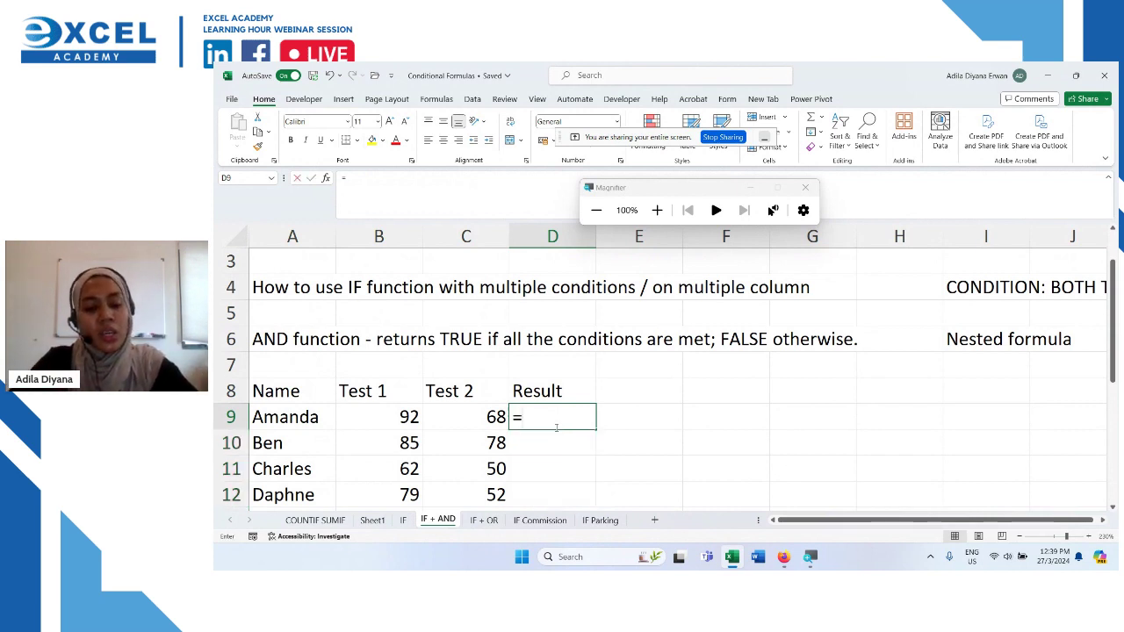
{"action": "type", "text": "if"}
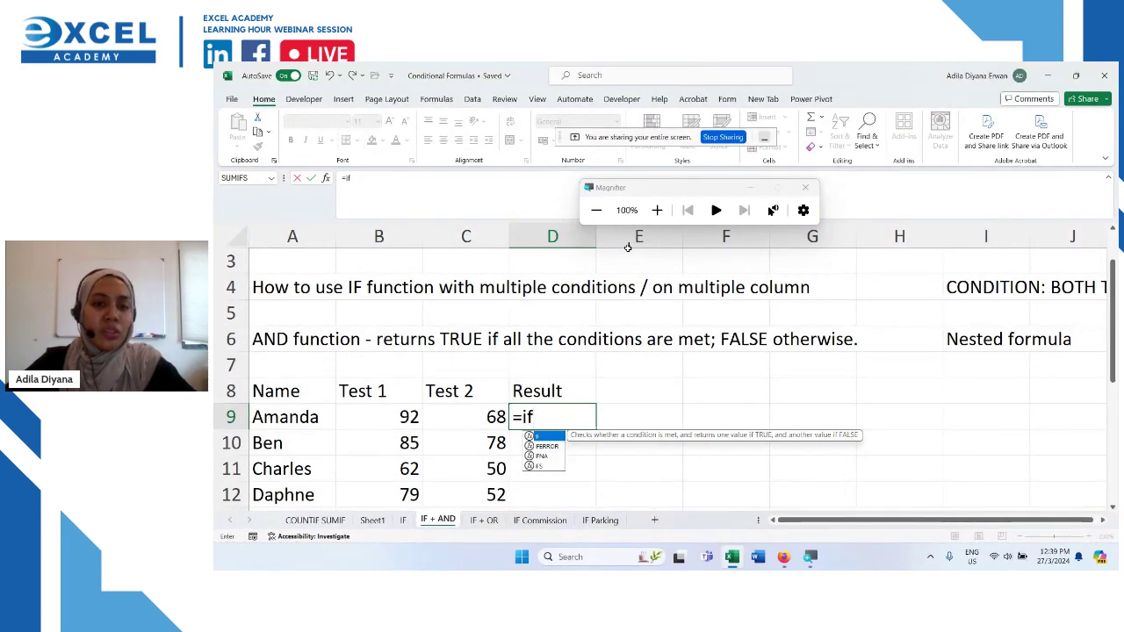
{"action": "left_click", "coordinate": [657, 210]}
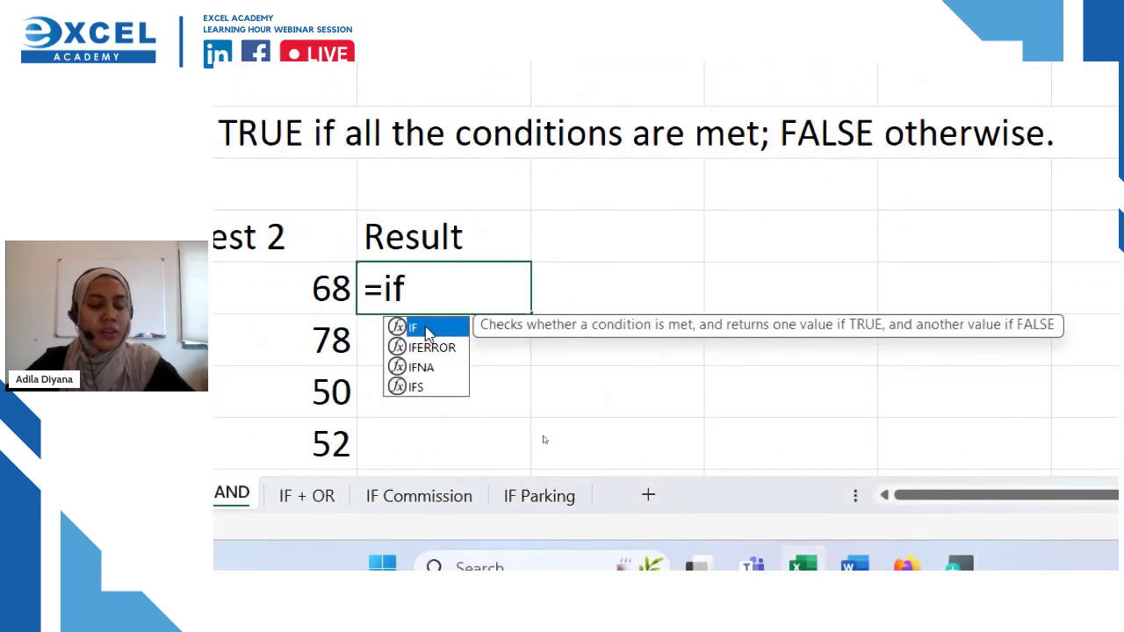
{"action": "double_click", "coordinate": [428, 329]}
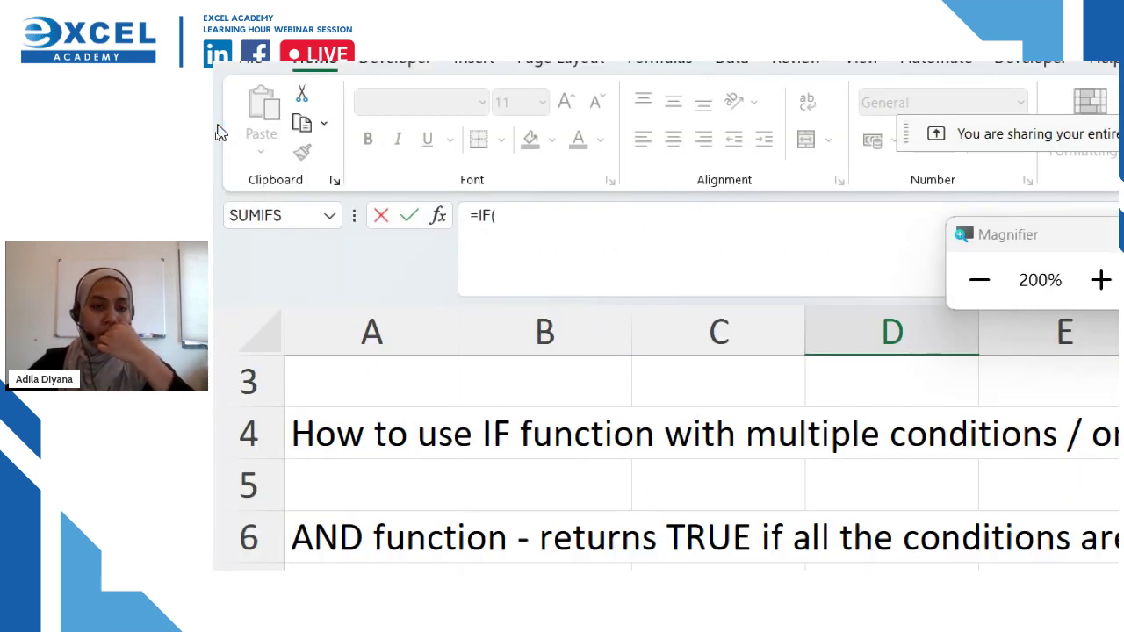
{"action": "left_click", "coordinate": [439, 216]}
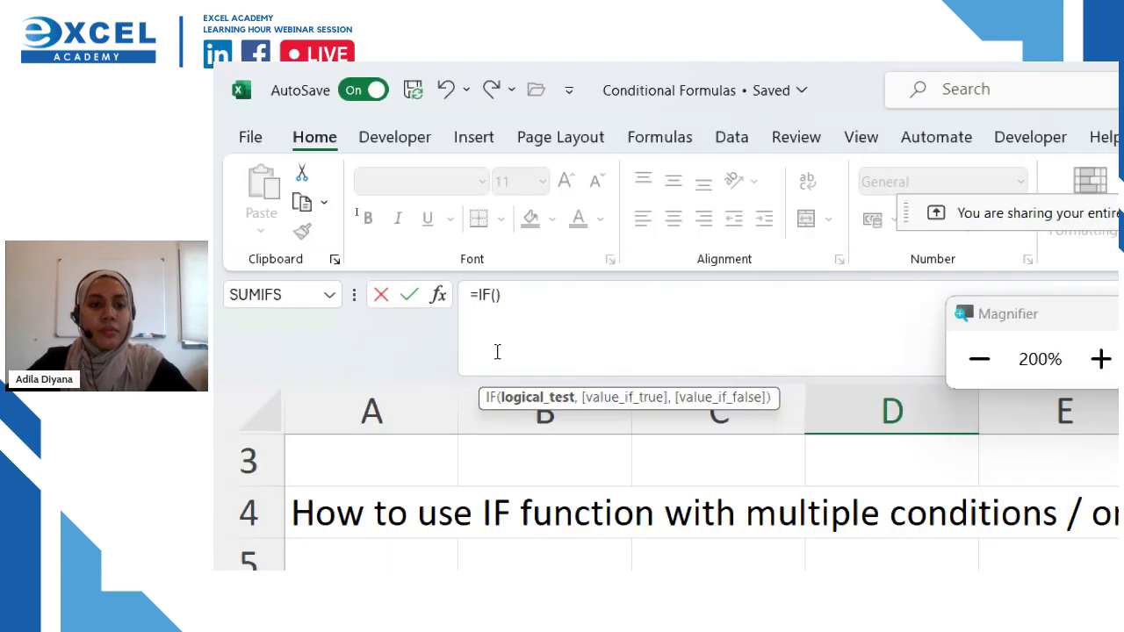
{"action": "left_click", "coordinate": [436, 301]}
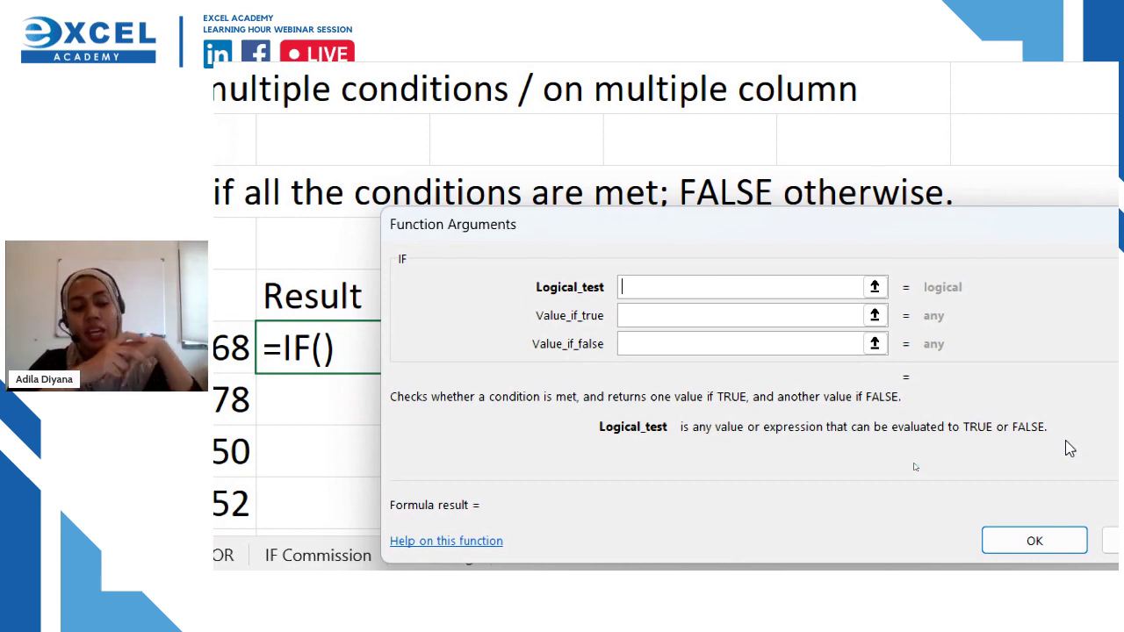
Step: Set the IF function's logical test to AND(B9>50,C9>50)
{"action": "type", "text": "AN"}
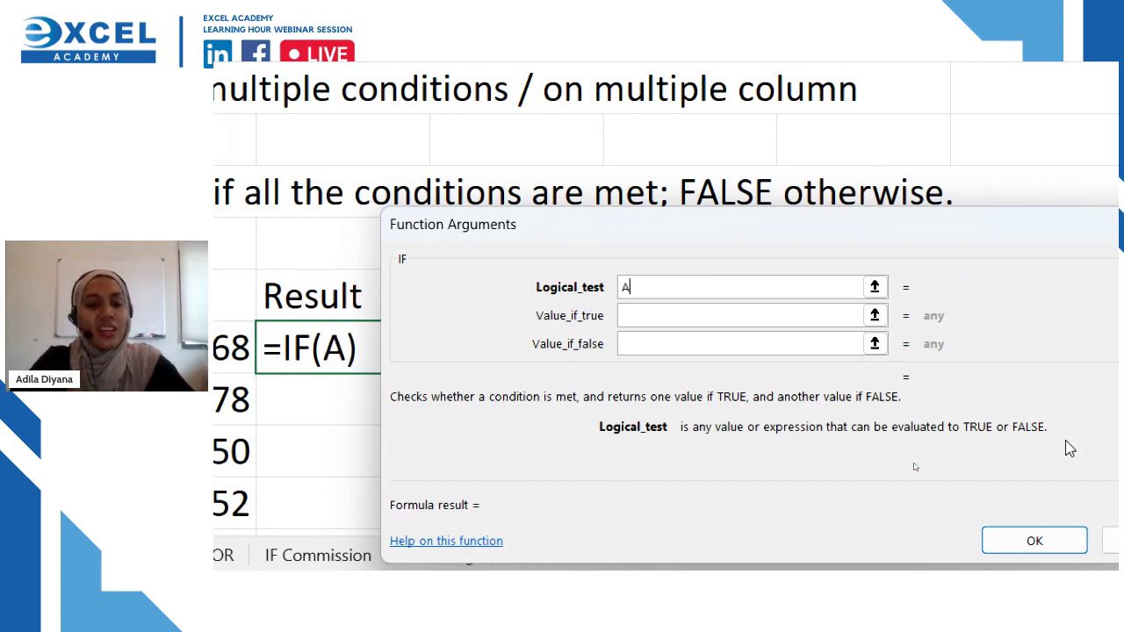
{"action": "type", "text": "D"}
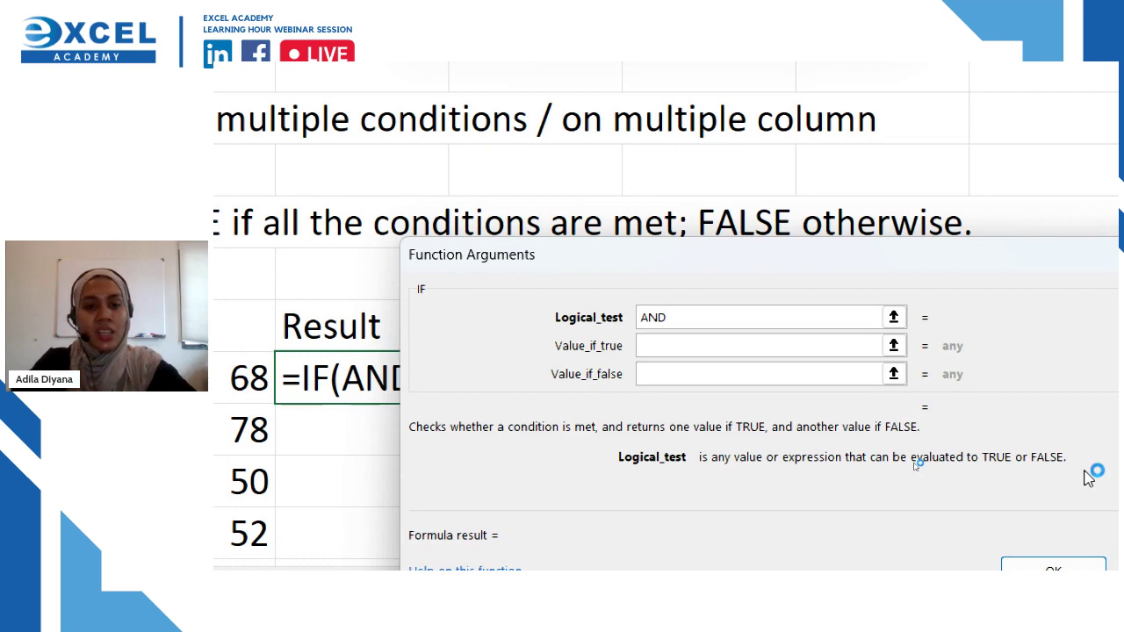
{"action": "type", "text": "("}
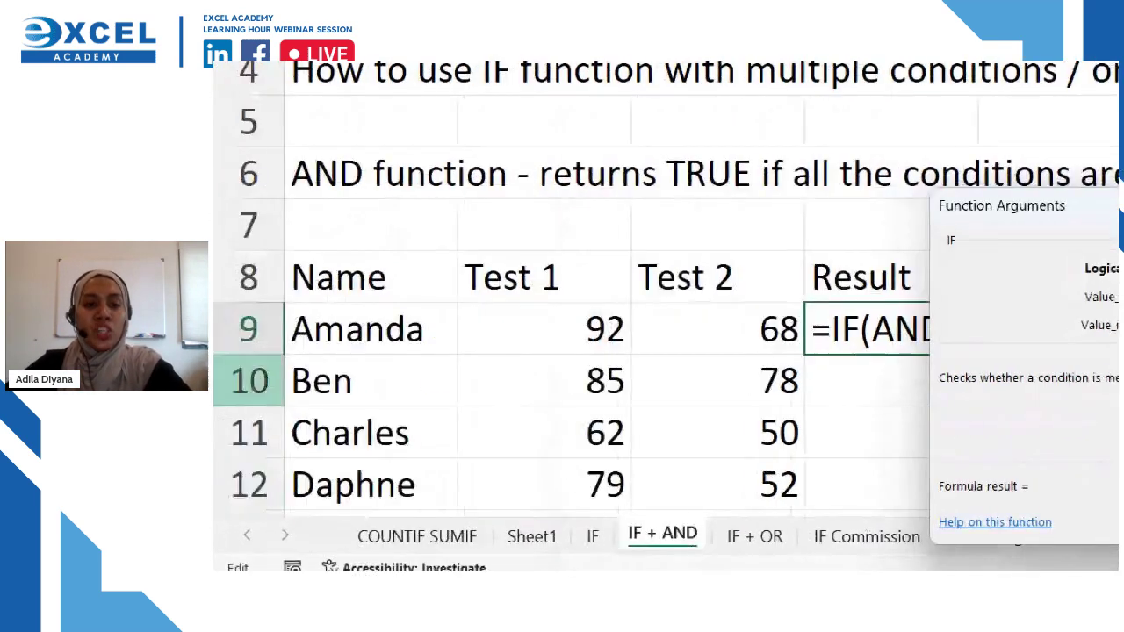
{"action": "left_click", "coordinate": [569, 330]}
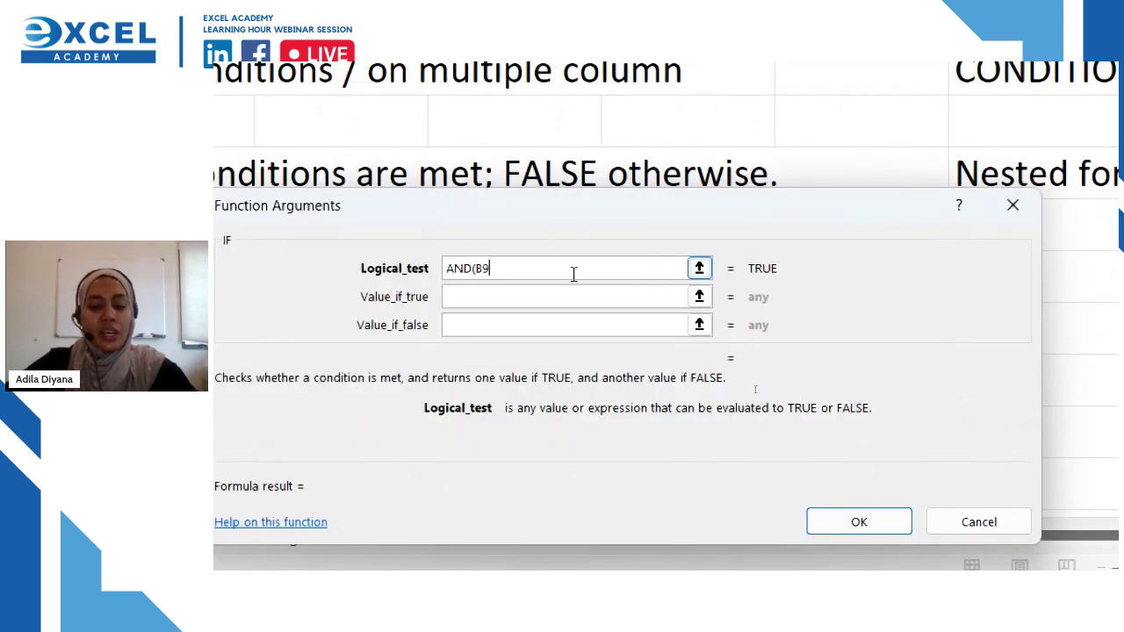
{"action": "type", "text": ">50"}
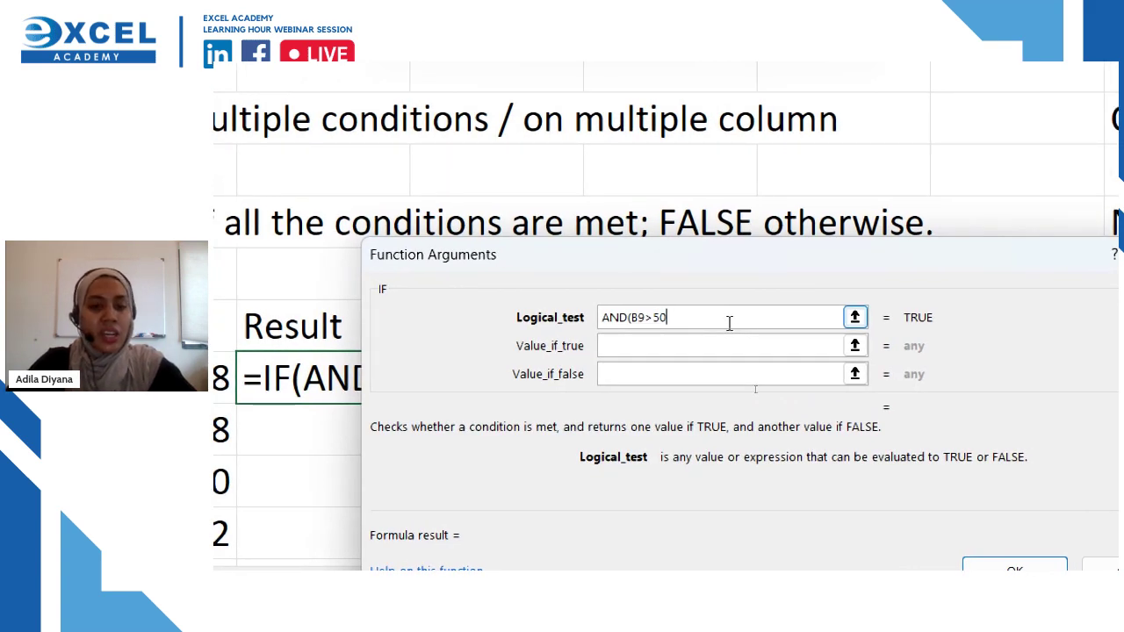
{"action": "type", "text": ",C9"}
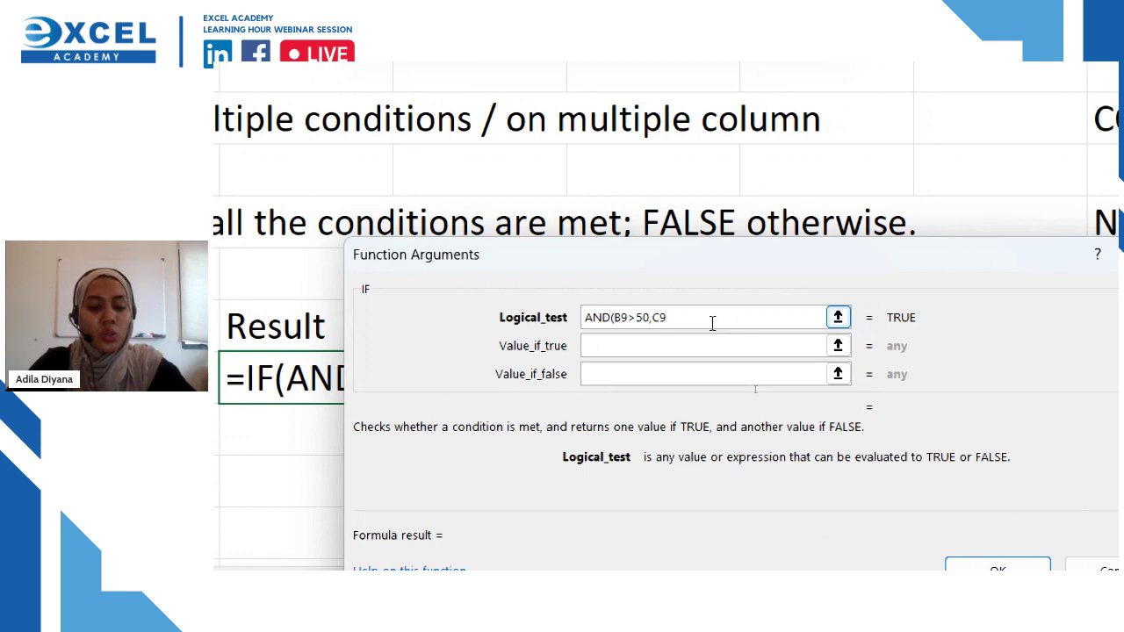
{"action": "type", "text": ">50"}
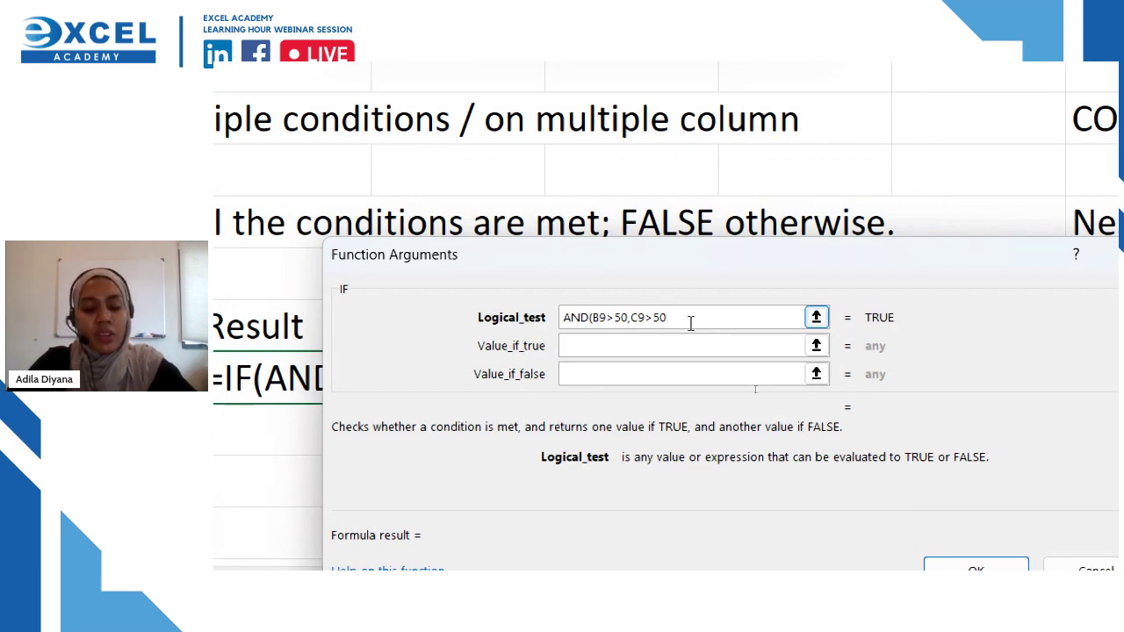
{"action": "type", "text": ")"}
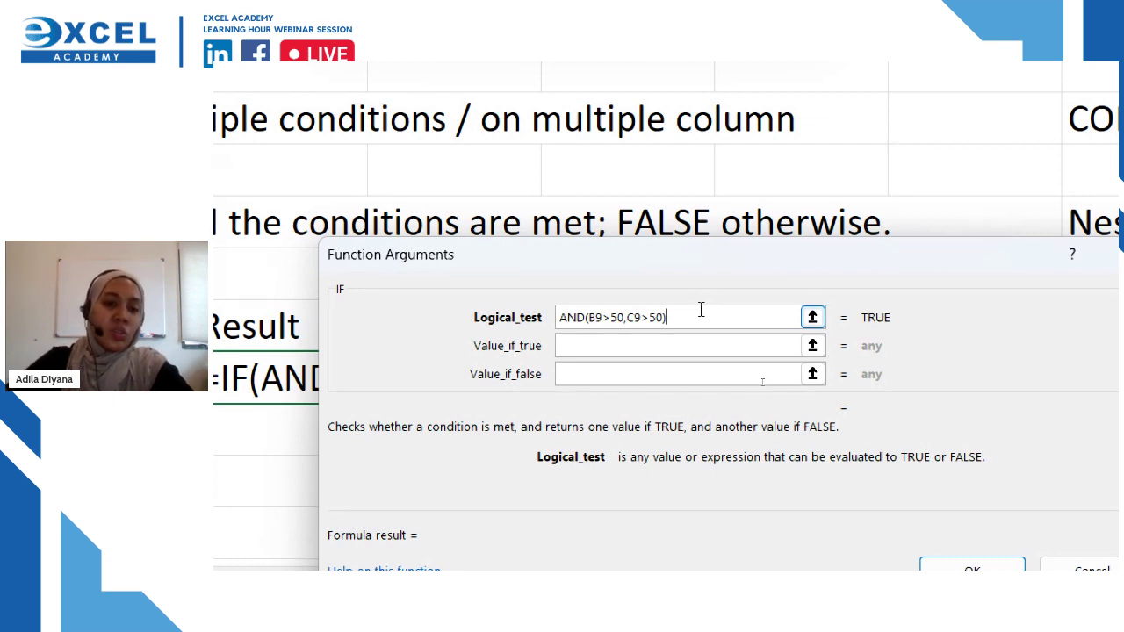
Step: Set the value if true to "Pass" and the value if false to "Fail", and complete the formula in D9
{"action": "left_click", "coordinate": [700, 348]}
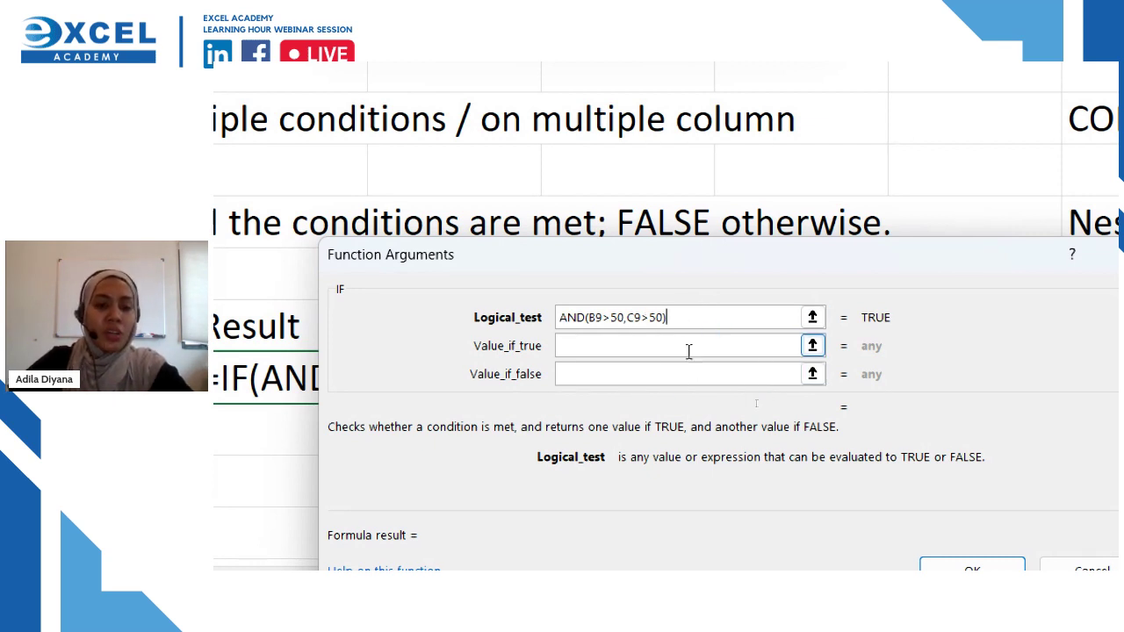
{"action": "left_click", "coordinate": [690, 348]}
{"action": "type", "text": "\"Pass\""}
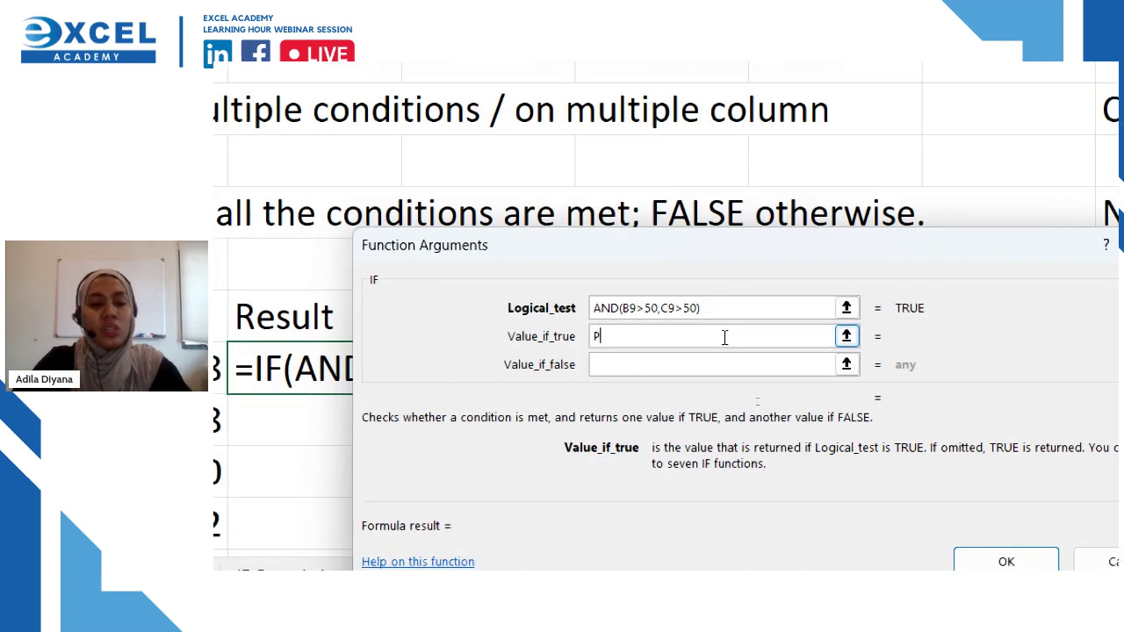
{"action": "key", "text": "Tab"}
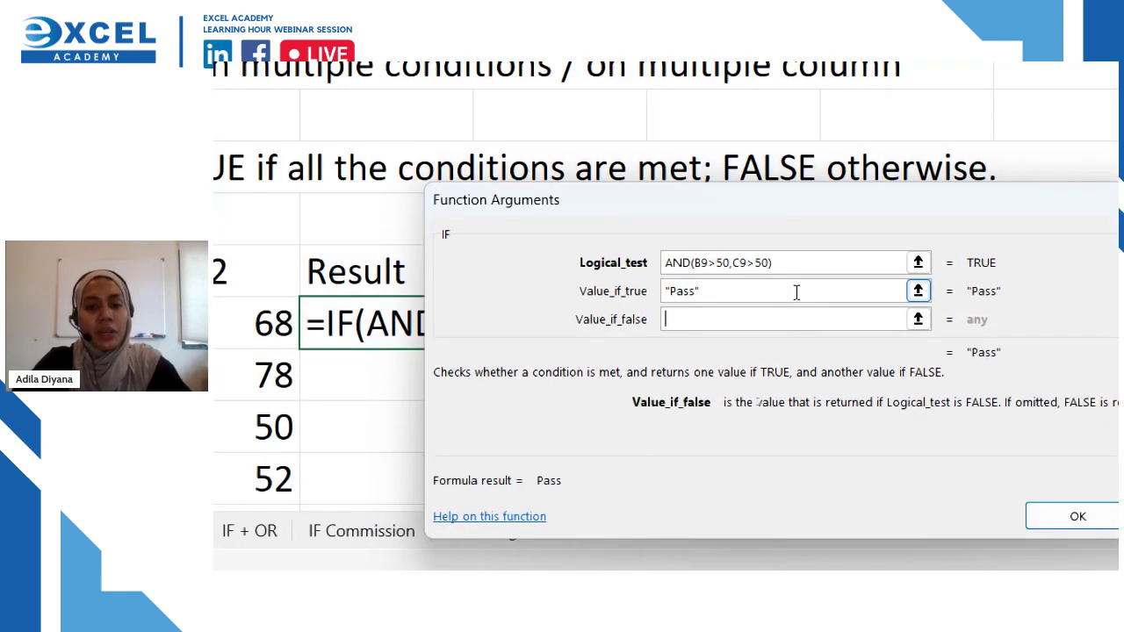
{"action": "type", "text": "Fail"}
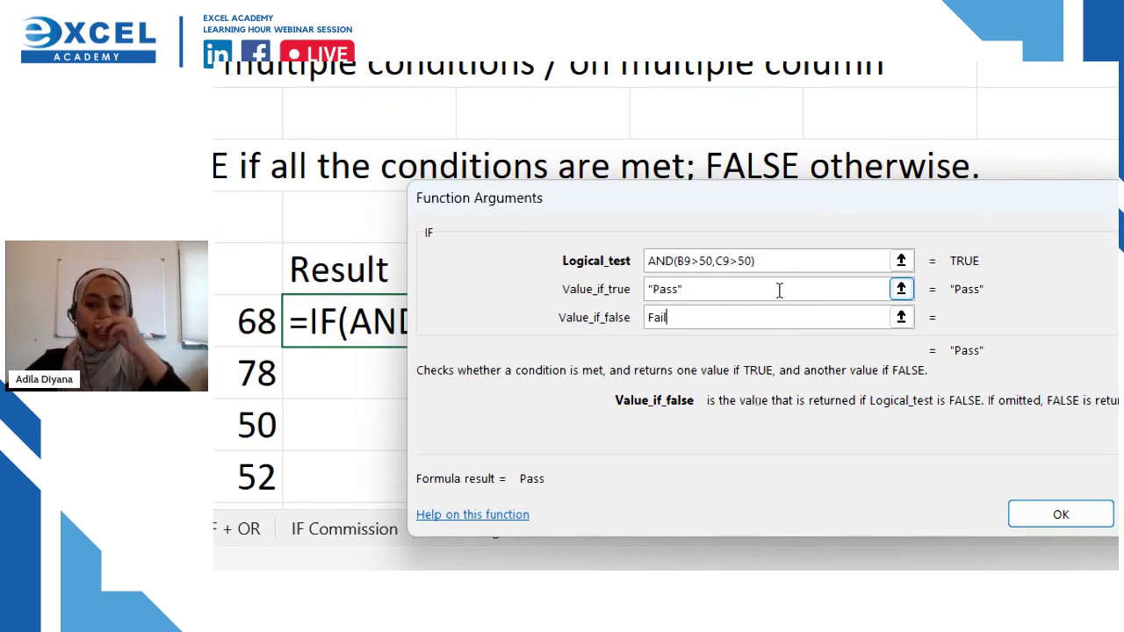
{"action": "left_click", "coordinate": [1064, 530]}
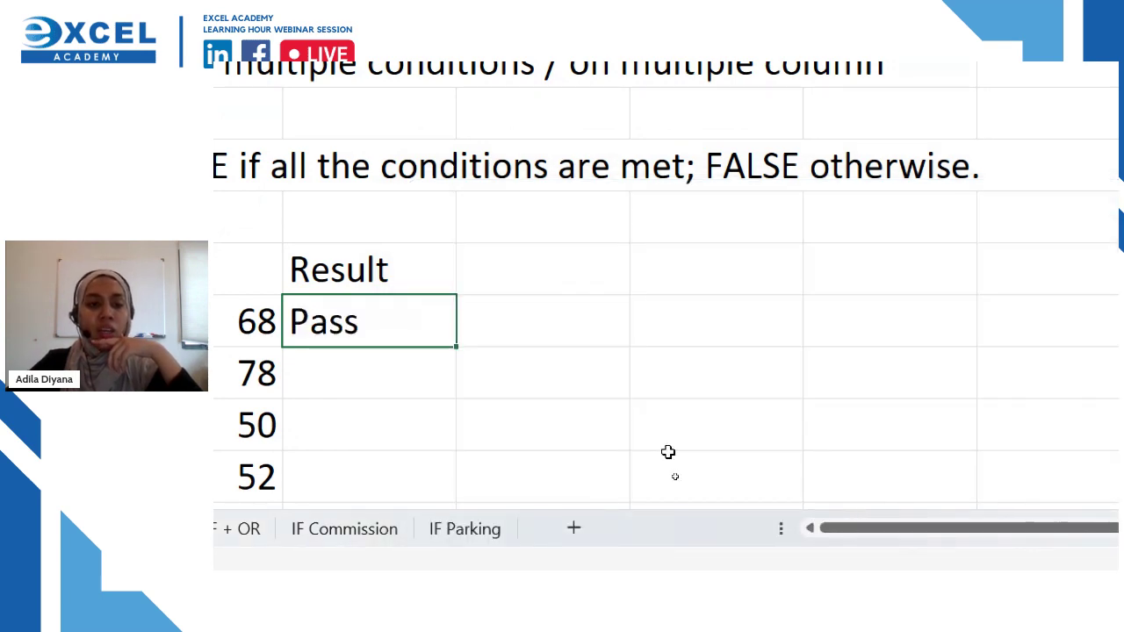
Step: Fill the D9 formula down the Result column and return the screen magnification to 100%
{"action": "double_click", "coordinate": [456, 347]}
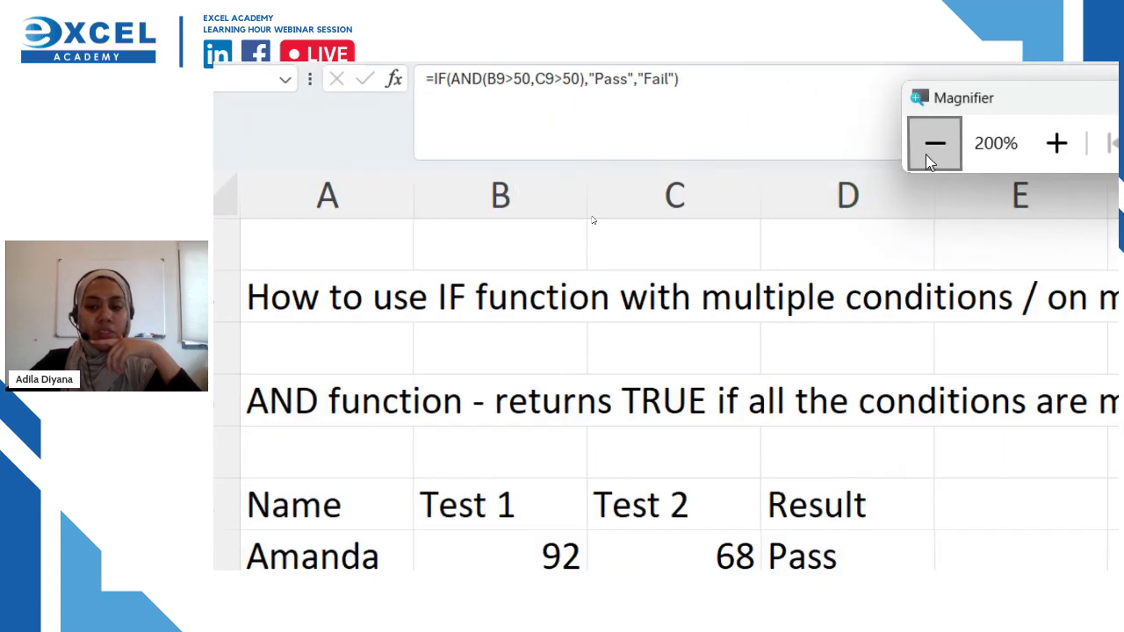
{"action": "left_click", "coordinate": [929, 146]}
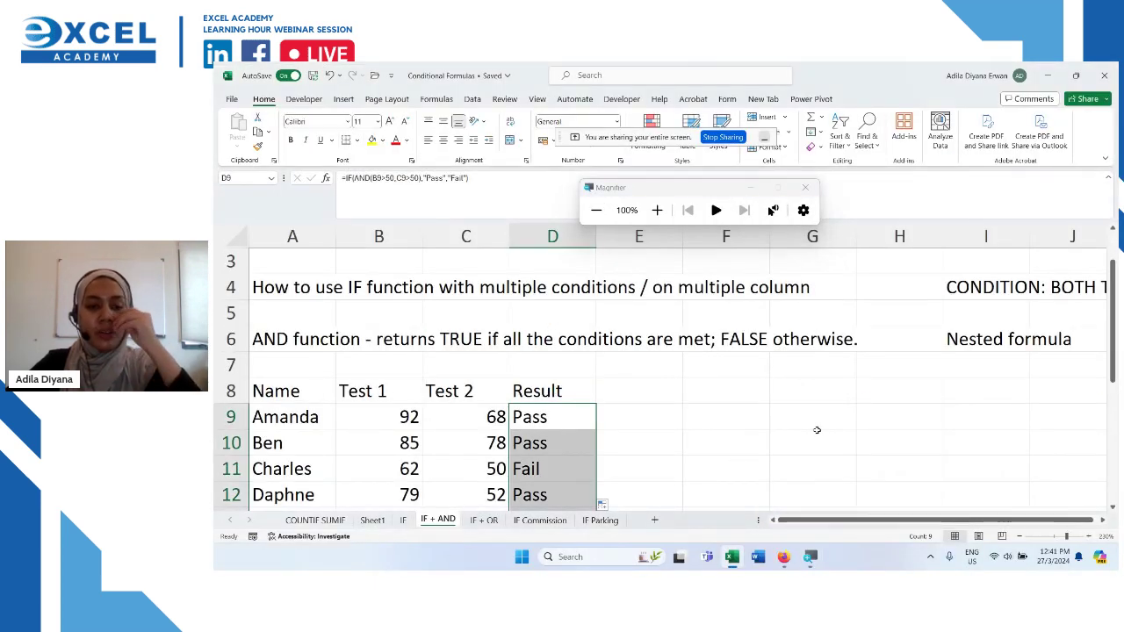
Step: Check the Pass/Fail results in rows 9 to 11 against their Test 1 and Test 2 scores
{"action": "scroll", "coordinate": [817, 429], "scroll_direction": "down", "scroll_amount": 1}
{"action": "left_click", "coordinate": [331, 343]}
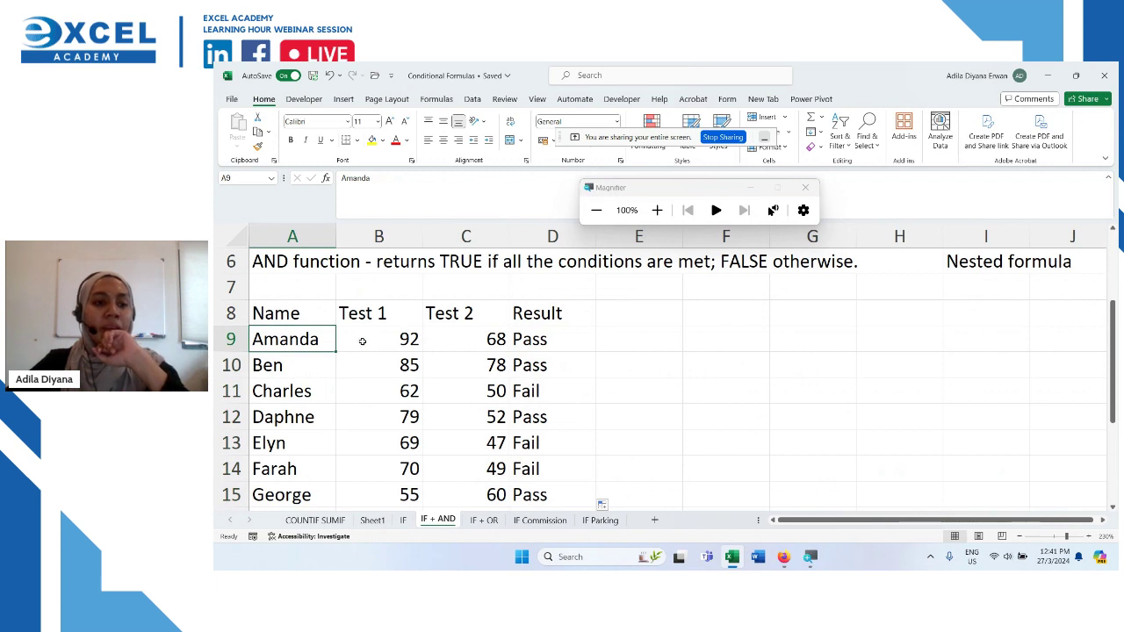
{"action": "left_click", "coordinate": [362, 342]}
{"action": "left_click", "coordinate": [449, 337]}
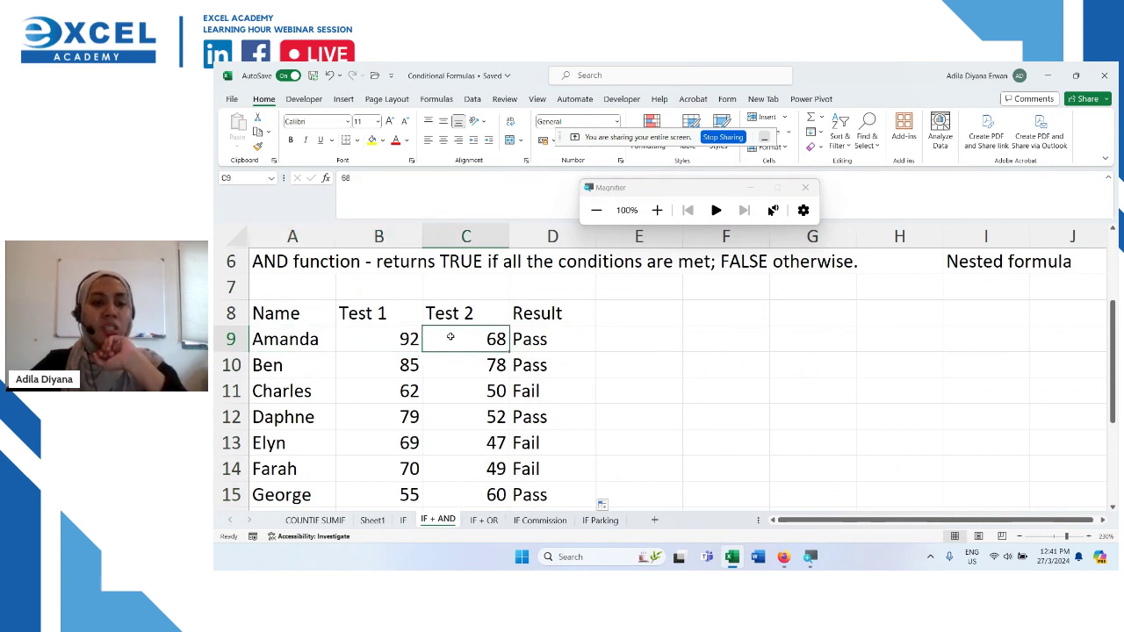
{"action": "left_click", "coordinate": [568, 341]}
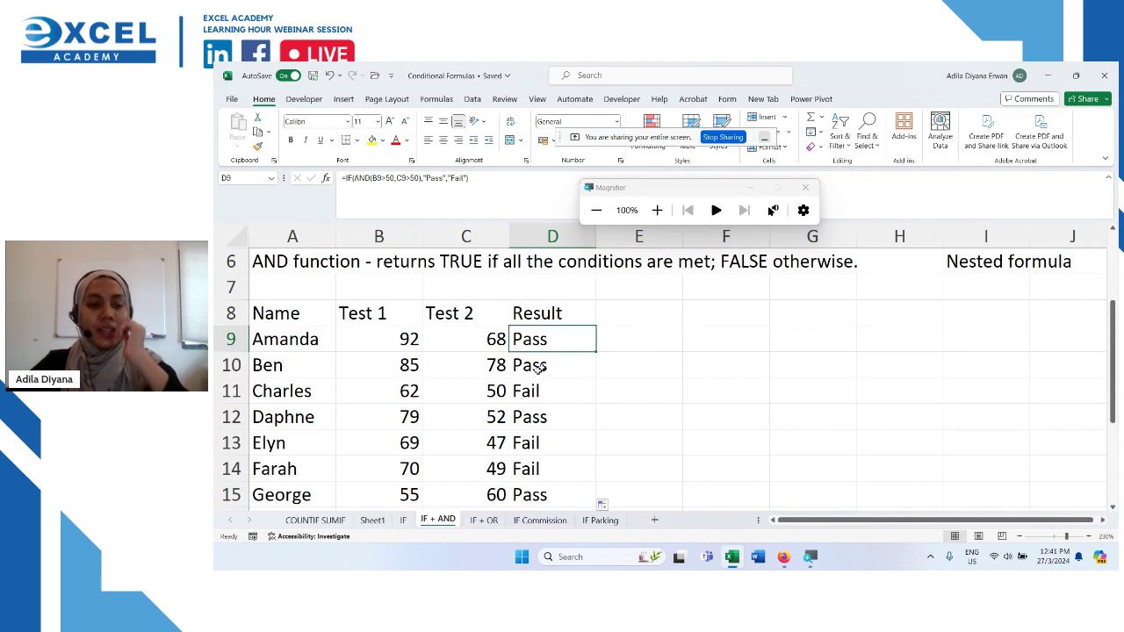
{"action": "left_click", "coordinate": [410, 362]}
{"action": "left_click", "coordinate": [458, 360]}
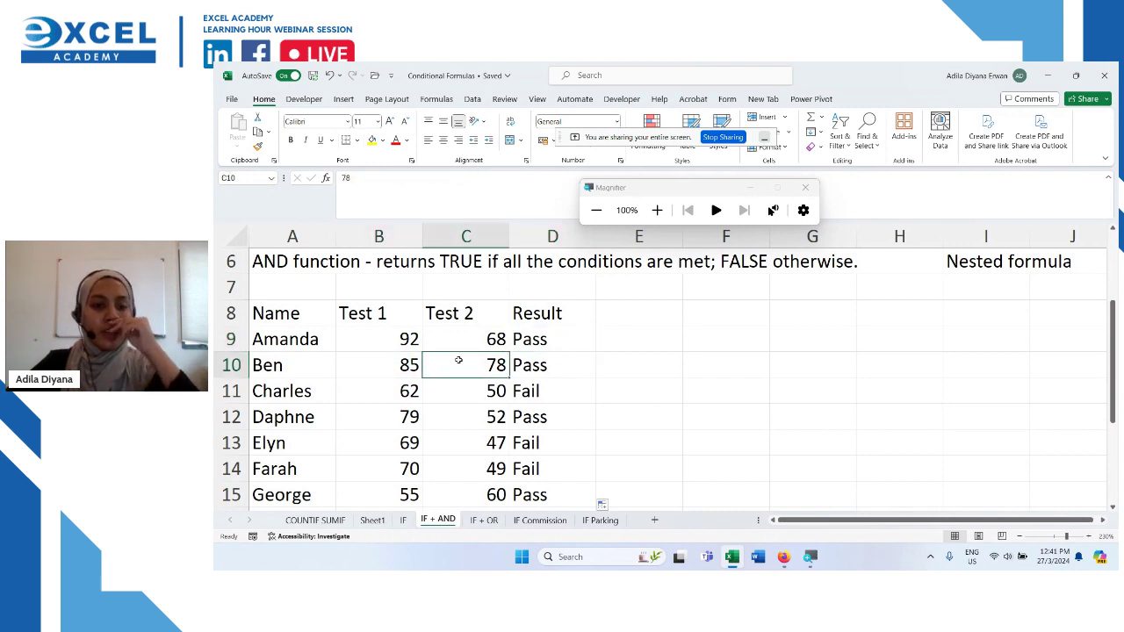
{"action": "left_click", "coordinate": [542, 367]}
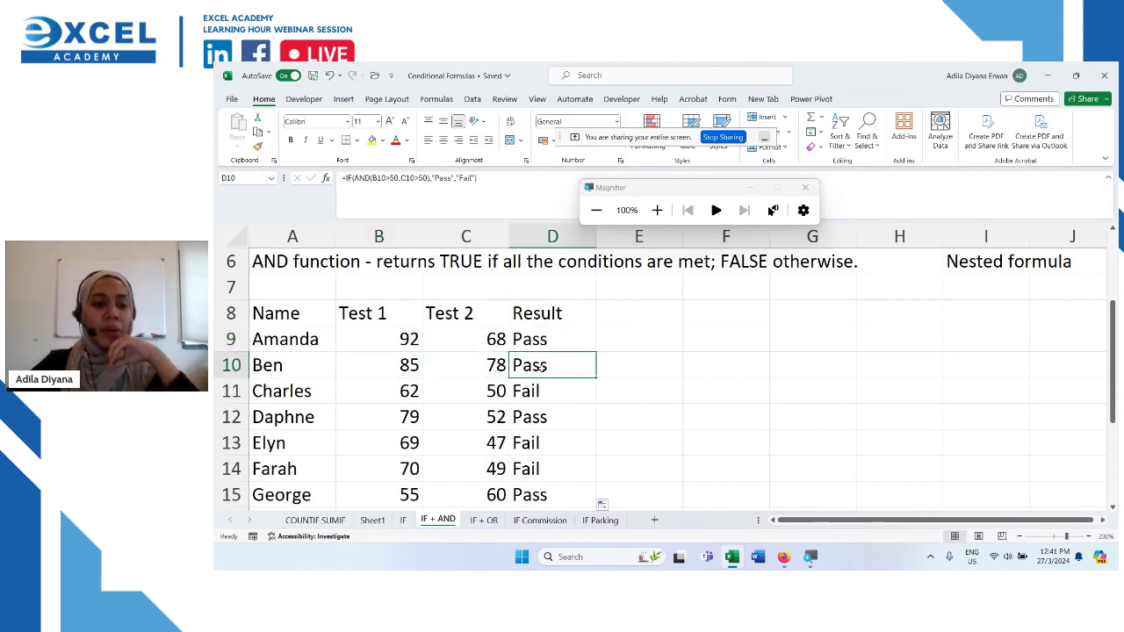
{"action": "left_click", "coordinate": [406, 389]}
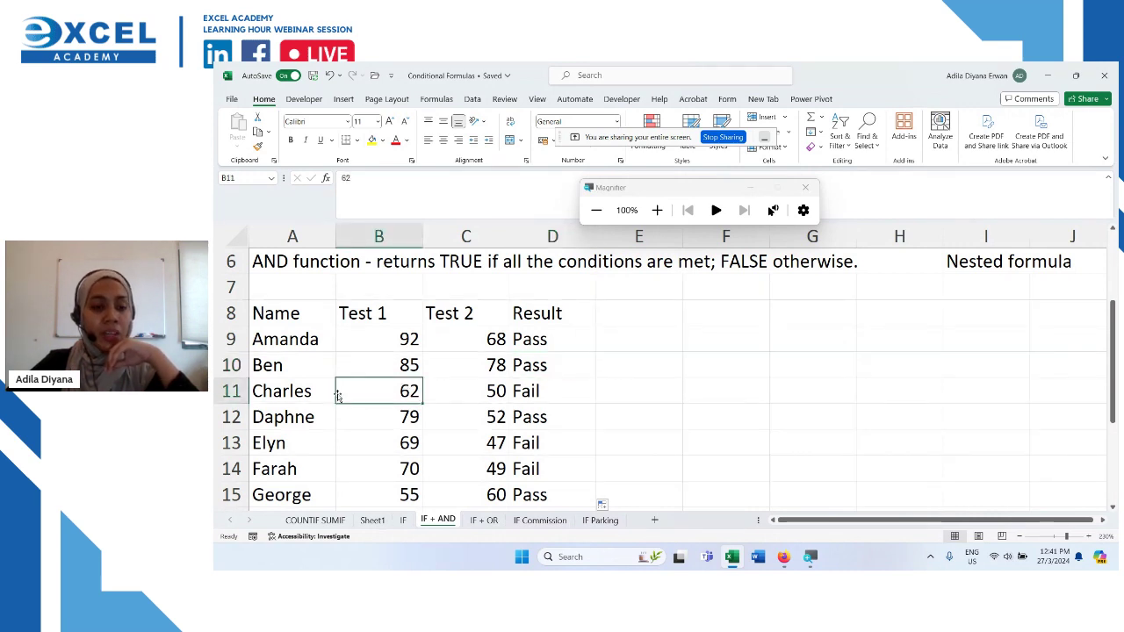
{"action": "left_click", "coordinate": [462, 392]}
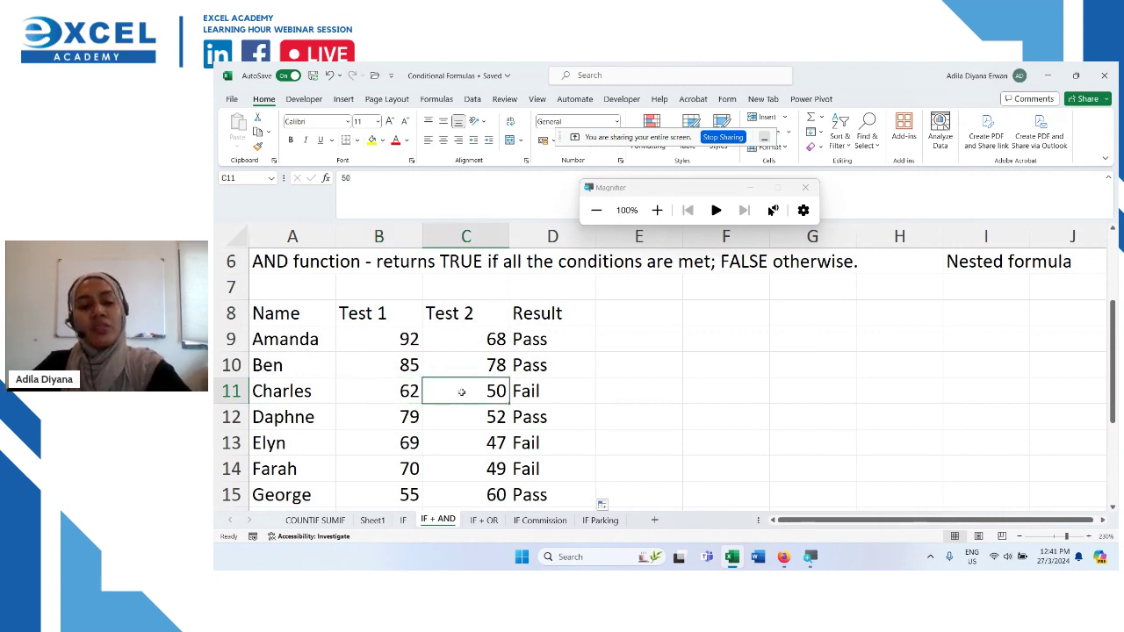
{"action": "left_click", "coordinate": [529, 391]}
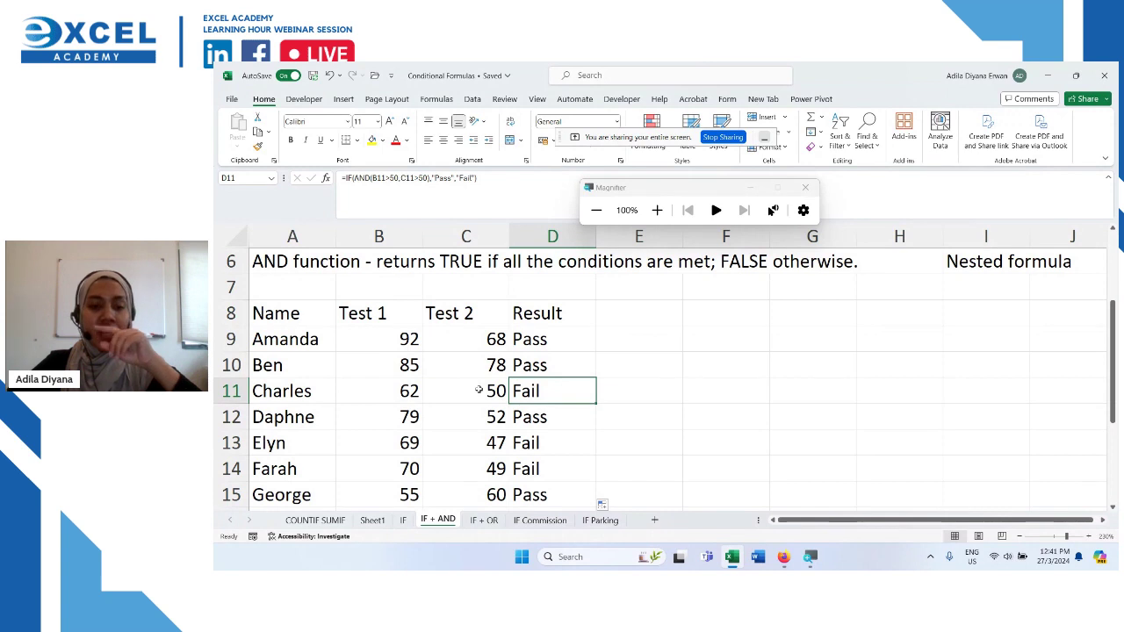
Step: Check the Pass/Fail results from row 12 downward against the Test 1 and Test 2 scores
{"action": "left_click", "coordinate": [232, 416]}
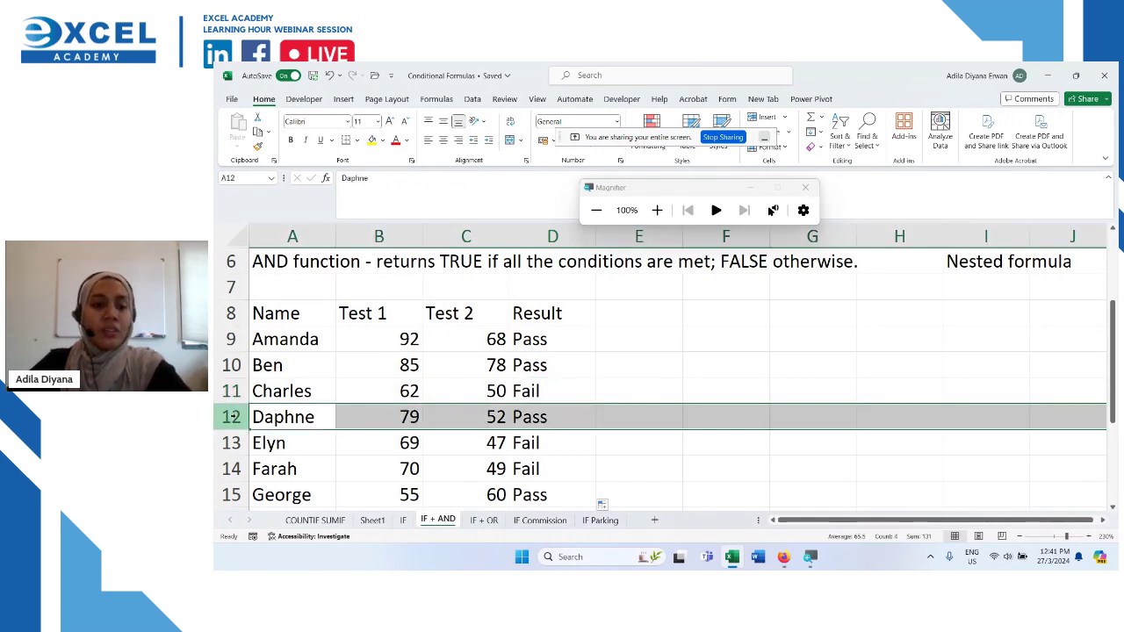
{"action": "left_click", "coordinate": [349, 409]}
{"action": "left_click", "coordinate": [516, 420]}
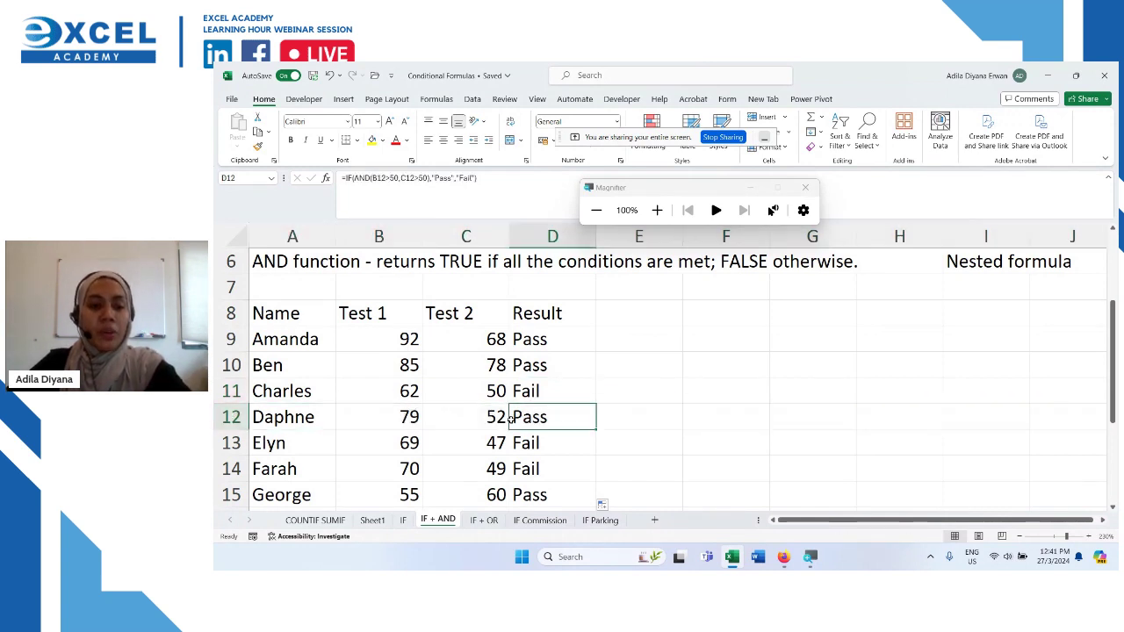
{"action": "left_click", "coordinate": [232, 442]}
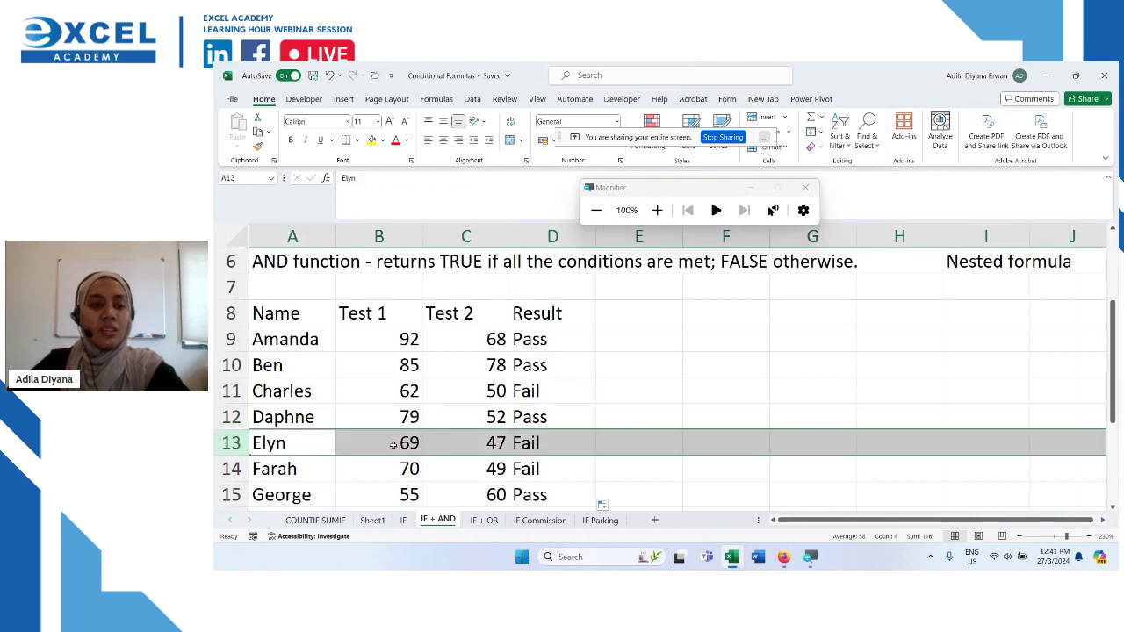
{"action": "left_click_drag", "start_coordinate": [376, 434], "coordinate": [370, 465]}
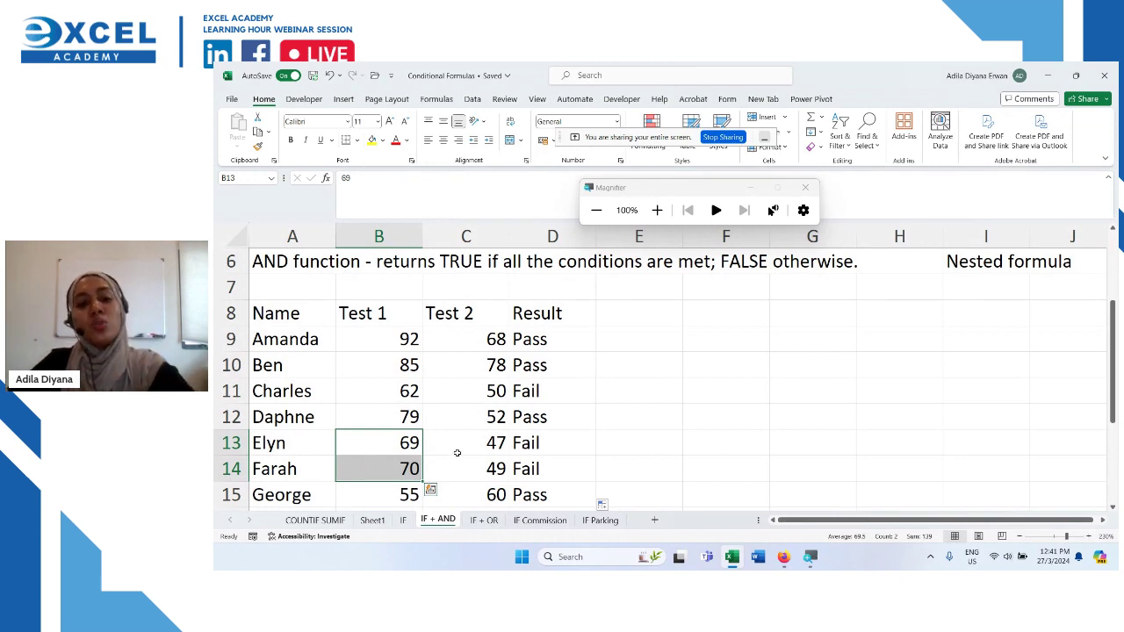
{"action": "left_click_drag", "start_coordinate": [466, 448], "coordinate": [468, 463]}
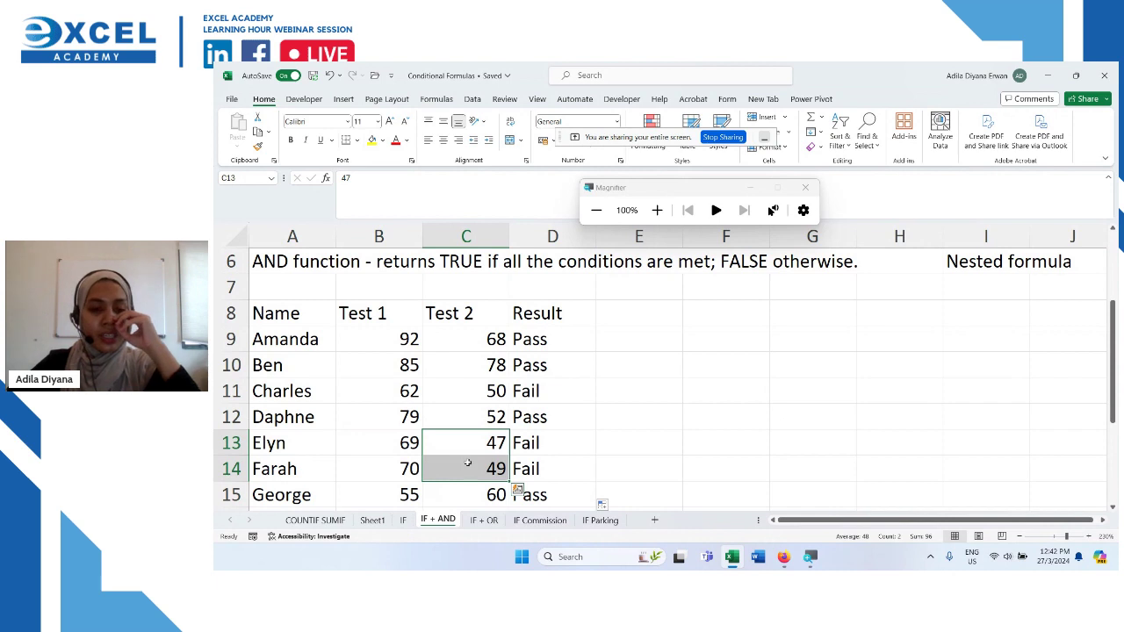
{"action": "left_click_drag", "start_coordinate": [523, 445], "coordinate": [524, 472]}
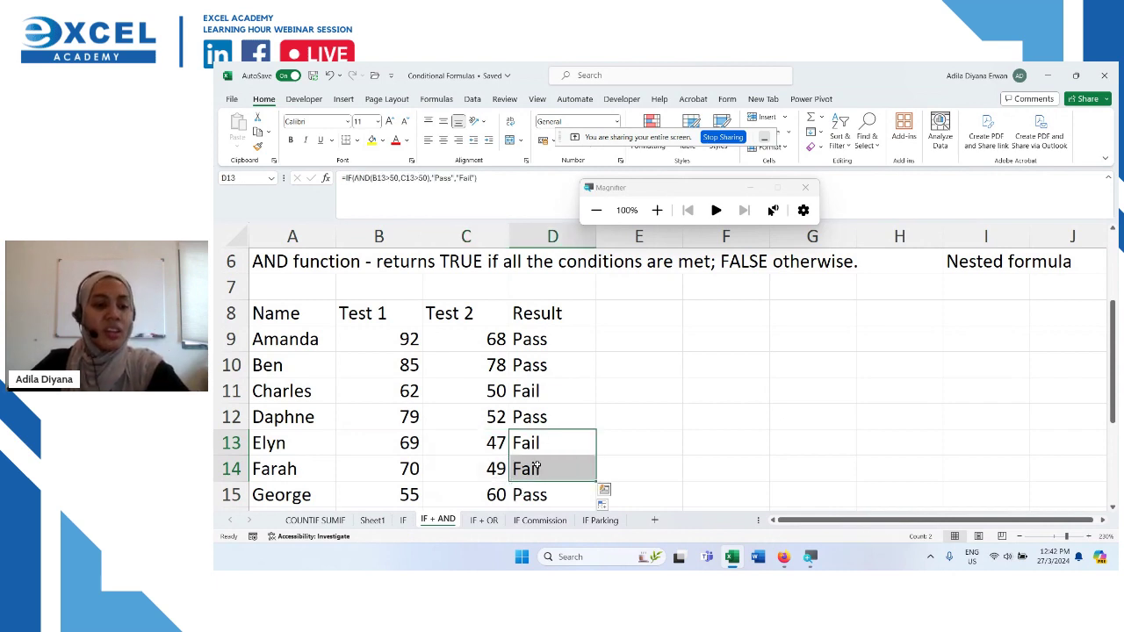
{"action": "scroll", "coordinate": [518, 489], "scroll_direction": "down", "scroll_amount": 1}
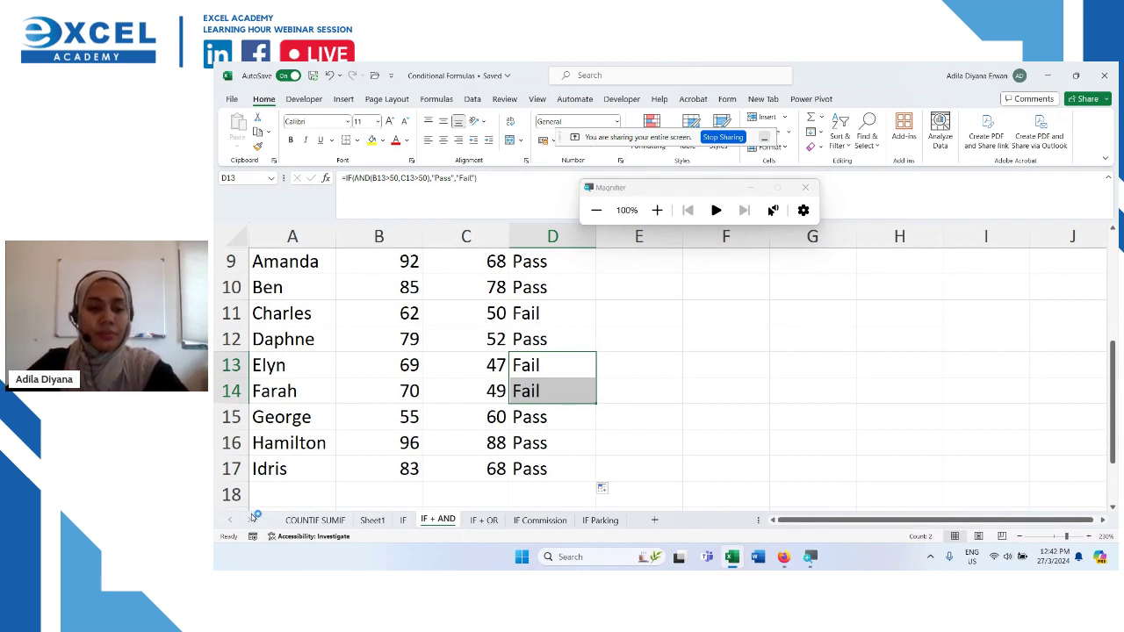
Step: Open the IF + OR sheet and enlarge it to 250% to read the pass condition in row 6
{"action": "left_click", "coordinate": [490, 523]}
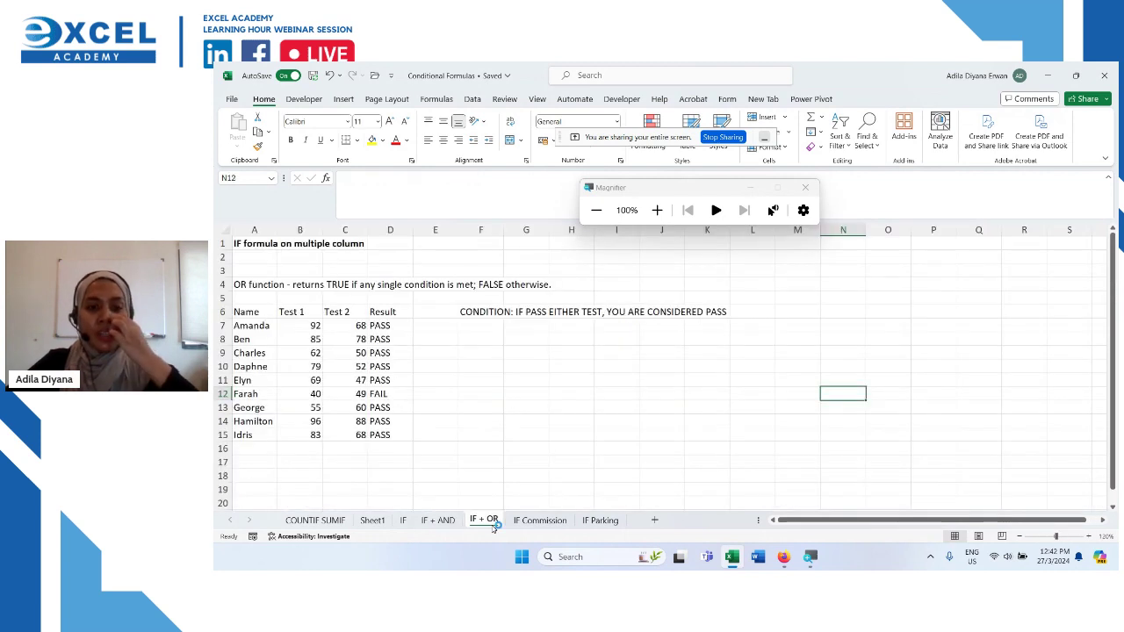
{"action": "left_click", "coordinate": [677, 397]}
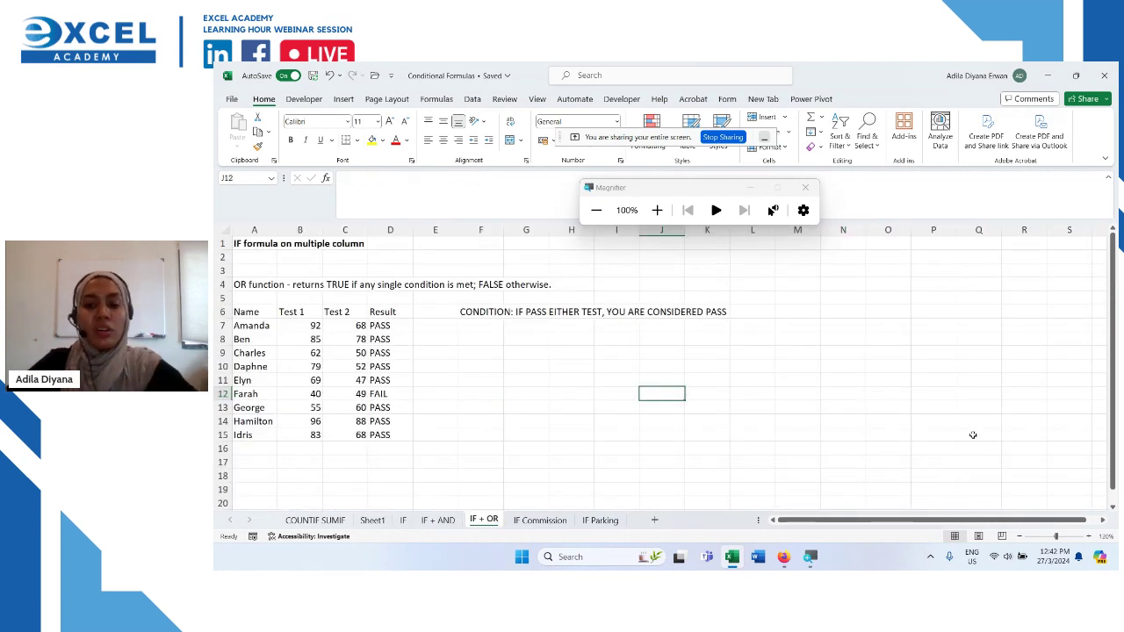
{"action": "left_click", "coordinate": [1089, 536]}
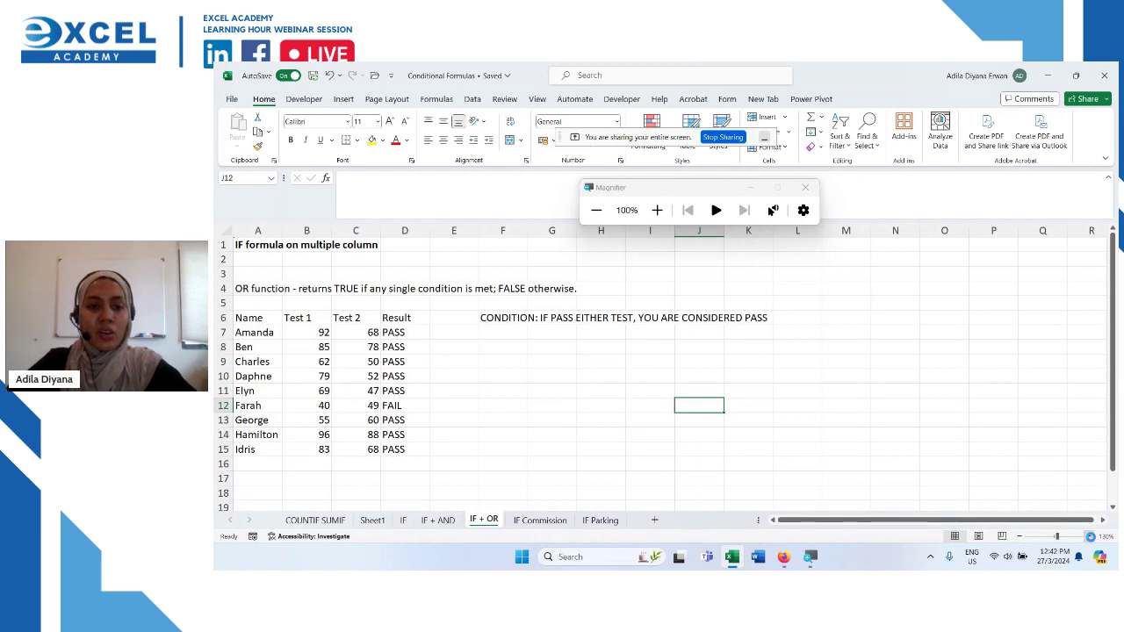
{"action": "left_click", "coordinate": [1090, 537]}
{"action": "left_click_drag", "start_coordinate": [1065, 522], "coordinate": [1083, 522]}
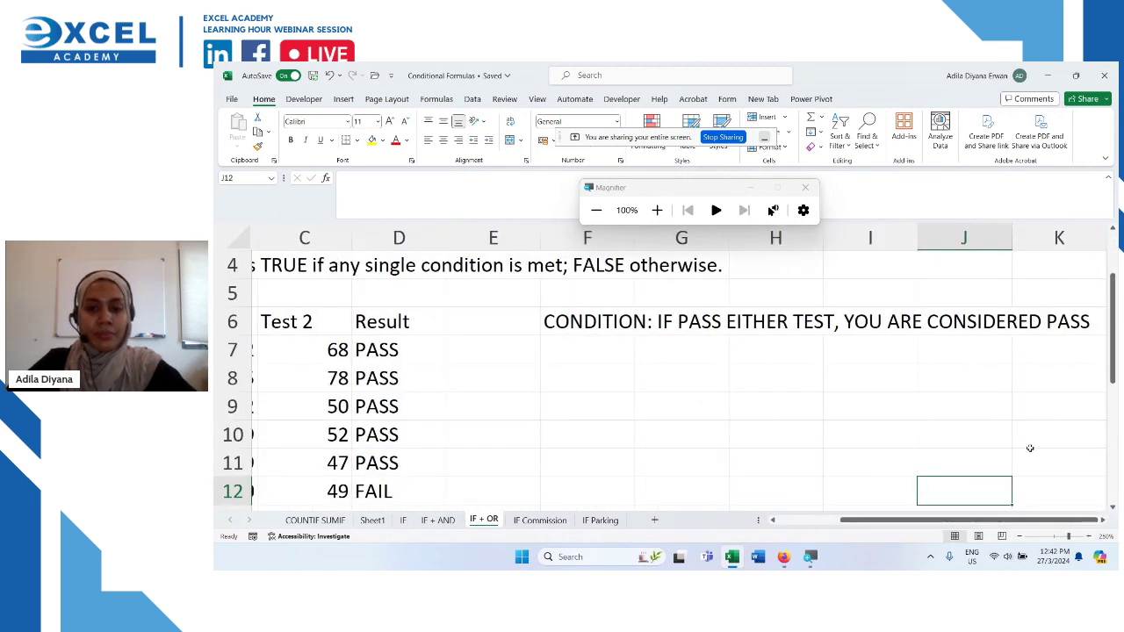
{"action": "left_click", "coordinate": [1030, 448]}
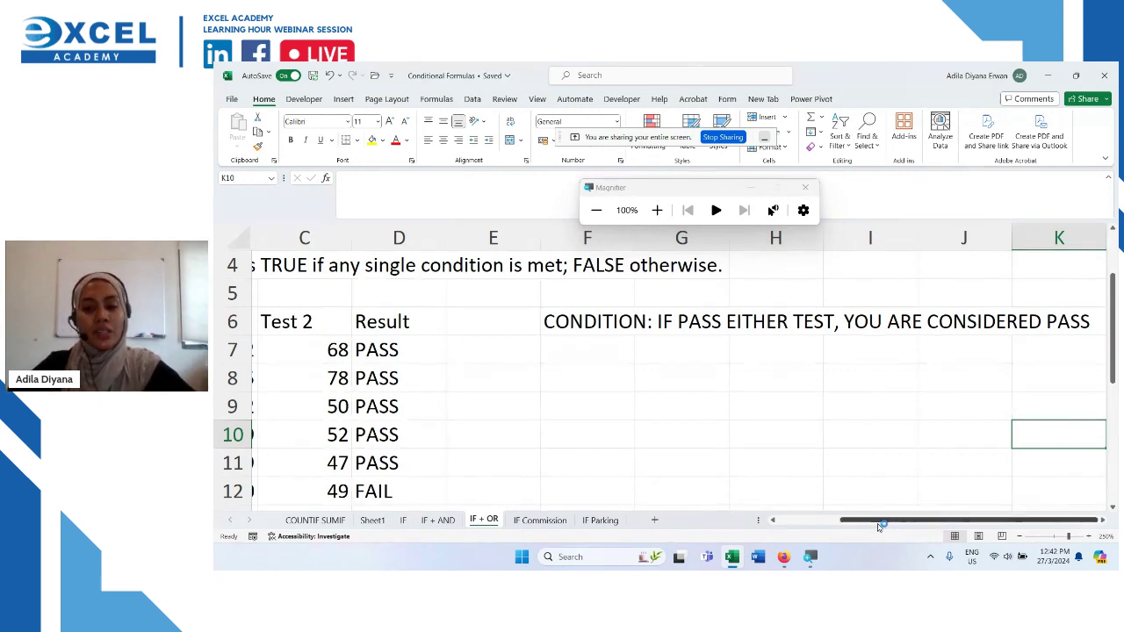
Step: Clear the existing formulas from the Result column, cells D7 to D15
{"action": "left_click_drag", "start_coordinate": [879, 525], "coordinate": [817, 524]}
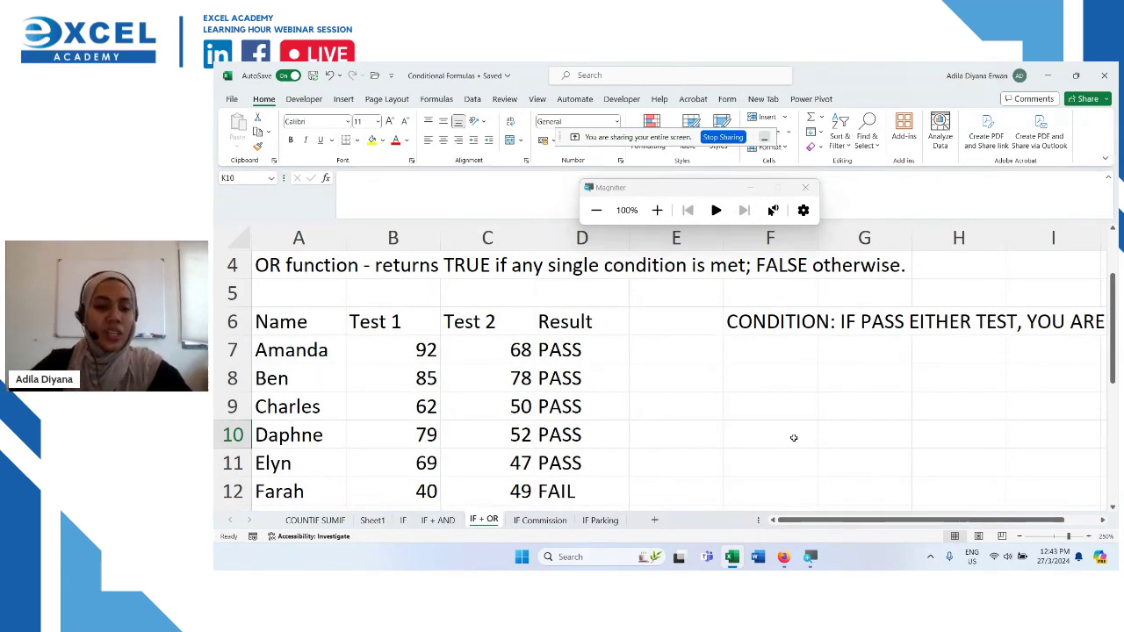
{"action": "left_click", "coordinate": [569, 351]}
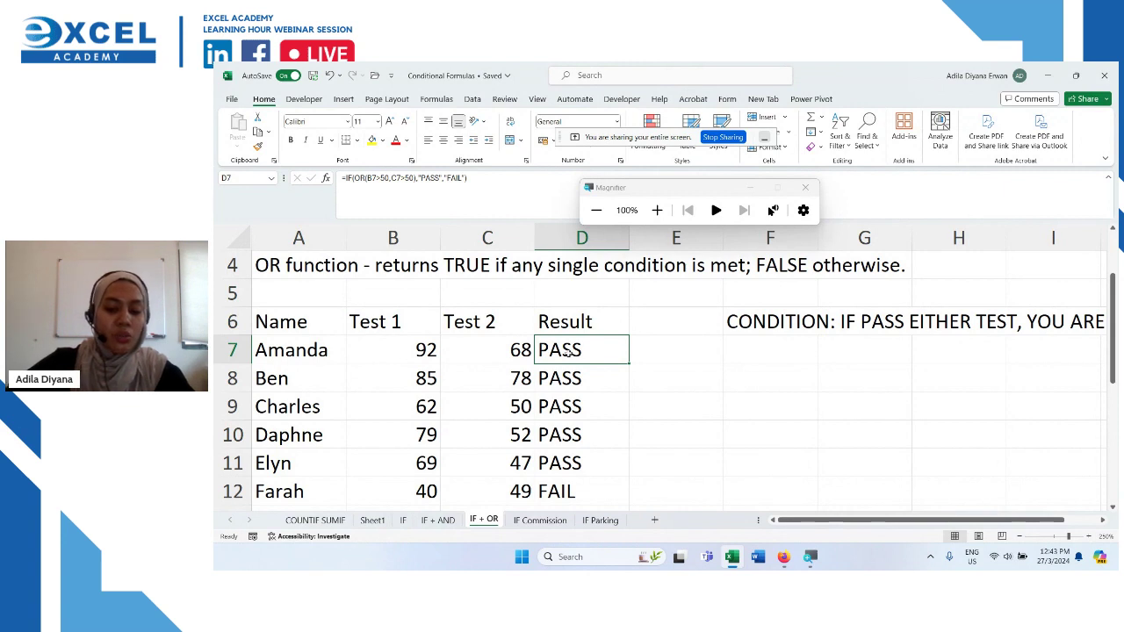
{"action": "key", "text": "ctrl+shift+Down"}
{"action": "key", "text": "Delete"}
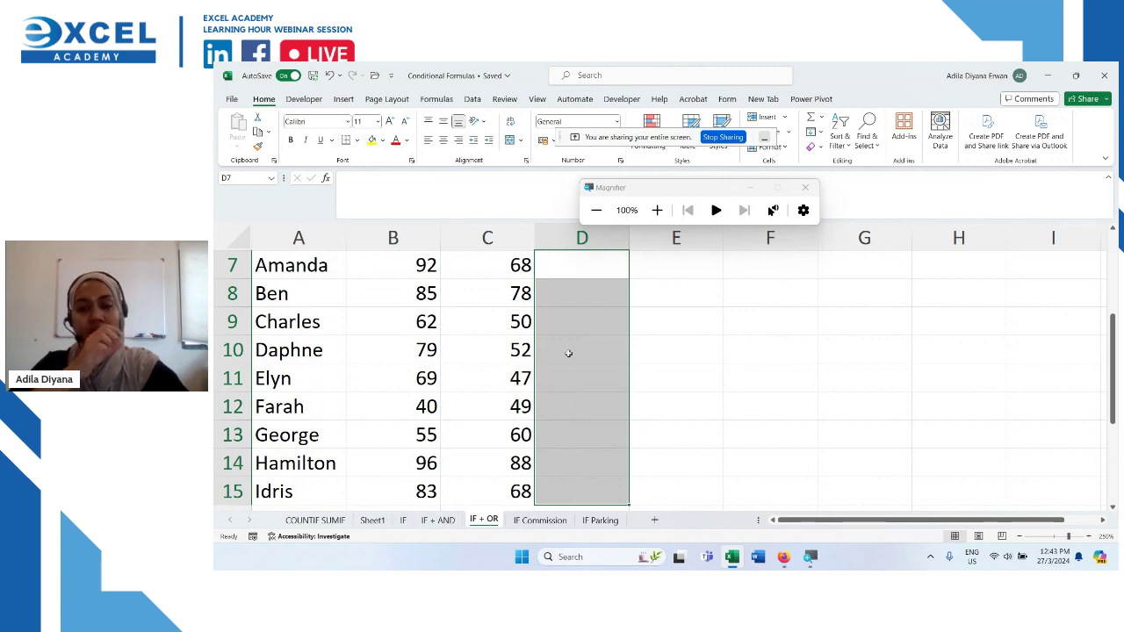
{"action": "scroll", "coordinate": [568, 353], "scroll_direction": "up", "scroll_amount": 1}
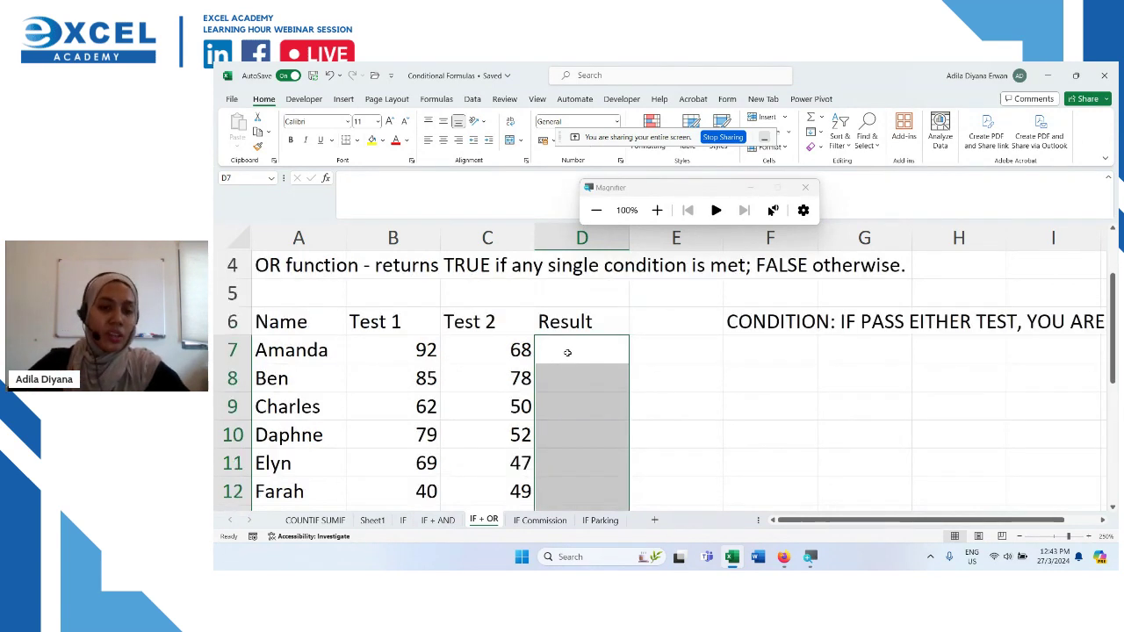
Step: Start an IF formula in cell D7, open its function arguments and magnify the screen
{"action": "left_click", "coordinate": [573, 342]}
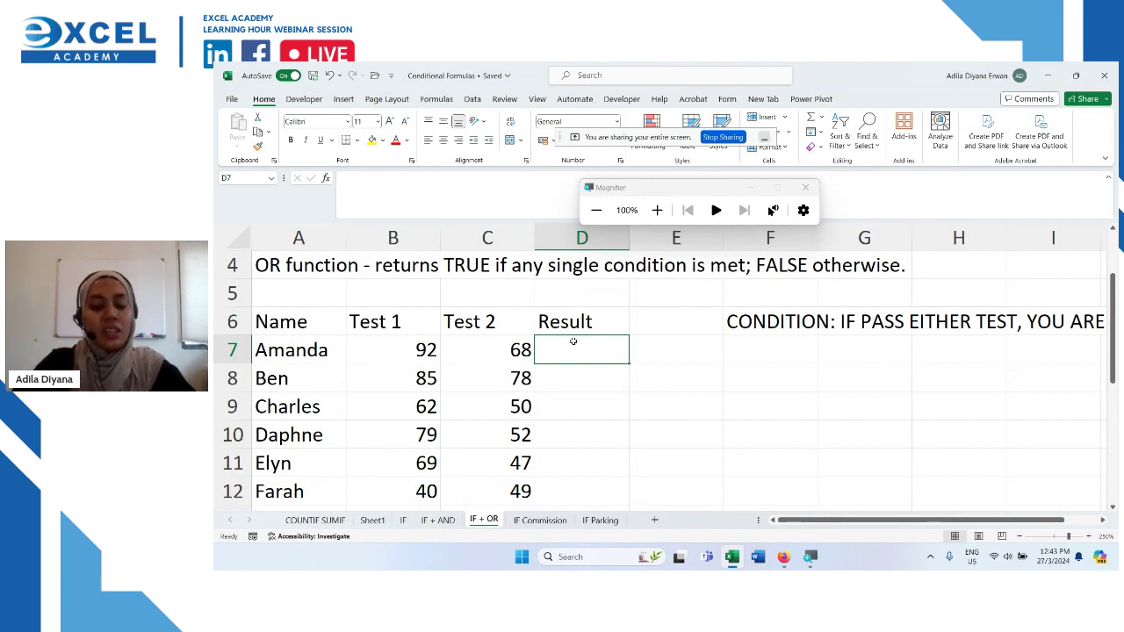
{"action": "type", "text": "="}
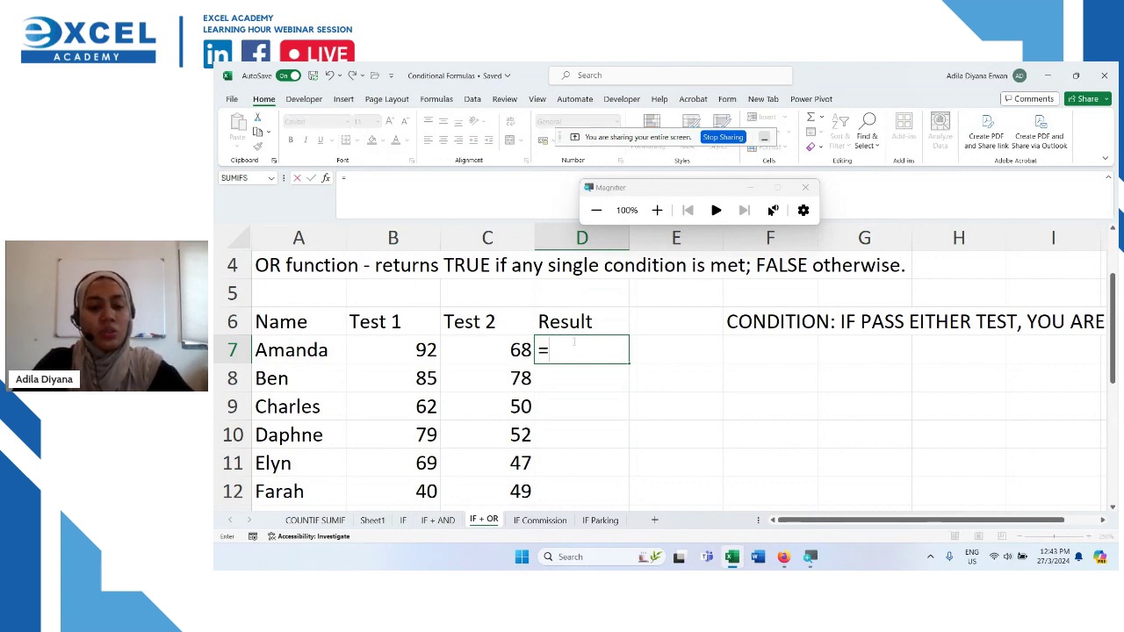
{"action": "type", "text": "if"}
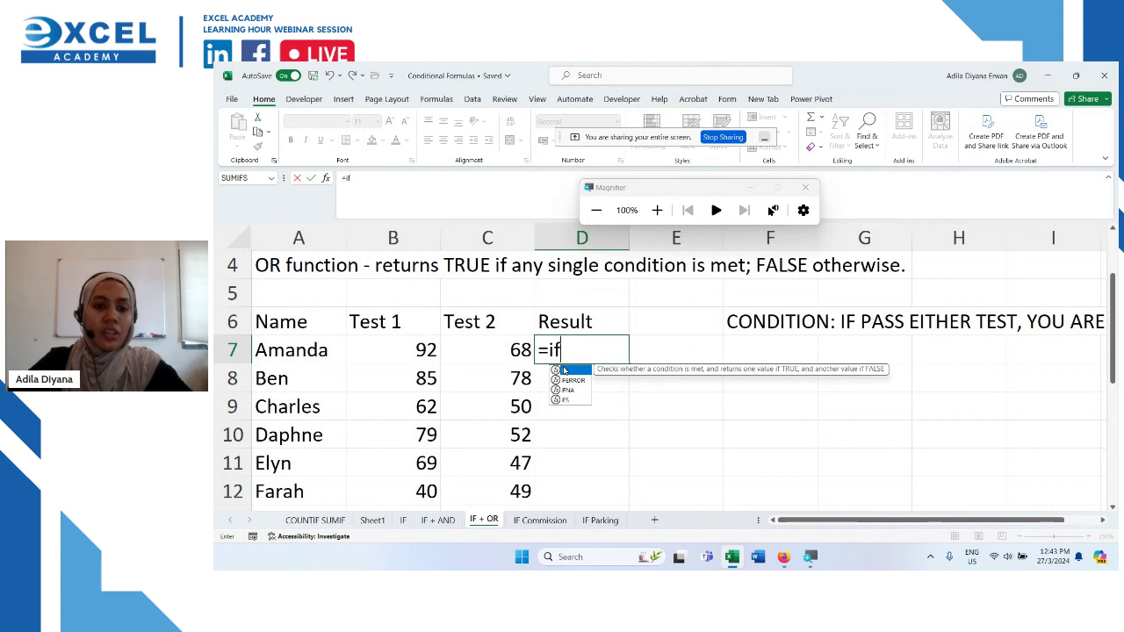
{"action": "double_click", "coordinate": [563, 370]}
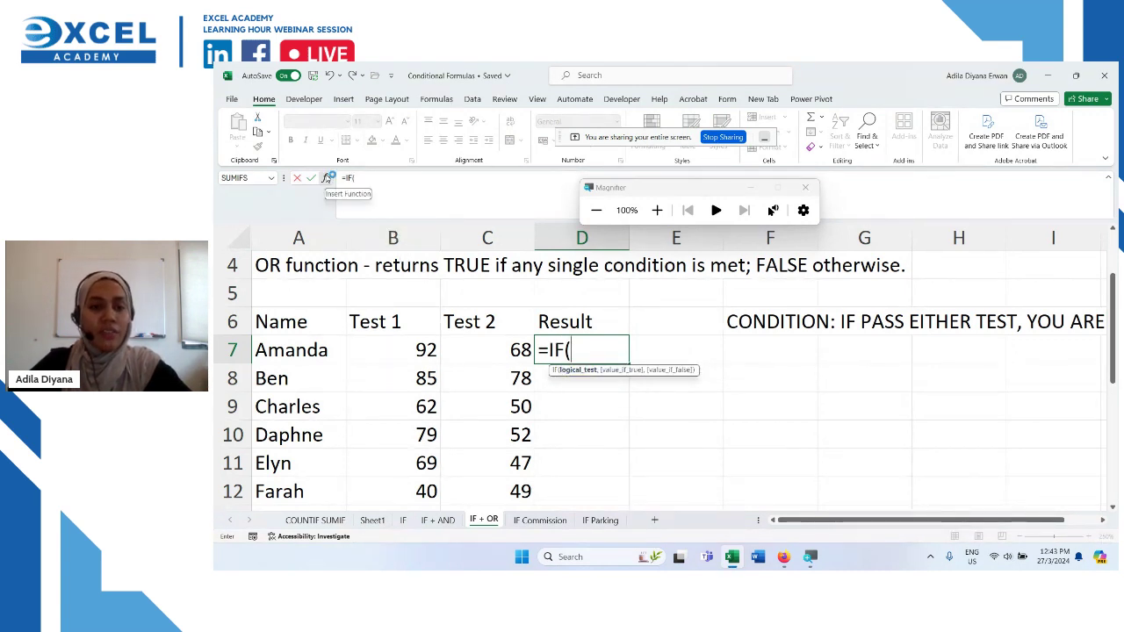
{"action": "left_click", "coordinate": [327, 178]}
{"action": "left_click", "coordinate": [657, 210]}
{"action": "left_click", "coordinate": [655, 209]}
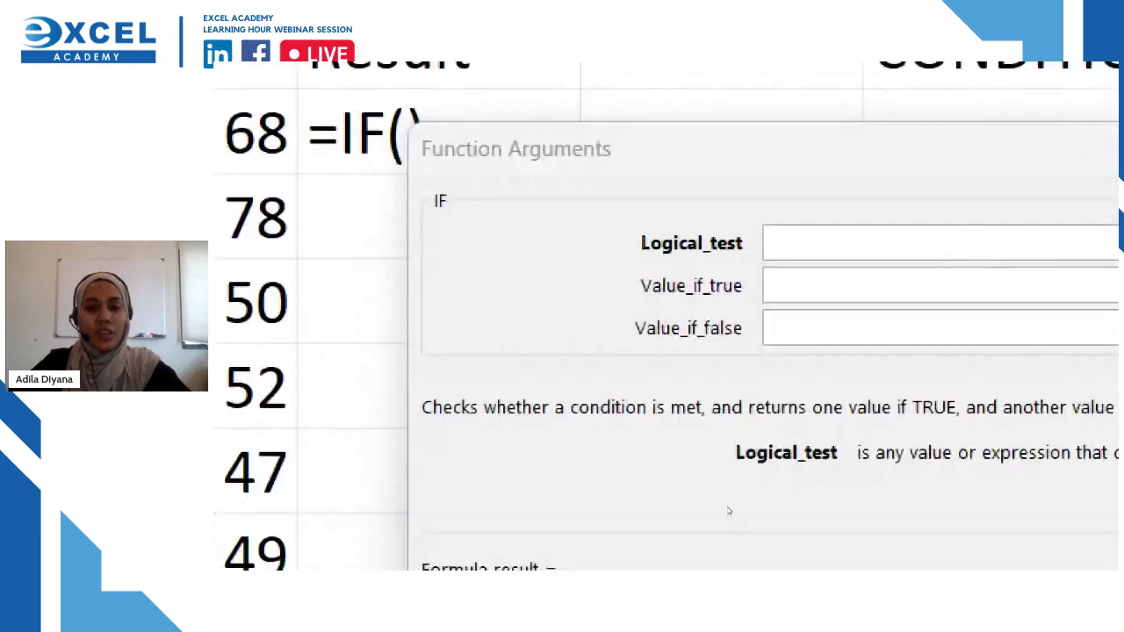
Step: Set the IF function's logical test to OR(B7>50,C7>50)
{"action": "left_click", "coordinate": [881, 223]}
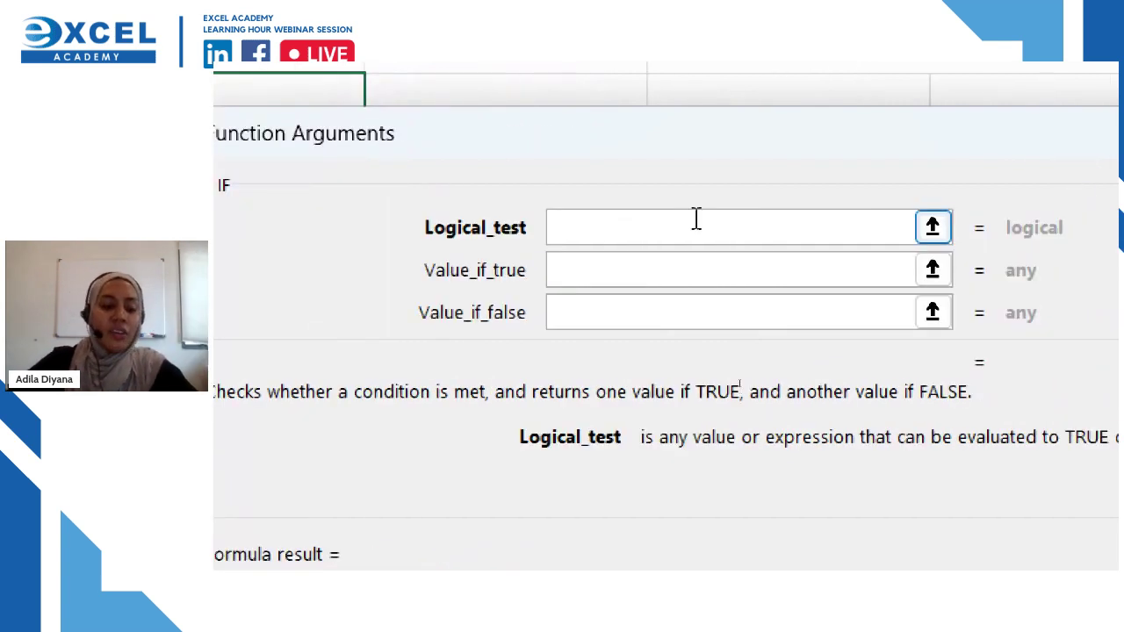
{"action": "type", "text": "OR"}
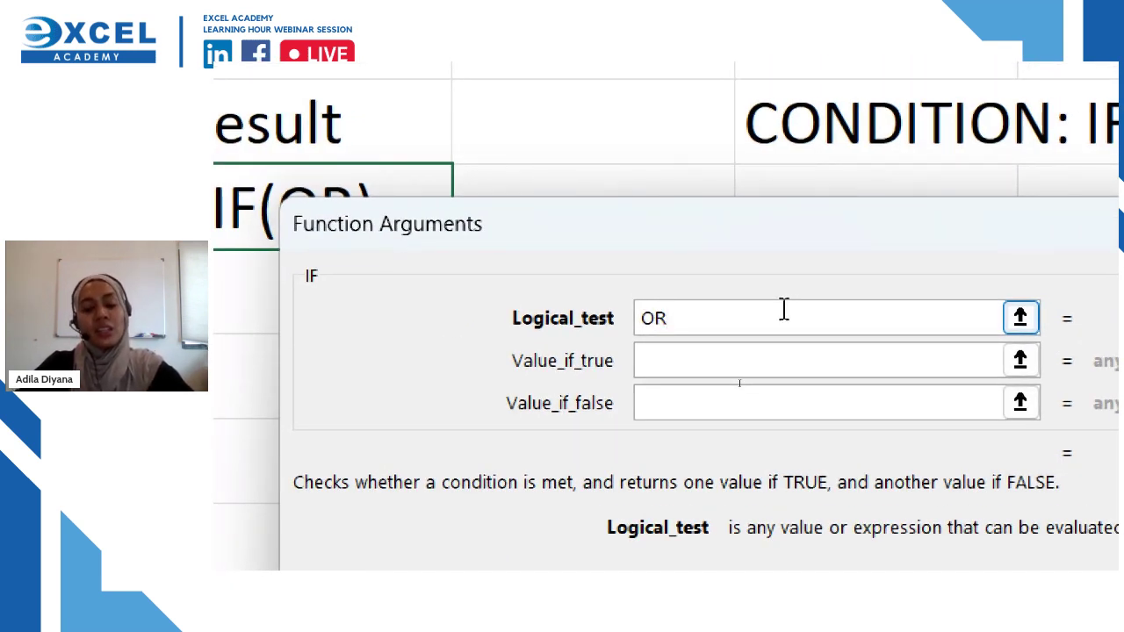
{"action": "type", "text": "("}
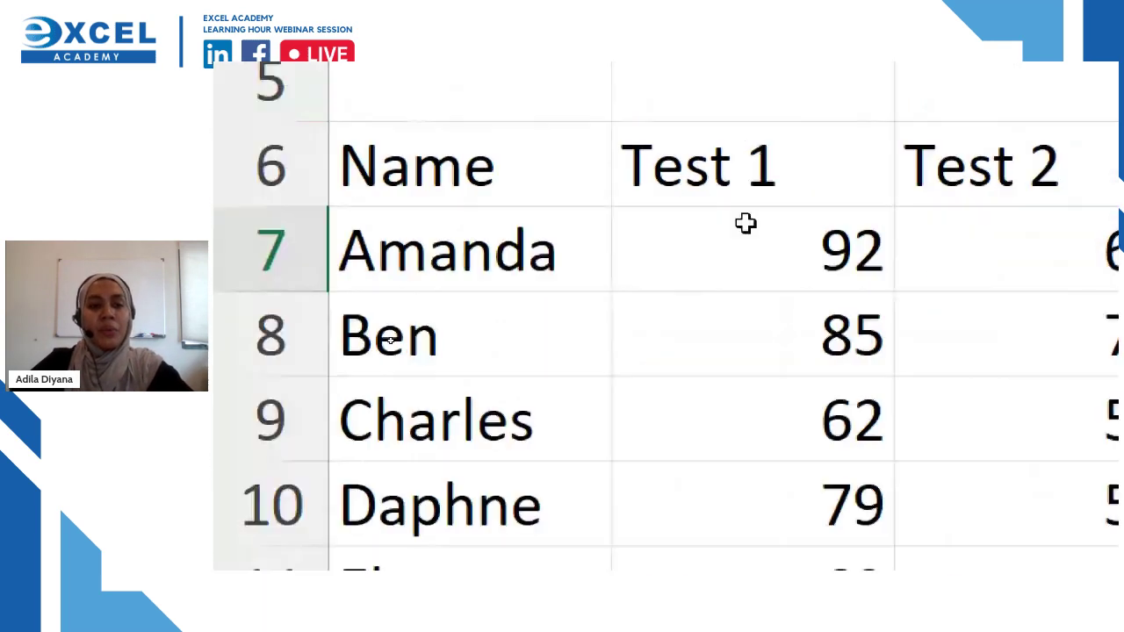
{"action": "left_click", "coordinate": [851, 252]}
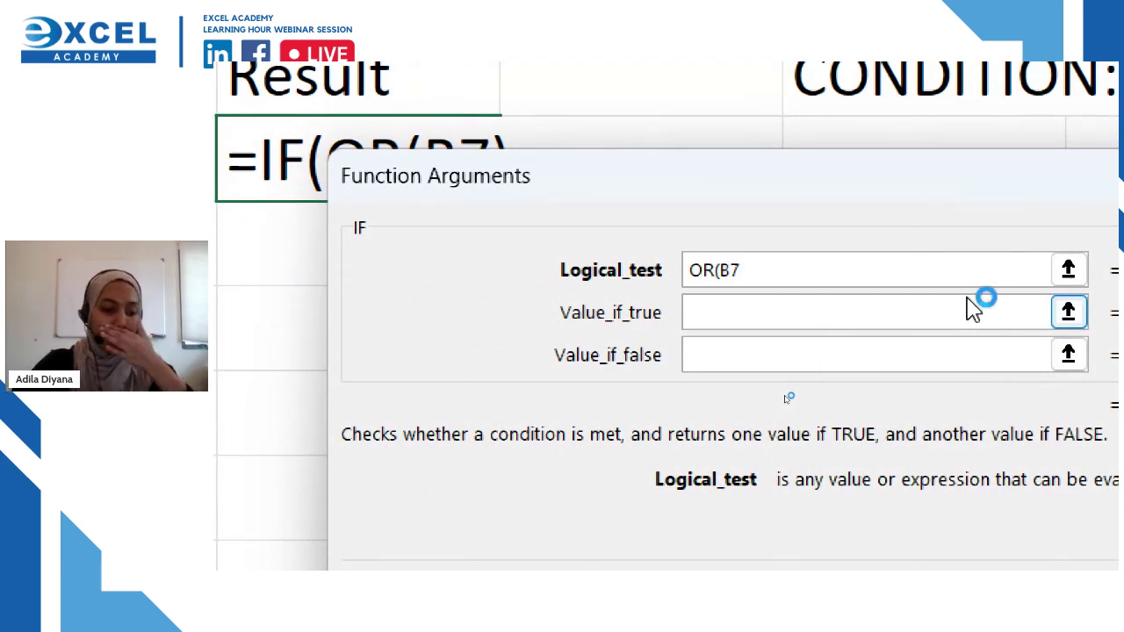
{"action": "type", "text": ">50,C7"}
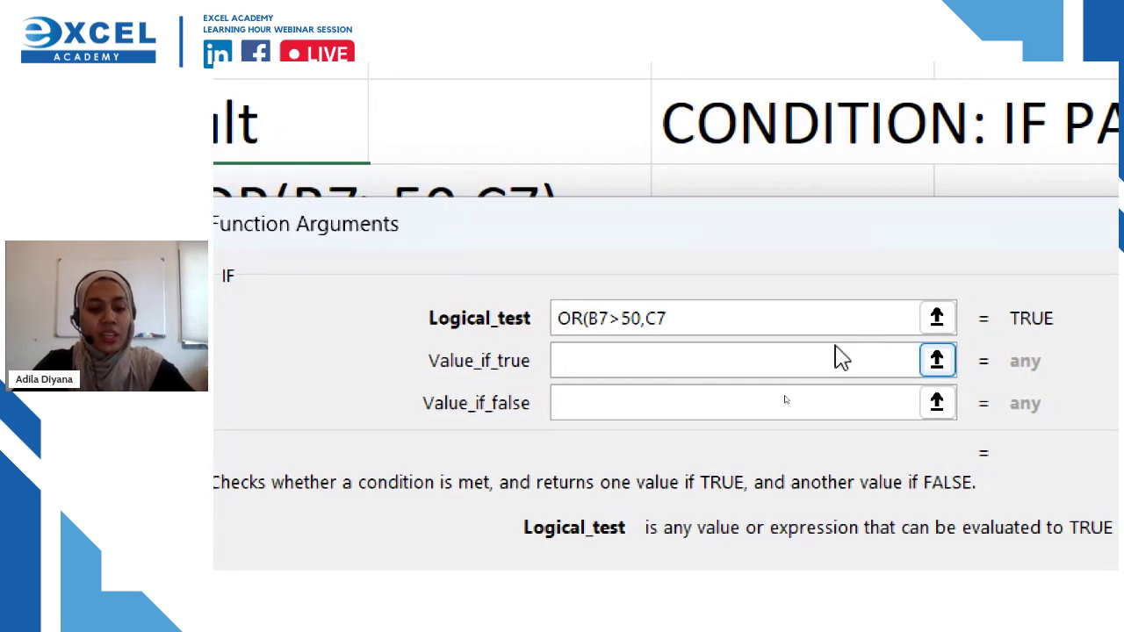
{"action": "type", "text": ">50)"}
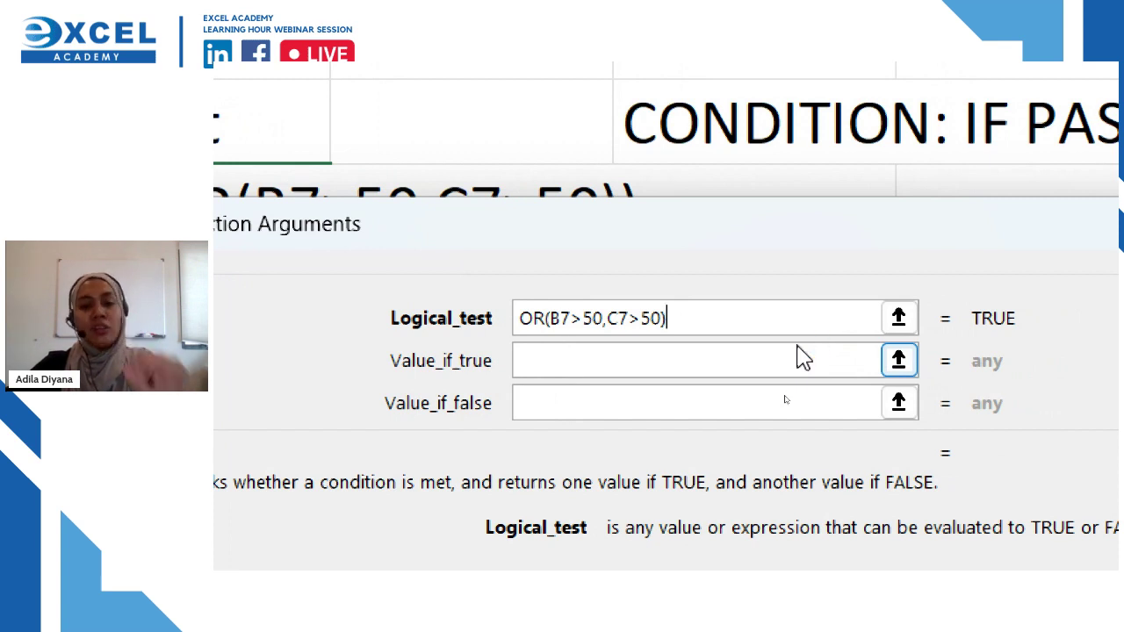
Step: Set the IF function to return Pass when true and Fail when false, completing the formula in cell D7
{"action": "left_click", "coordinate": [605, 369]}
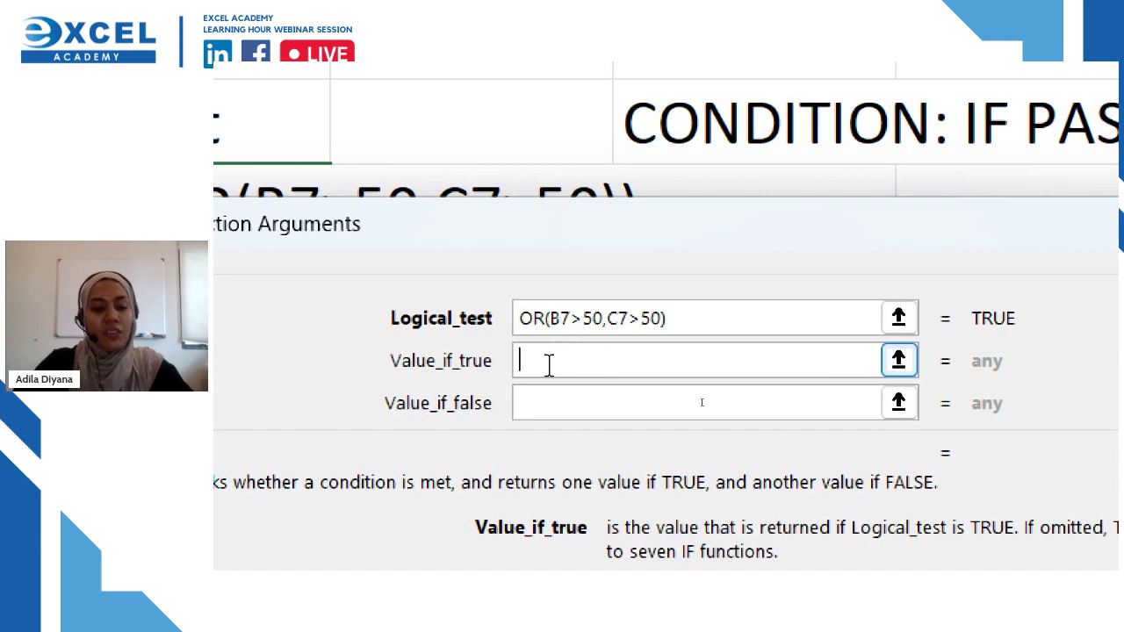
{"action": "type", "text": "Pa"}
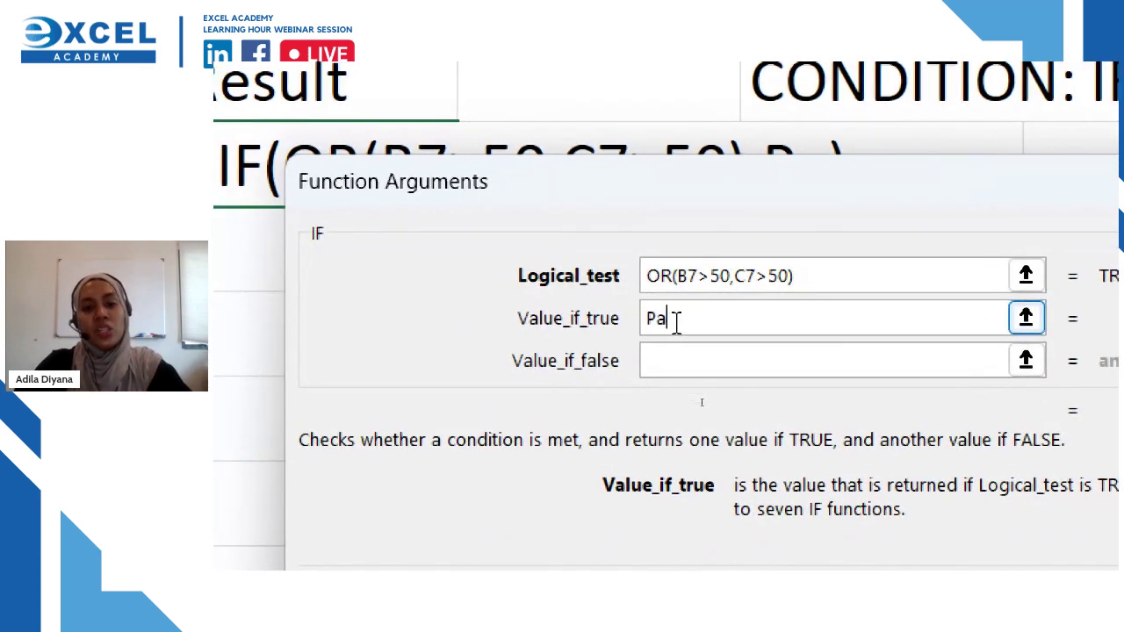
{"action": "type", "text": "ss"}
{"action": "key", "text": "Tab"}
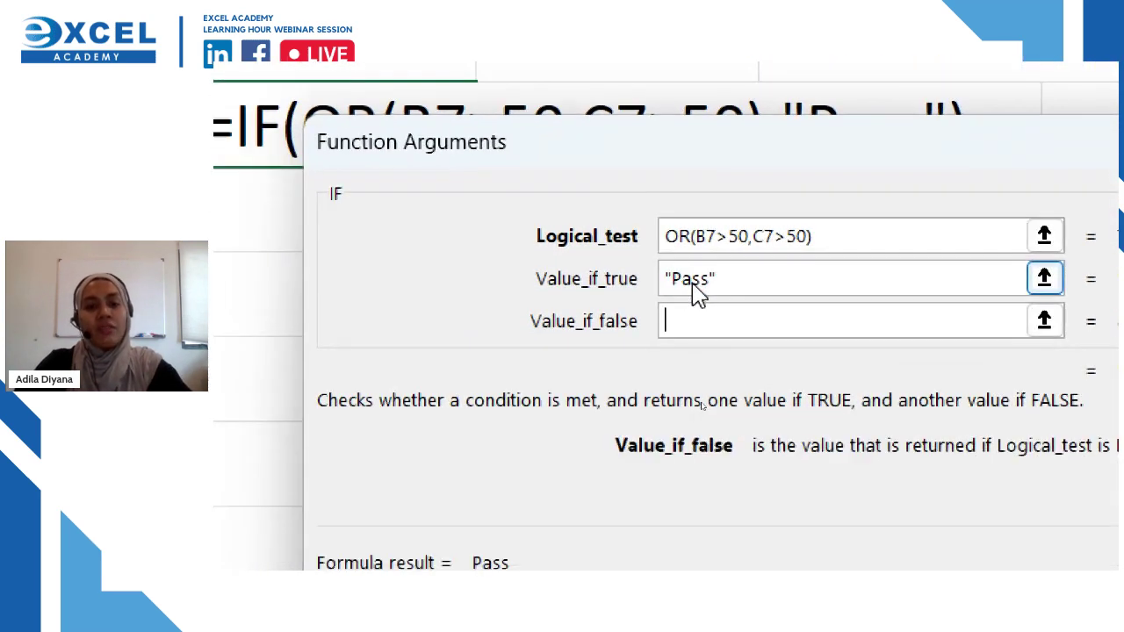
{"action": "type", "text": "Fail"}
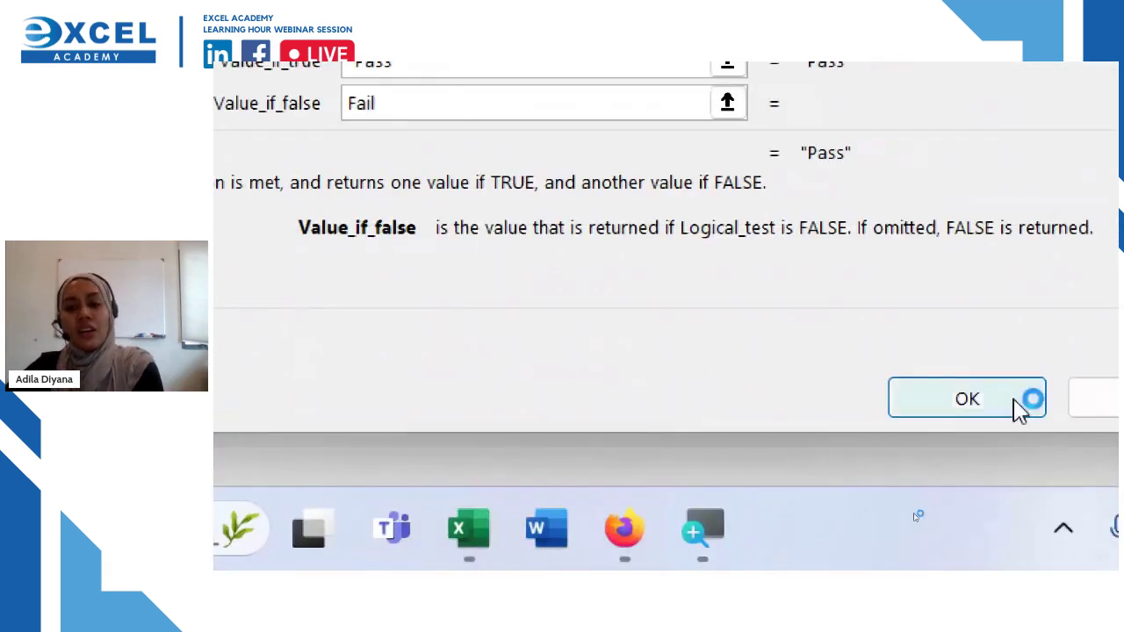
{"action": "left_click", "coordinate": [1097, 494]}
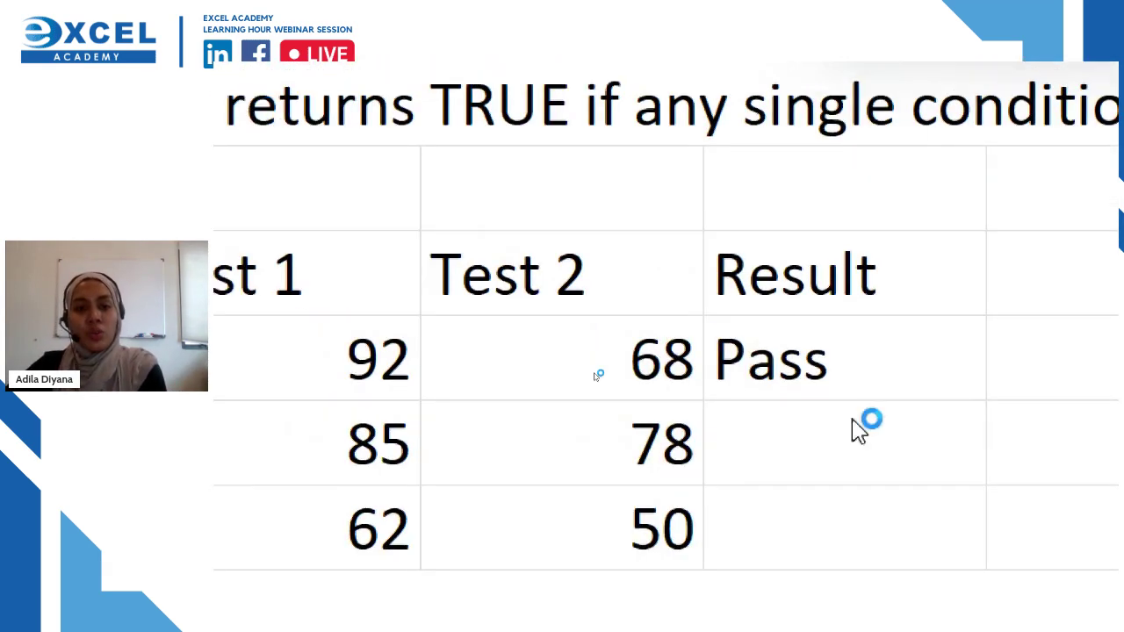
Step: Copy the D7 formula down the Result column to D15 and return the screen magnification to 100%
{"action": "left_click", "coordinate": [953, 362]}
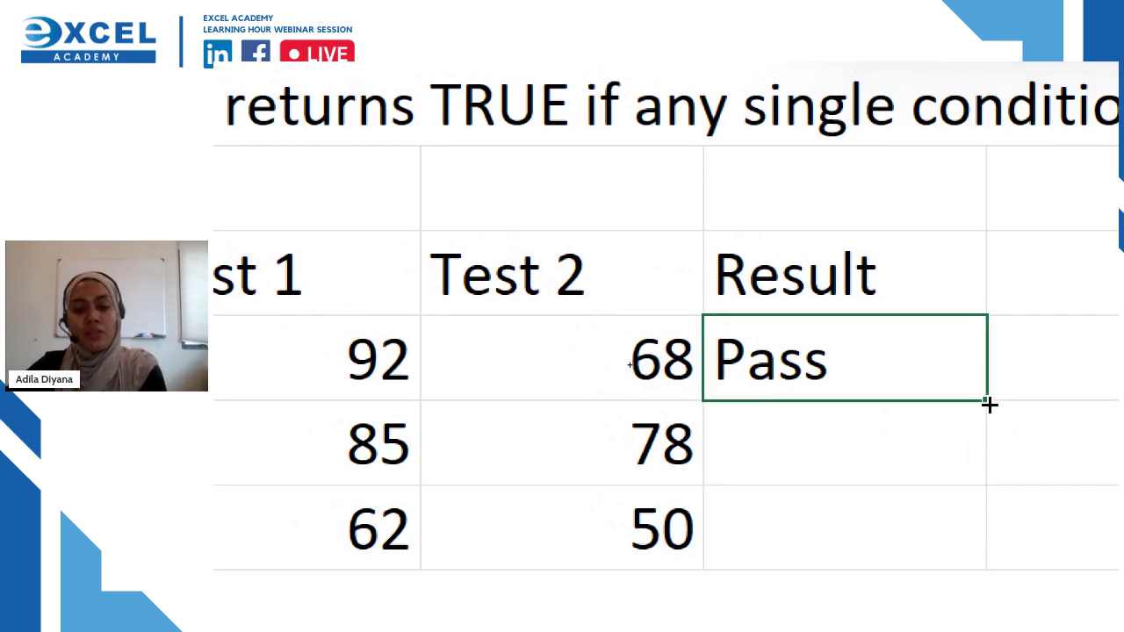
{"action": "double_click", "coordinate": [989, 404]}
{"action": "left_click", "coordinate": [891, 434]}
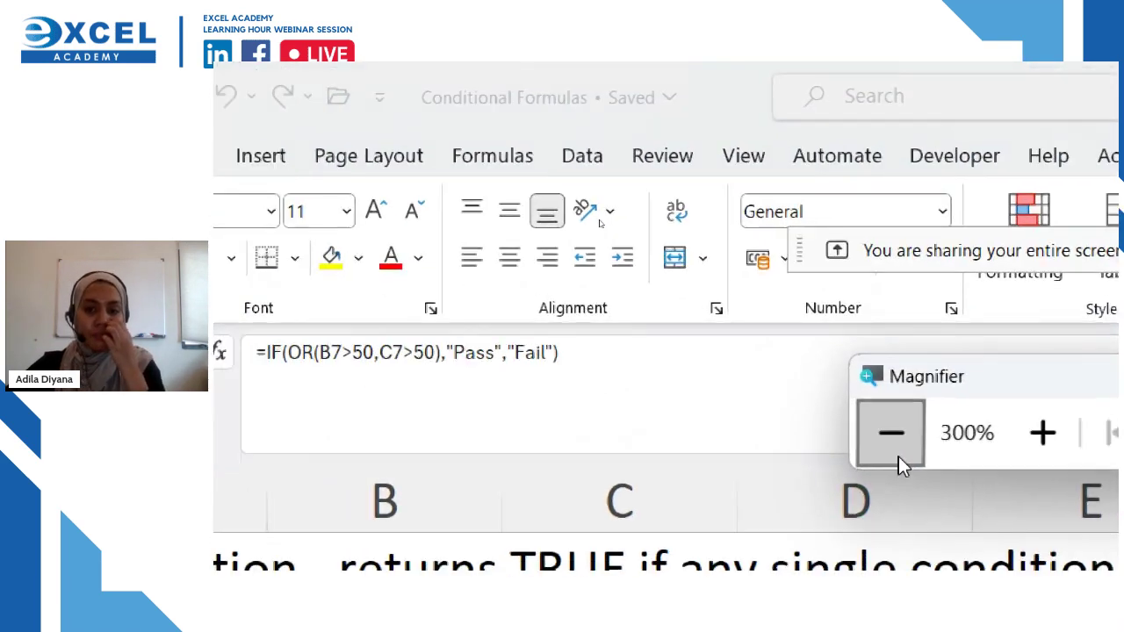
{"action": "left_click", "coordinate": [891, 435]}
{"action": "left_click", "coordinate": [892, 434]}
{"action": "scroll", "coordinate": [572, 401], "scroll_direction": "down", "scroll_amount": 2}
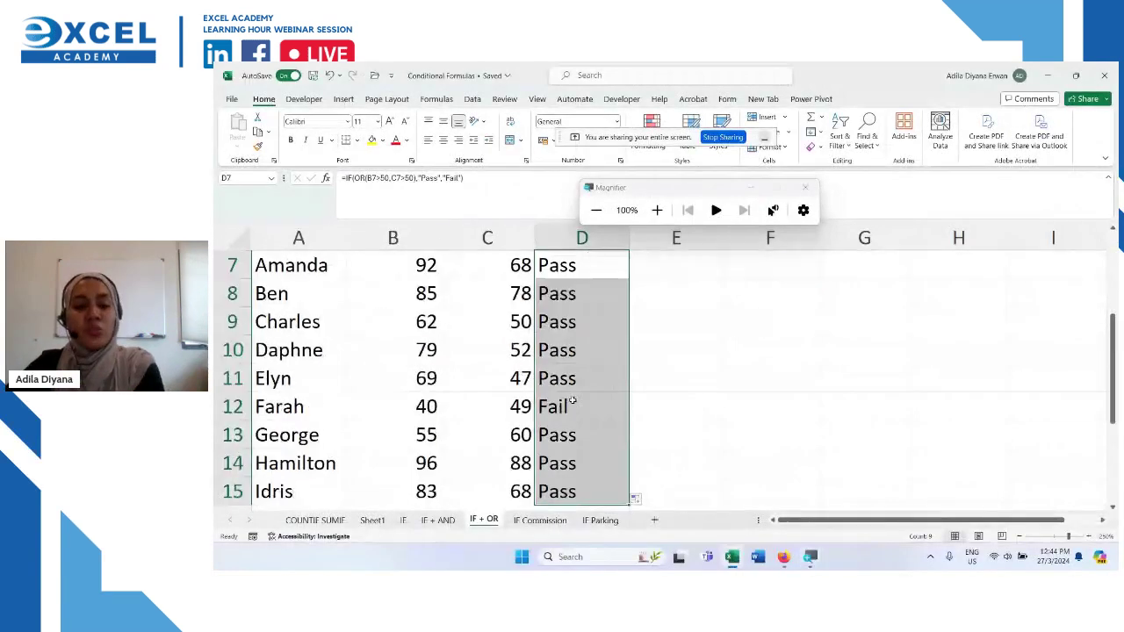
Step: Check the two test scores in row 12 against that row's Result formula
{"action": "scroll", "coordinate": [572, 400], "scroll_direction": "down", "scroll_amount": 1}
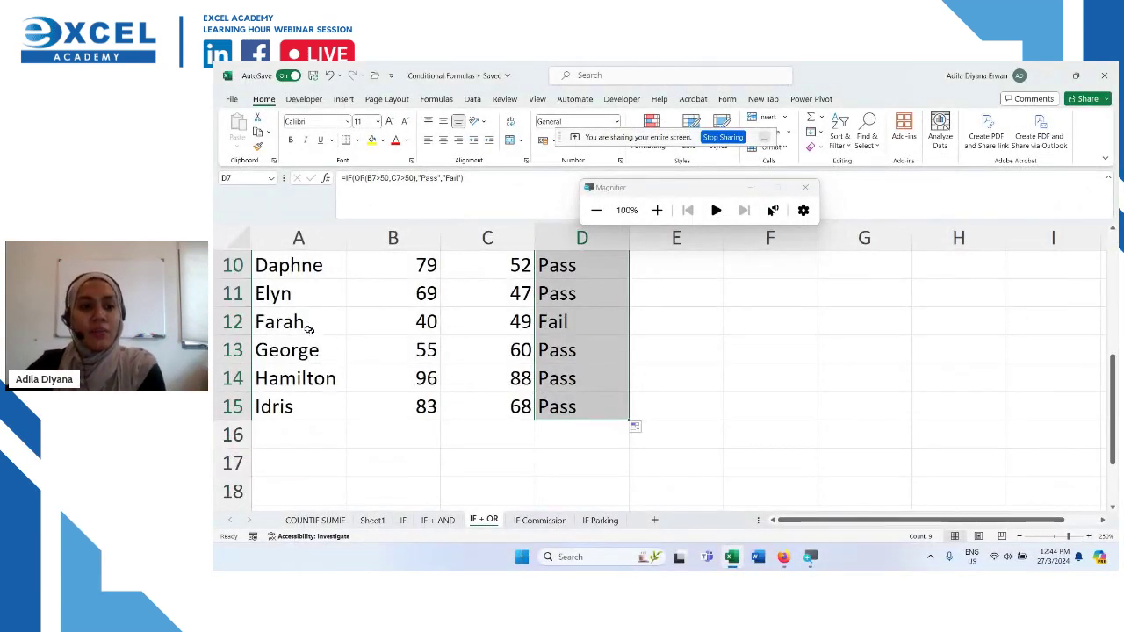
{"action": "left_click_drag", "start_coordinate": [308, 328], "coordinate": [580, 324]}
{"action": "left_click", "coordinate": [398, 316]}
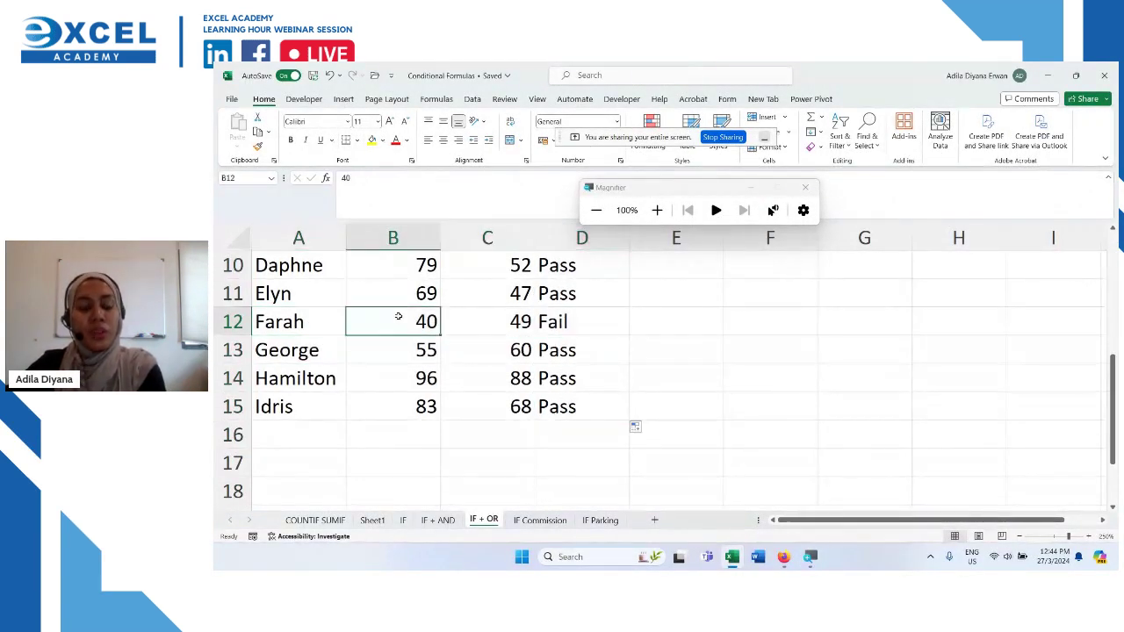
{"action": "left_click", "coordinate": [497, 311]}
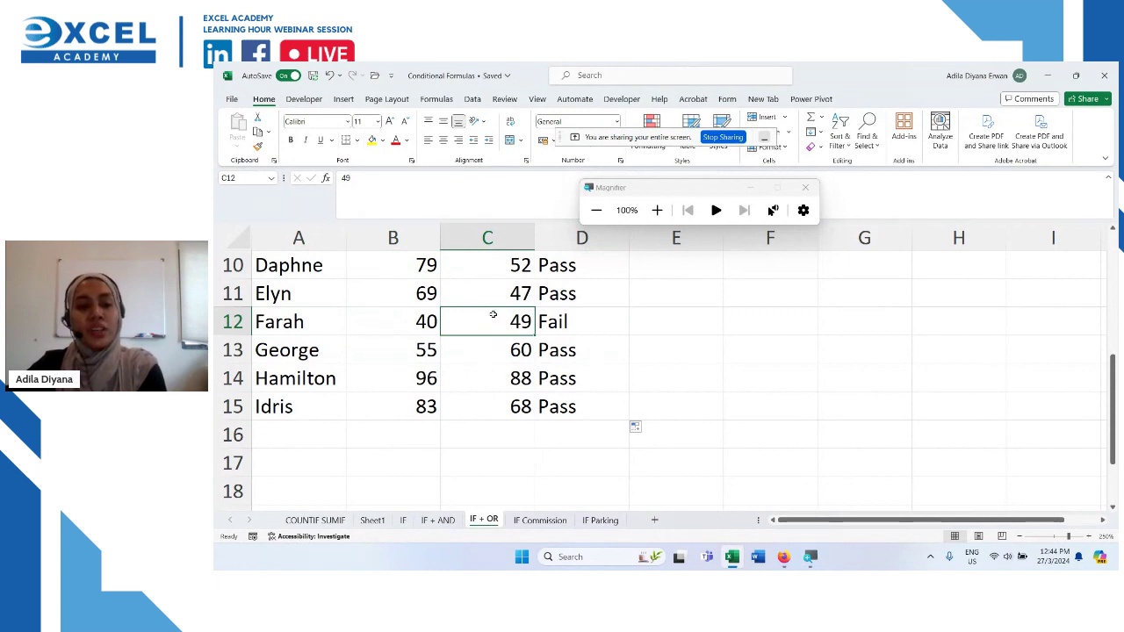
{"action": "left_click", "coordinate": [589, 332]}
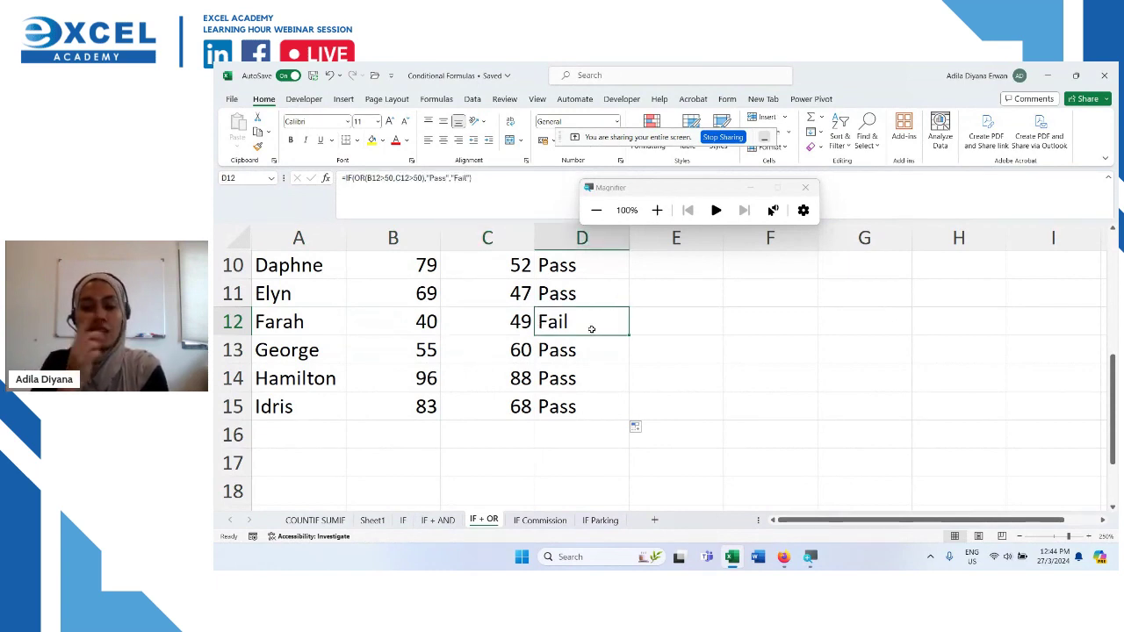
Step: Add a new sheet after IF + OR and enlarge its view to 220%, starting from column A
{"action": "left_click", "coordinate": [654, 519]}
{"action": "left_click", "coordinate": [690, 432]}
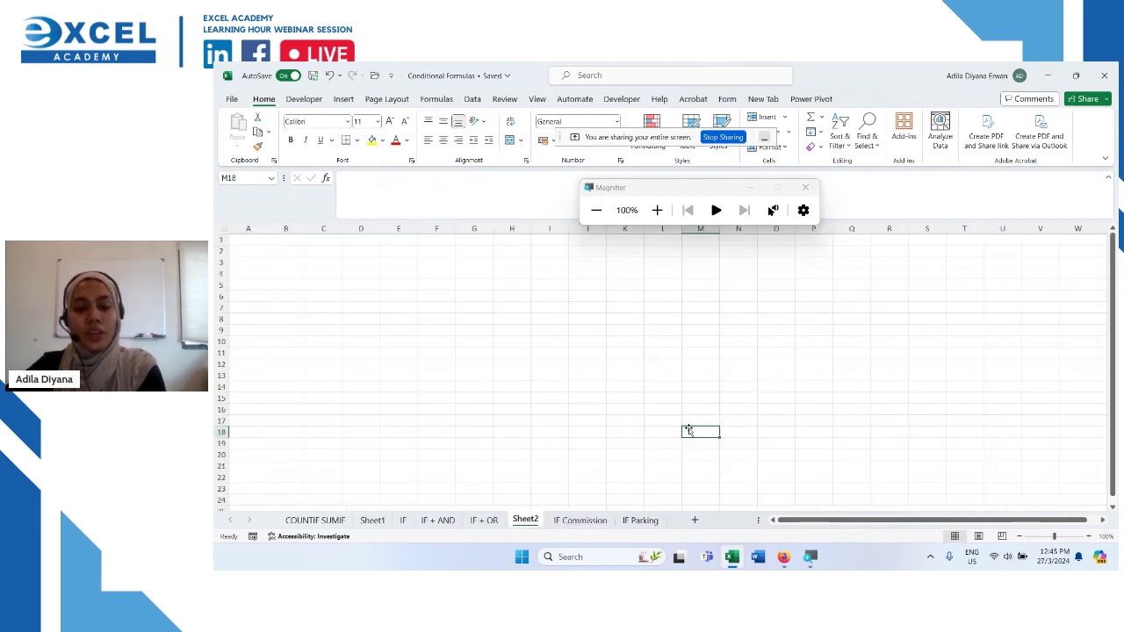
{"action": "left_click", "coordinate": [1089, 536]}
{"action": "left_click", "coordinate": [1089, 536]}
{"action": "left_click", "coordinate": [1089, 535]}
{"action": "left_click", "coordinate": [1089, 536]}
{"action": "left_click", "coordinate": [1089, 536]}
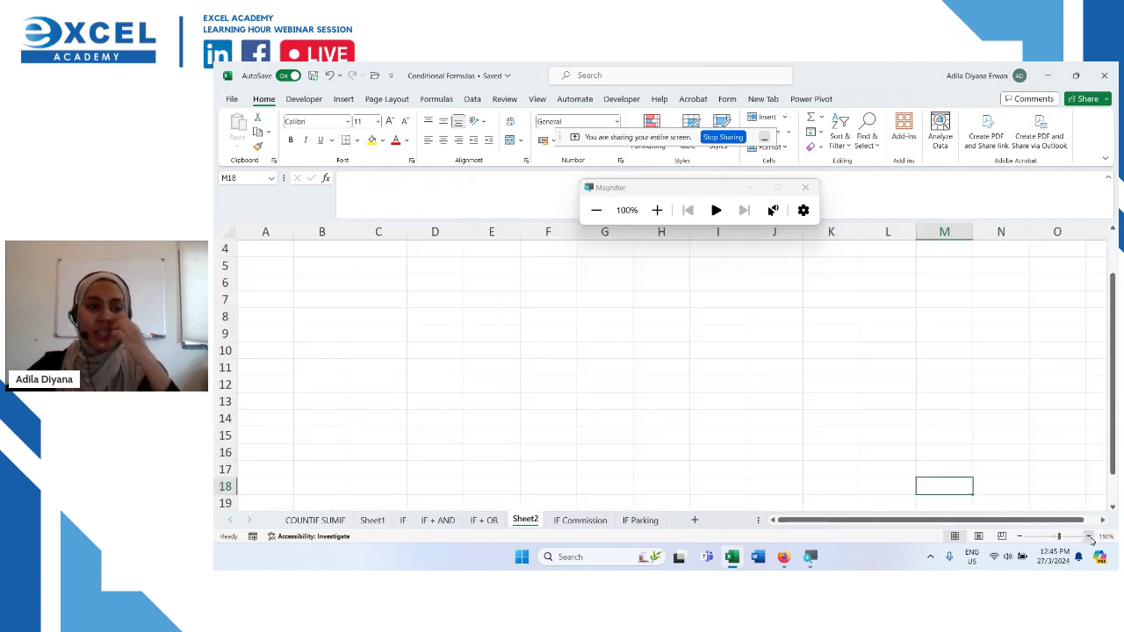
{"action": "left_click", "coordinate": [1089, 537]}
{"action": "left_click", "coordinate": [1090, 537]}
{"action": "left_click", "coordinate": [1090, 537]}
{"action": "left_click", "coordinate": [1090, 537]}
{"action": "left_click", "coordinate": [1090, 537]}
{"action": "left_click", "coordinate": [1090, 537]}
{"action": "scroll", "coordinate": [841, 451], "scroll_direction": "up", "scroll_amount": 4}
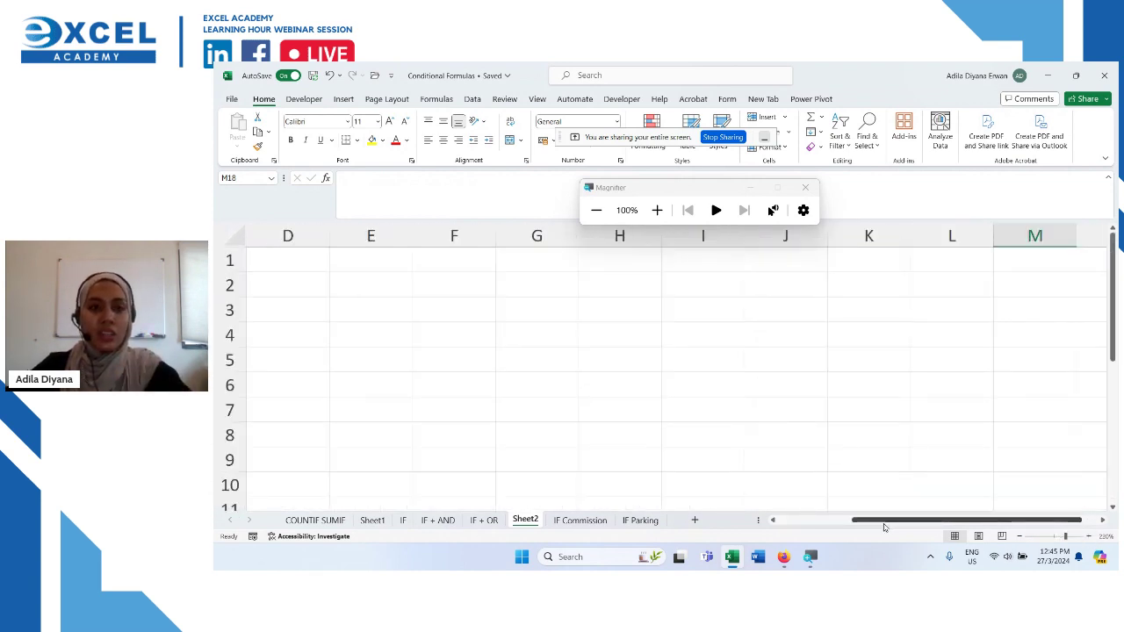
{"action": "left_click_drag", "start_coordinate": [885, 521], "coordinate": [733, 520]}
Step: Enter the heading "Difference COUNT and SUM" in cell A1
{"action": "left_click", "coordinate": [302, 264]}
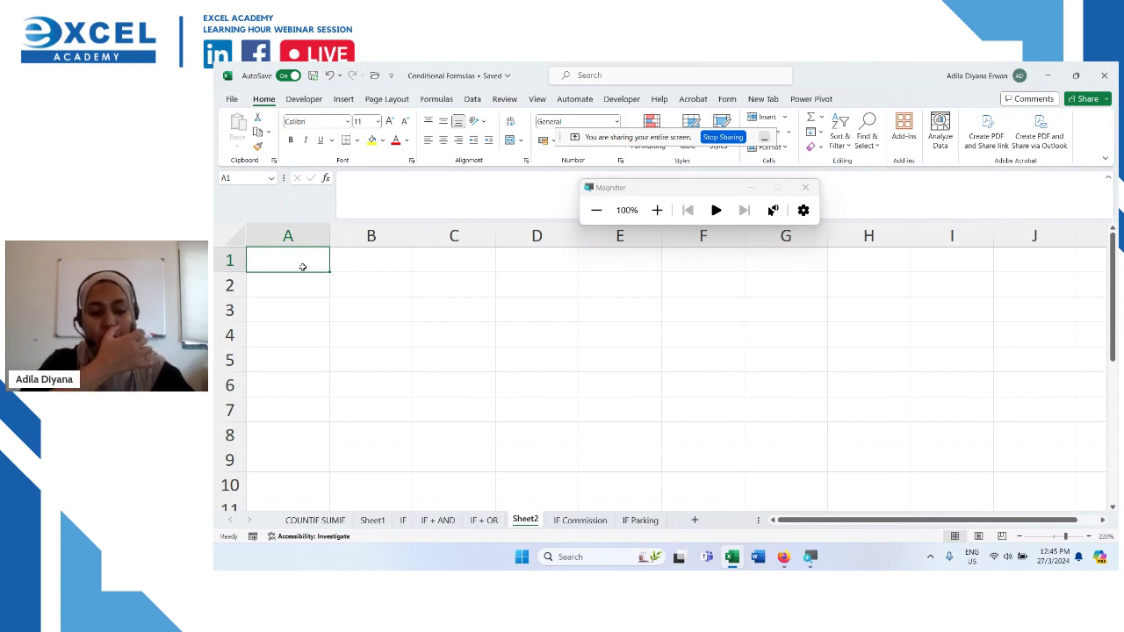
{"action": "type", "text": "Diffe"}
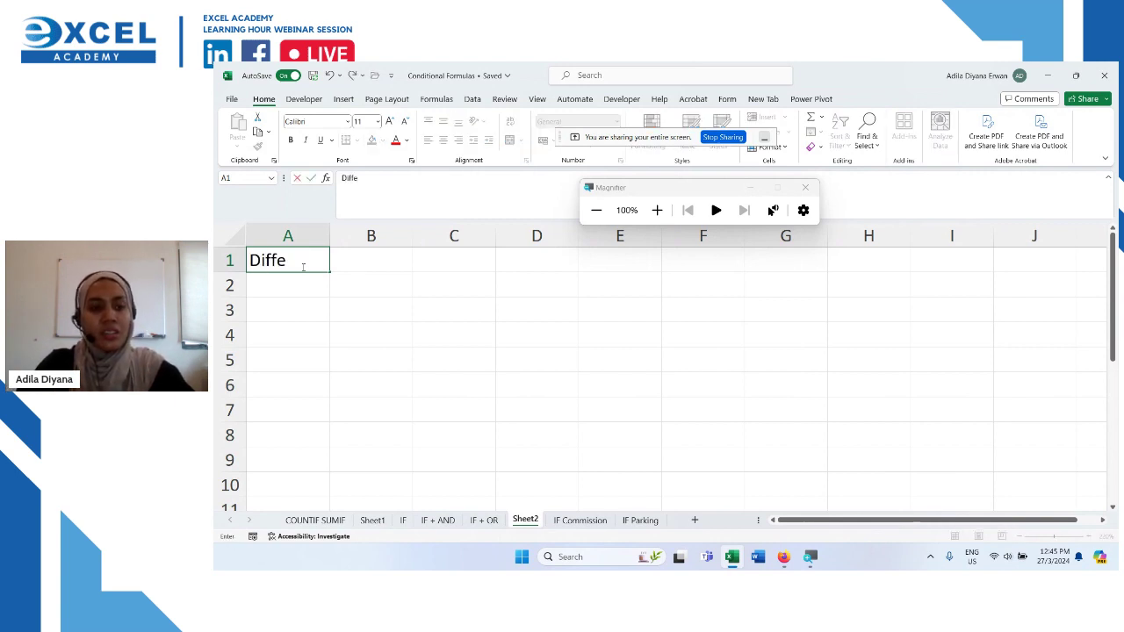
{"action": "type", "text": "rence OC"}
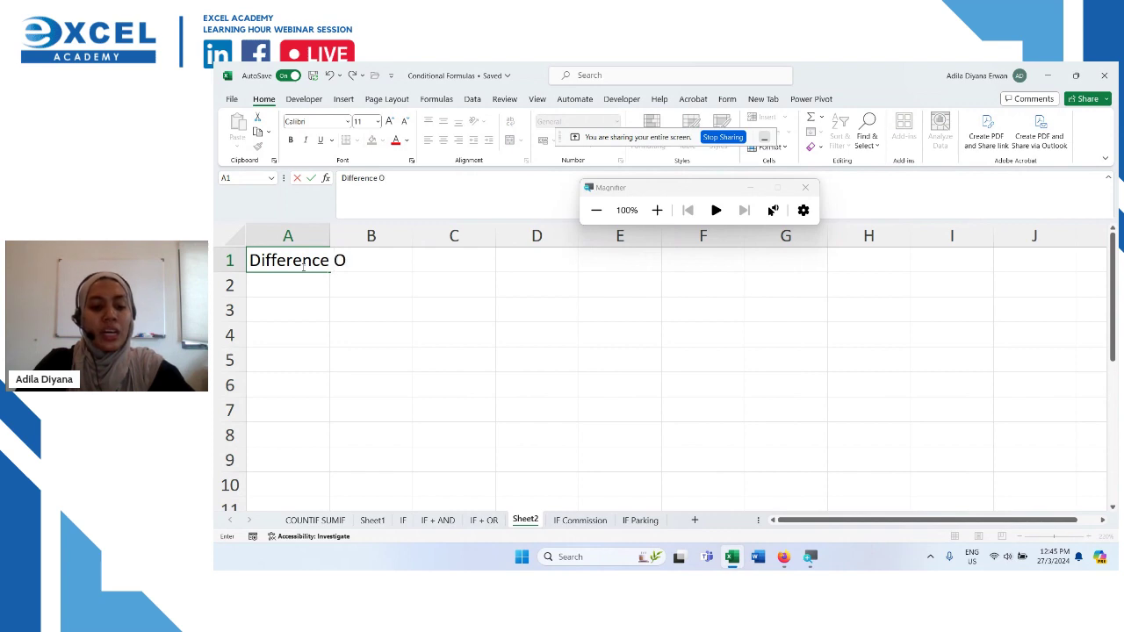
{"action": "key", "text": "BackSpace"}
{"action": "key", "text": "BackSpace"}
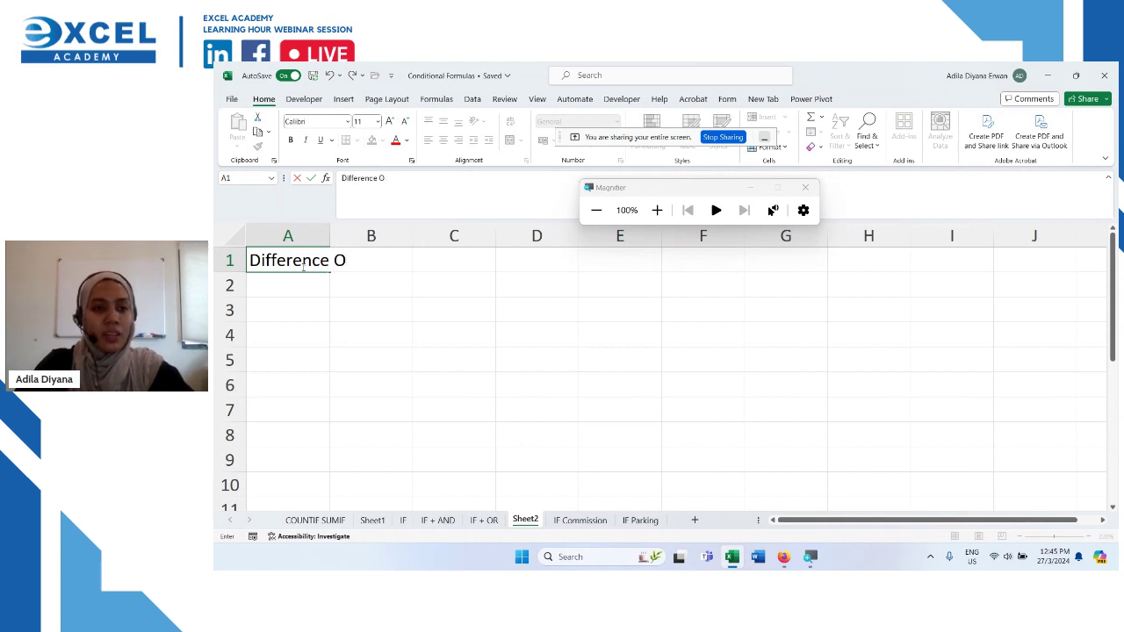
{"action": "type", "text": "COUNT"}
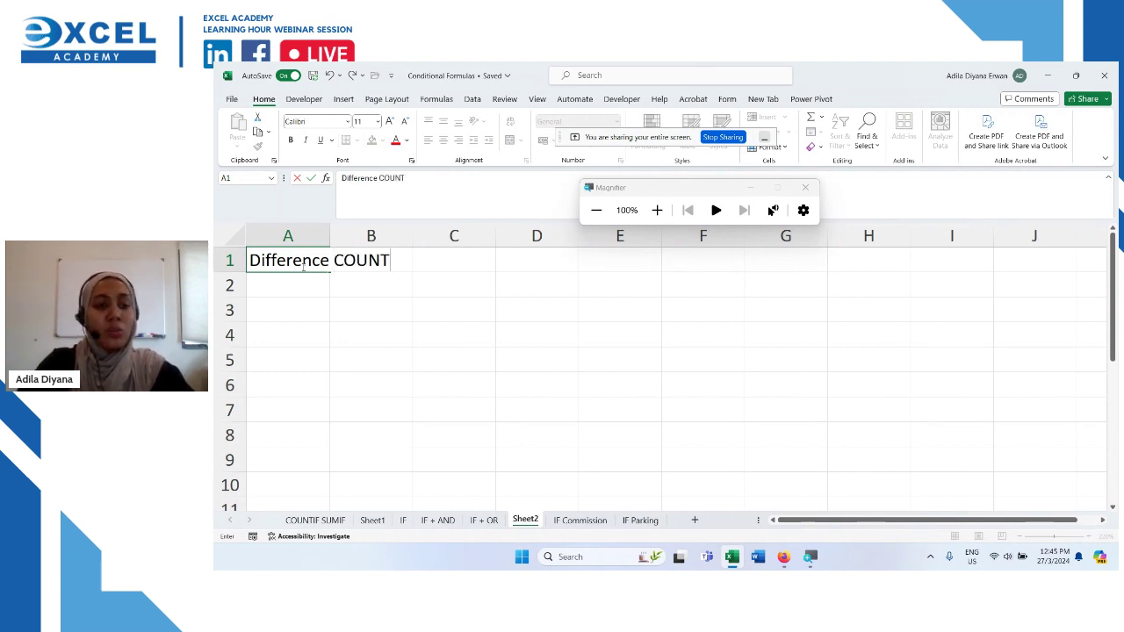
{"action": "type", "text": " and SUM"}
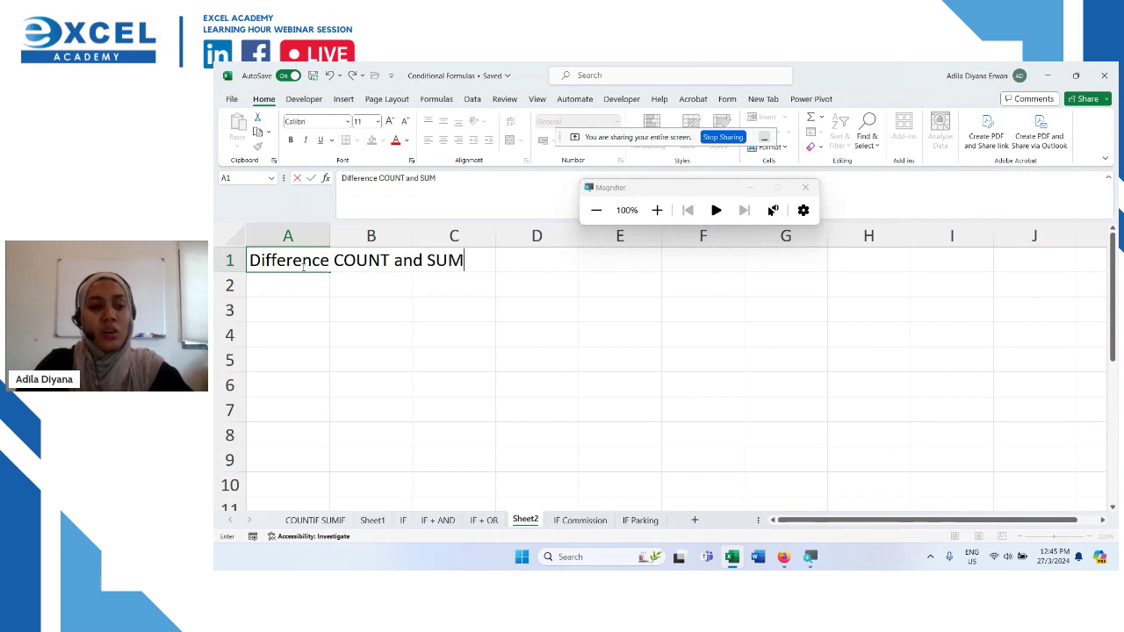
{"action": "key", "text": "Return"}
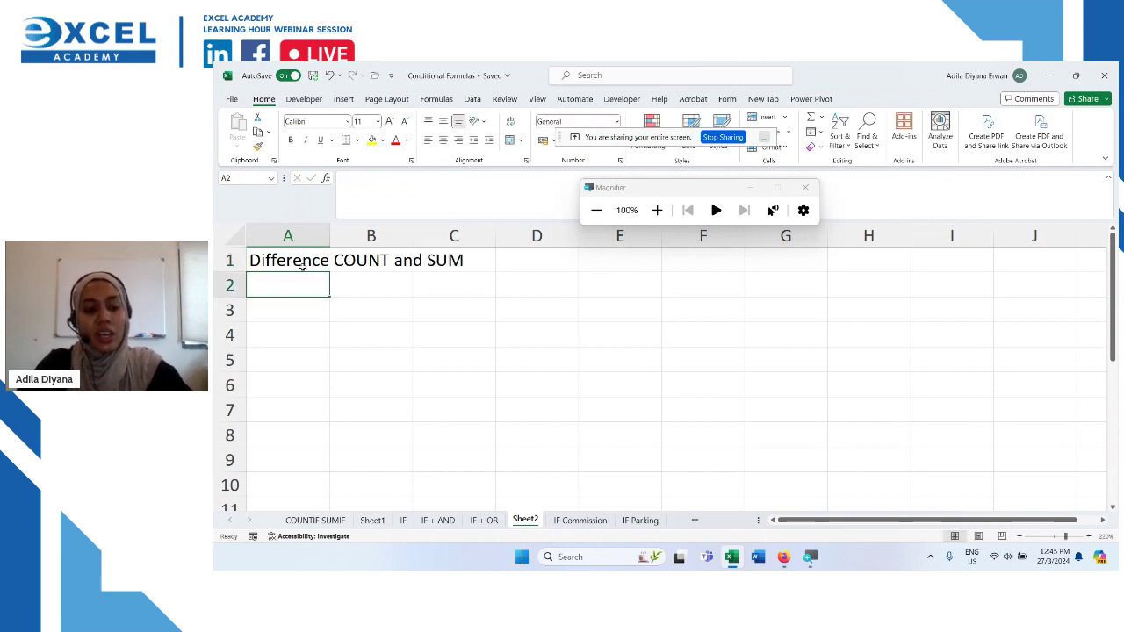
Step: List COUNTIF in cell A2 and SUMIF in cell A3 below the heading
{"action": "type", "text": "COUNTI"}
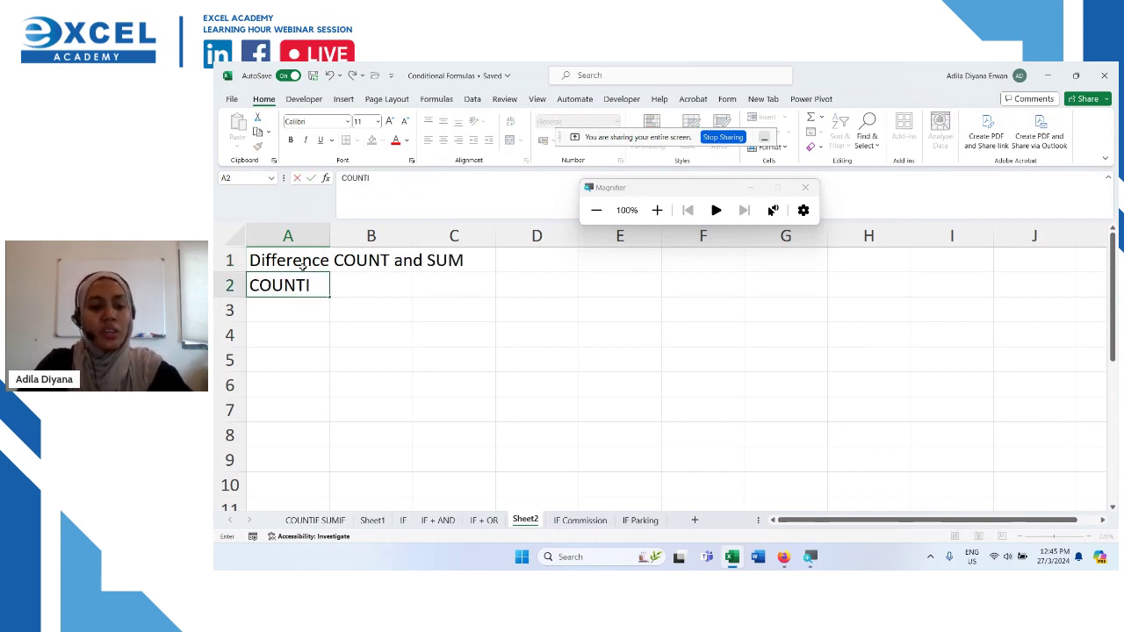
{"action": "type", "text": "F"}
{"action": "key", "text": "Return"}
{"action": "type", "text": "SUMI"}
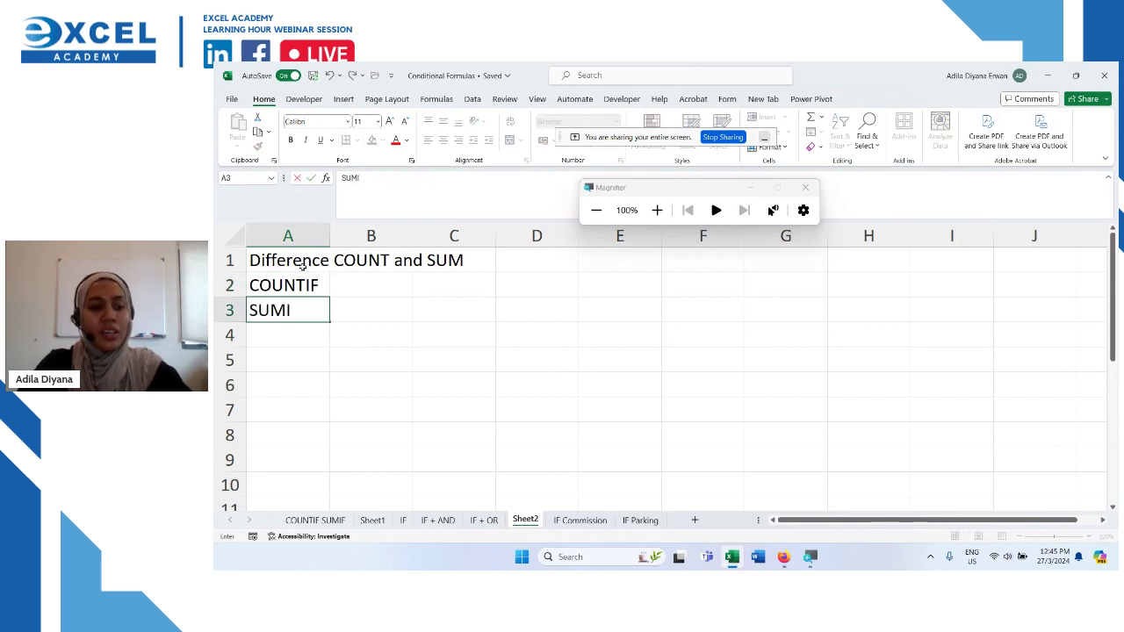
{"action": "type", "text": "F"}
{"action": "key", "text": "Return"}
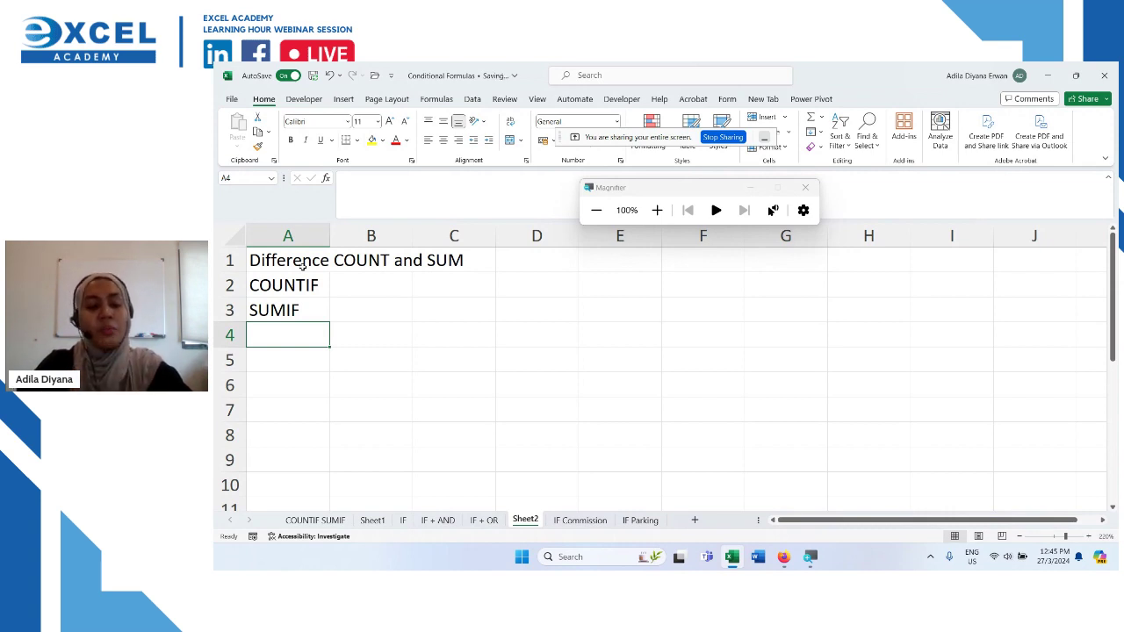
Step: Continue the list with IF in A4, IF + AND in A5 and IF + OR in A6
{"action": "type", "text": "IF"}
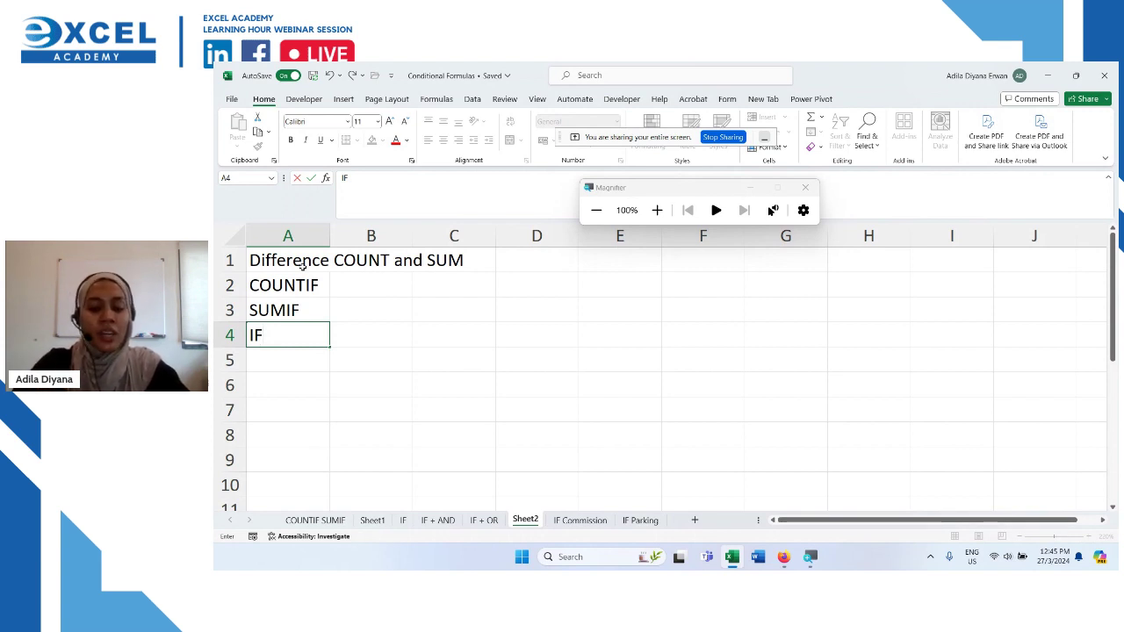
{"action": "key", "text": "Return"}
{"action": "type", "text": "IF"}
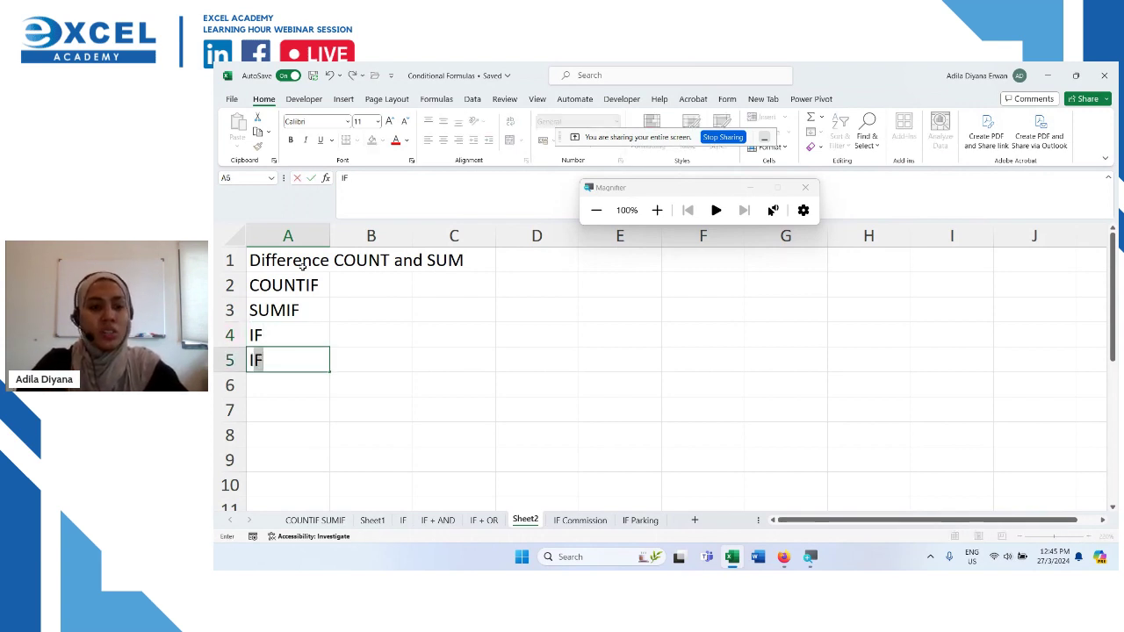
{"action": "type", "text": " + AND"}
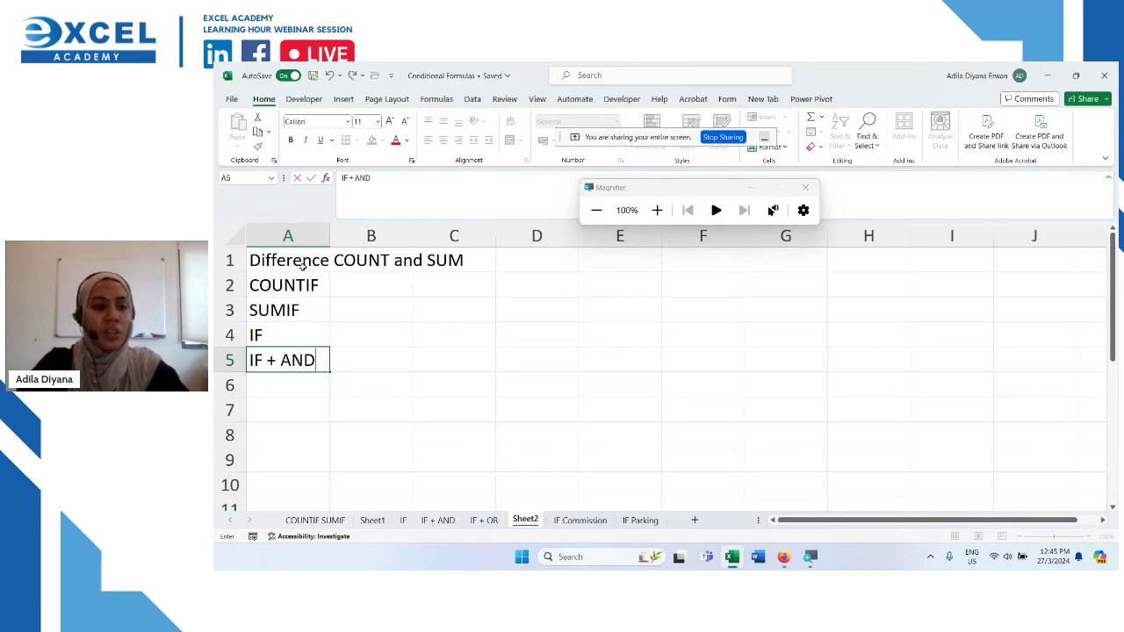
{"action": "key", "text": "Return"}
{"action": "type", "text": "IF"}
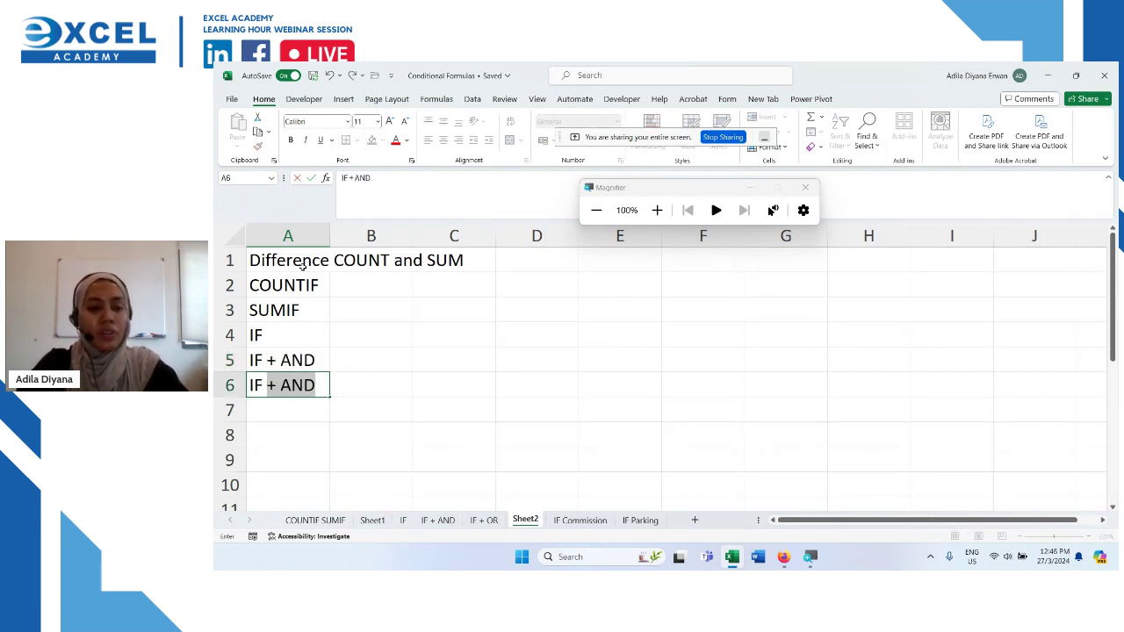
{"action": "type", "text": " + OR"}
{"action": "key", "text": "Return"}
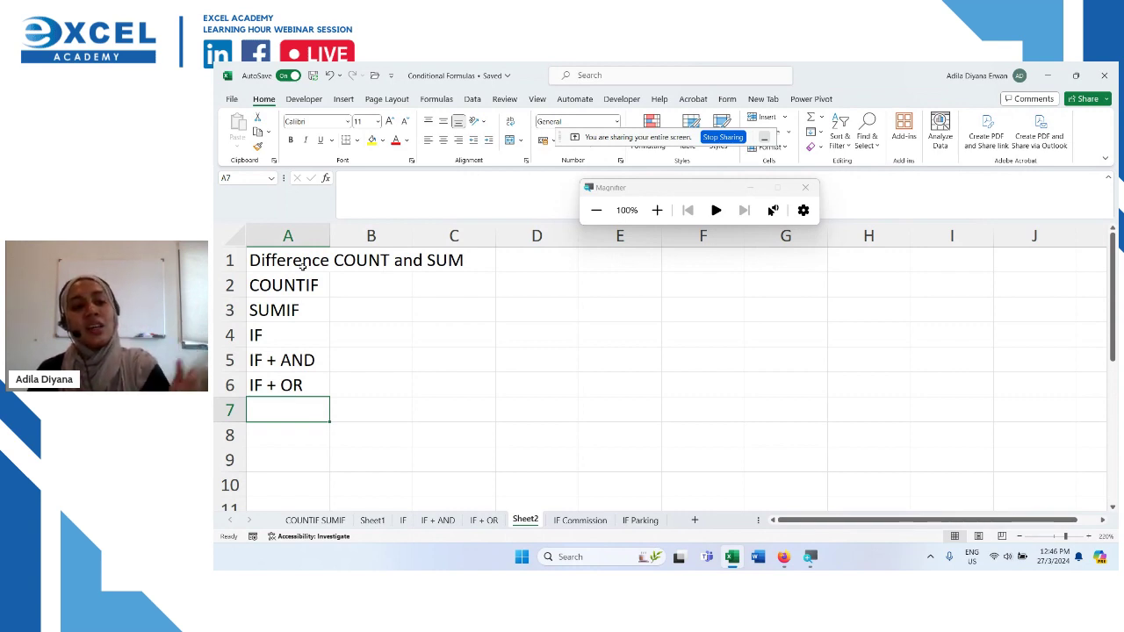
Step: Enlarge the sheet to 300% and review the list of formulas in column A
{"action": "left_click", "coordinate": [861, 430]}
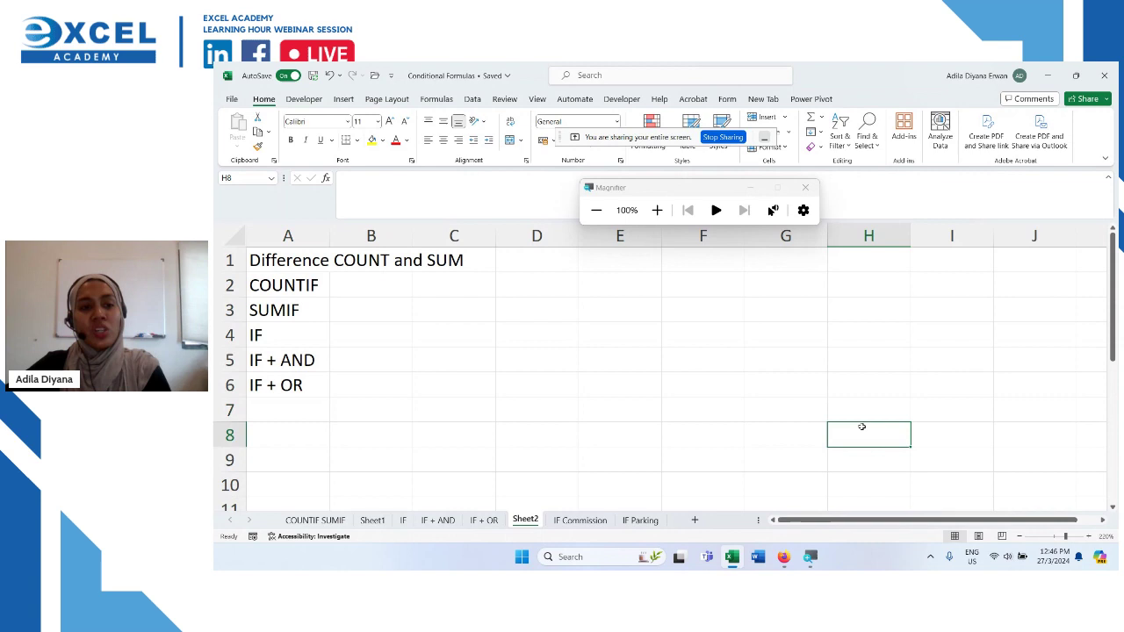
{"action": "left_click", "coordinate": [1090, 537]}
{"action": "left_click", "coordinate": [1090, 537]}
{"action": "left_click", "coordinate": [1091, 538]}
{"action": "left_click", "coordinate": [1090, 538]}
{"action": "left_click", "coordinate": [1091, 537]}
{"action": "left_click", "coordinate": [1090, 538]}
{"action": "left_click", "coordinate": [1091, 538]}
{"action": "left_click", "coordinate": [1091, 537]}
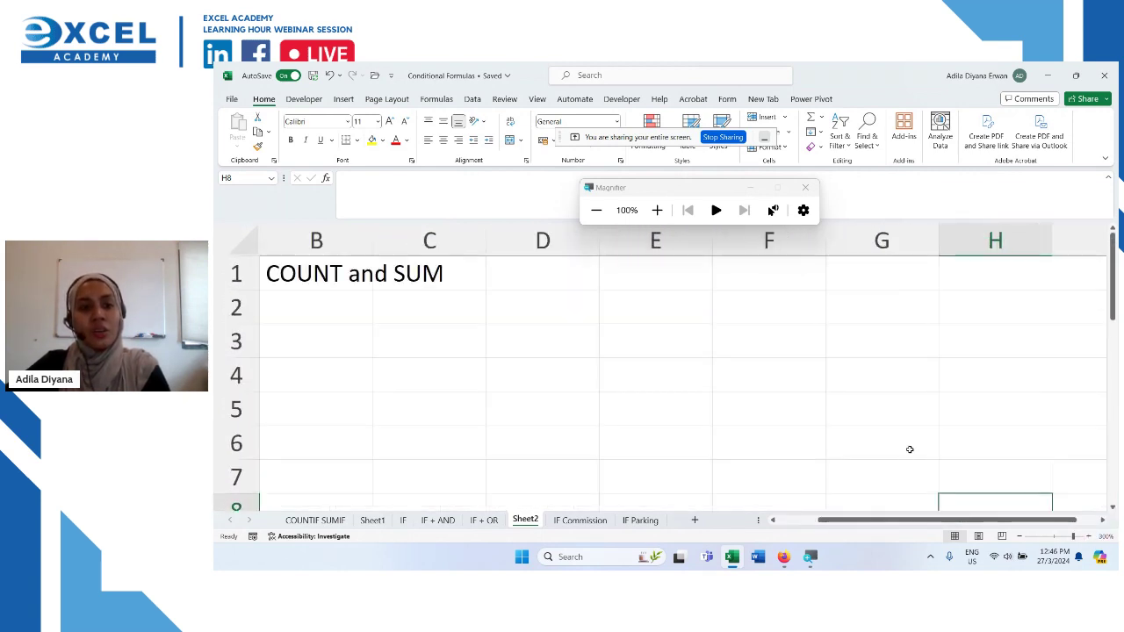
{"action": "left_click_drag", "start_coordinate": [883, 522], "coordinate": [843, 524]}
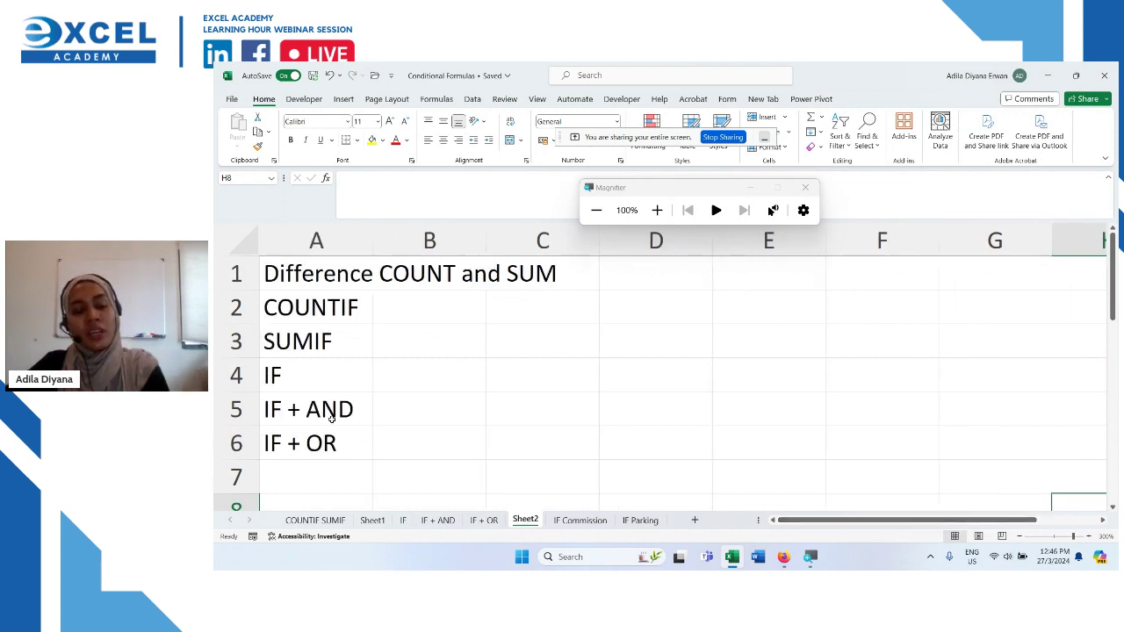
{"action": "left_click", "coordinate": [378, 436]}
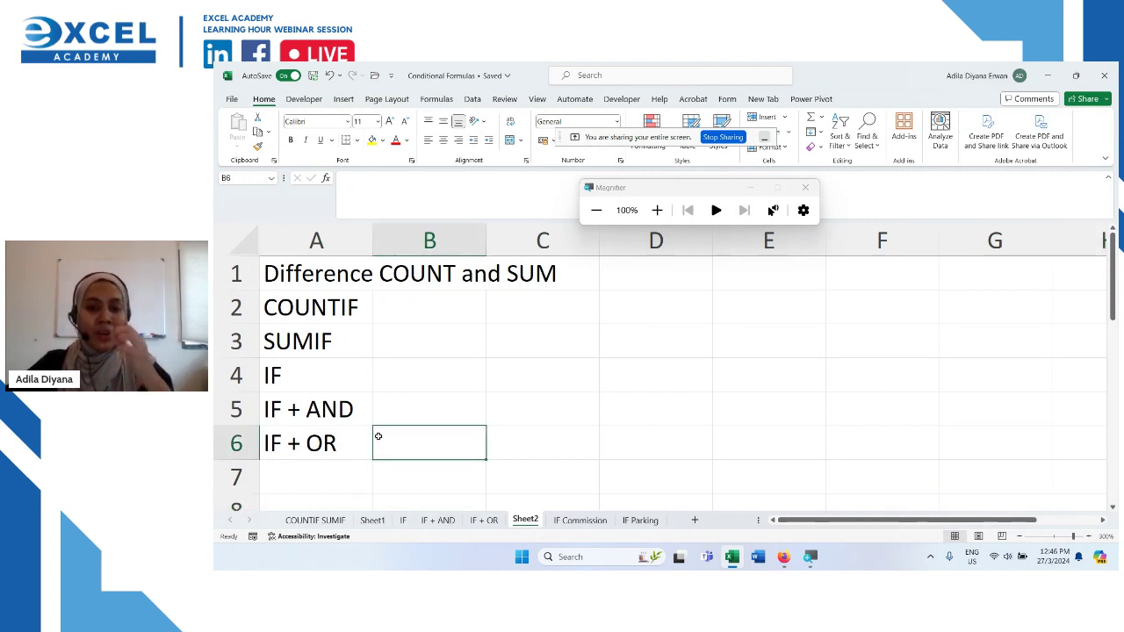